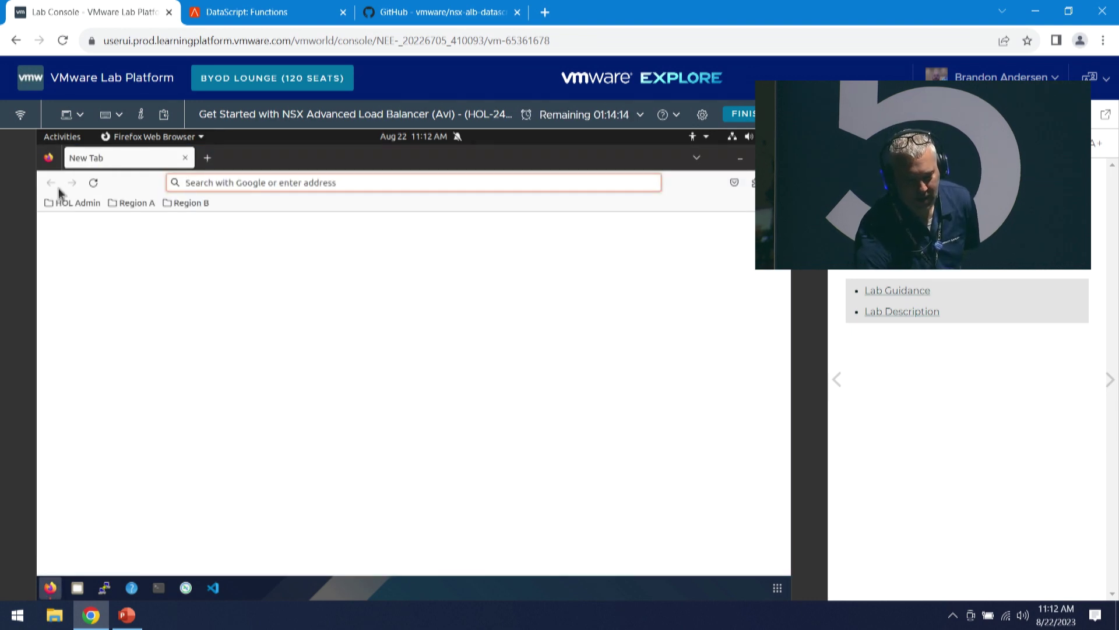
- Sign in as admin to NSX ALB Controller - Region A from the Region A bookmarks
left_click(101, 203)
mouse_move(131, 203)
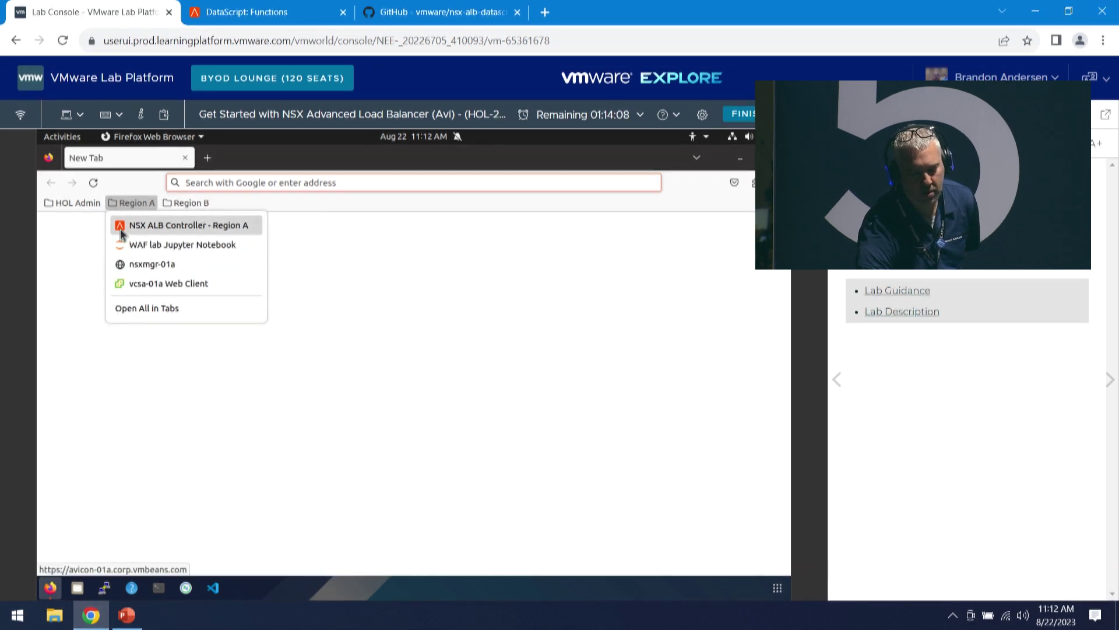
left_click(121, 231)
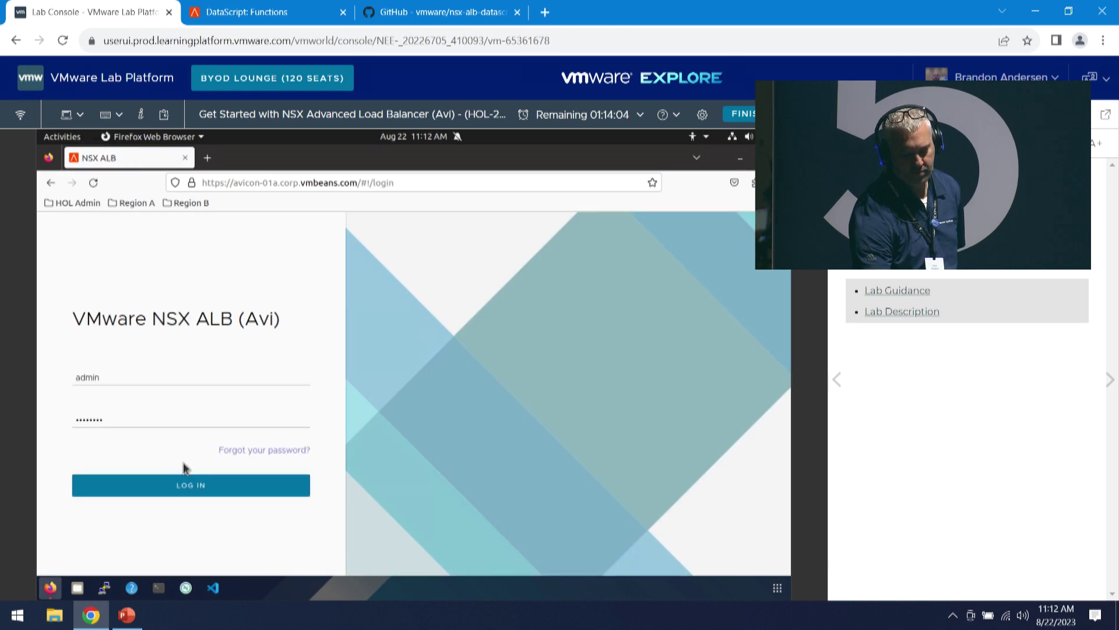
left_click(175, 485)
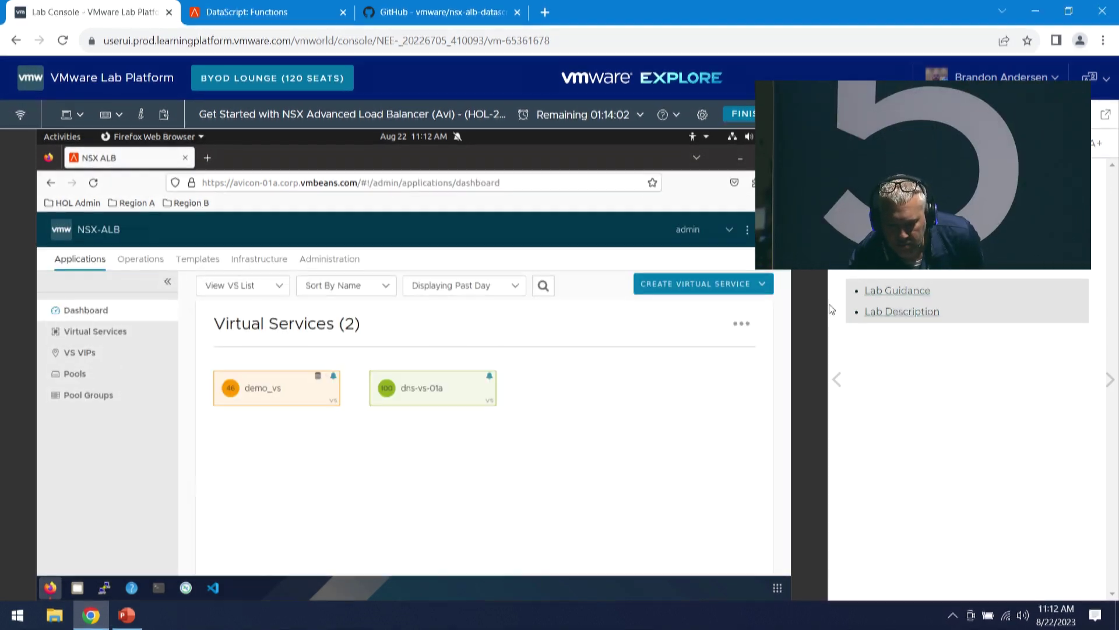
- Zoom the controller page out from 100% to 80% in Firefox's menu
left_click_drag(862, 287, 827, 343)
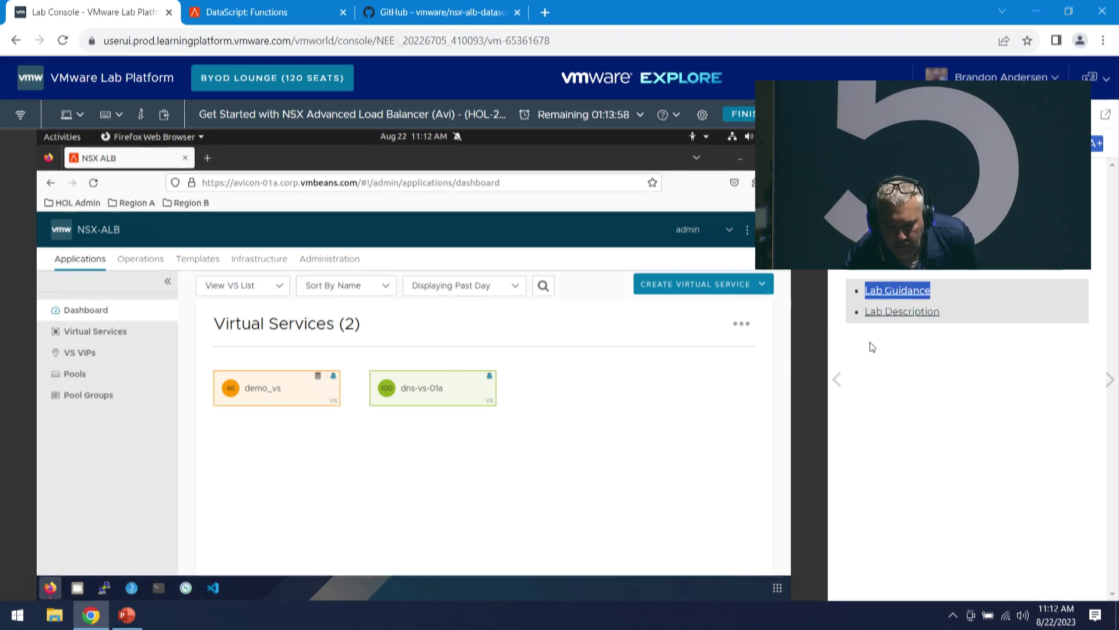
left_click(806, 276)
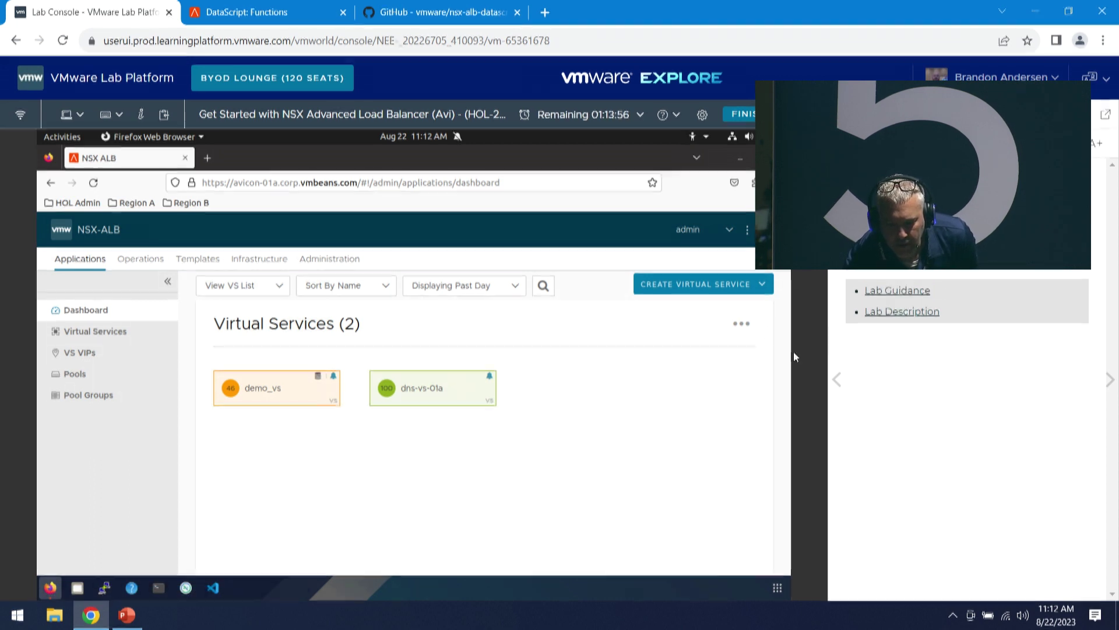
left_click(775, 182)
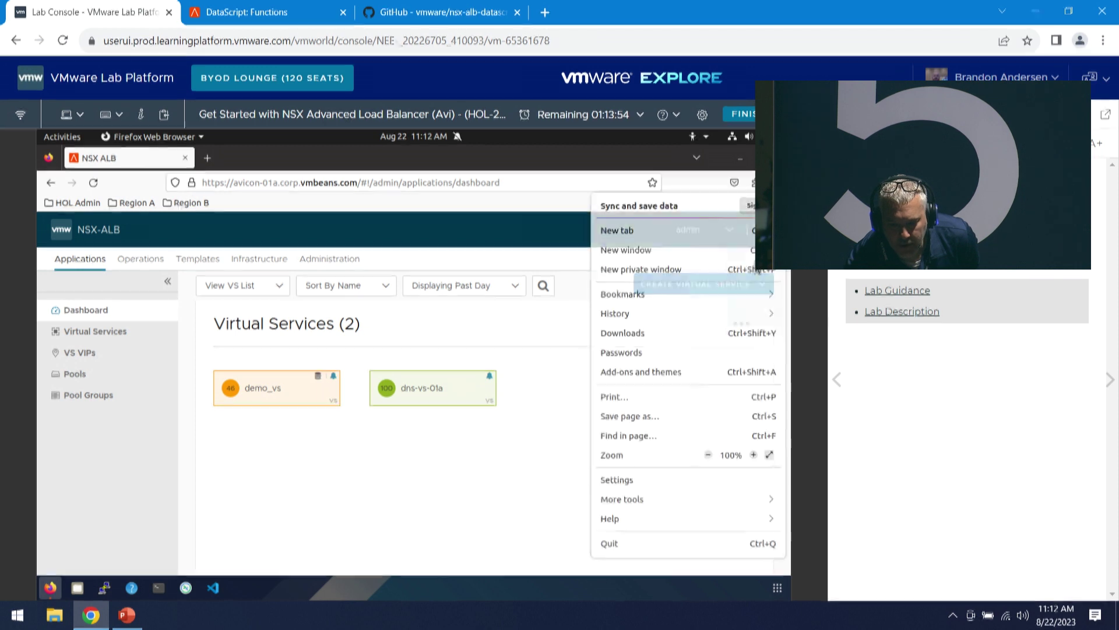
left_click(709, 456)
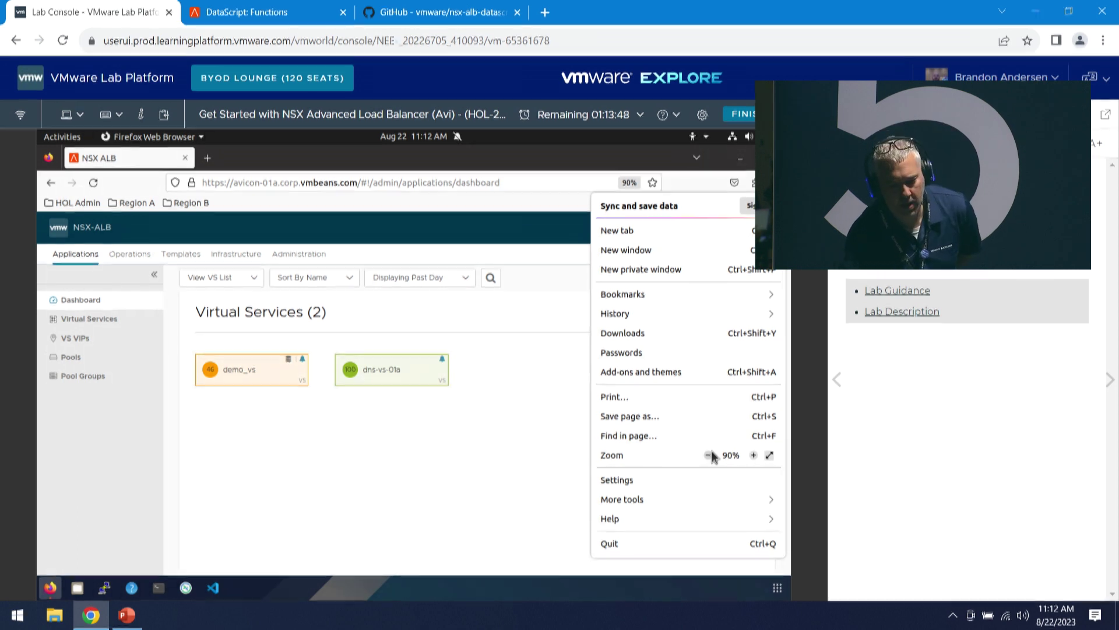
left_click(710, 455)
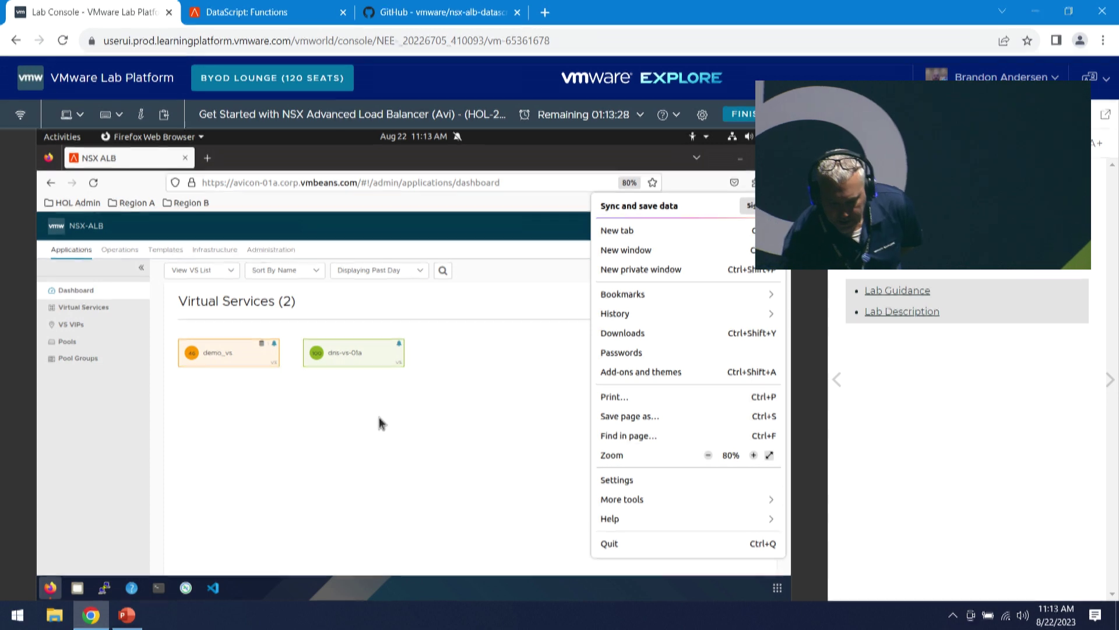
- Go to Infrastructure > Clouds to list Default-Cloud and SiteA_nsx_cloud
left_click(379, 423)
left_click(214, 249)
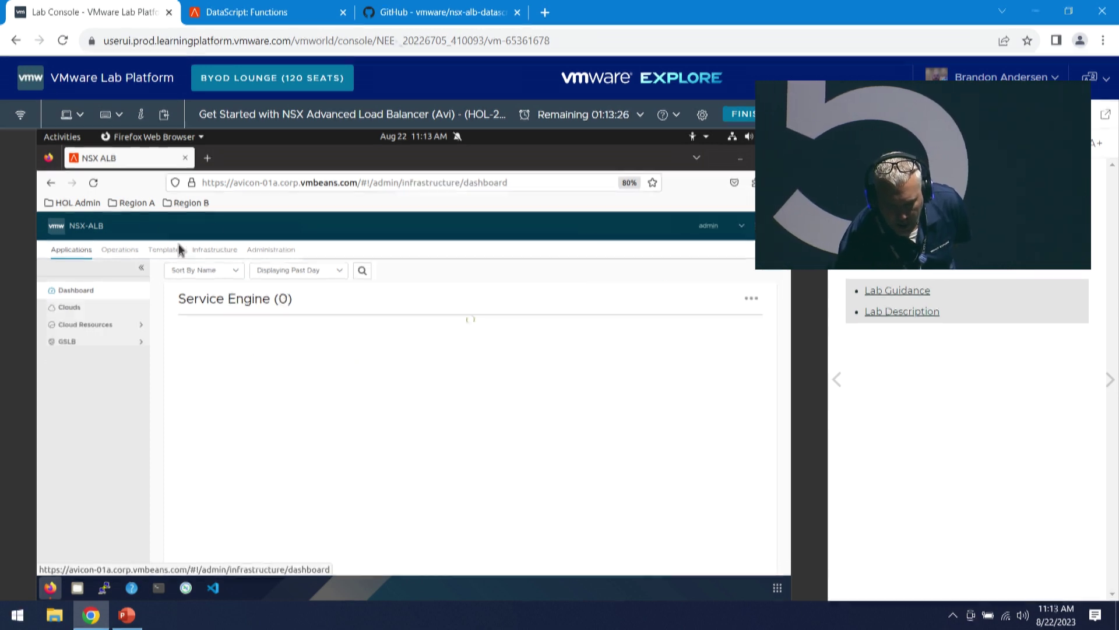
left_click(82, 308)
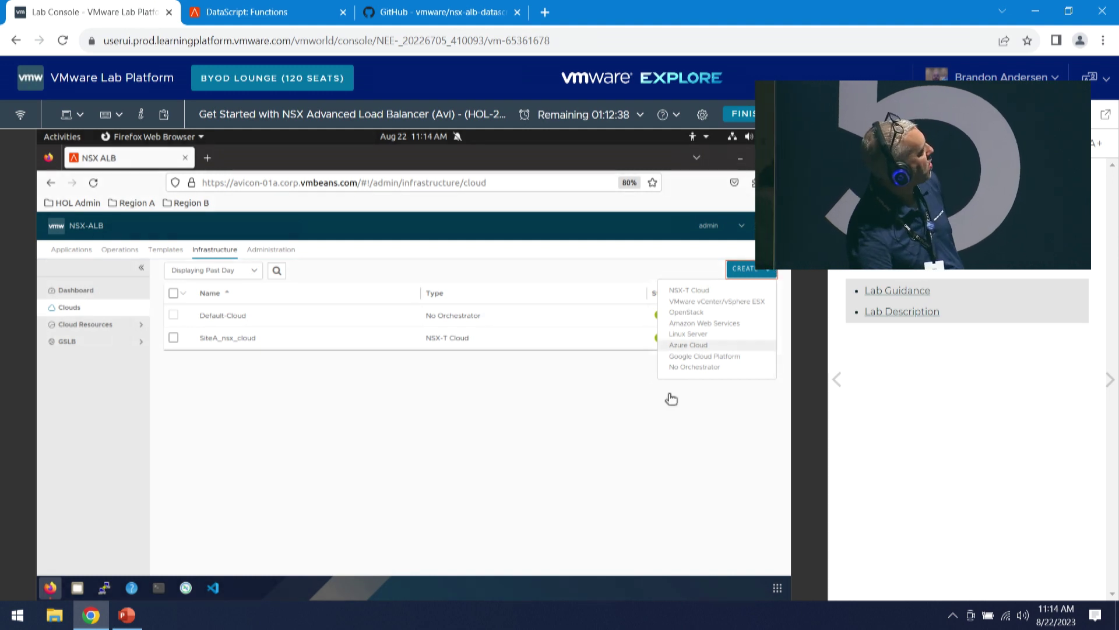
left_click(663, 411)
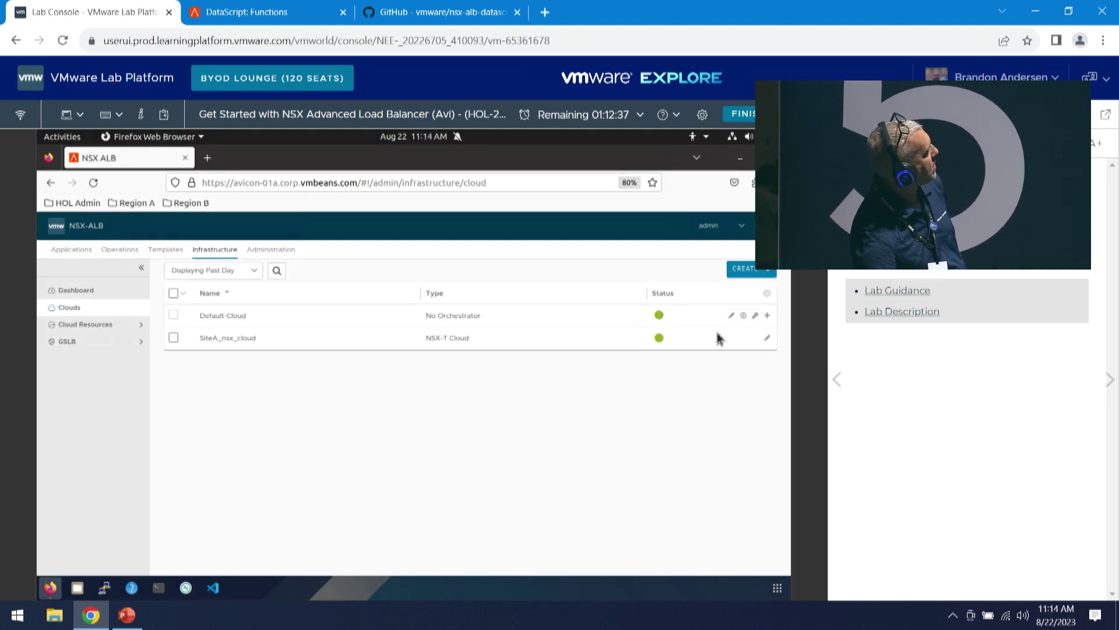
- Review SiteA_nsx_cloud's NSX-T settings and its ipam-region01a / dns-region01a IPAM/DNS profiles
left_click(767, 341)
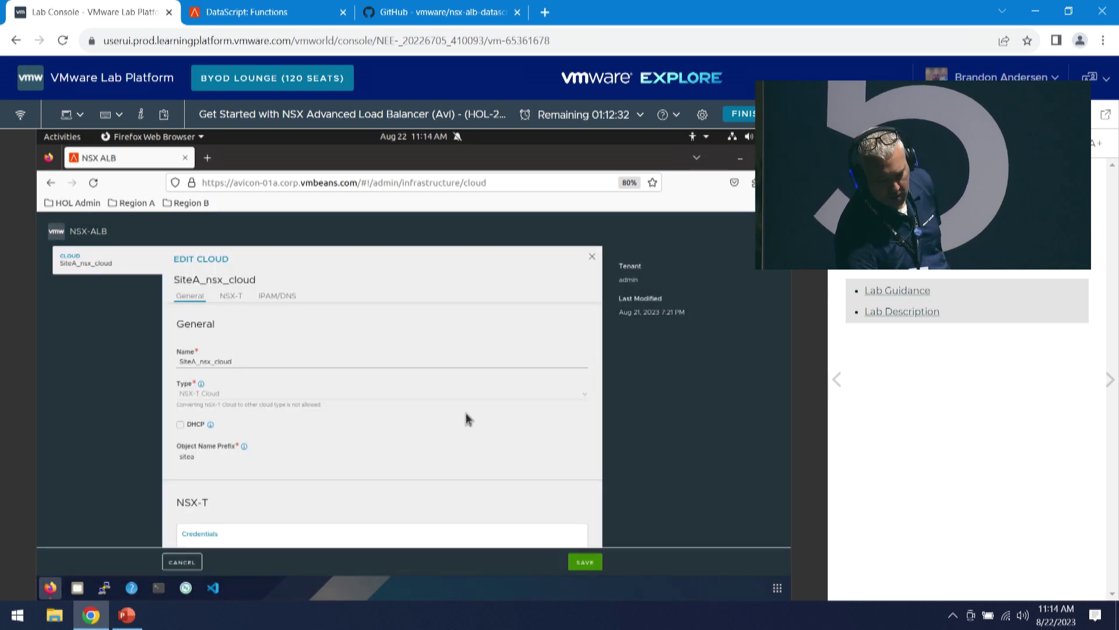
scroll(467, 419, "down", 1)
scroll(466, 419, "up", 1)
scroll(466, 419, "down", 10)
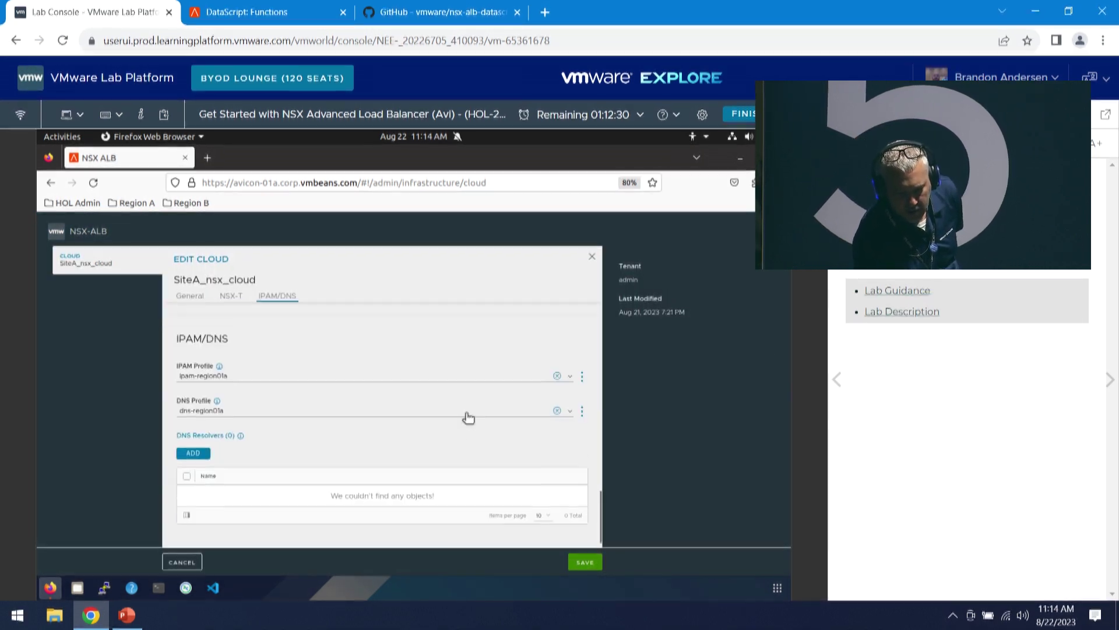
scroll(466, 419, "up", 3)
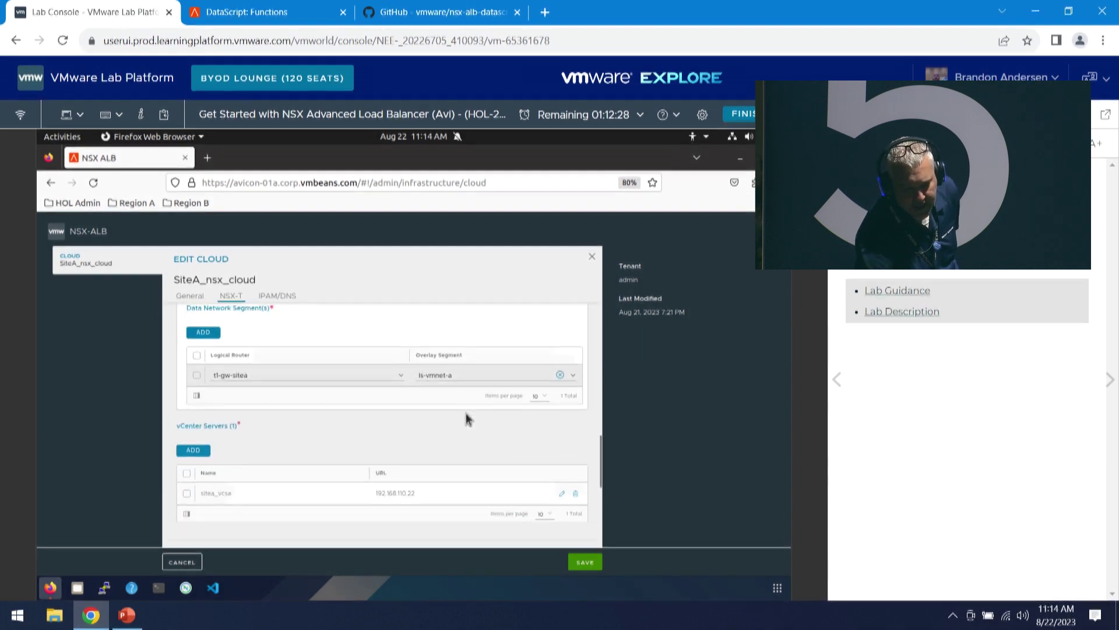
scroll(466, 419, "down", 3)
scroll(466, 419, "down", 2)
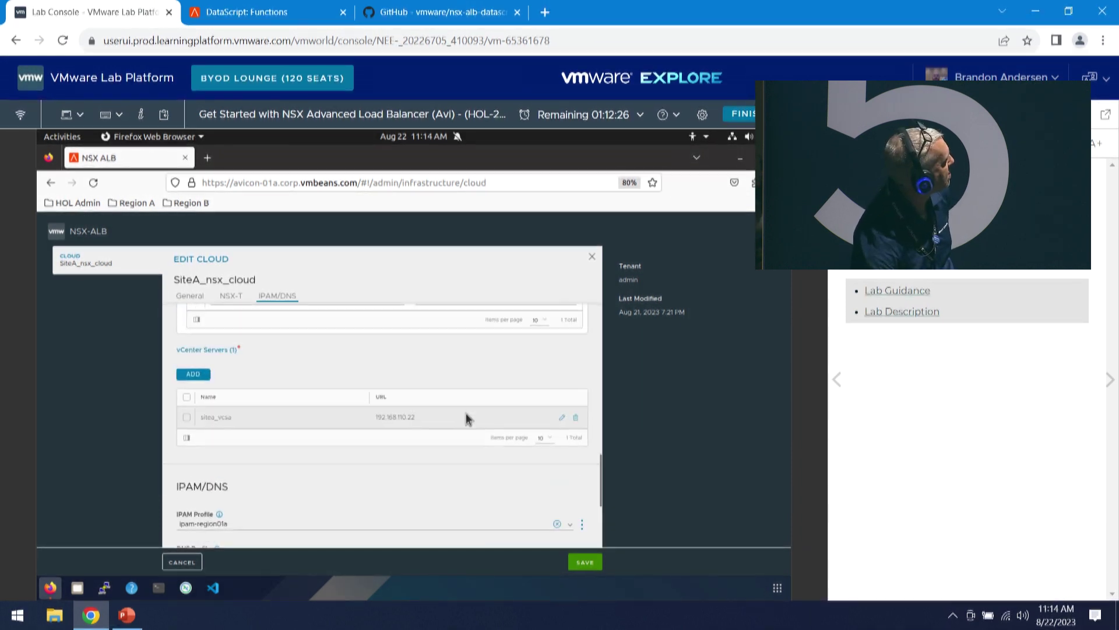
scroll(467, 419, "up", 2)
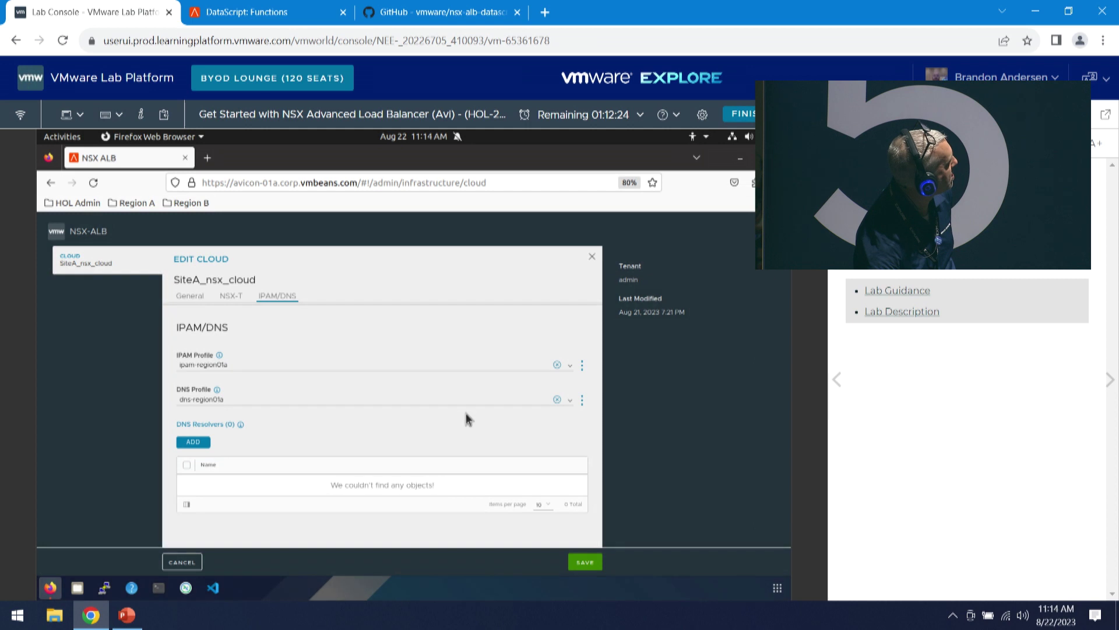
left_click(226, 297)
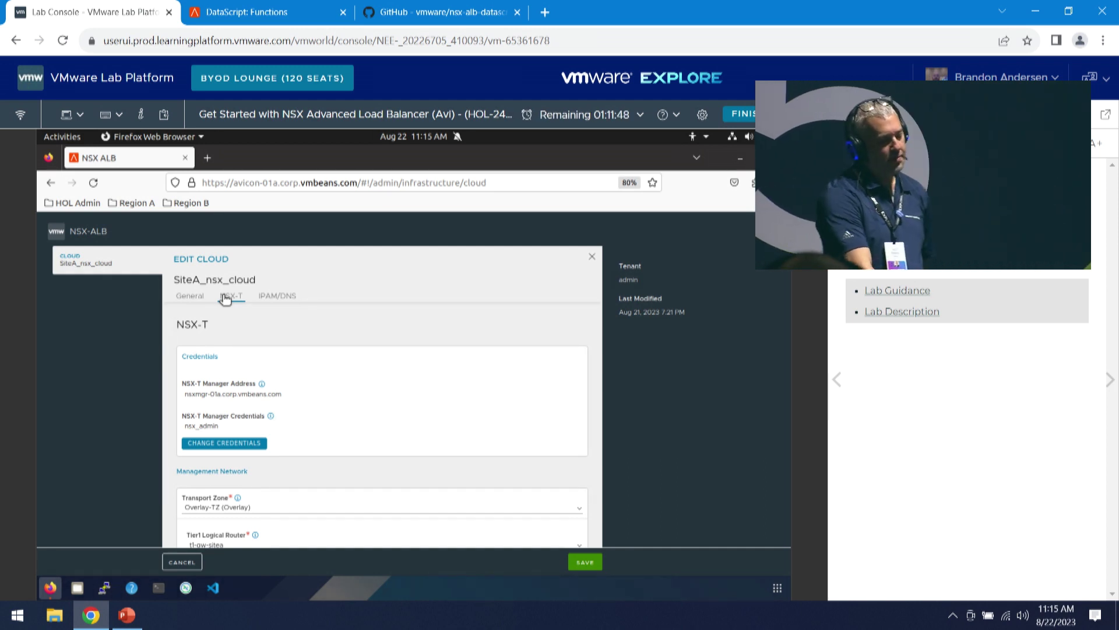
left_click(265, 296)
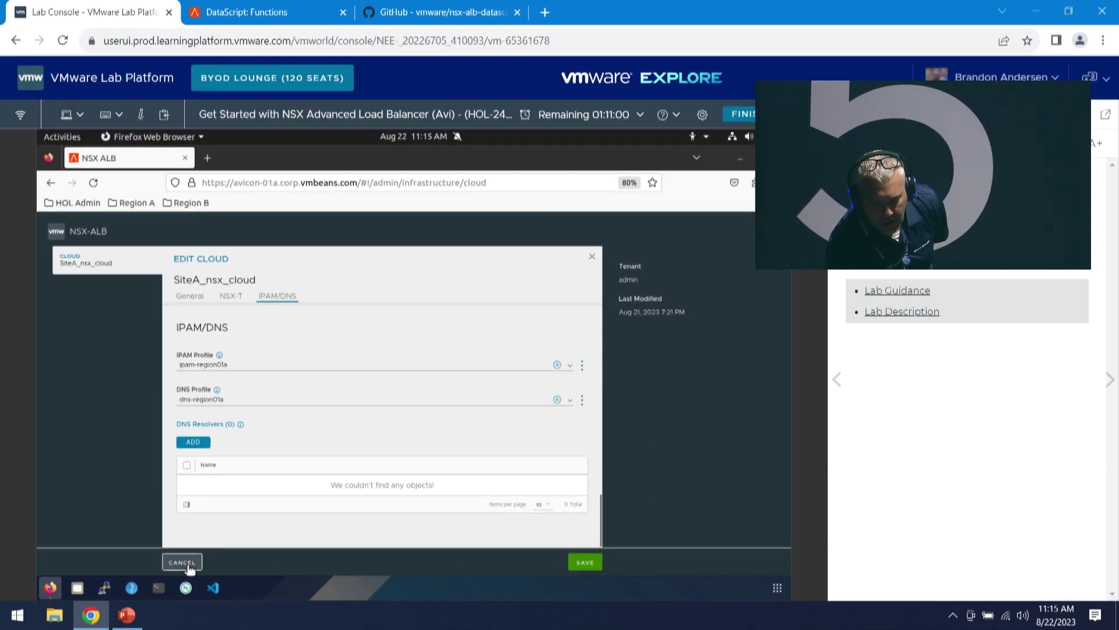
- Cancel the SiteA_nsx_cloud Edit Cloud dialog without saving changes
left_click(182, 562)
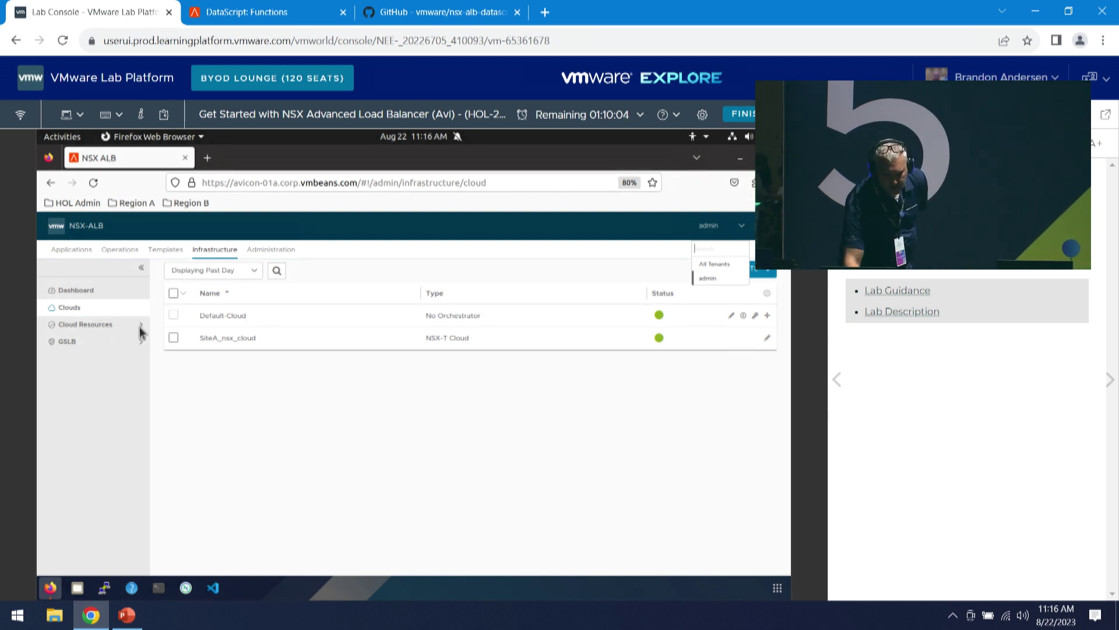
- Show Cloud Resources > Networks for SiteA_nsx_cloud, listing ls-avimgmt-a and ls-vmnet-a
left_click(113, 325)
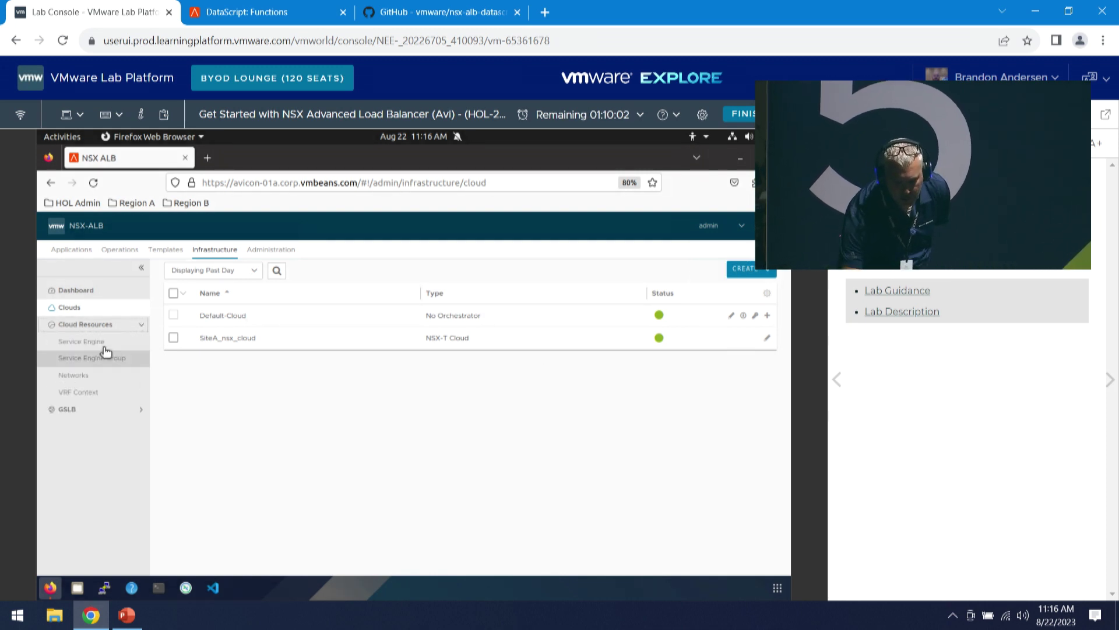
left_click(131, 375)
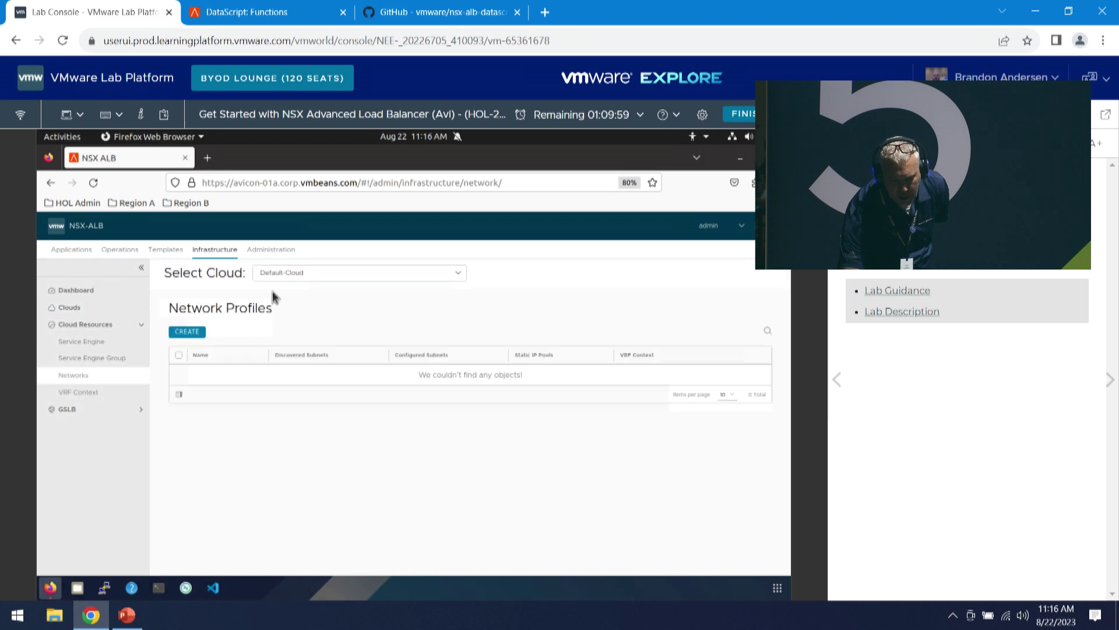
left_click(326, 278)
left_click(295, 317)
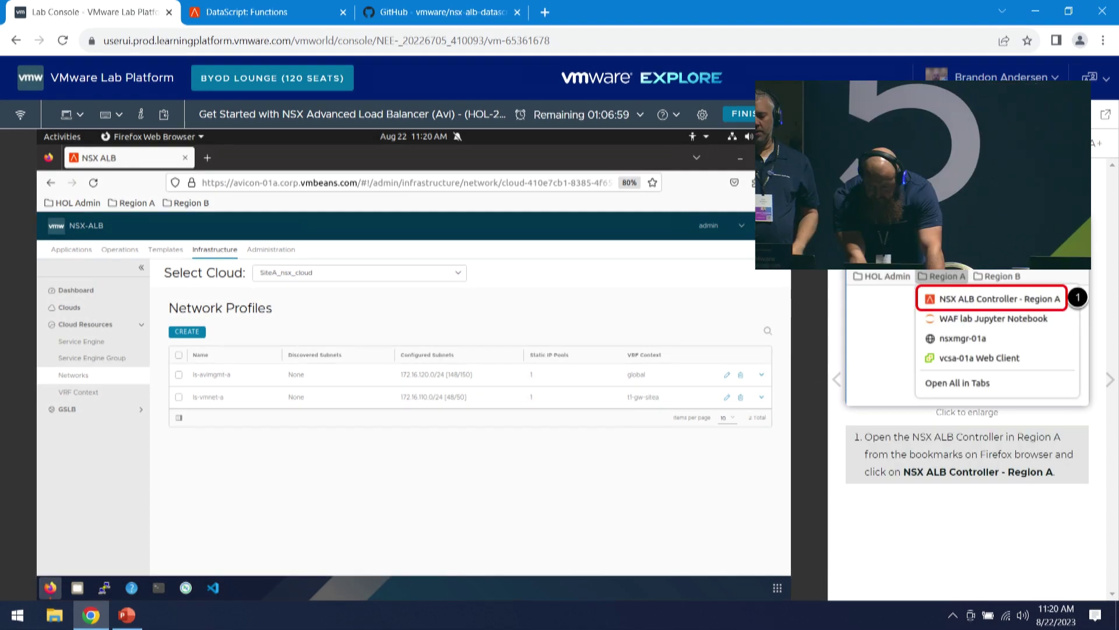
- Turn the lab manual to the virtual service page and open the Create Virtual Service menu from the Virtual Services table
left_click(1110, 379)
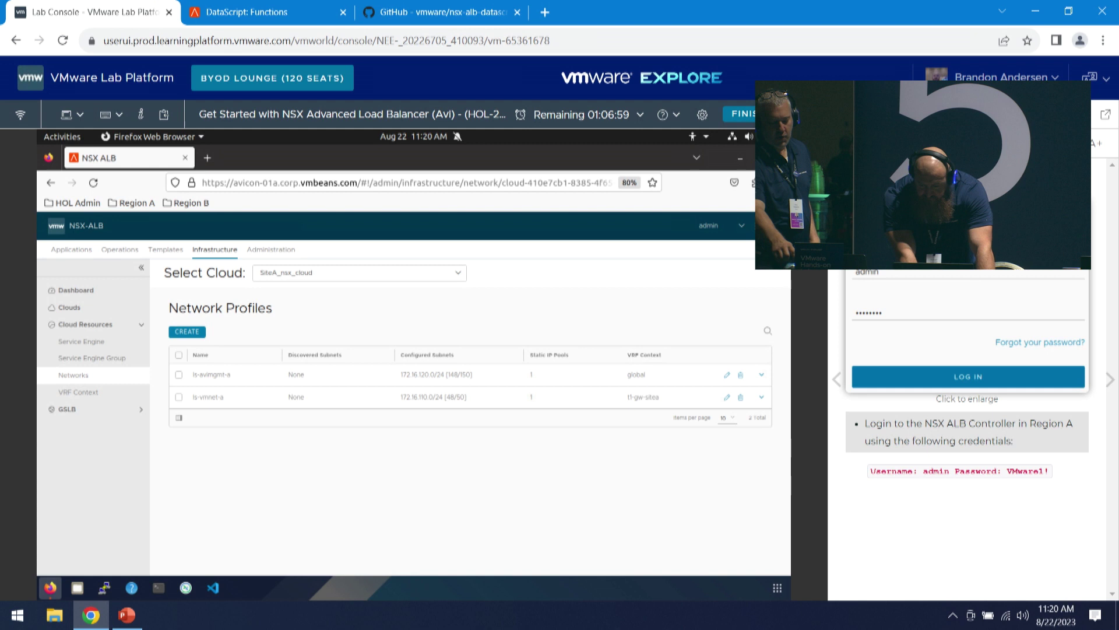
left_click(1110, 380)
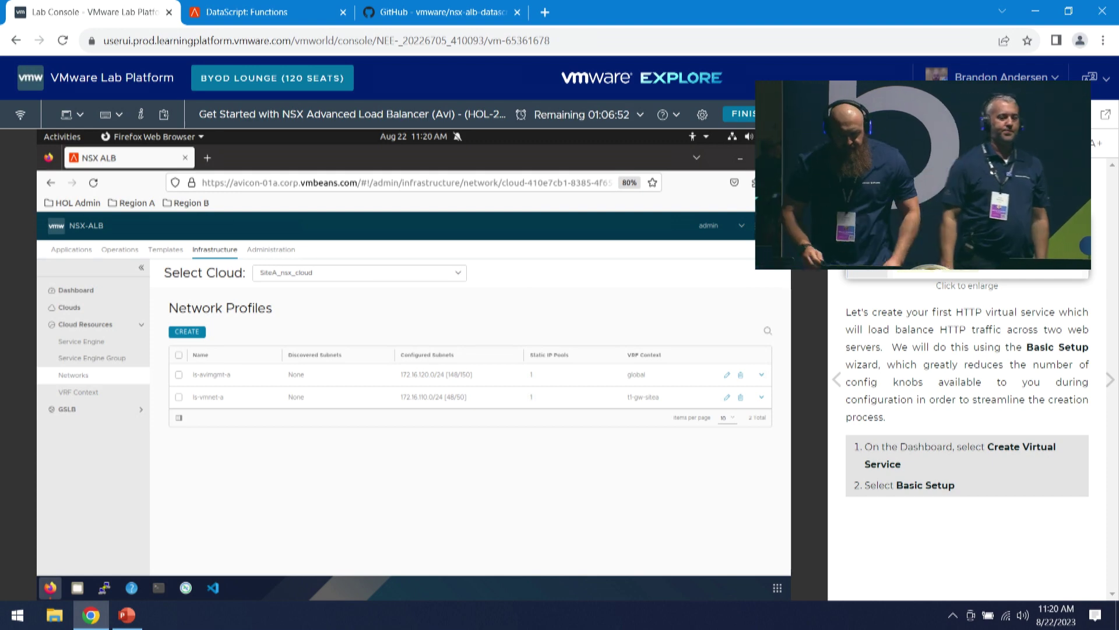
left_click(79, 252)
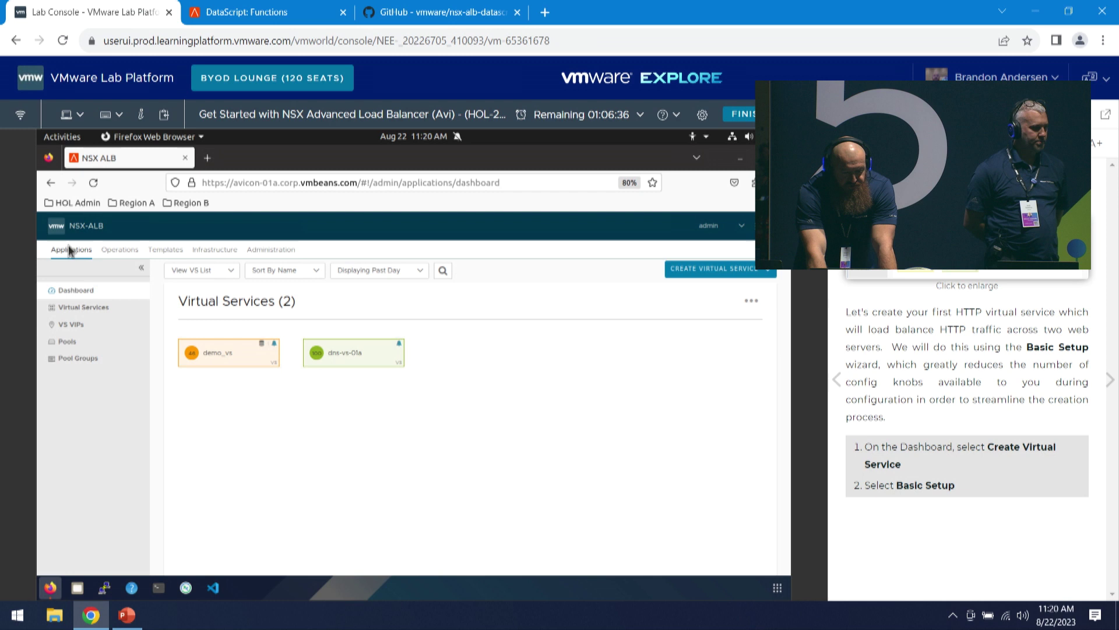
left_click(88, 307)
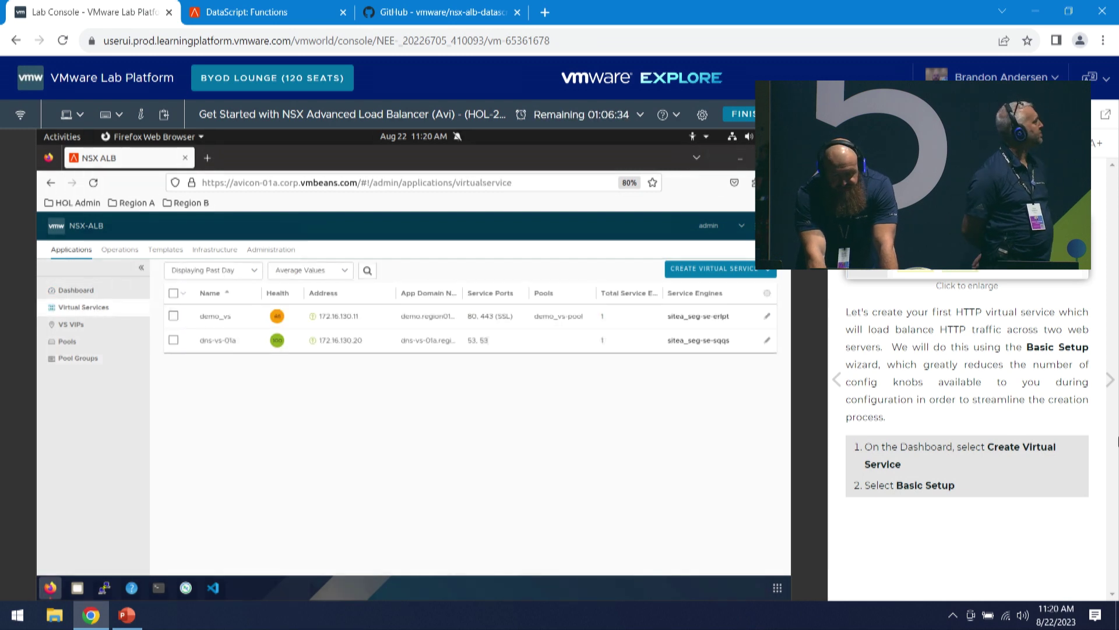
left_click(767, 270)
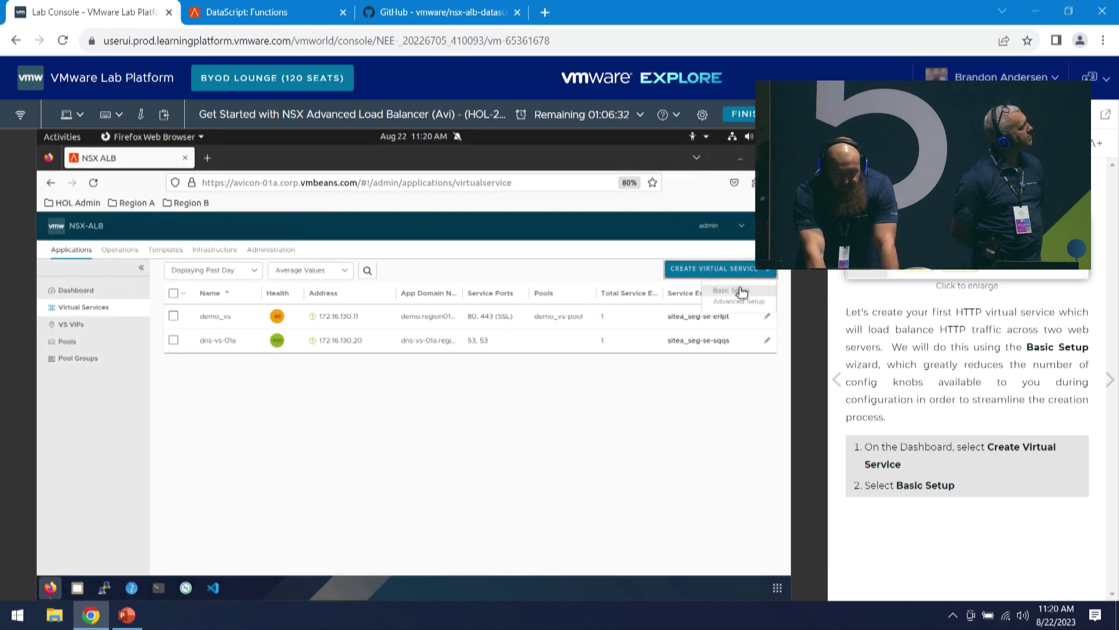
- Start a Basic Setup virtual service in SiteA_nsx_cloud with VRF context t1-gw-sitea
left_click(741, 301)
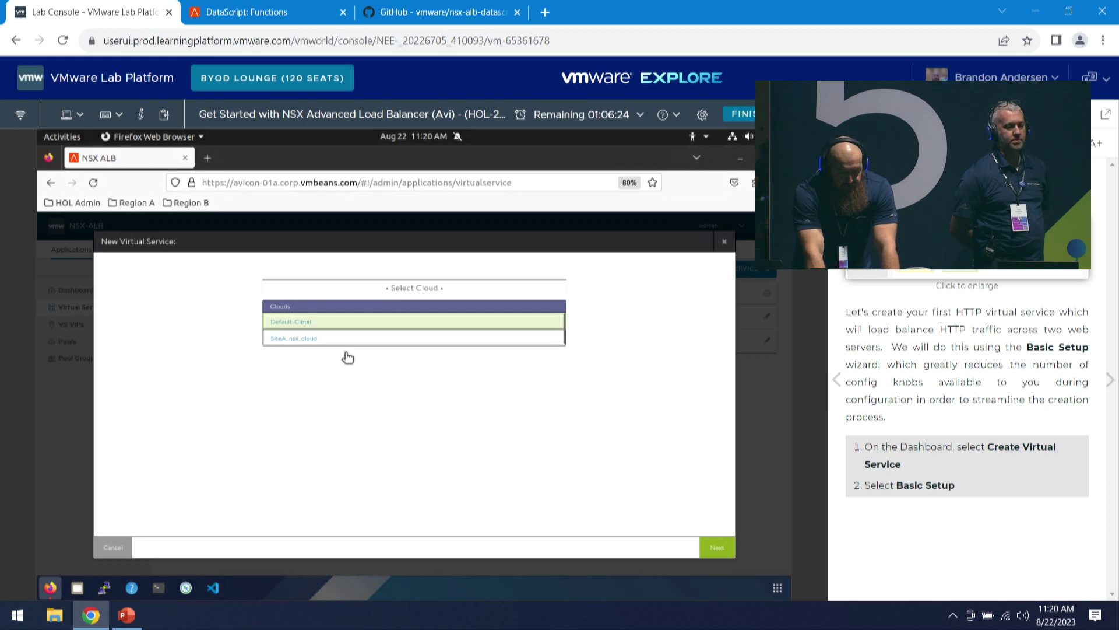
left_click(309, 338)
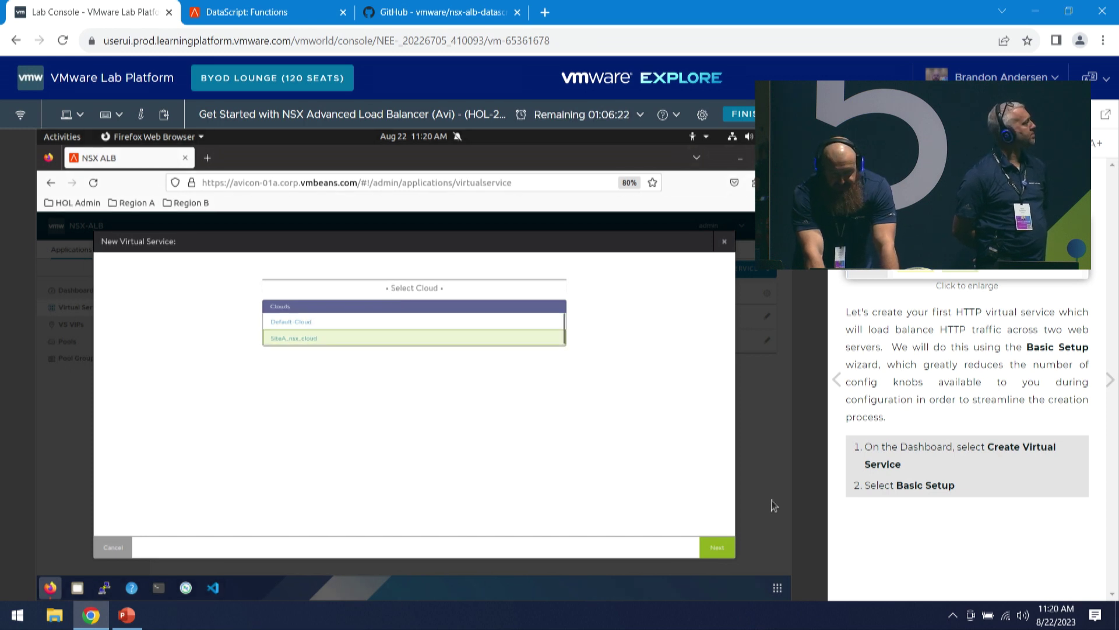
left_click(720, 548)
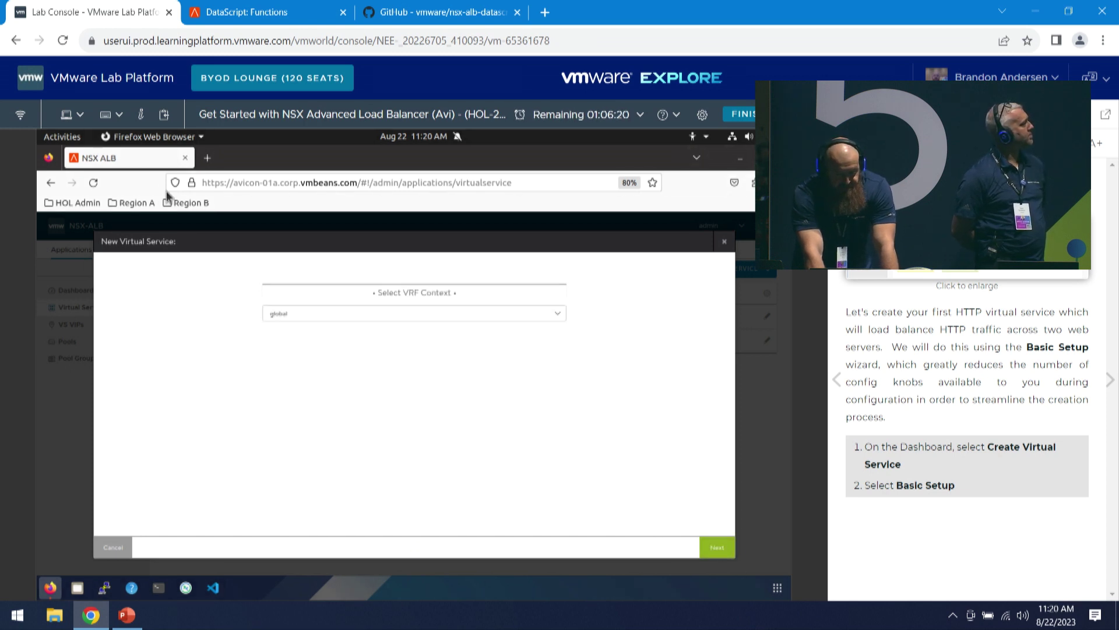
left_click(371, 318)
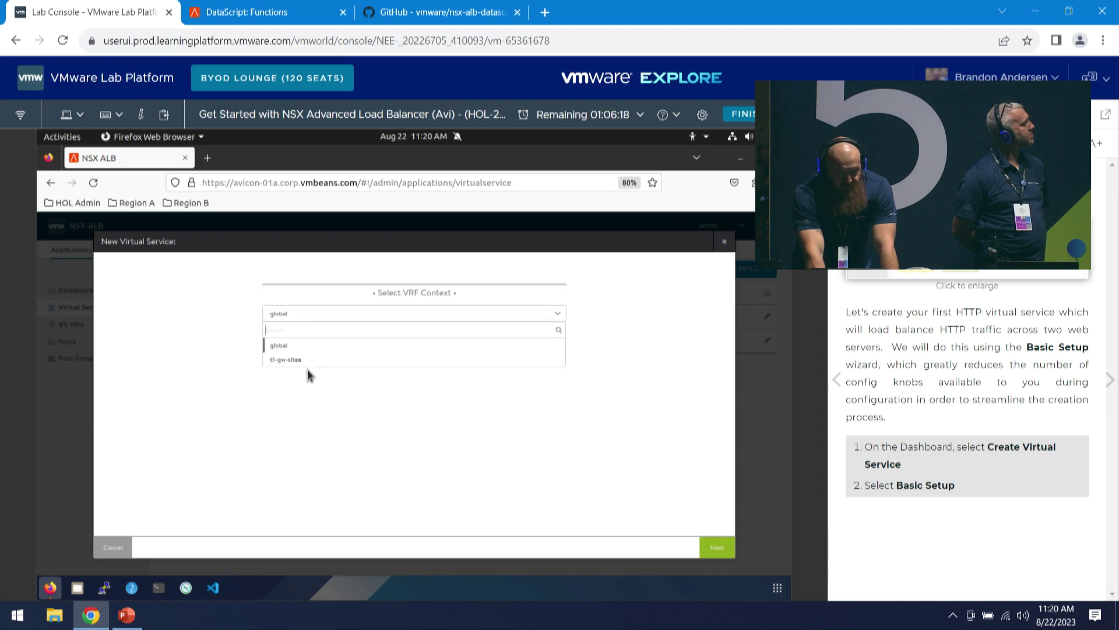
left_click(327, 361)
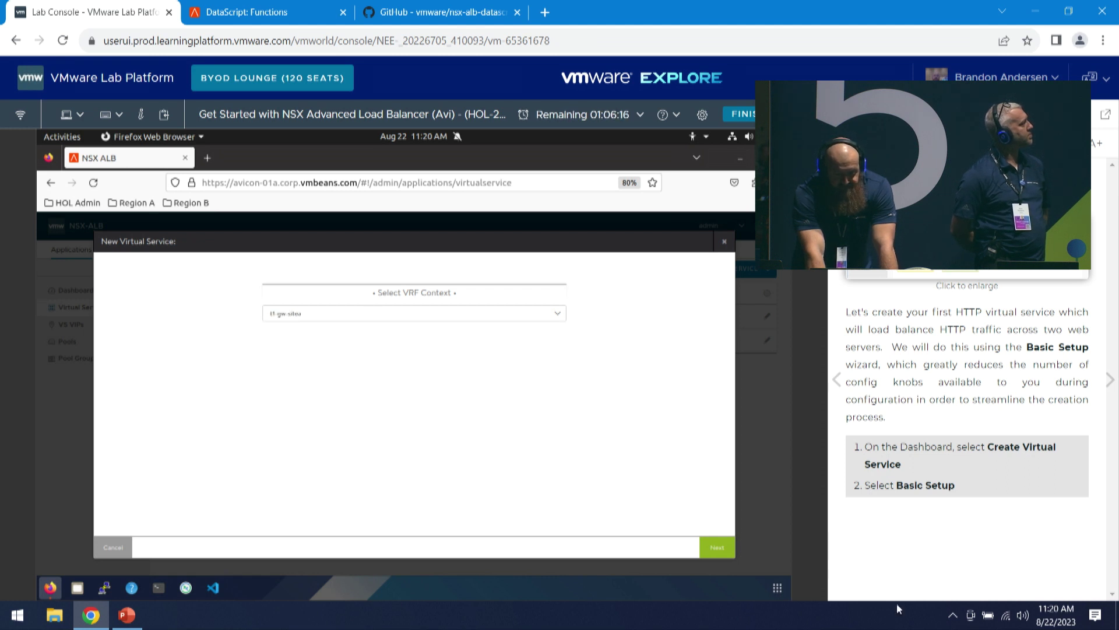
- Name the service basic-app-a, try the HTTPS, L4 and L4 SSL/TLS types, and keep HTTP
left_click(718, 548)
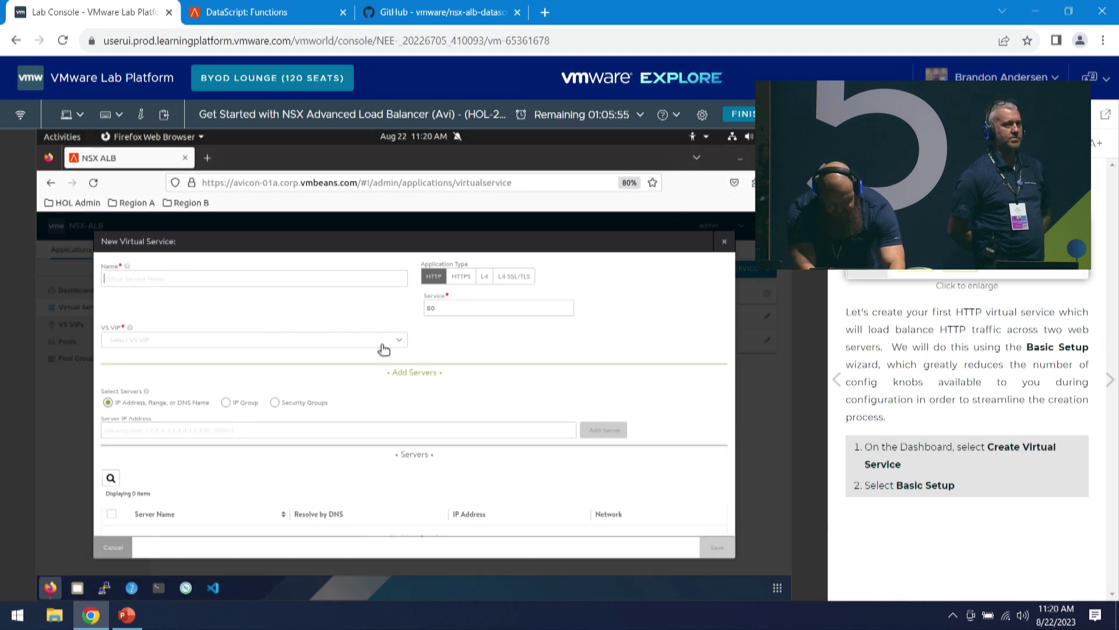
type("basic")
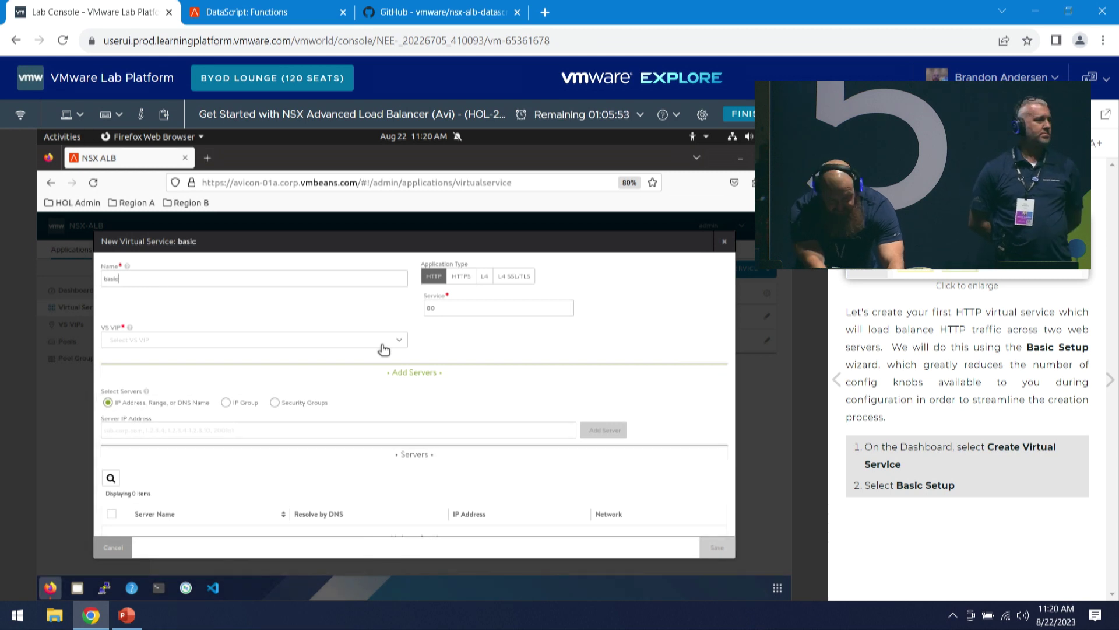
type("-app-a")
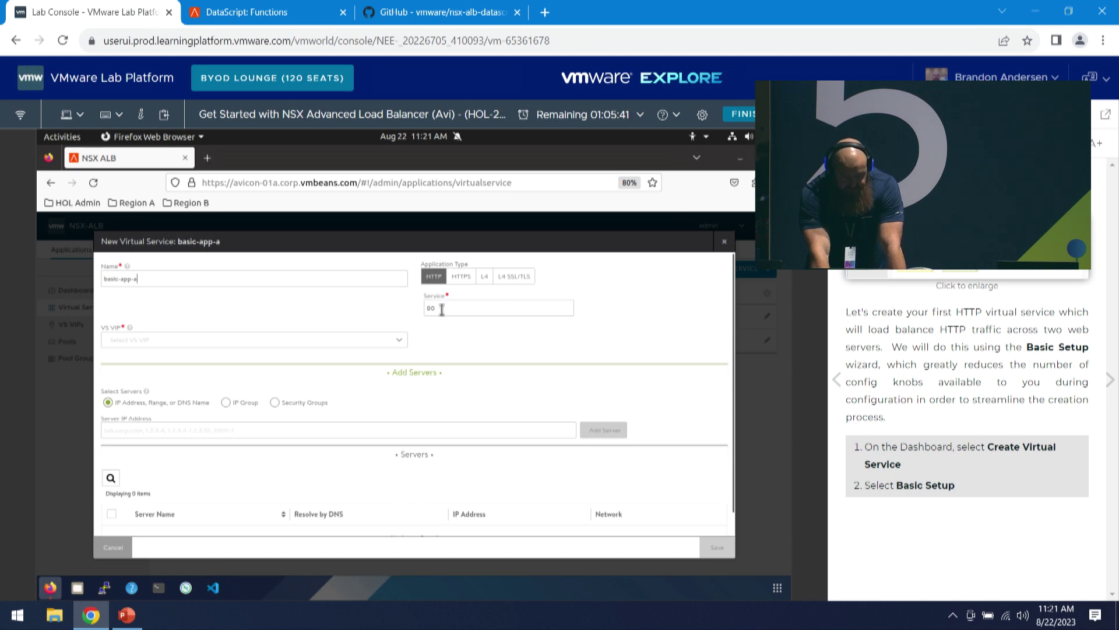
left_click(461, 276)
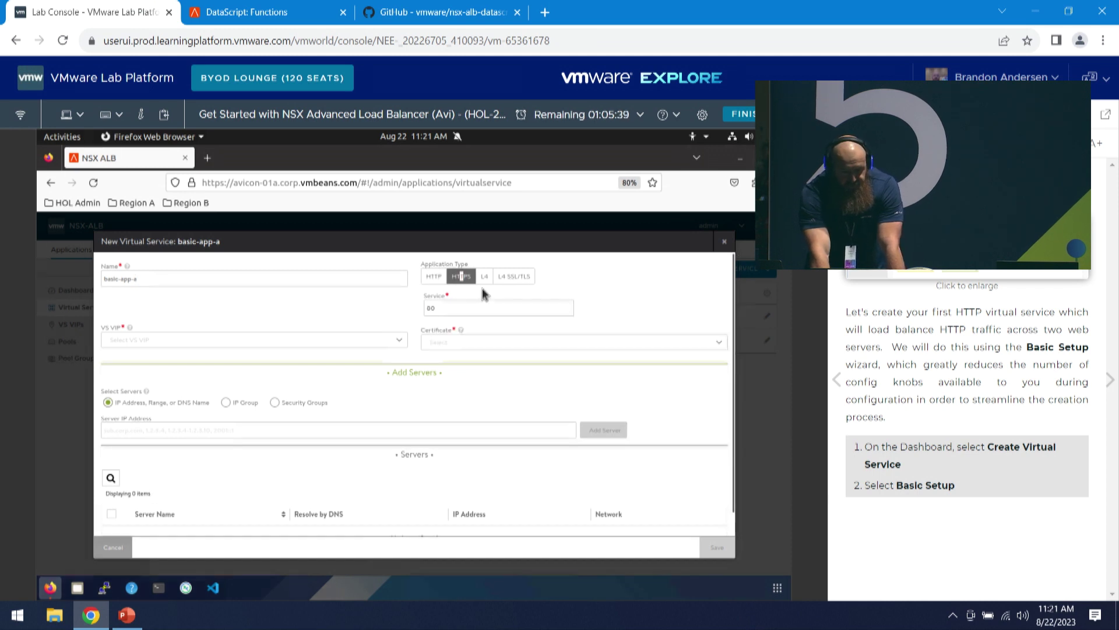
left_click(460, 340)
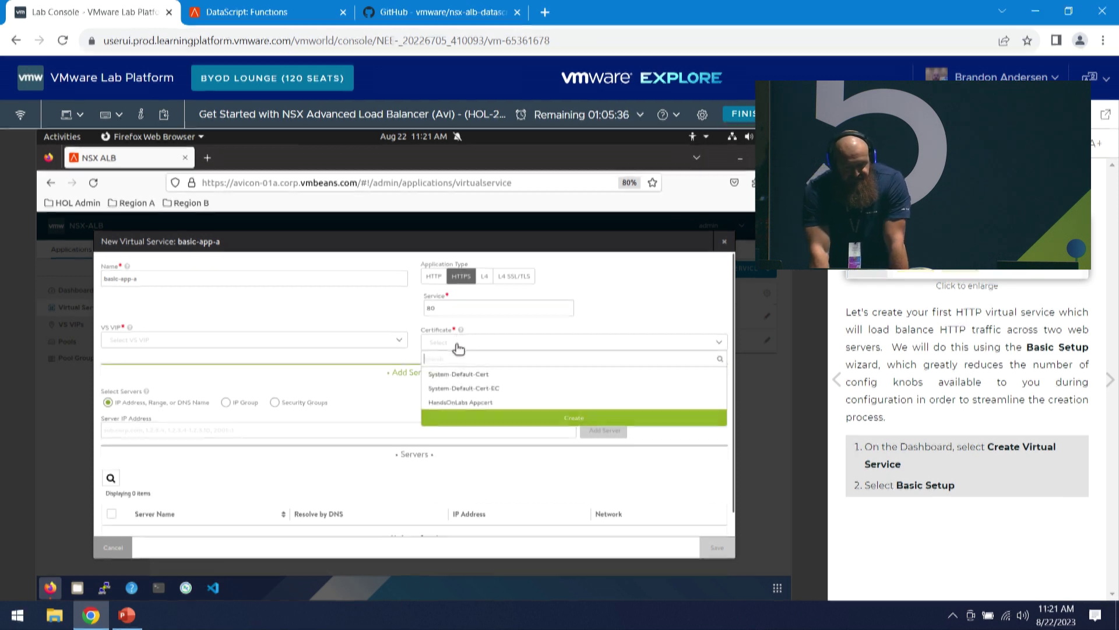
left_click(486, 277)
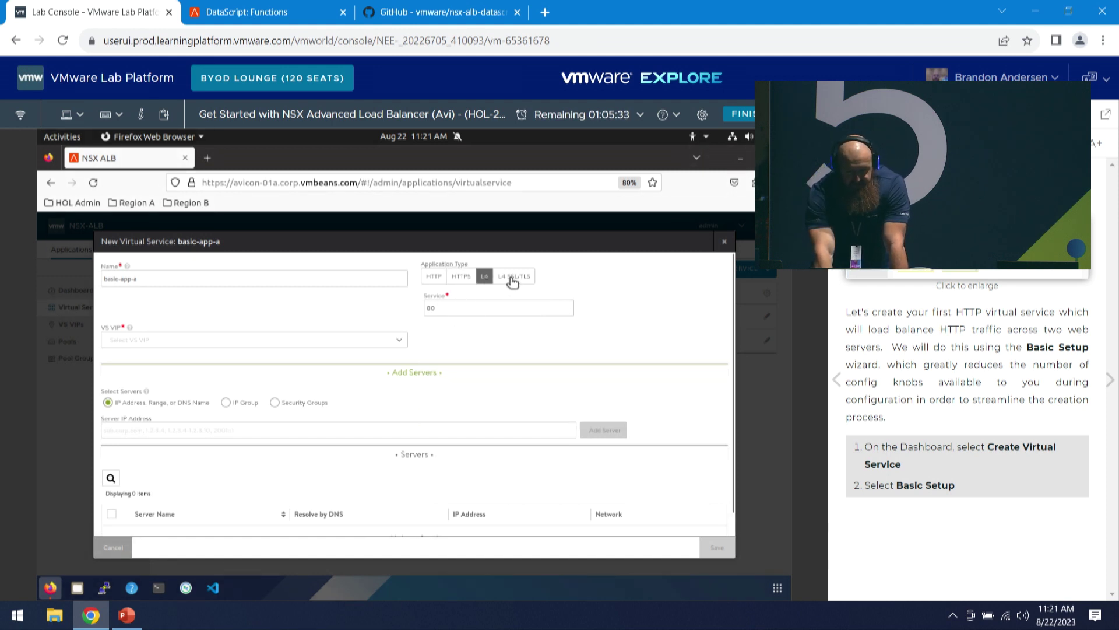
left_click(506, 281)
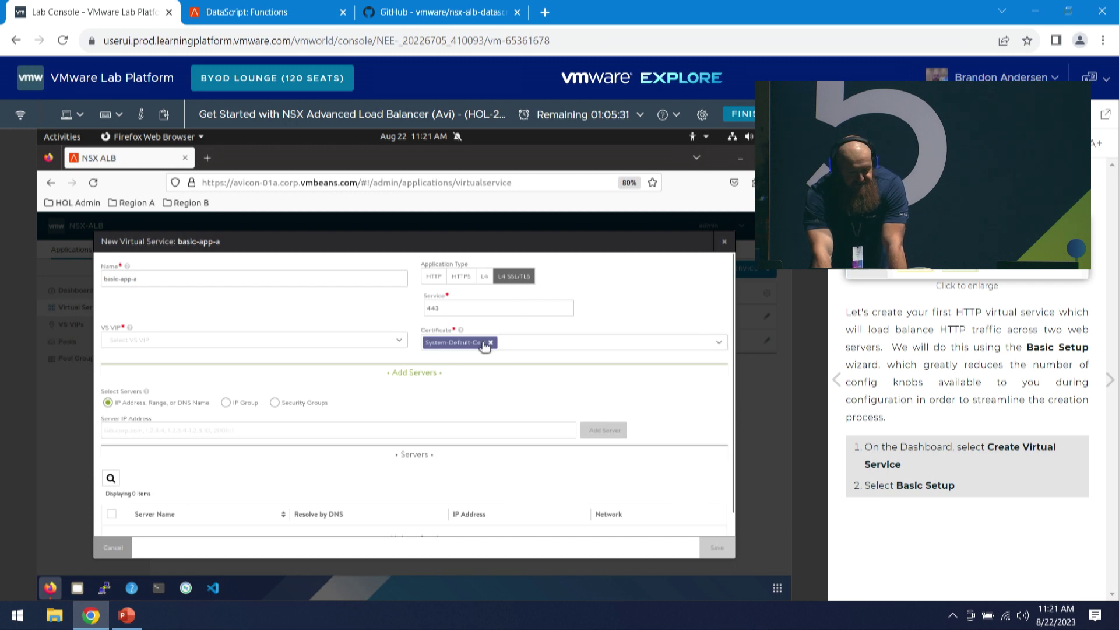
left_click(434, 276)
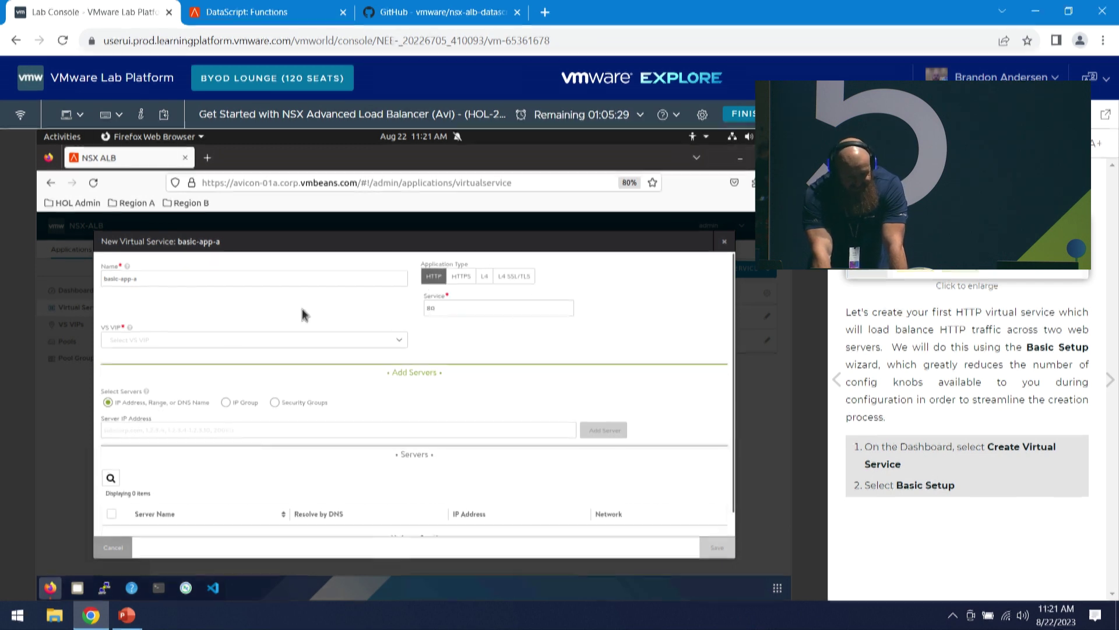
left_click(214, 345)
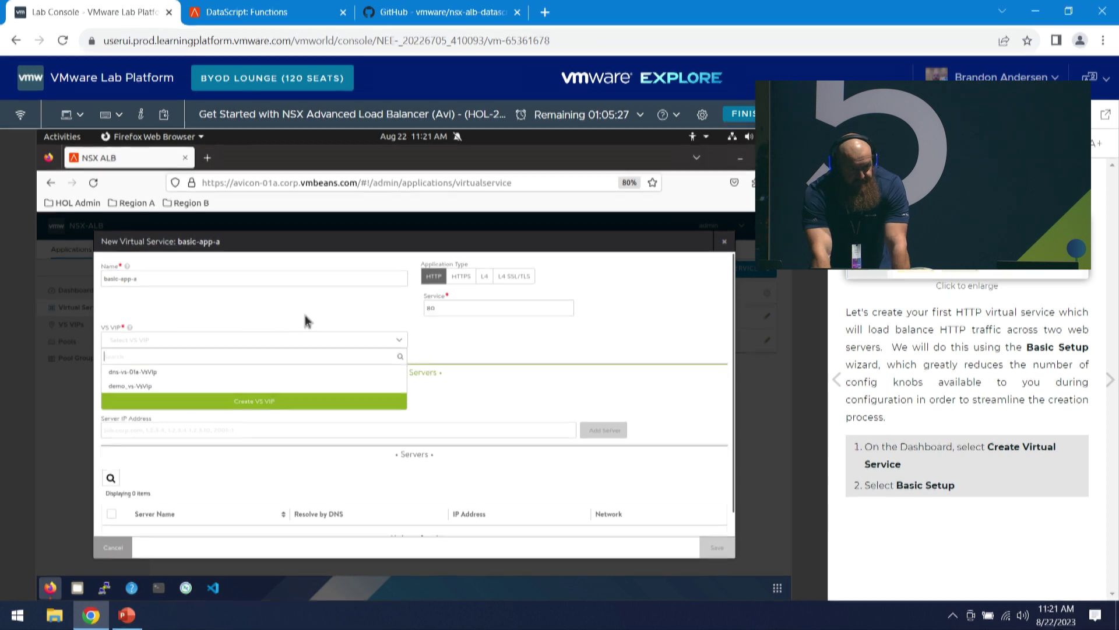
- Create a new VS VIP on Tier1 logical router t1-gw-sitea
left_click(271, 404)
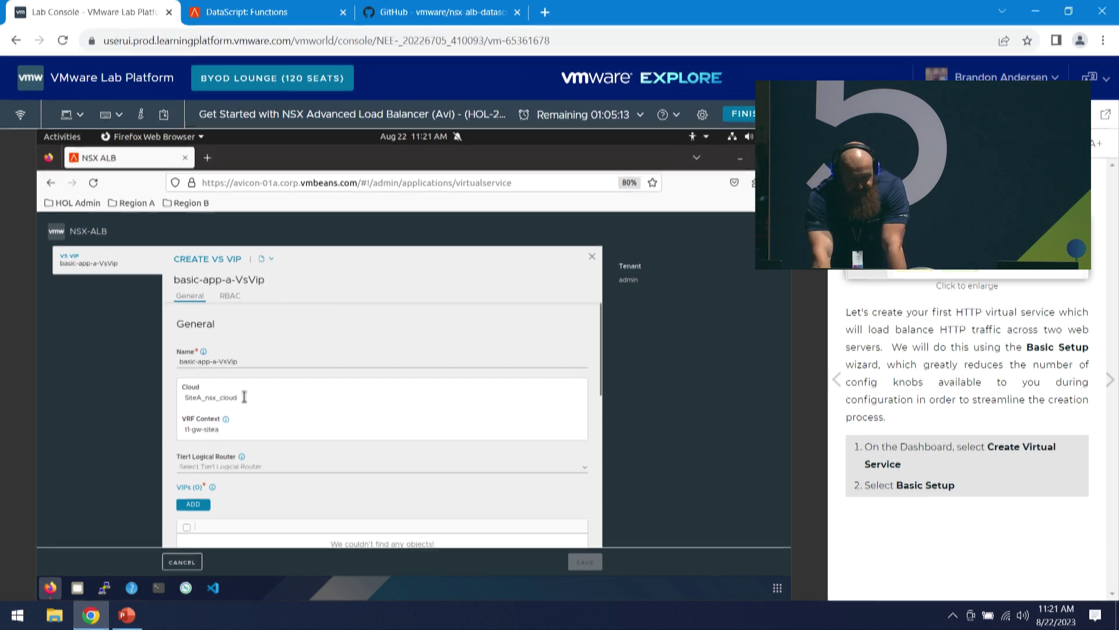
left_click(216, 464)
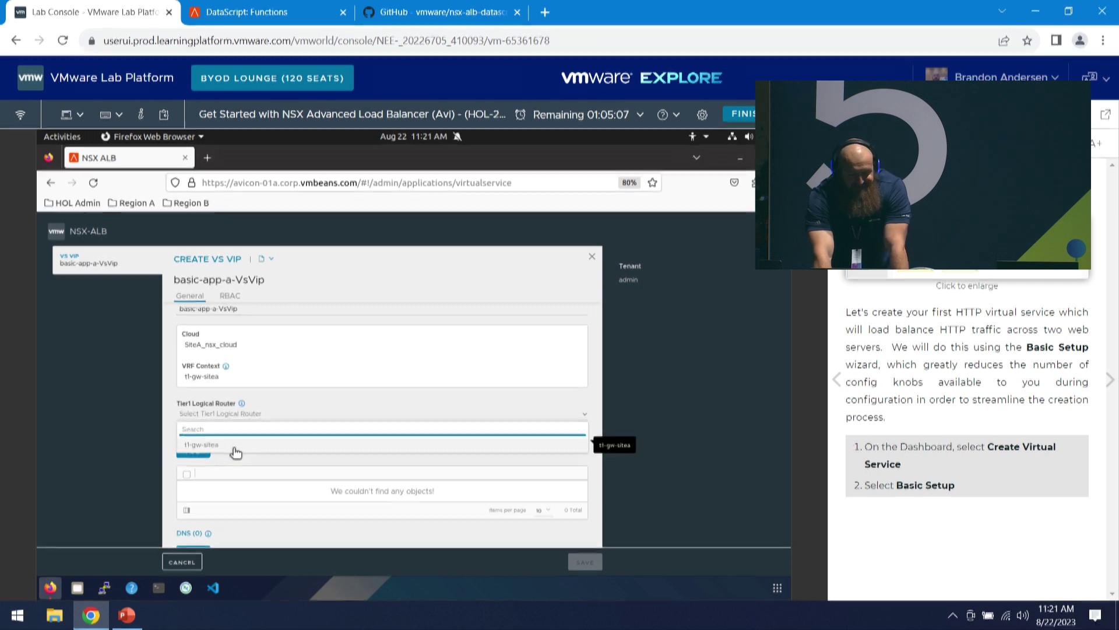
left_click(236, 446)
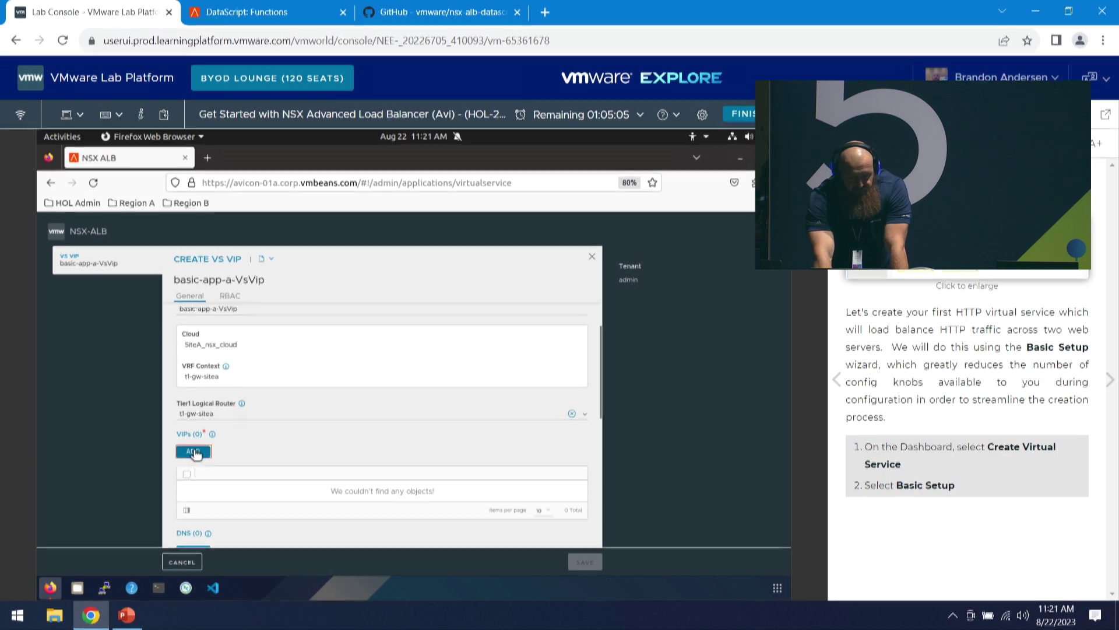
- Add a VIP auto-allocated from ls-vmnet-a, subnet 172.16.110.0/24, and save it
left_click(201, 451)
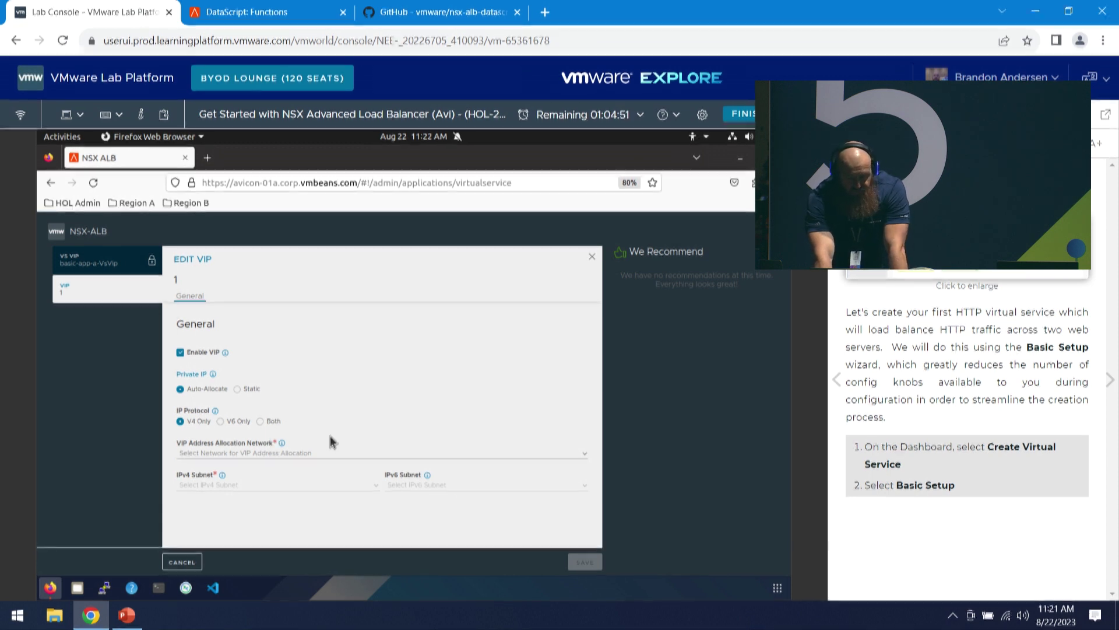
left_click(207, 454)
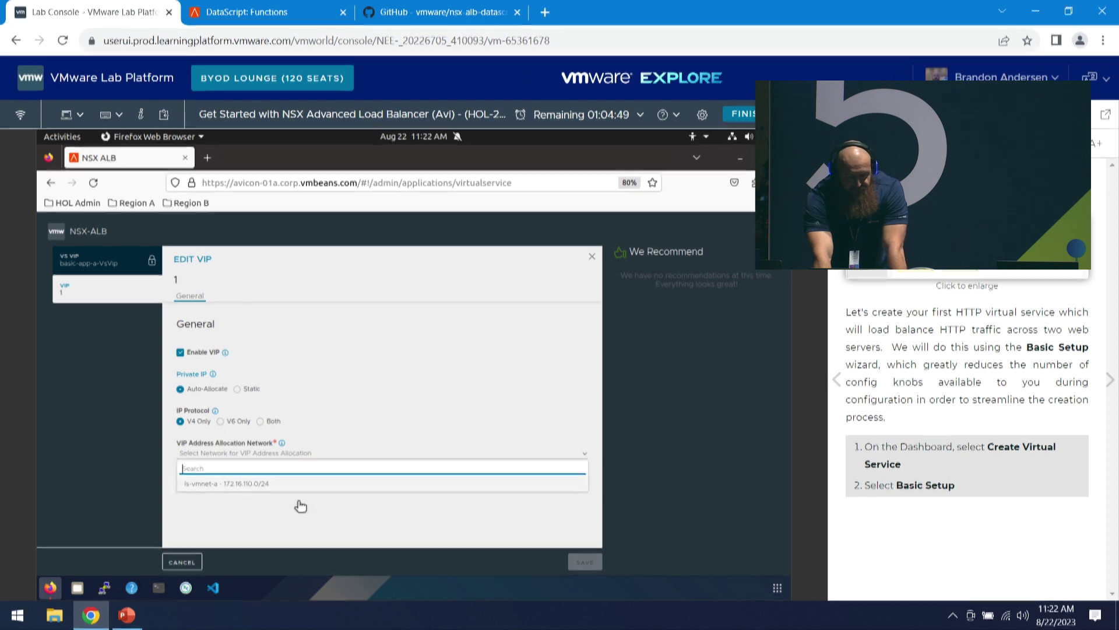
left_click(232, 485)
left_click(253, 486)
left_click(230, 496)
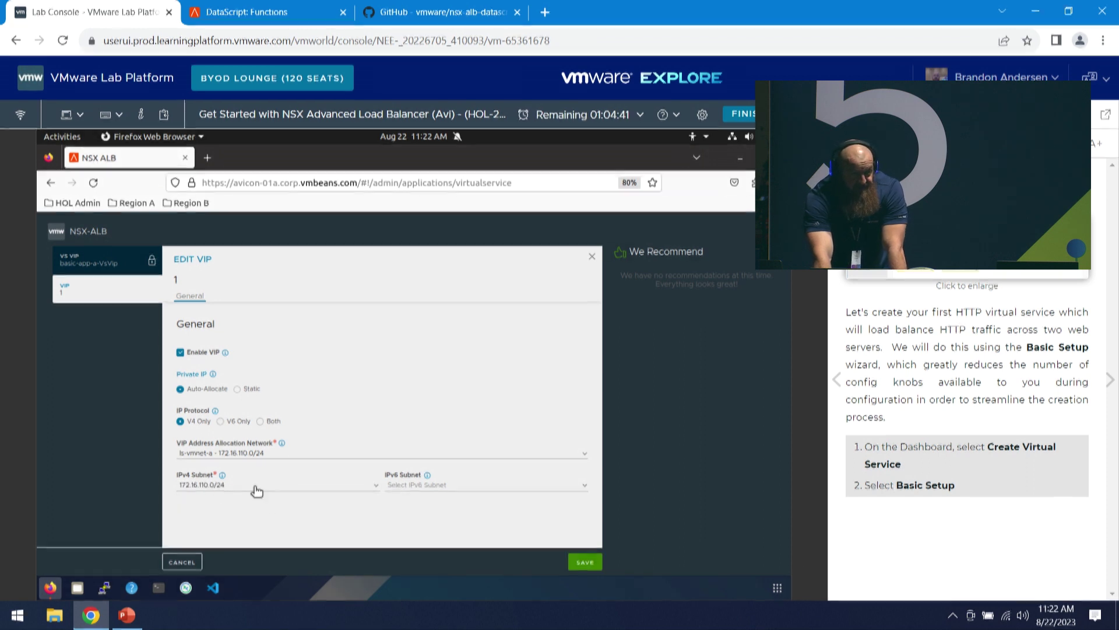
left_click(579, 561)
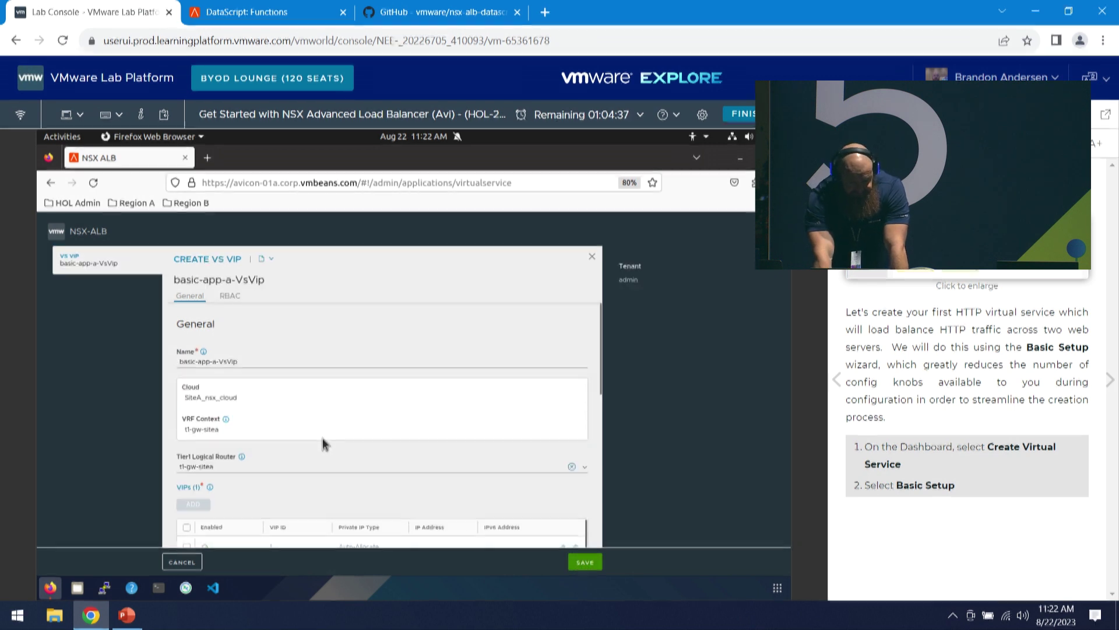
- Add and save an A record for basic-app-a.region01a.corp.vmbeans.com on basic-app-a-VsVip
scroll(325, 443, "down", 3)
scroll(332, 422, "down", 2)
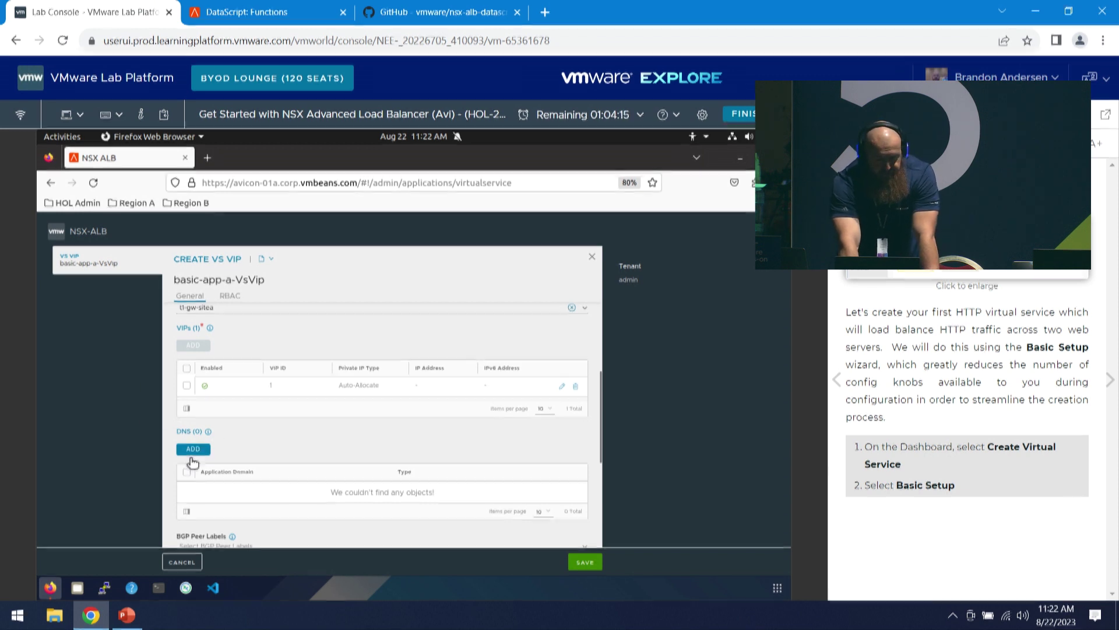
left_click(201, 455)
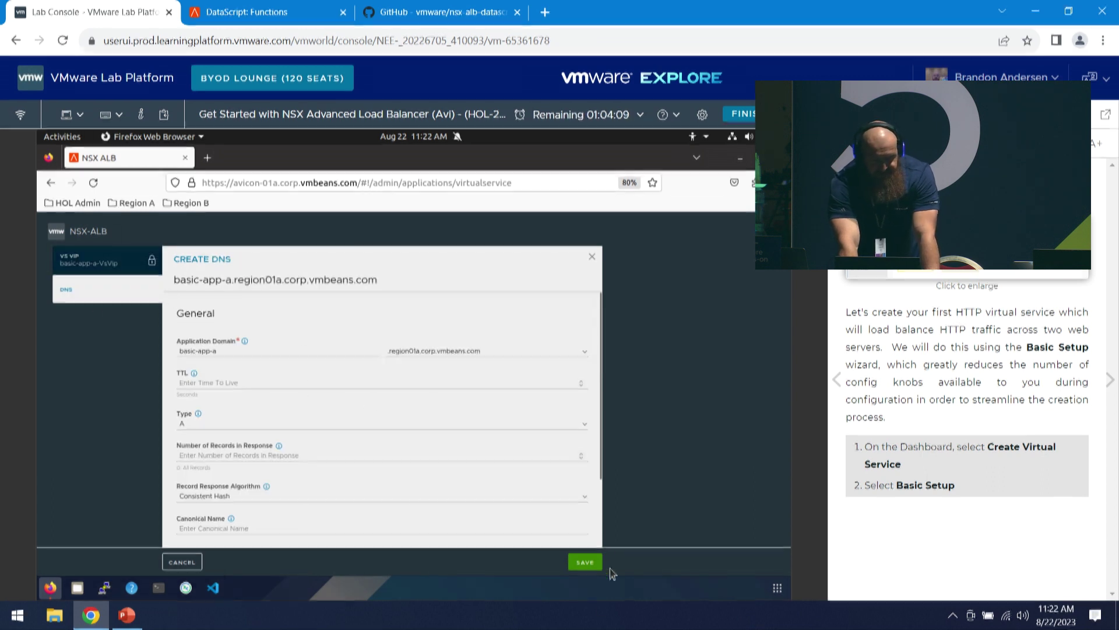
left_click(583, 563)
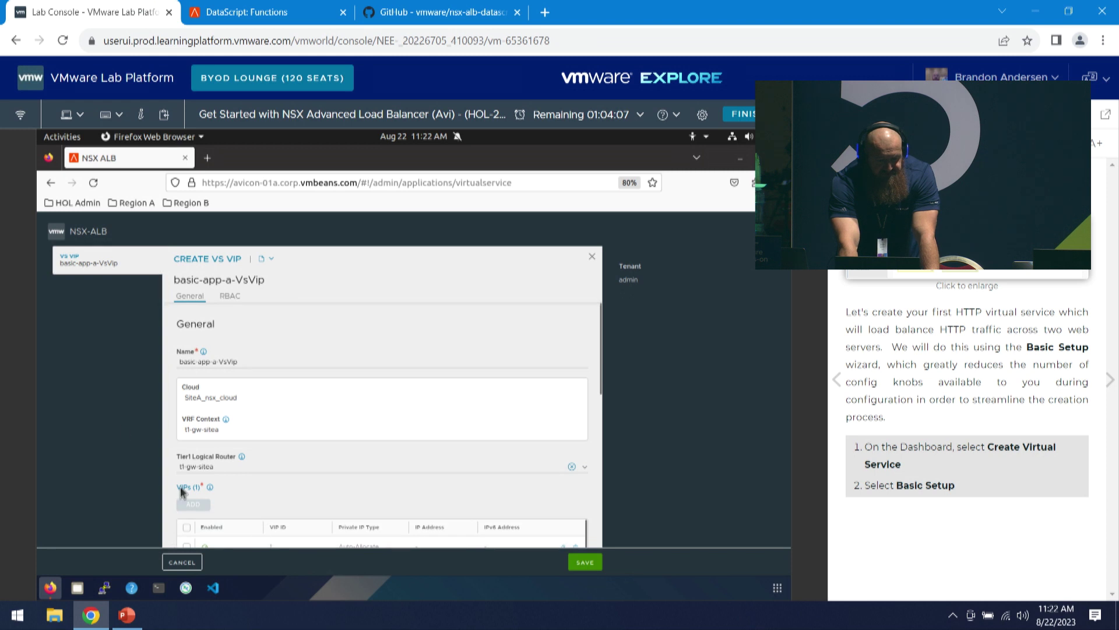
scroll(204, 492, "down", 3)
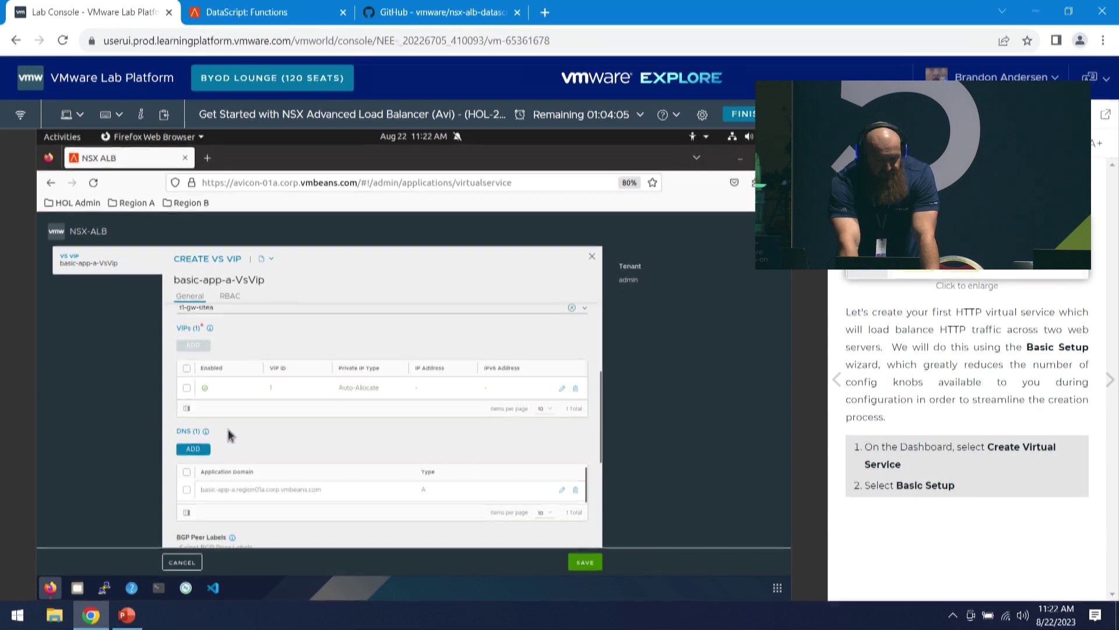
- Save the VS VIP, add server 172.16.210.10 to basic-app-a-pool, and save basic-app-a
left_click(585, 563)
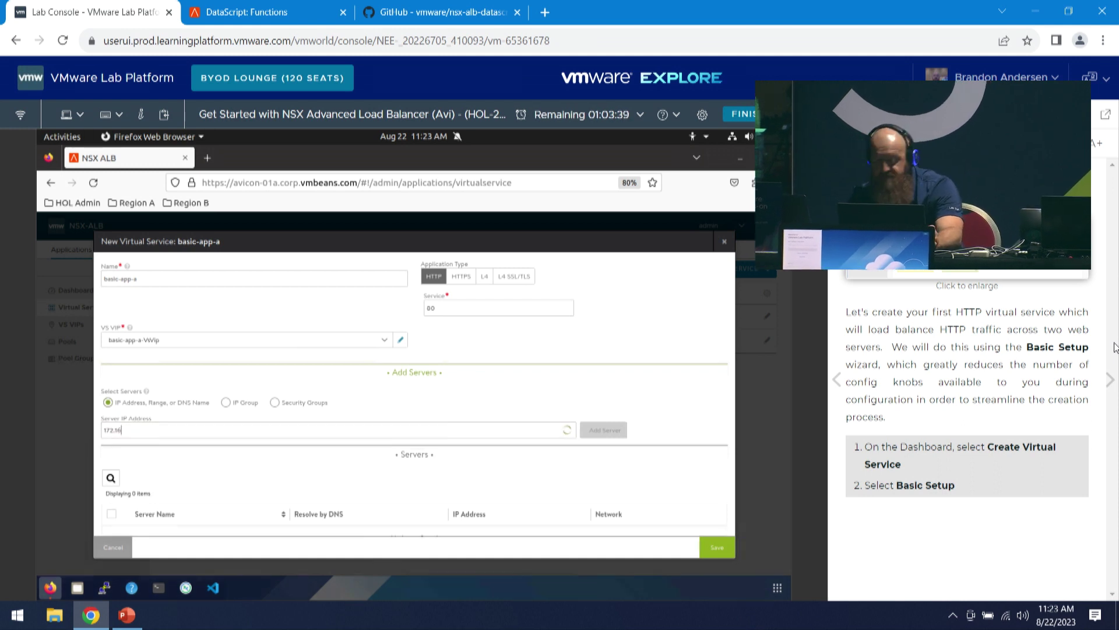
type(".210.10")
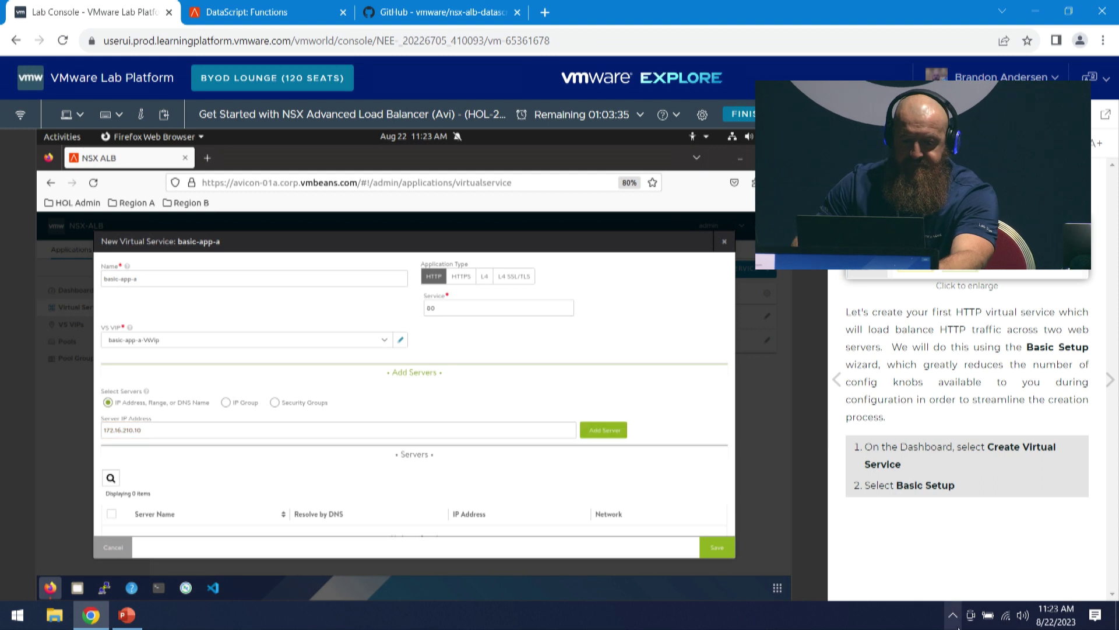
left_click(605, 434)
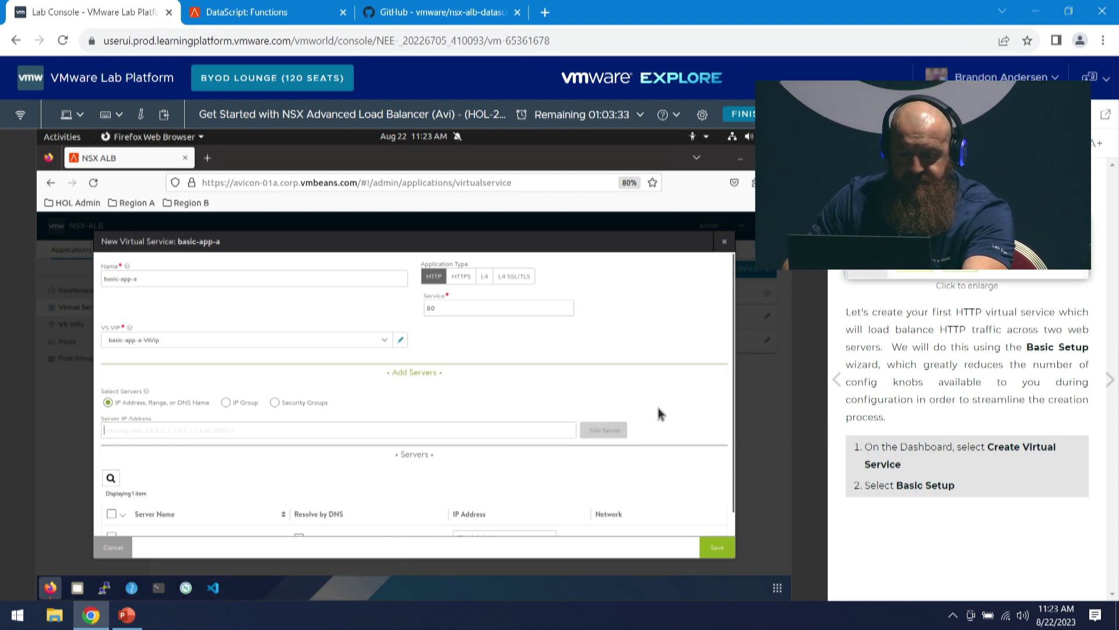
left_click(721, 546)
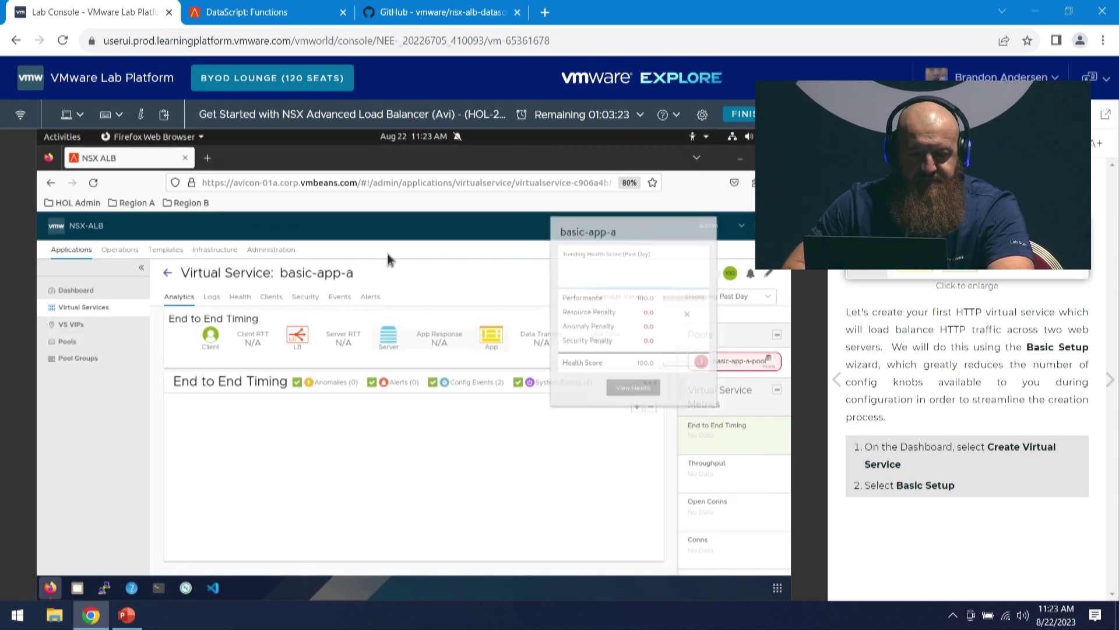
- View basic-app-a's details card: VIP 172.16.110.52, Up on port 80, System-HTTP profile
mouse_move(282, 279)
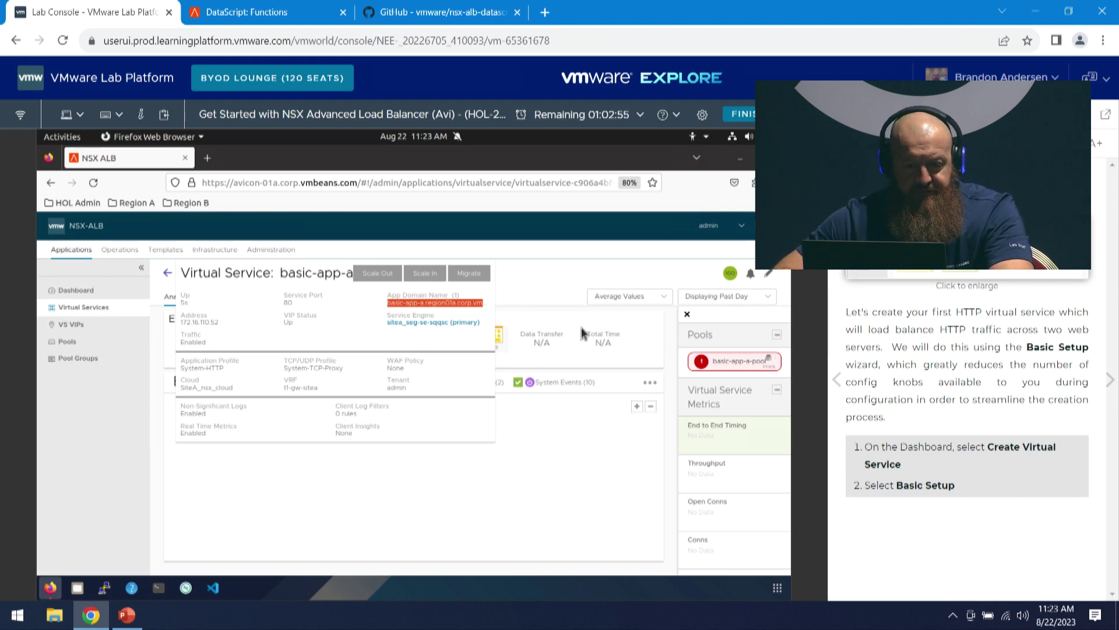
- Open a new browser tab and copy basic-app-a's app domain name from its details card
left_click(203, 158)
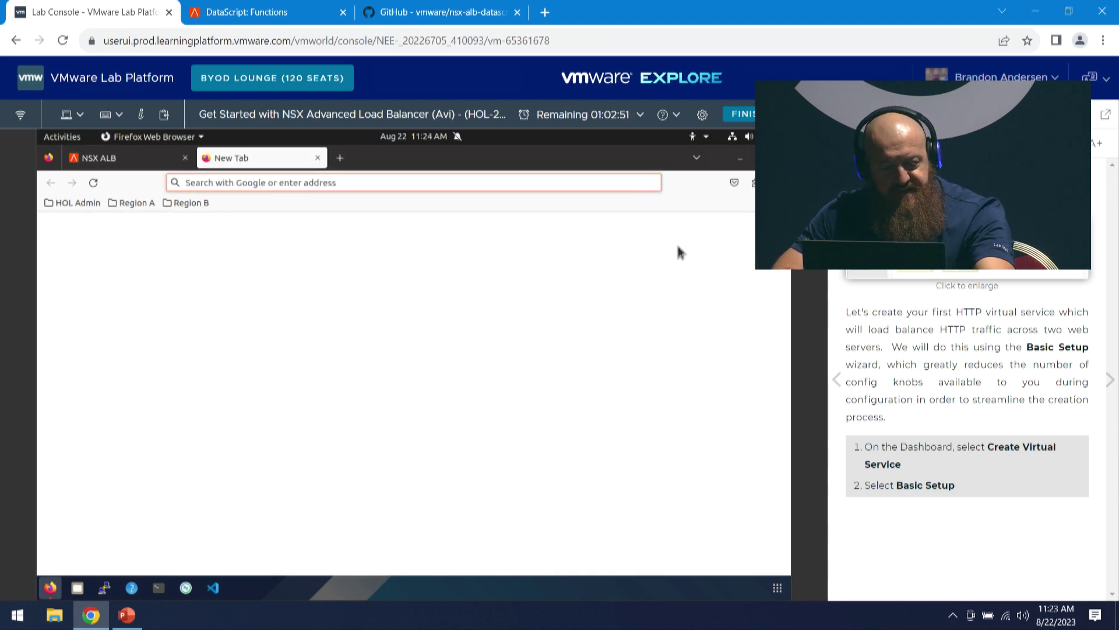
key("ctrl+v")
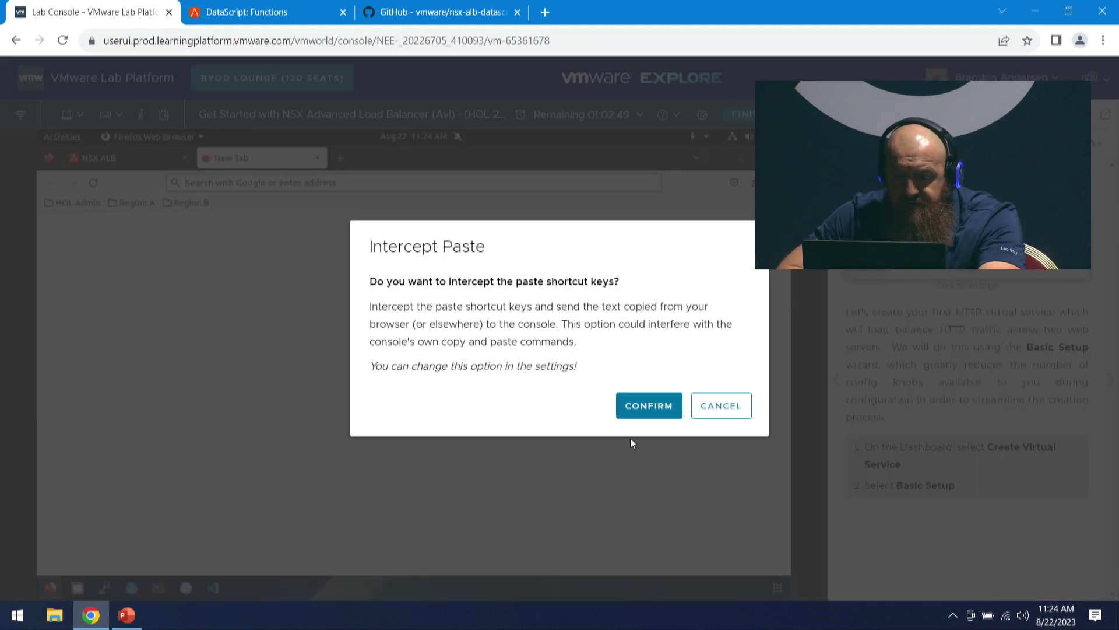
left_click(650, 406)
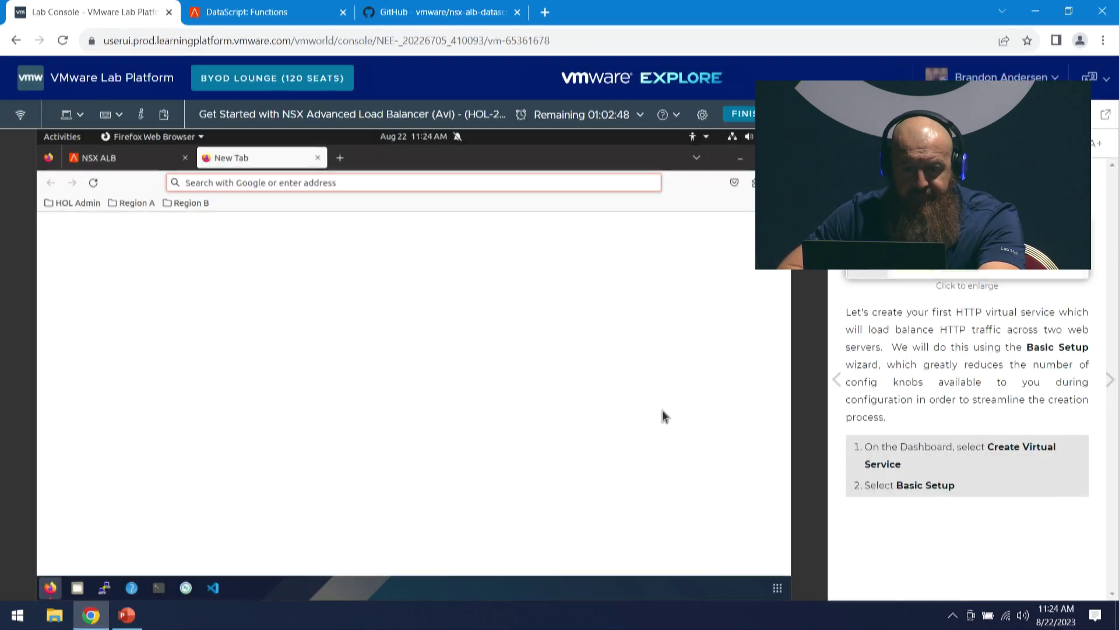
left_click(300, 183)
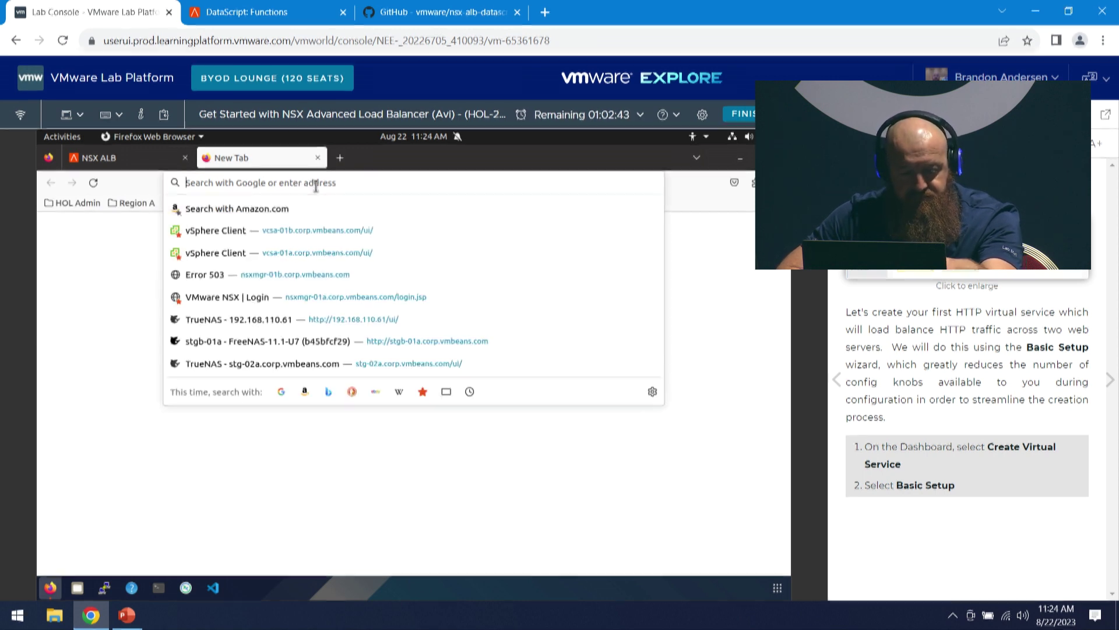
left_click(125, 164)
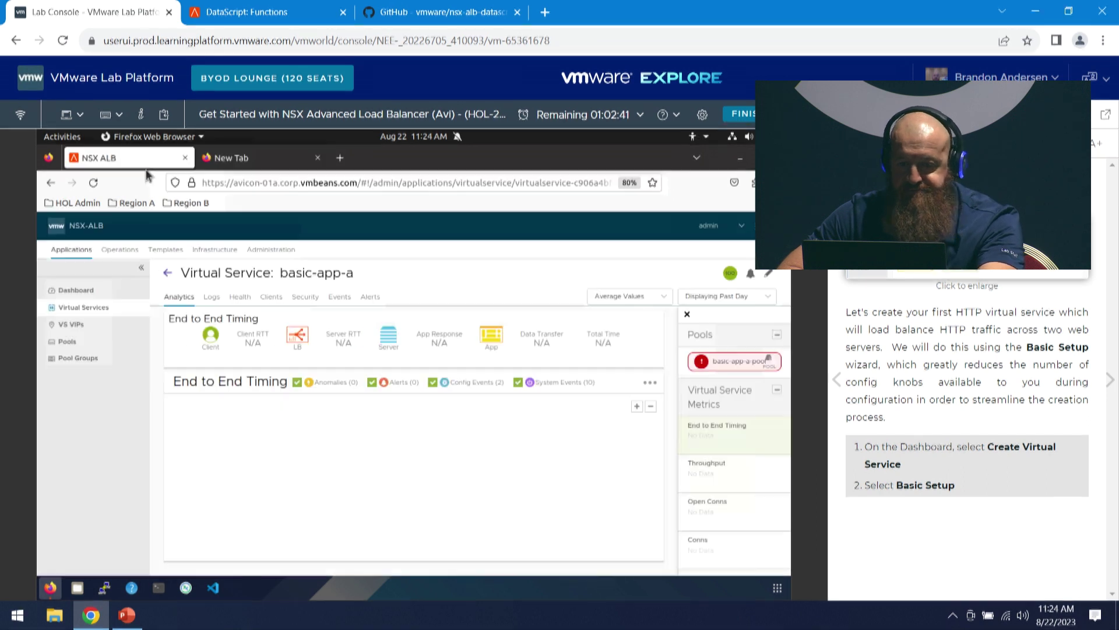
mouse_move(338, 275)
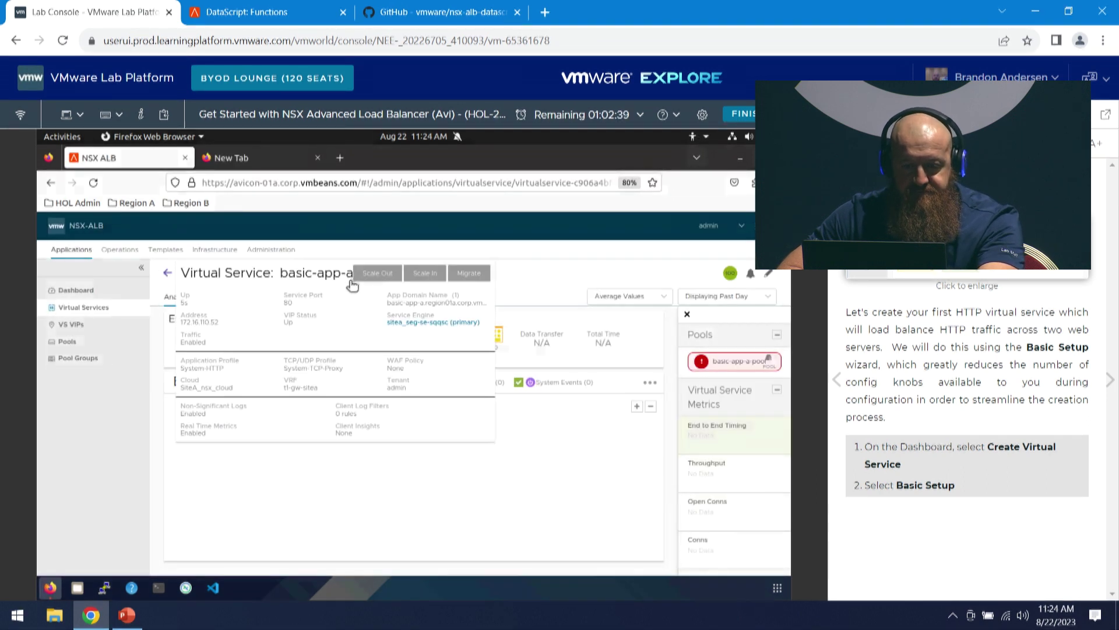
left_click_drag(388, 303, 432, 314)
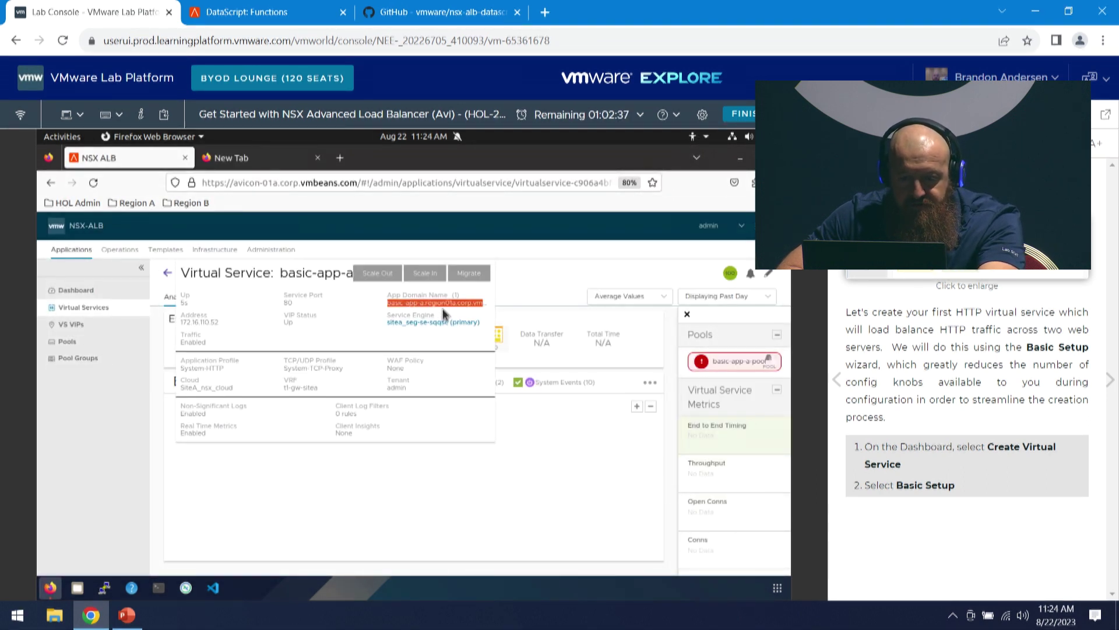
right_click(443, 307)
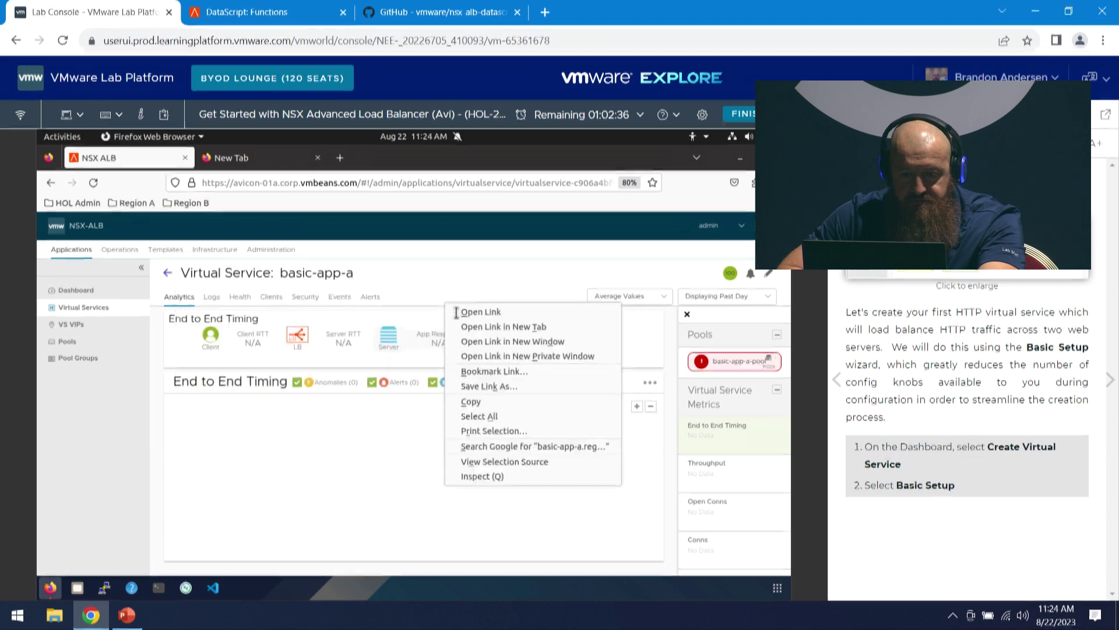
left_click(472, 401)
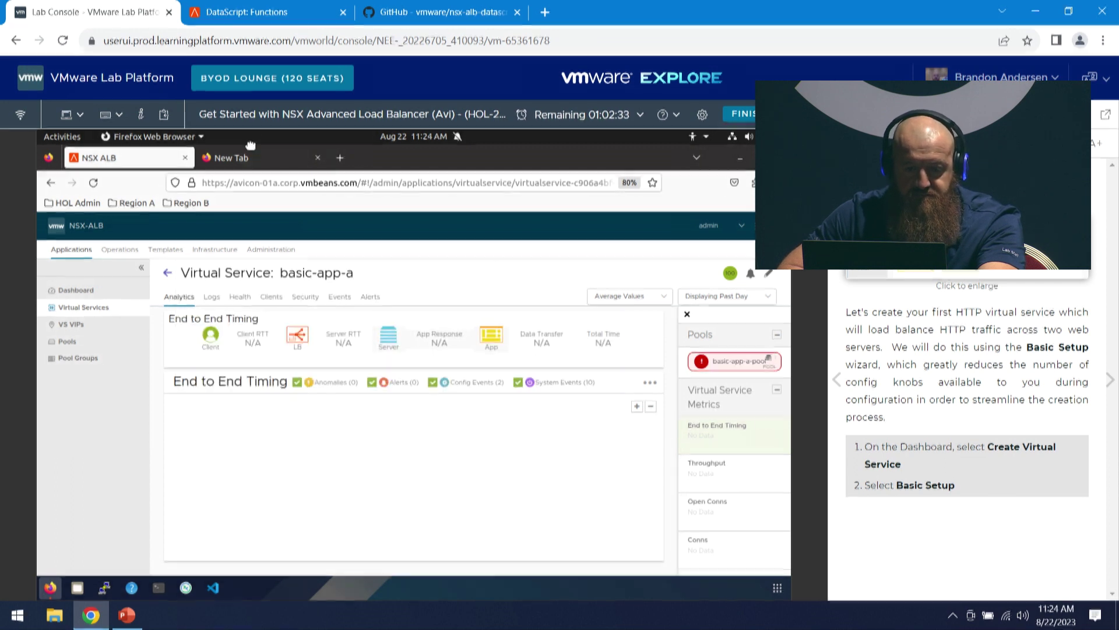
left_click(249, 163)
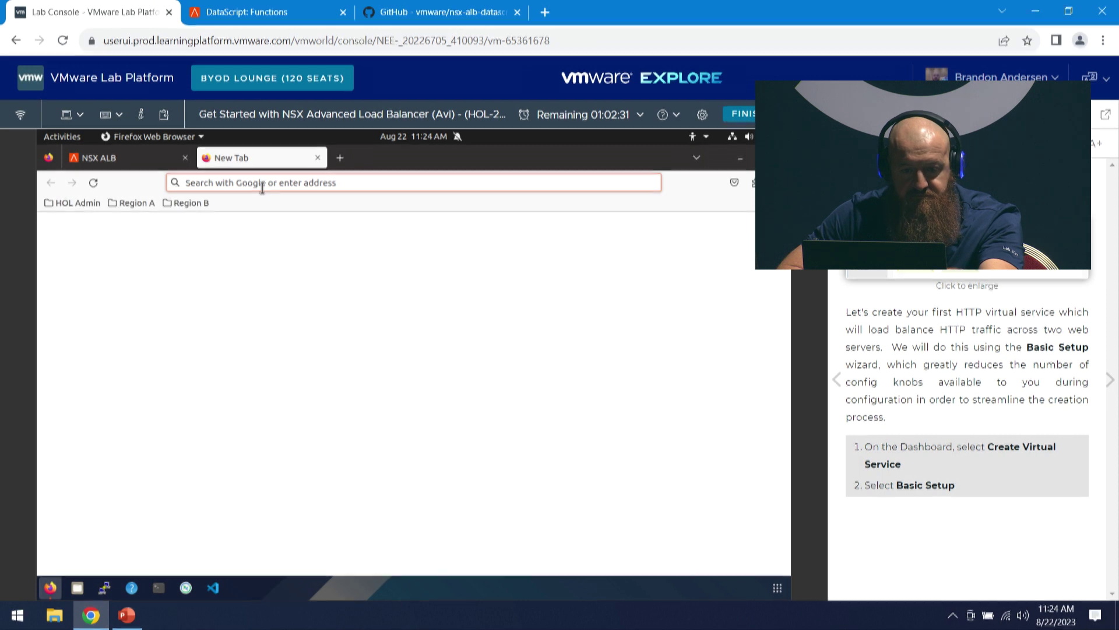
left_click(219, 172)
left_click(175, 161)
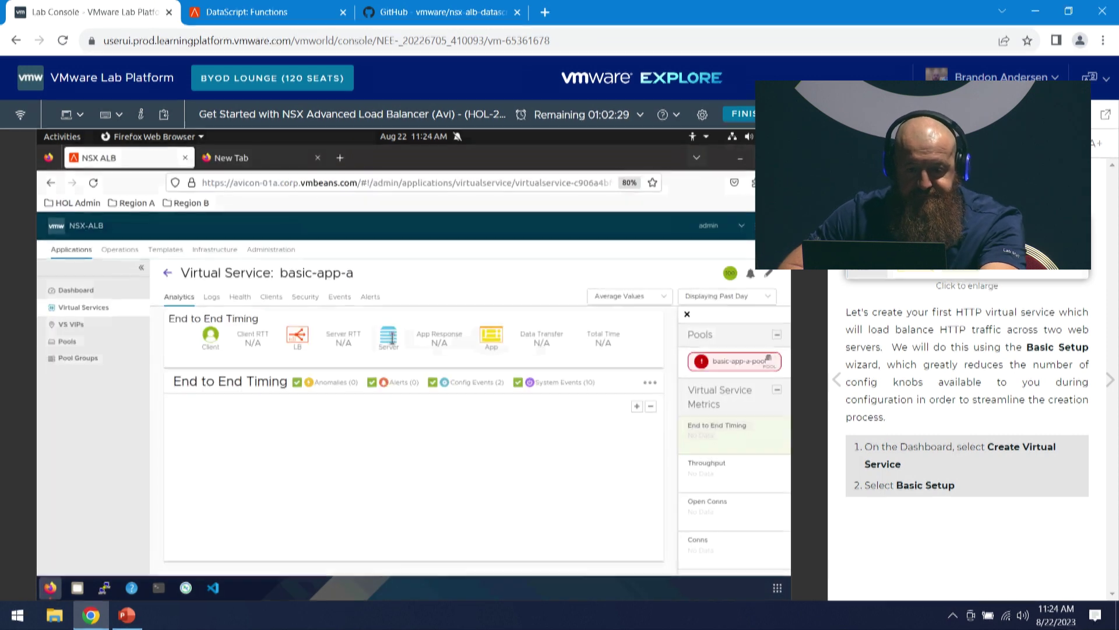
left_click(293, 163)
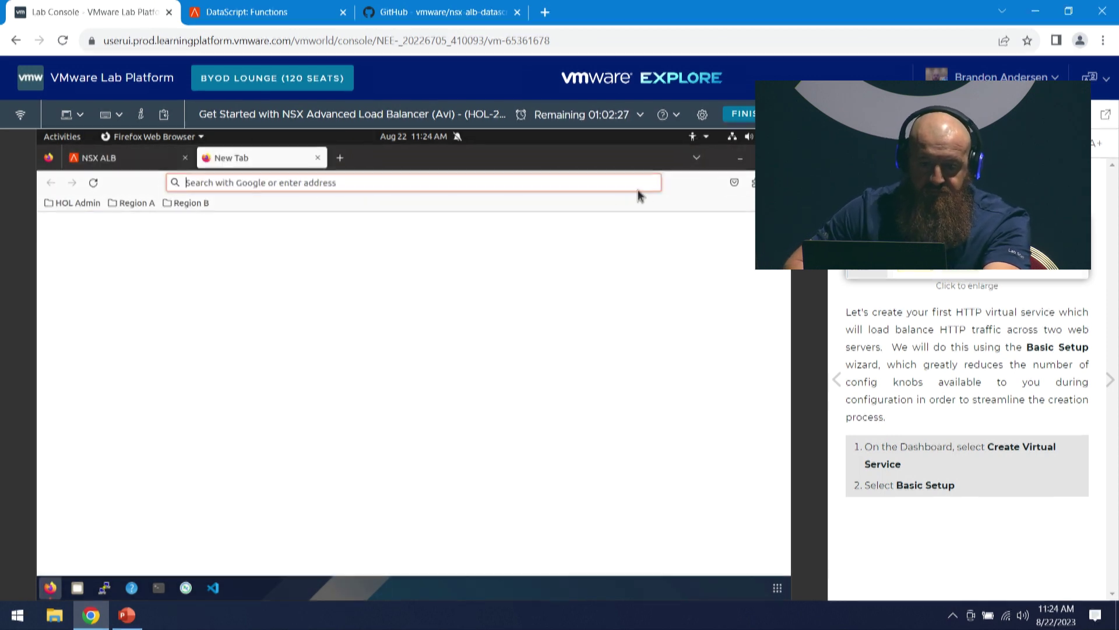
type("ht")
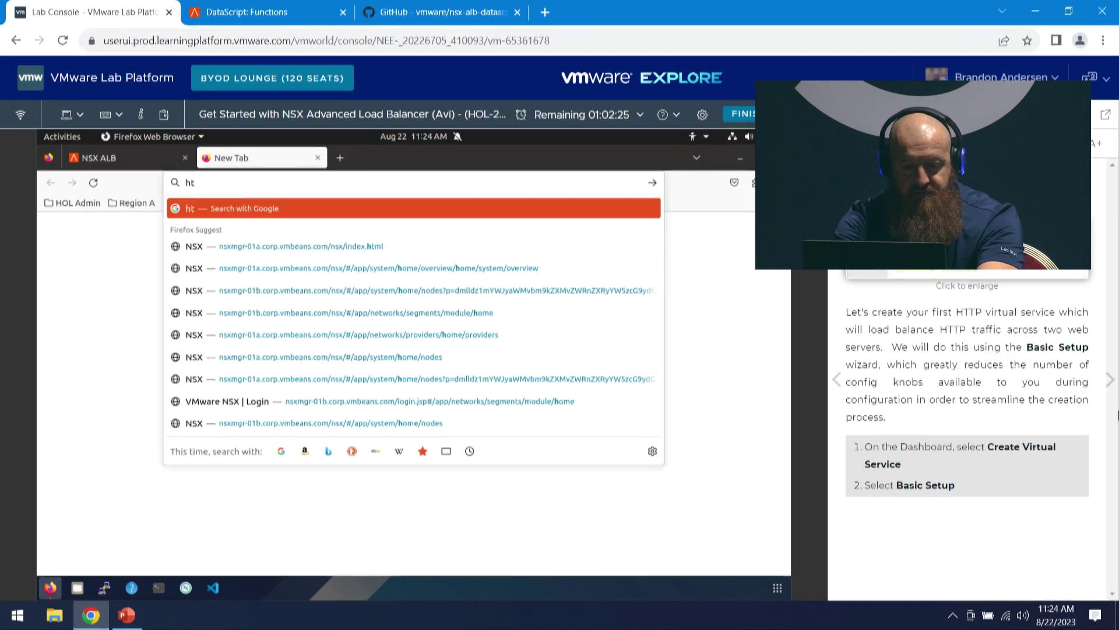
type("tp://")
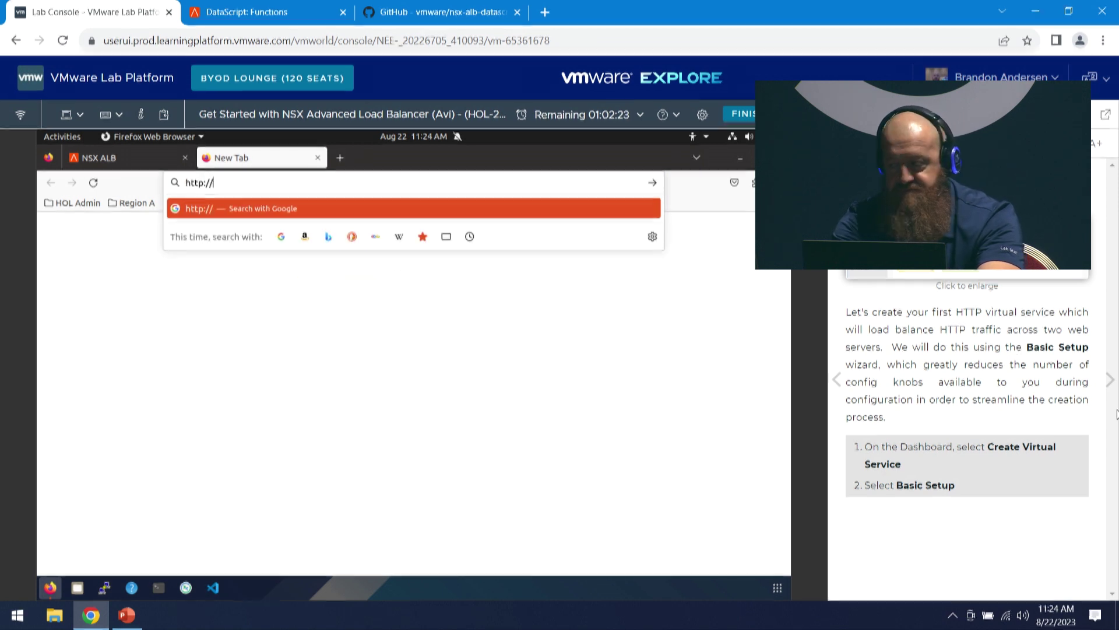
type("a")
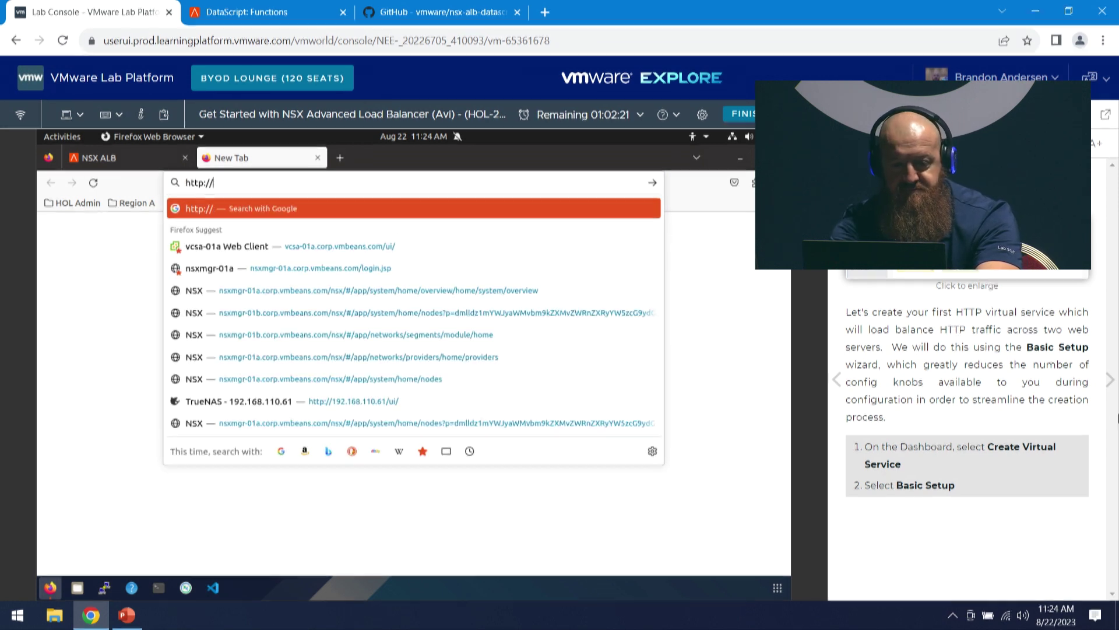
type("bs")
key("BackSpace")
key("BackSpace")
type("asic-app-a.vmbeans.")
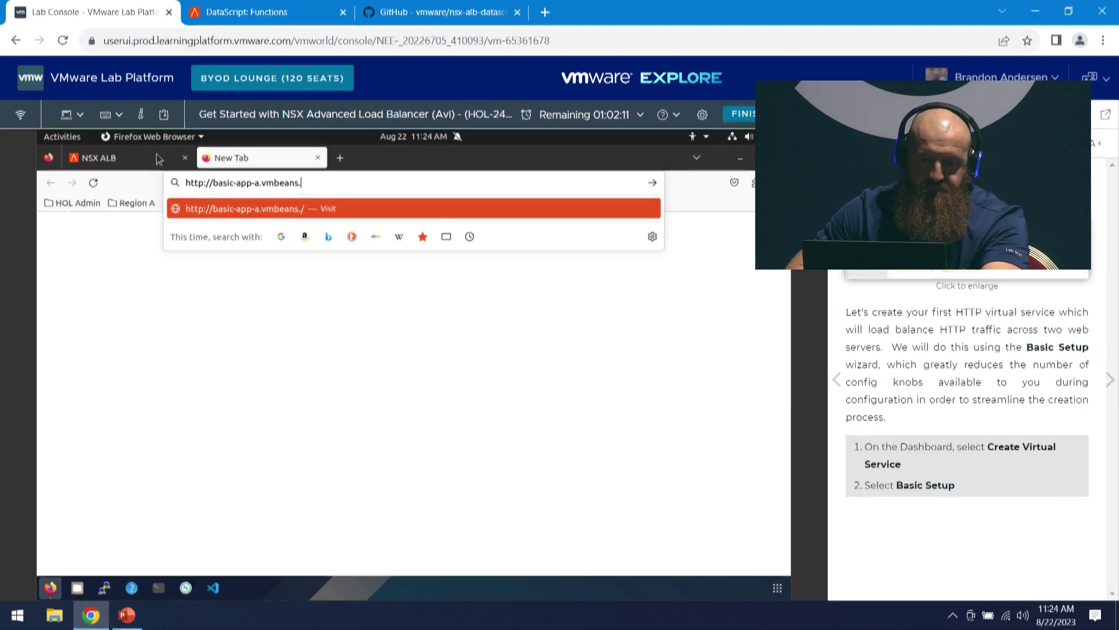
- Reselect the app domain name in the details card and load it in the new tab
left_click(135, 165)
mouse_move(292, 273)
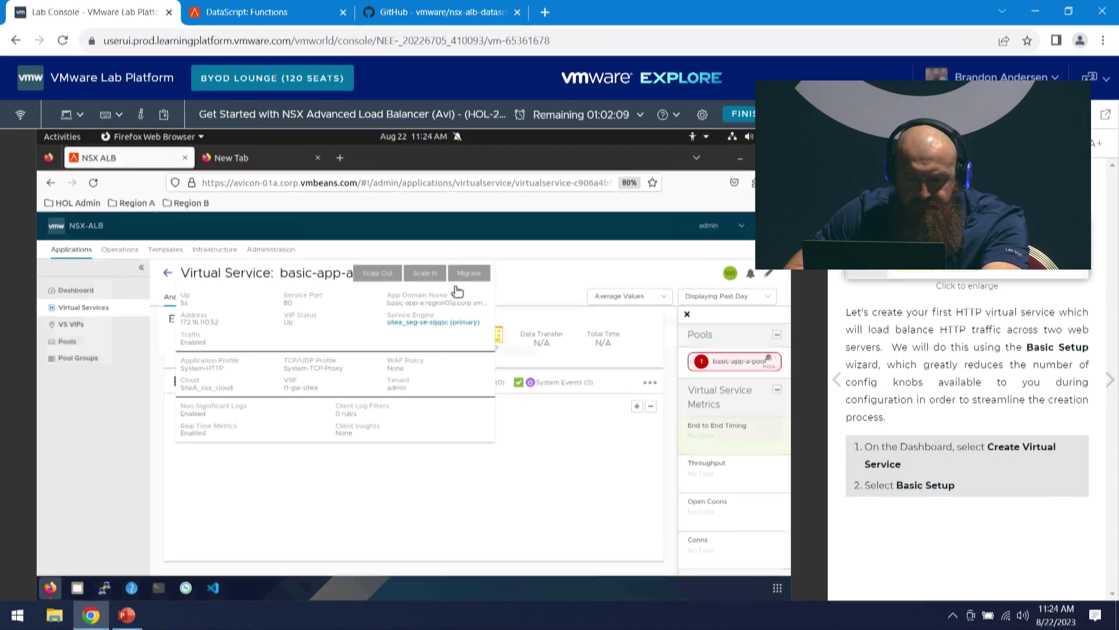
right_click(430, 302)
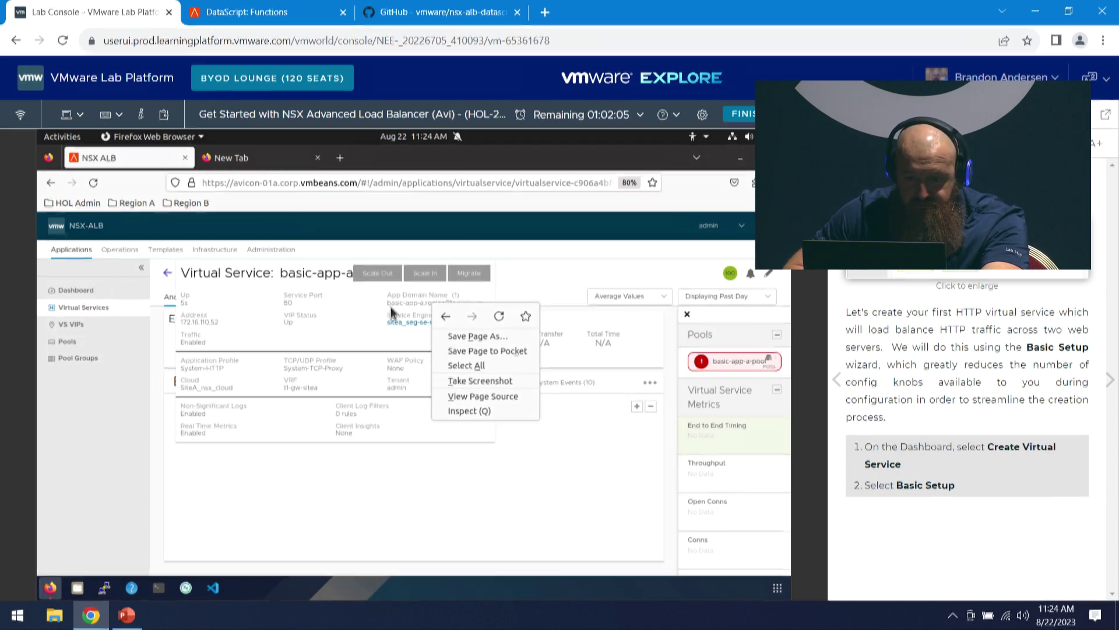
key("Escape")
left_click_drag(392, 301, 478, 305)
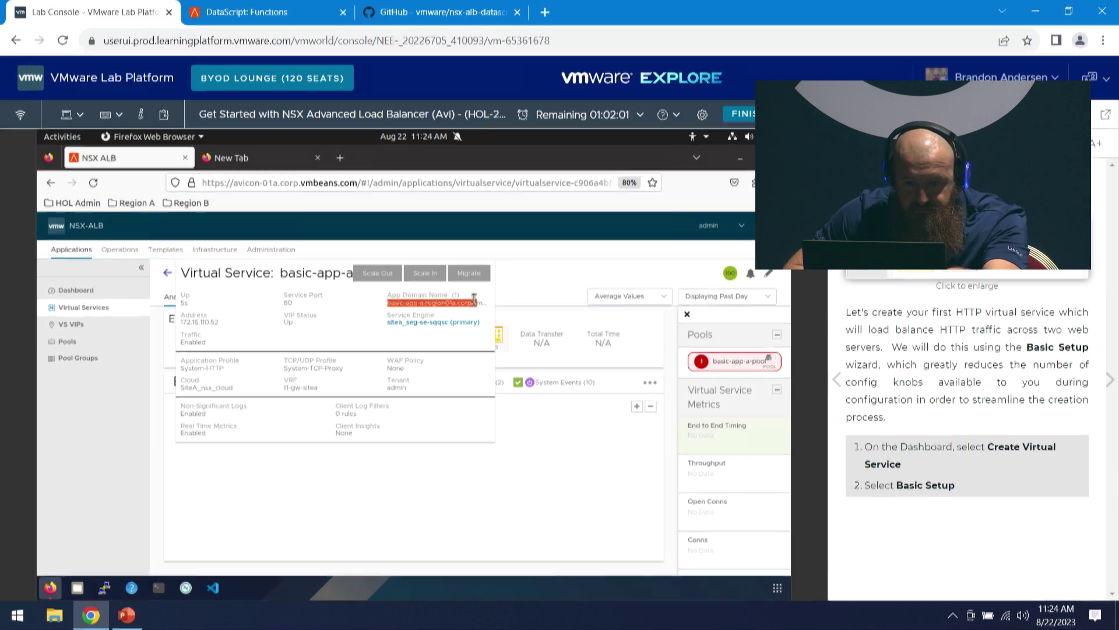
left_click(233, 157)
left_click(364, 183)
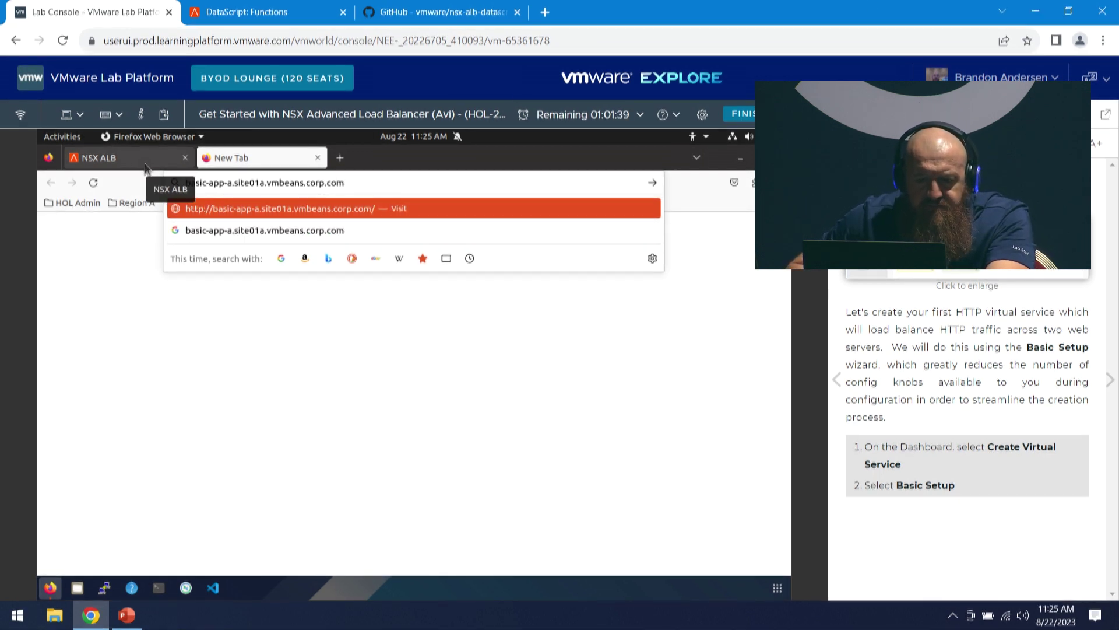
- Correct the address to basic-app-a.region01a.corp.vmbeans.com so the Avi Networks page loads
left_click(128, 158)
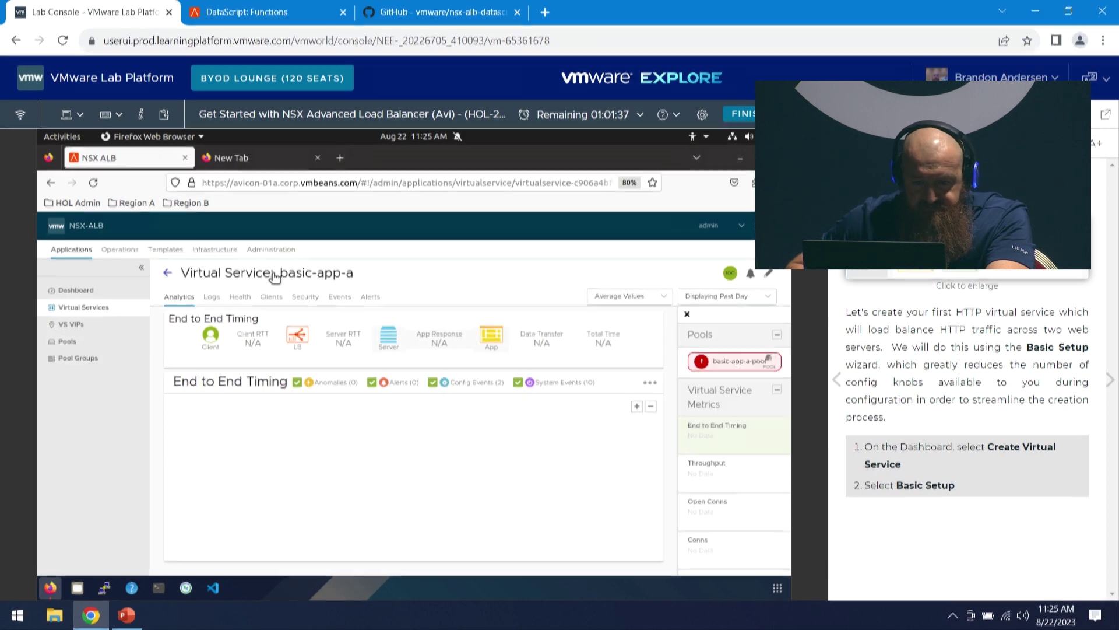
mouse_move(327, 274)
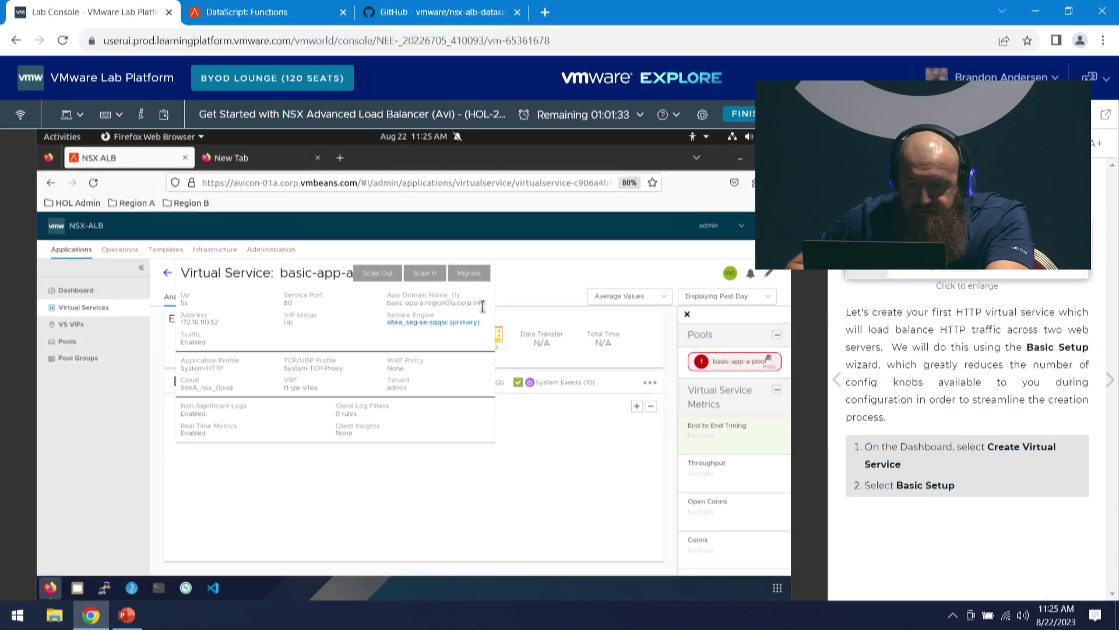
left_click(233, 160)
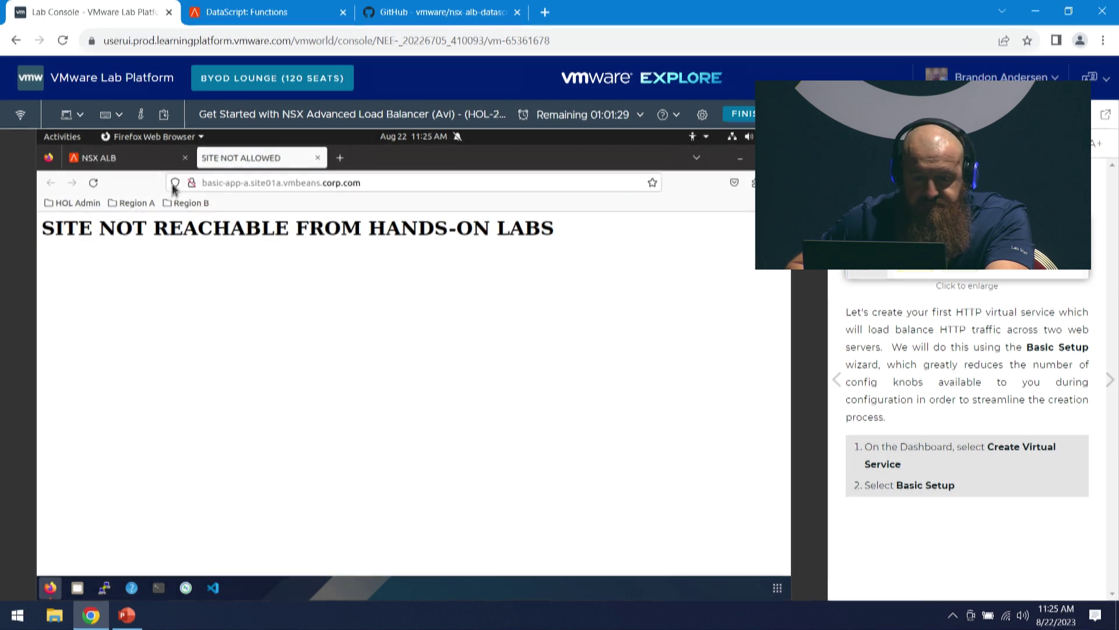
left_click(259, 185)
left_click(259, 185)
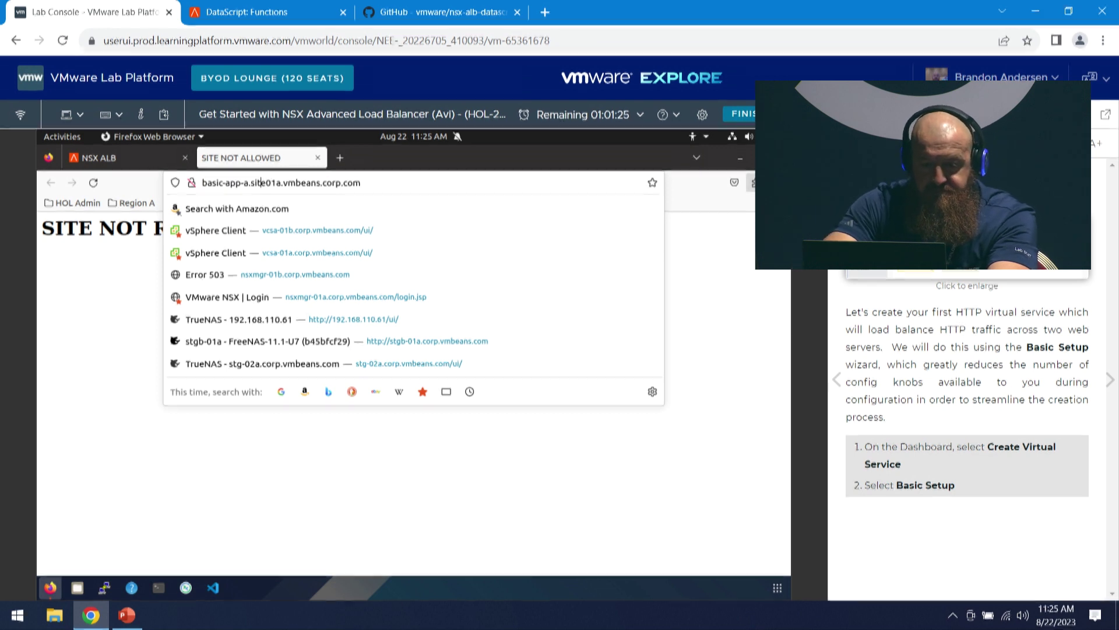
key("BackSpace")
key("BackSpace")
key("BackSpace")
type("region")
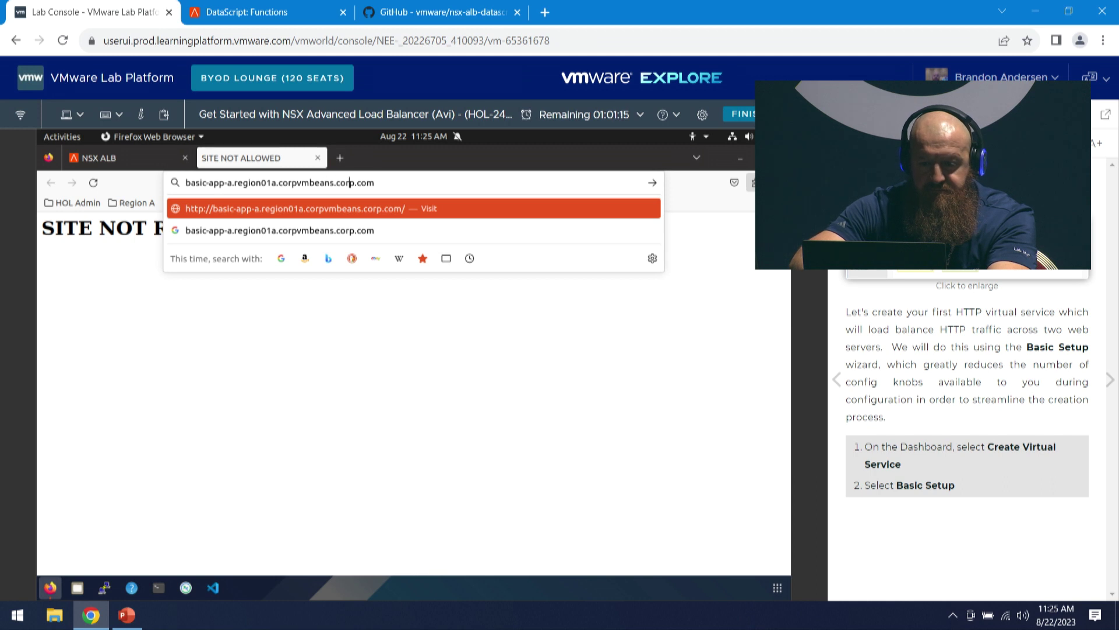
key("BackSpace")
key("BackSpace")
key("BackSpace")
key("BackSpace")
key("BackSpace")
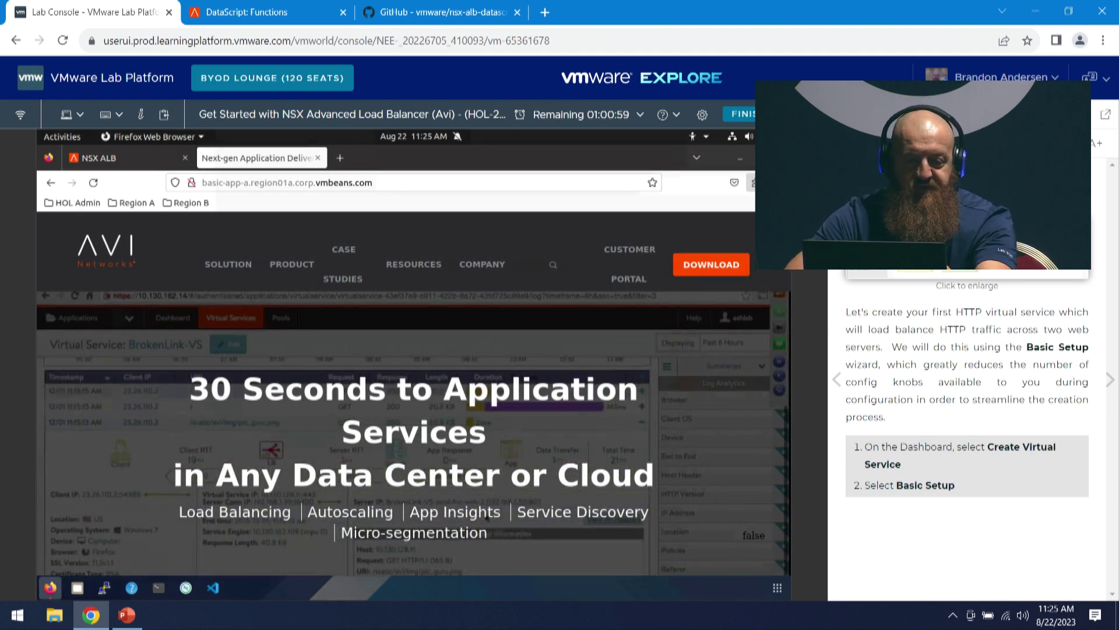
- Open basic-app-a's Logs with non-significant entries, listing 15 GET requests returning 200
left_click(106, 158)
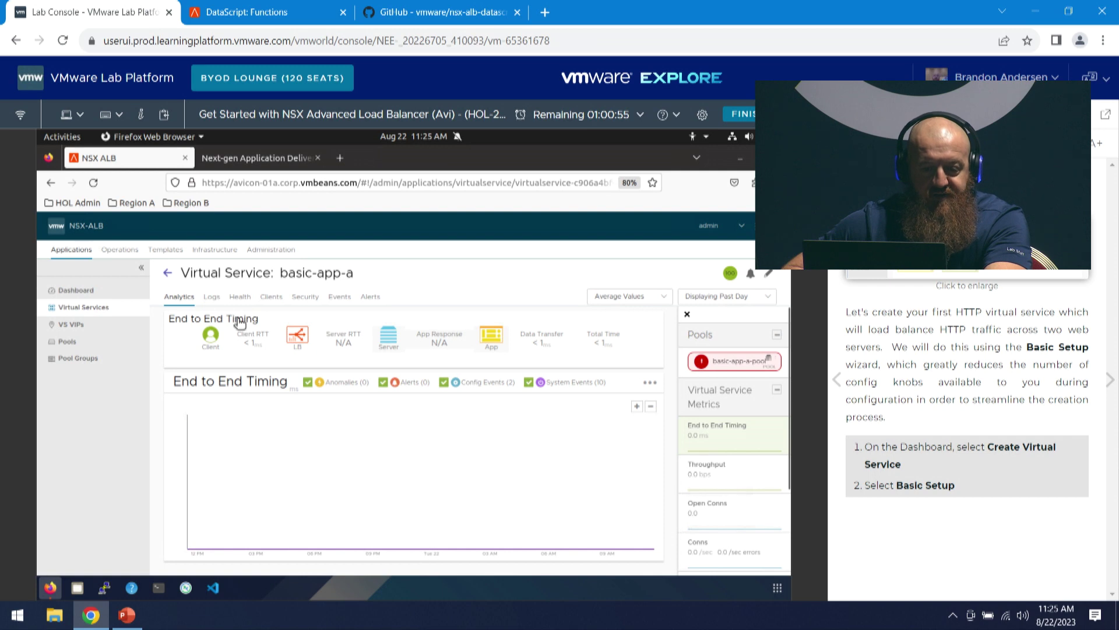
left_click(214, 299)
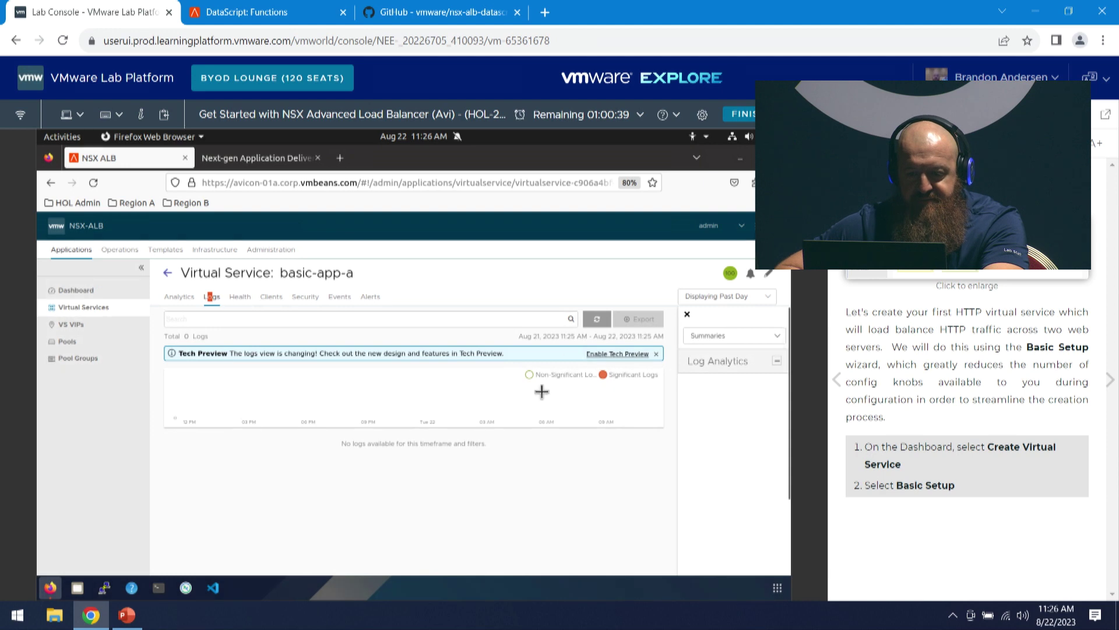
left_click(530, 376)
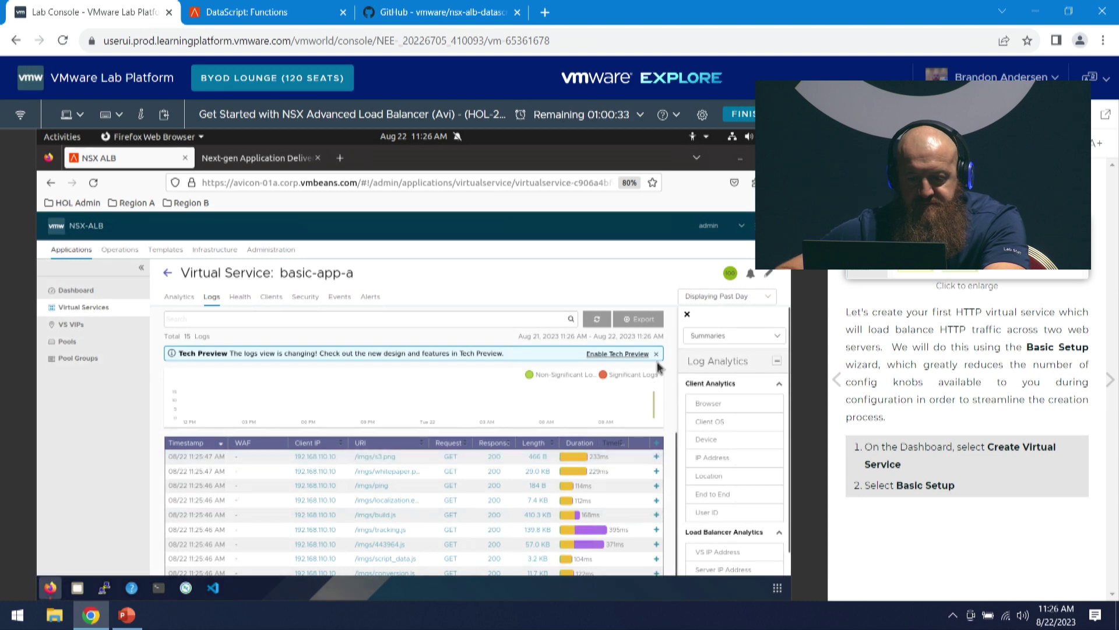
scroll(672, 388, "down", 3)
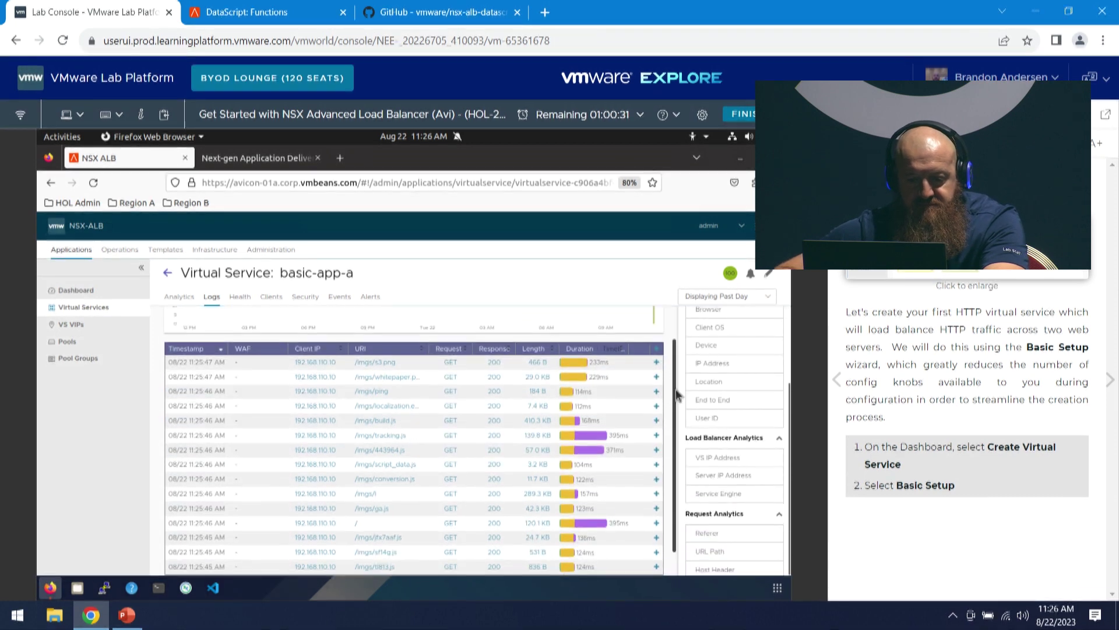
- Expand the /imgs/s3.png log entry: served by 172.16.210.10, status 200, 233 ms
left_click(658, 364)
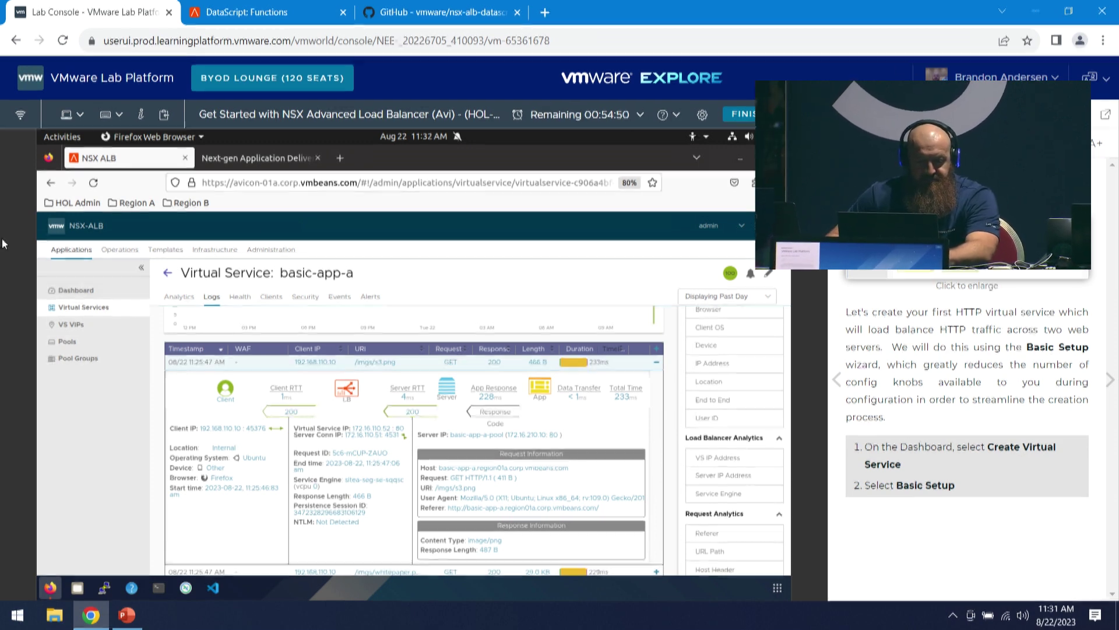
- Start an Advanced Setup virtual service from Applications > Virtual Services
double_click(70, 256)
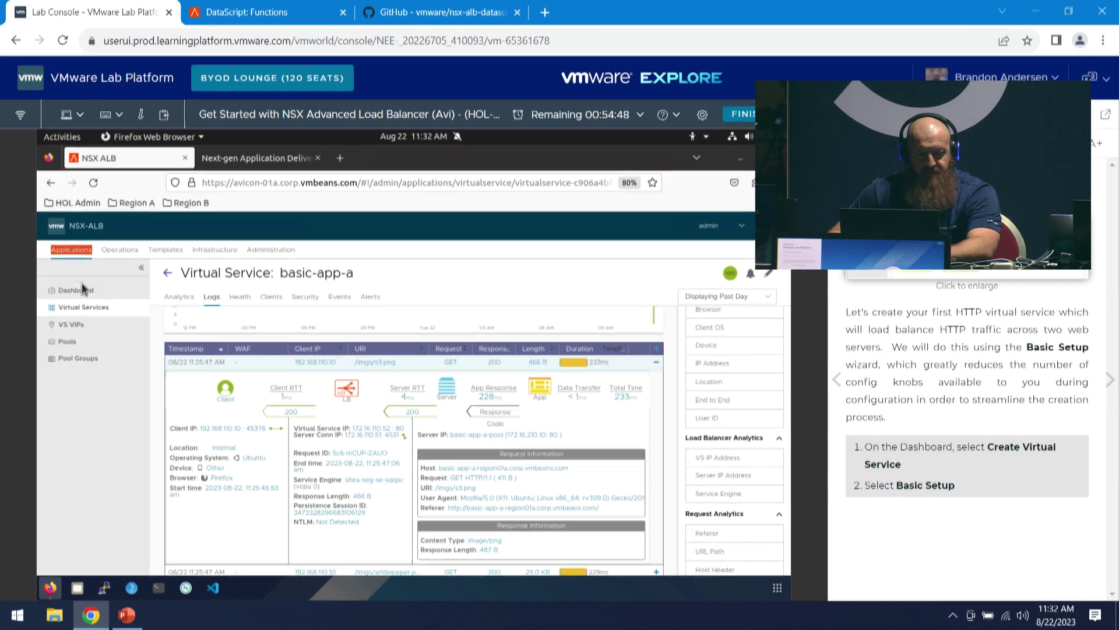
double_click(81, 307)
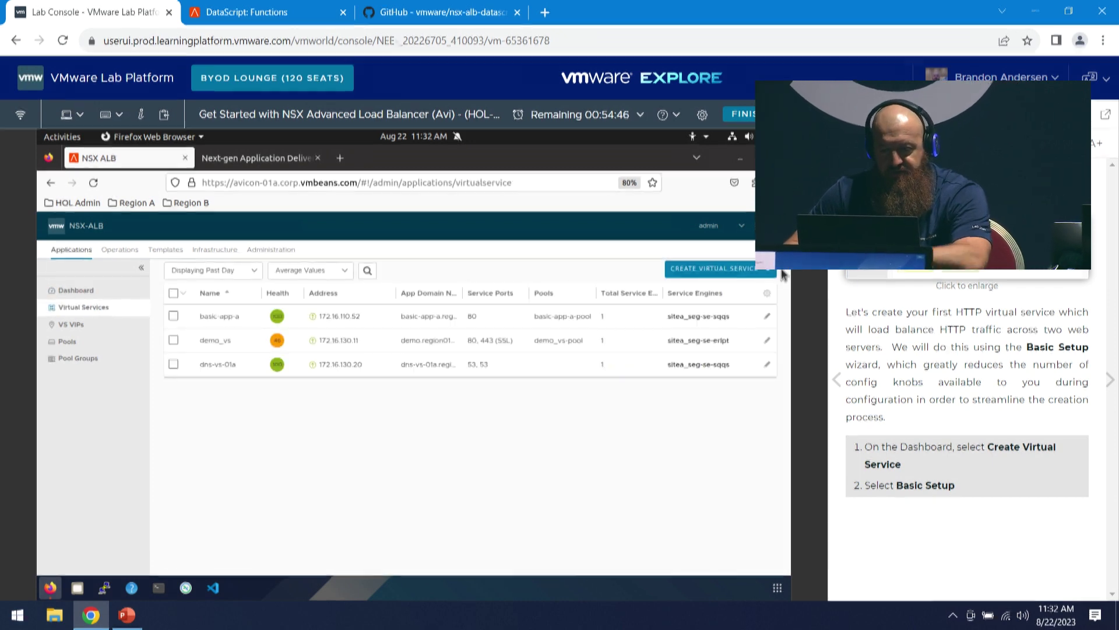
left_click(758, 268)
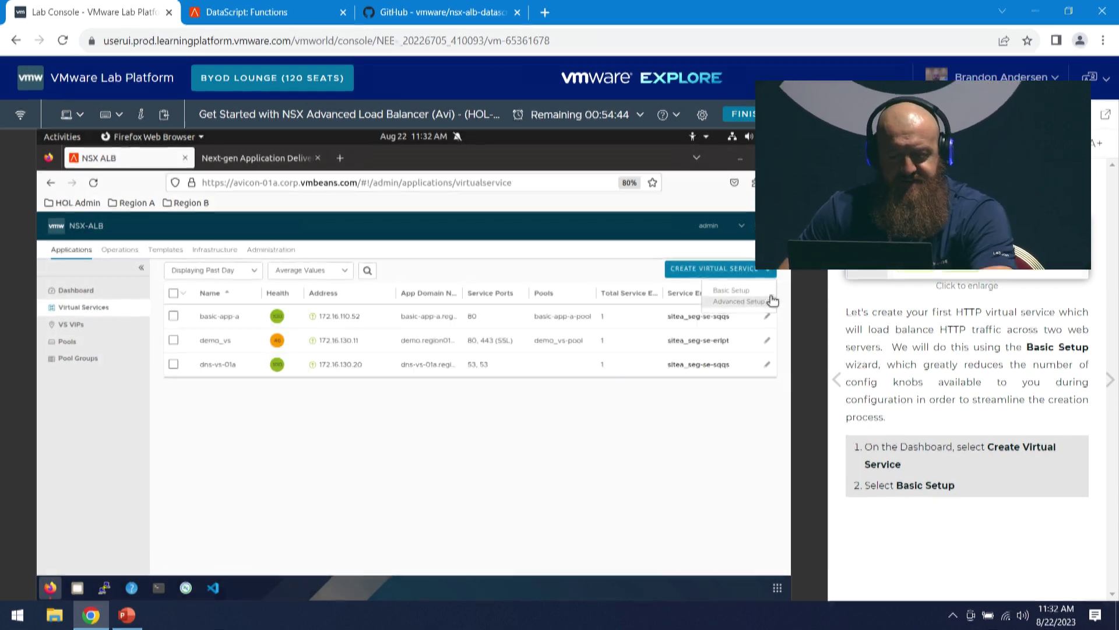
left_click(752, 303)
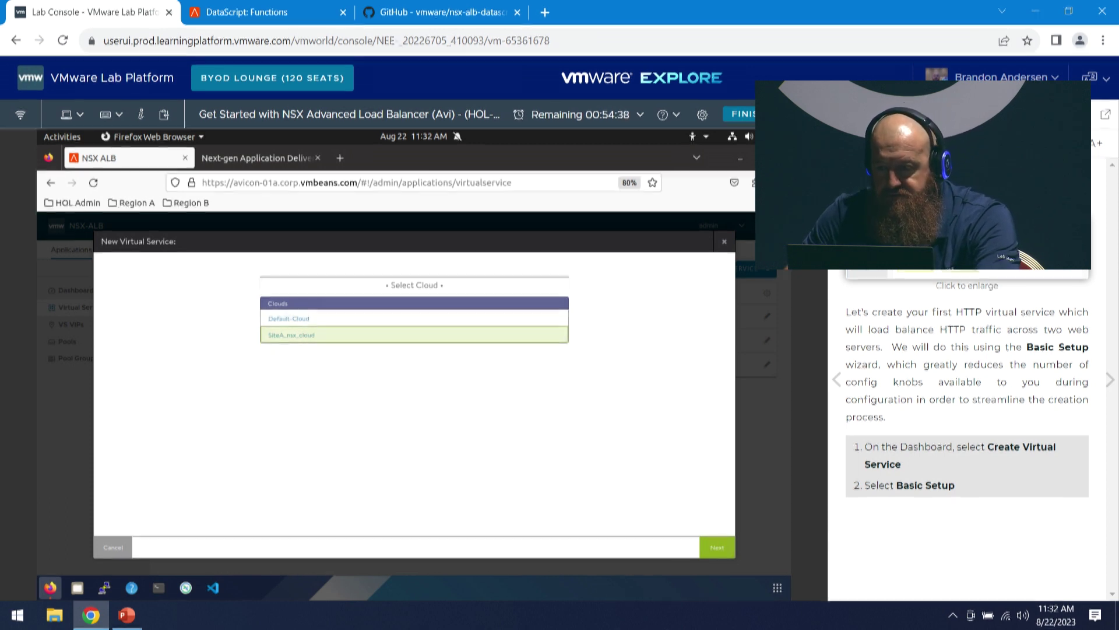
- Jump to the adv-app-a creation steps in the lab manual
left_click(847, 143)
scroll(960, 465, "down", 2)
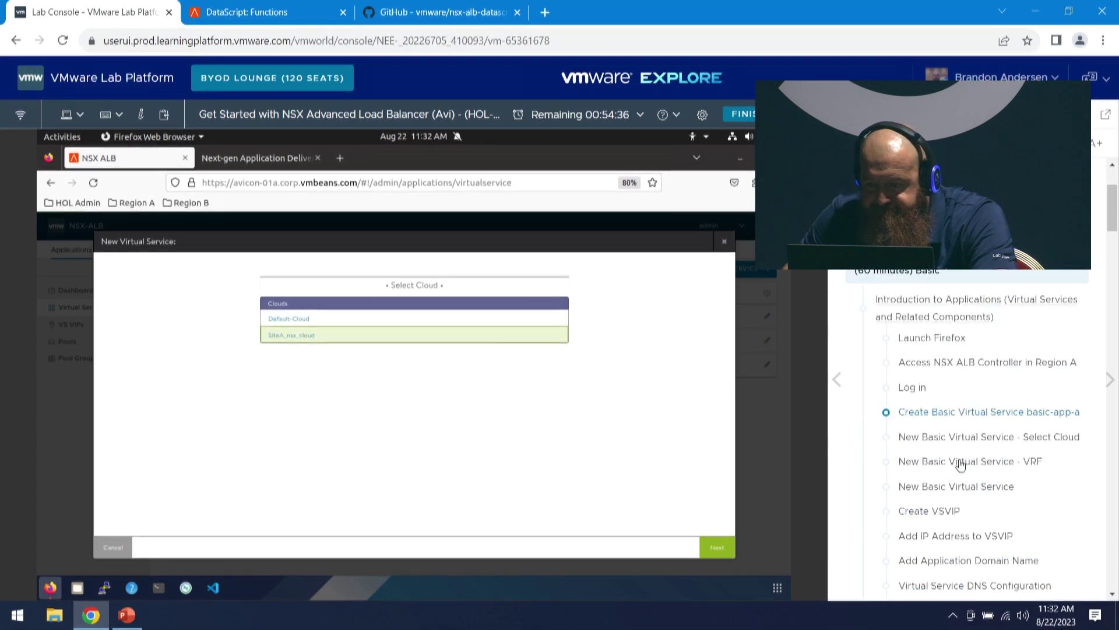
scroll(993, 451, "down", 15)
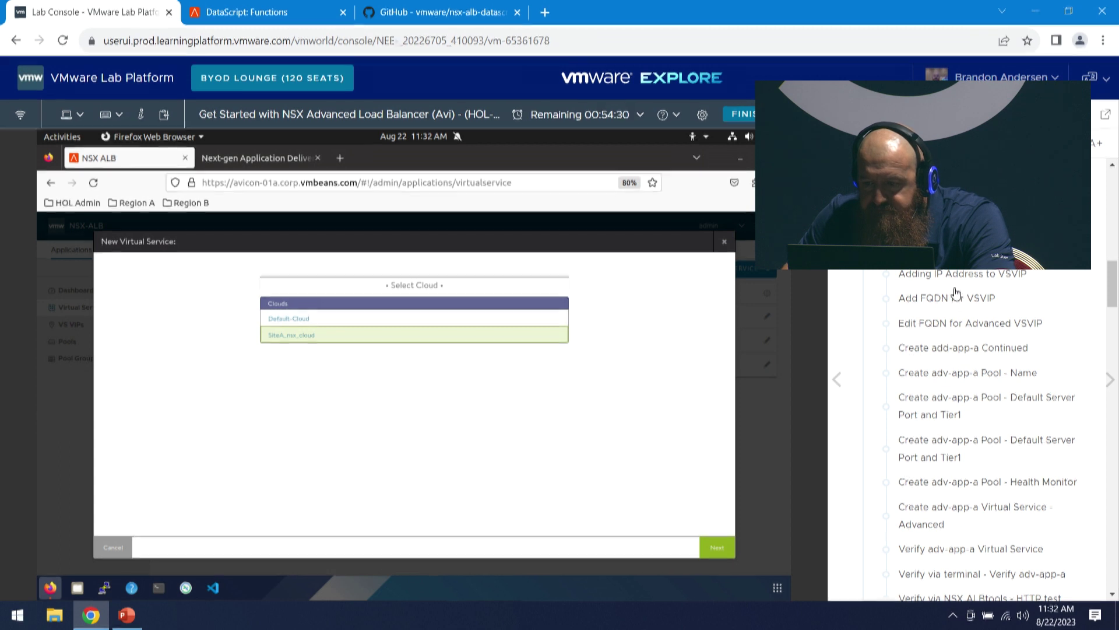
left_click(918, 249)
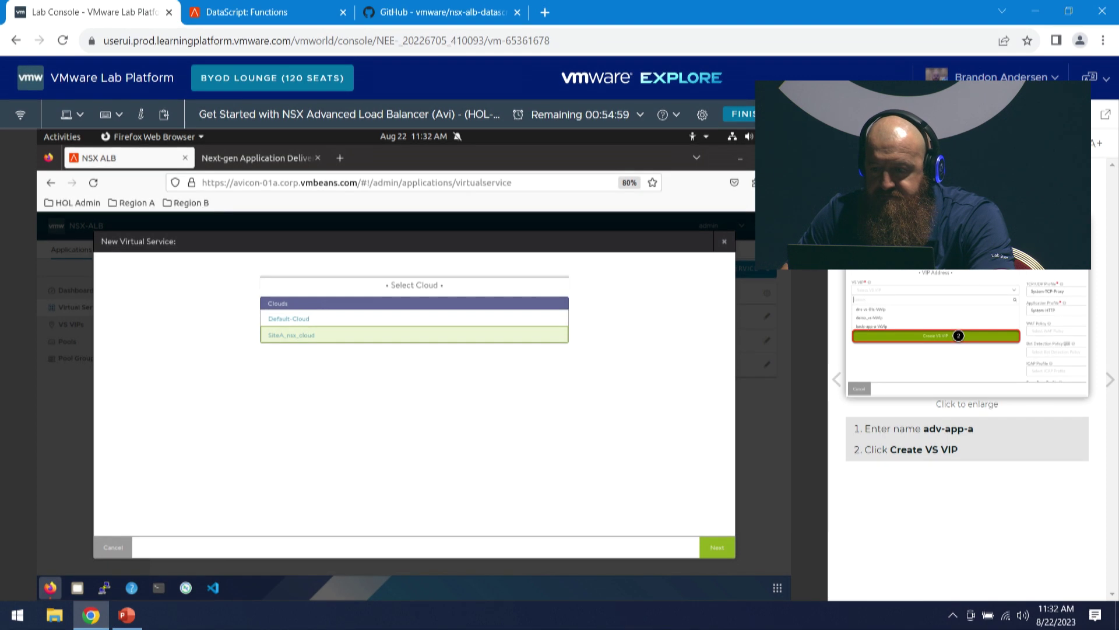
scroll(961, 284, "down", 5)
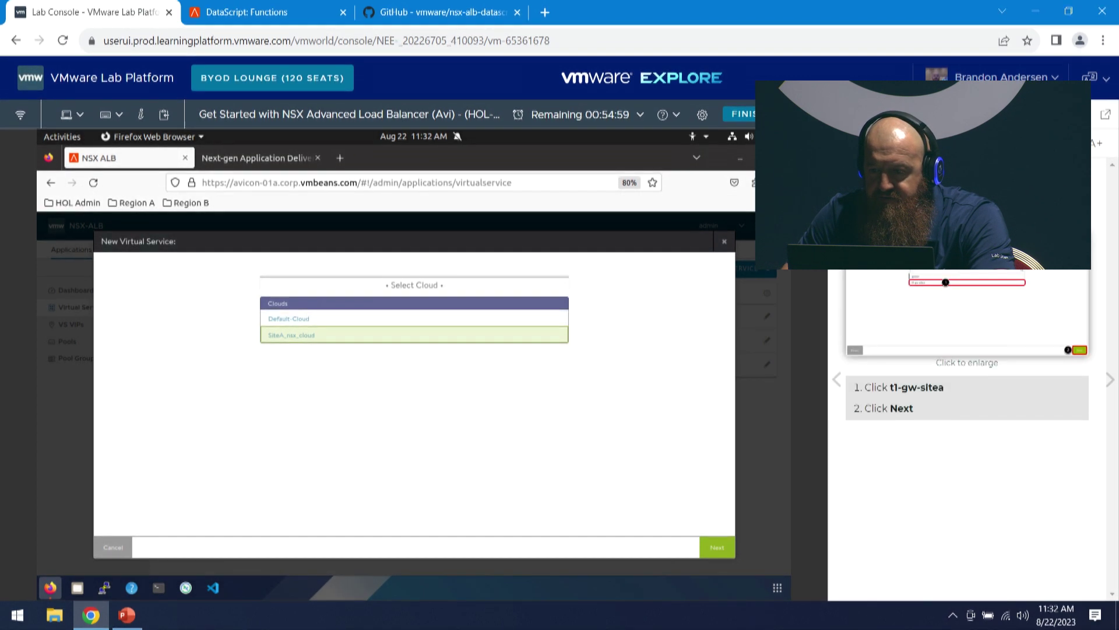
scroll(967, 350, "up", 2)
scroll(967, 350, "up", 3)
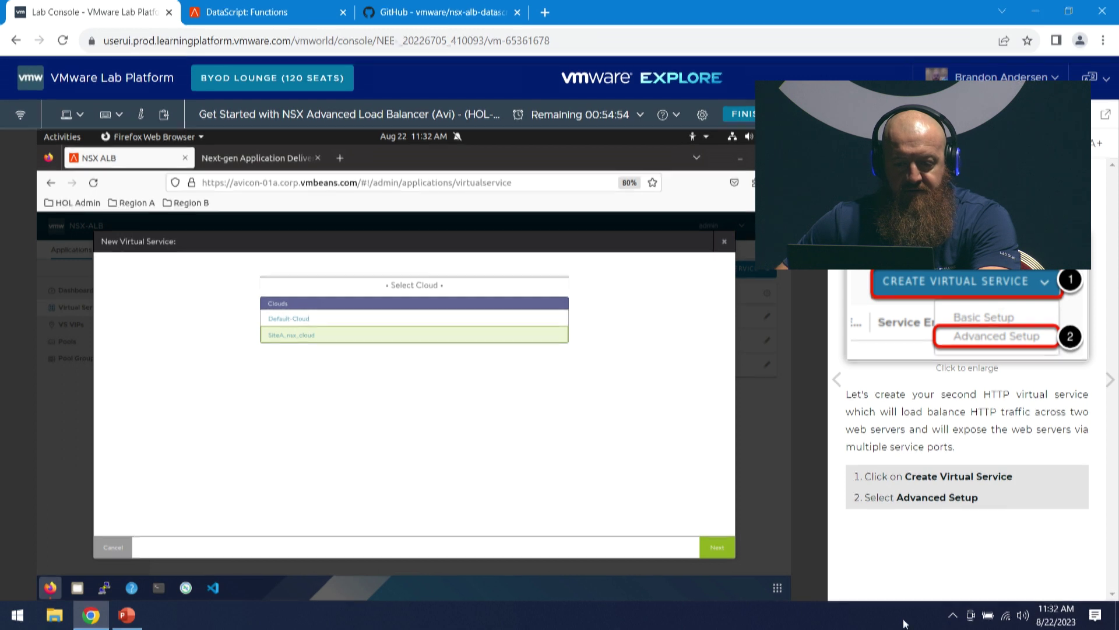
- Confirm cloud SiteA_nsx_cloud and select VRF context t1-gw-sitea
left_click(717, 546)
left_click(304, 309)
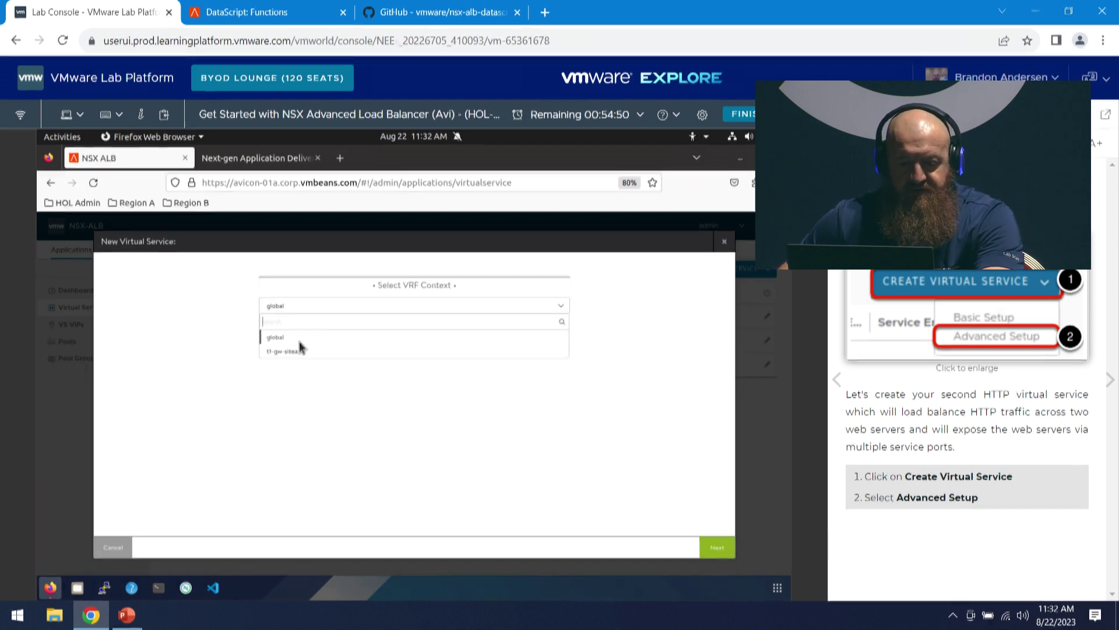
left_click(301, 352)
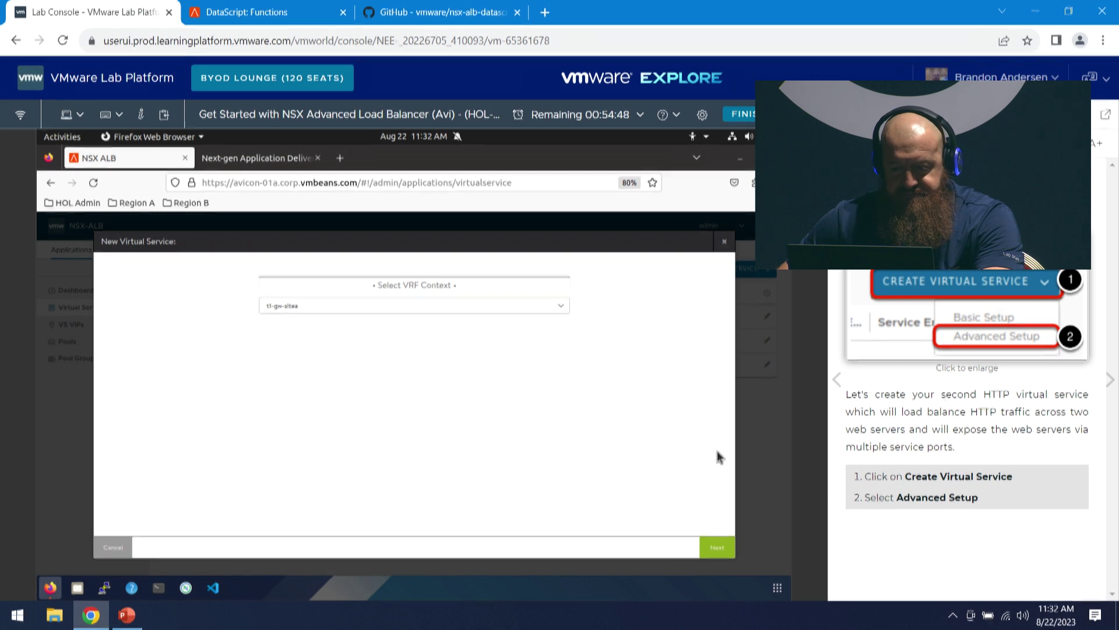
left_click(717, 546)
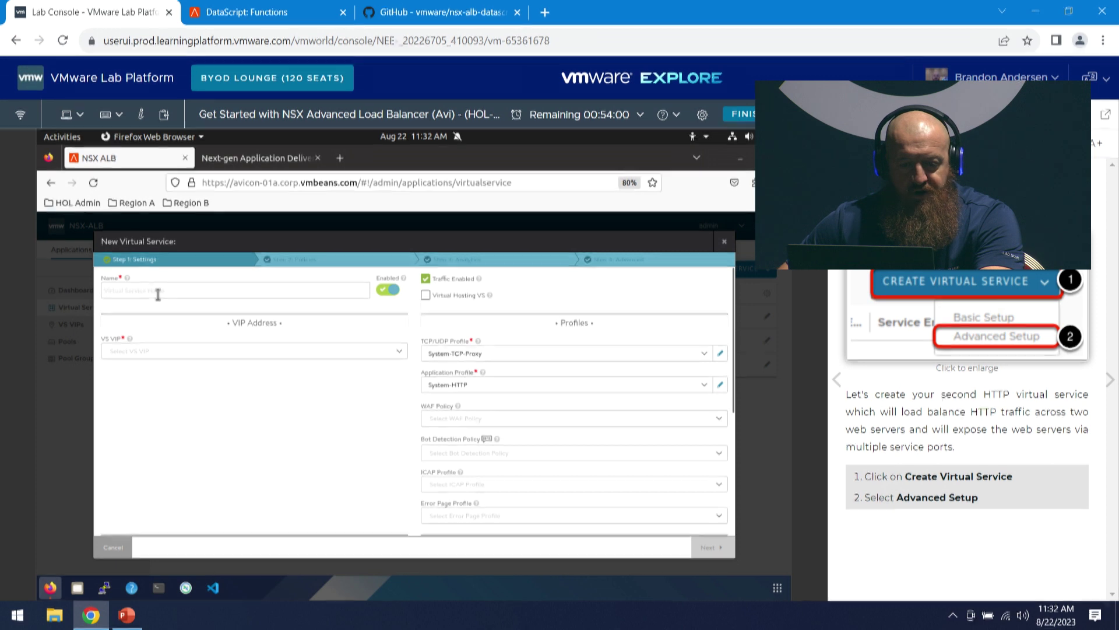
- Enter adv-app-a as the virtual service name and bring up the VS VIP choices
left_click(187, 288)
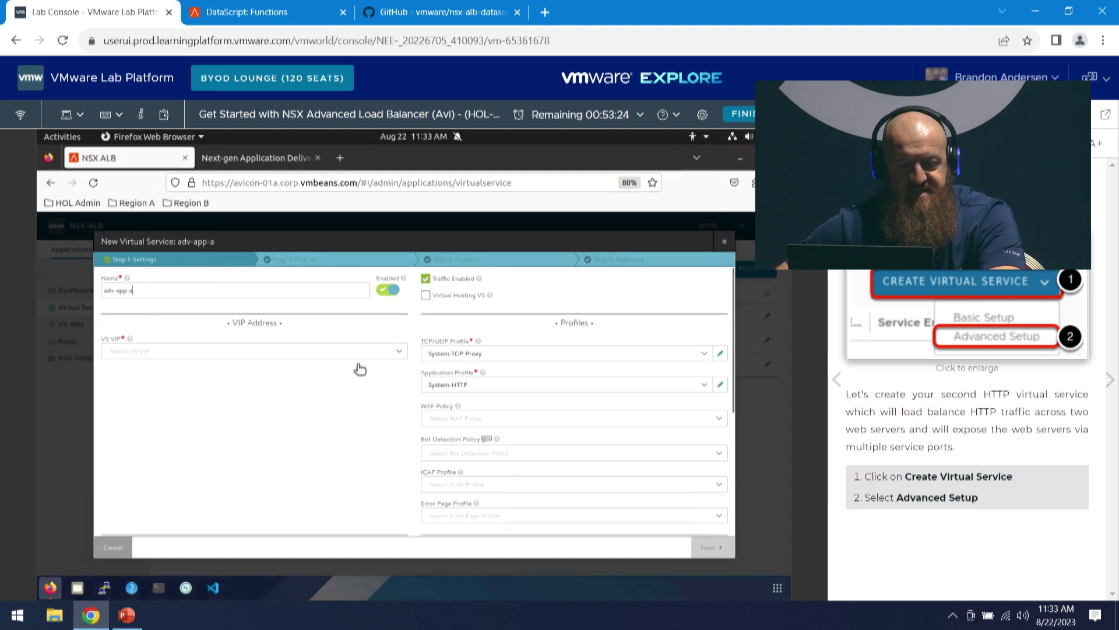
left_click(397, 351)
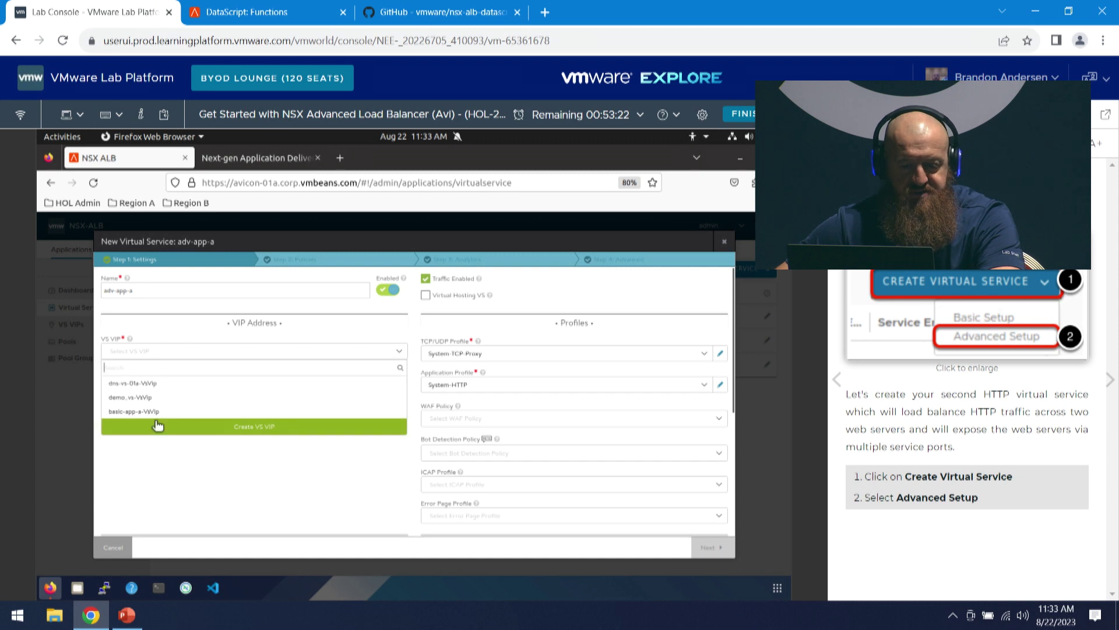
- Create a new VS VIP on Tier1 t1-gw-sitea with a VIP from ls-vmnet-a 172.16.110.0/24
left_click(288, 425)
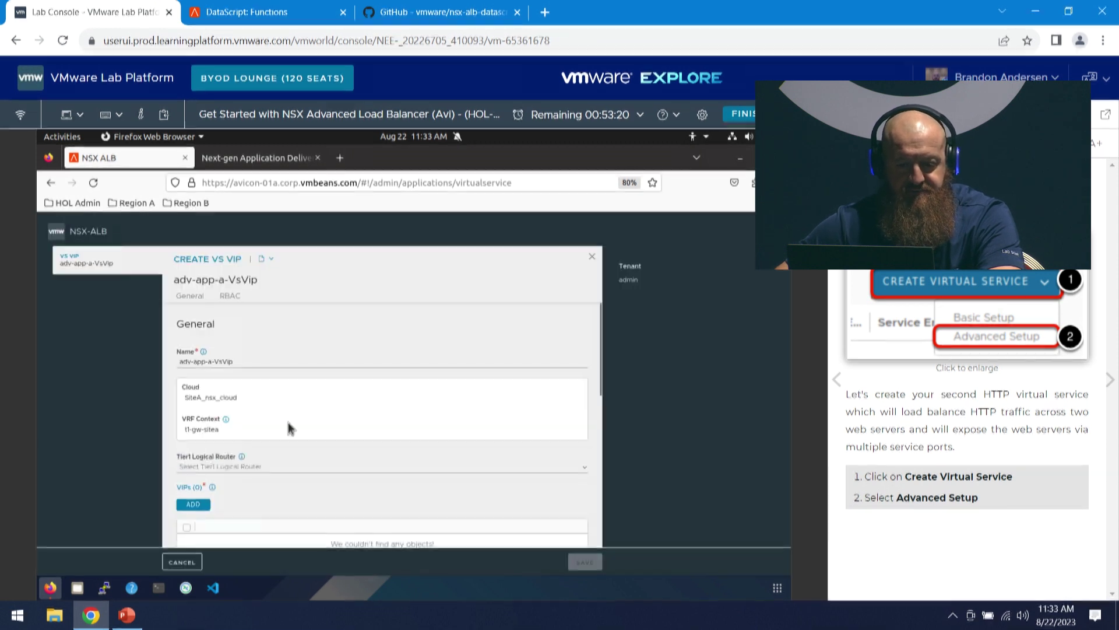
scroll(268, 443, "down", 2)
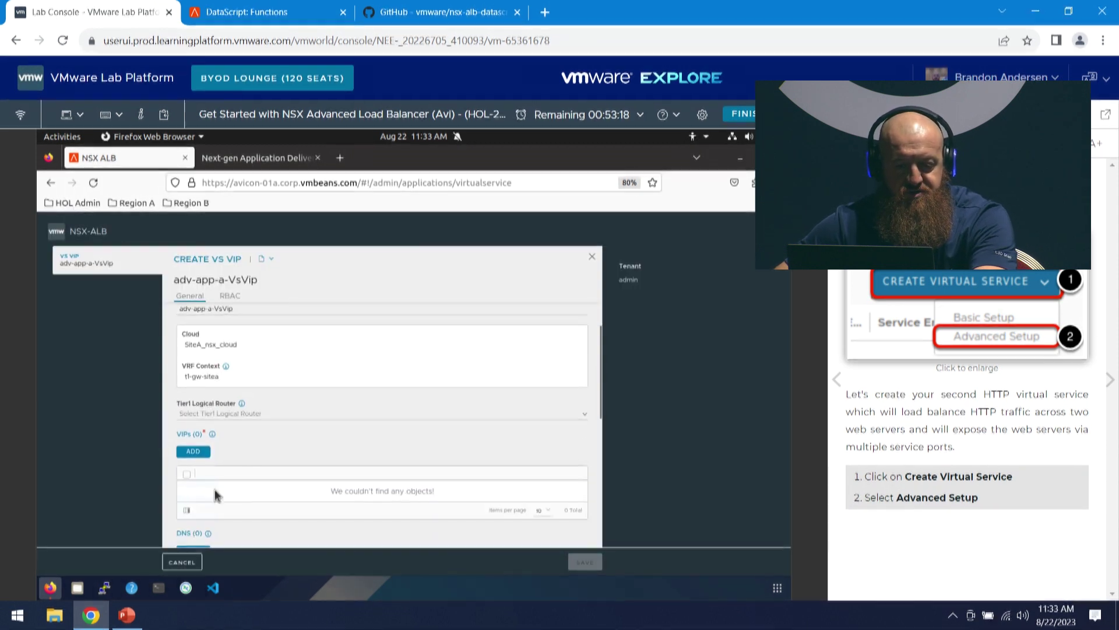
left_click(244, 415)
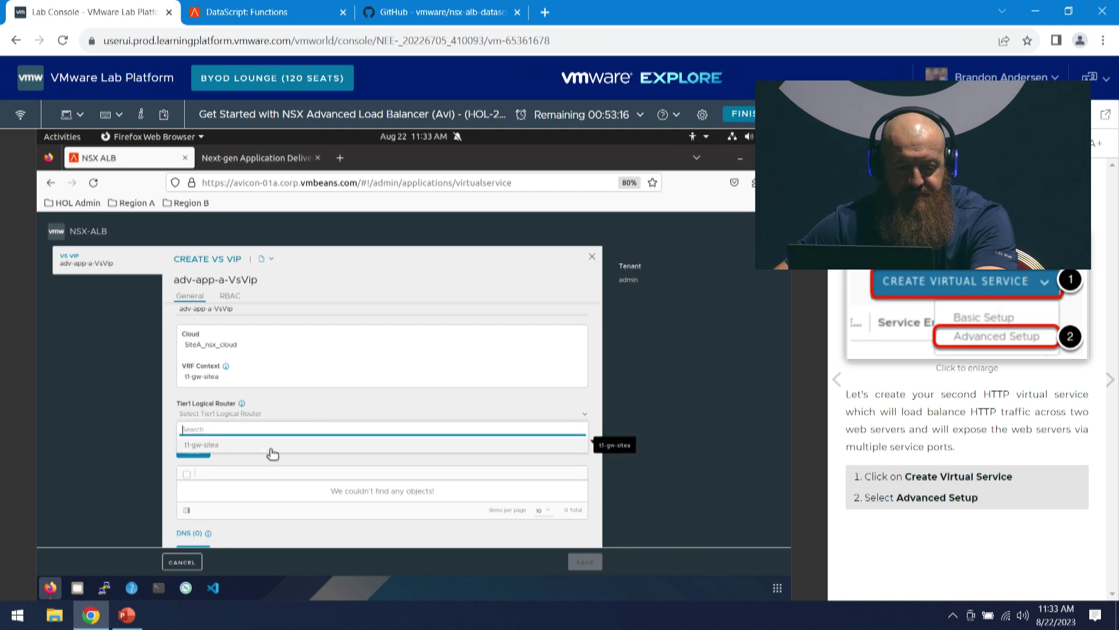
left_click(286, 434)
left_click(204, 454)
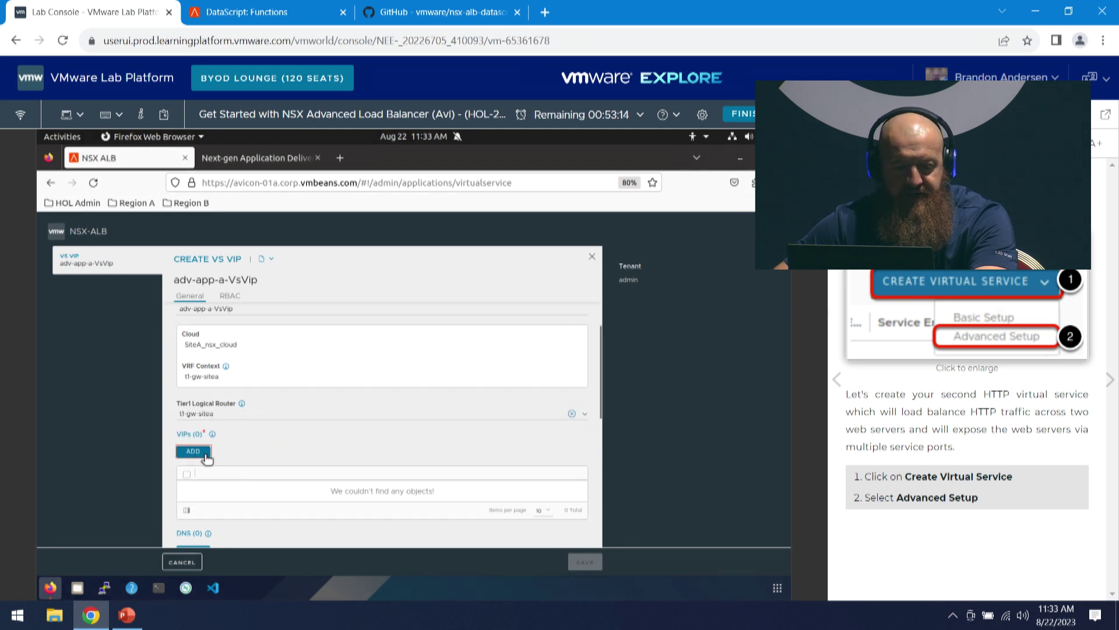
left_click(221, 454)
left_click(235, 482)
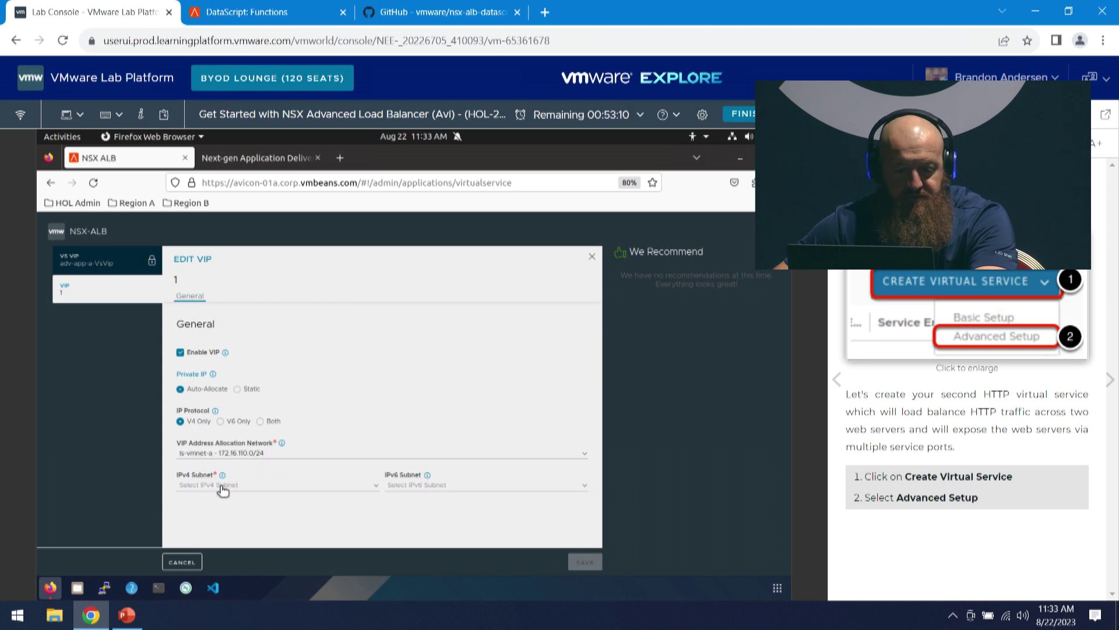
left_click(225, 486)
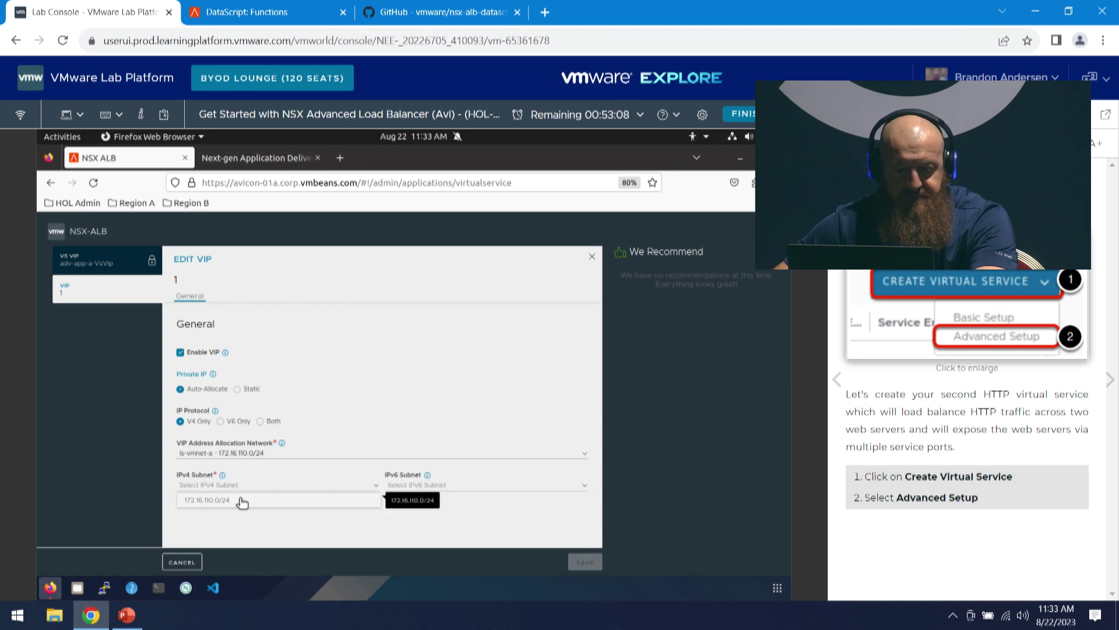
left_click(243, 500)
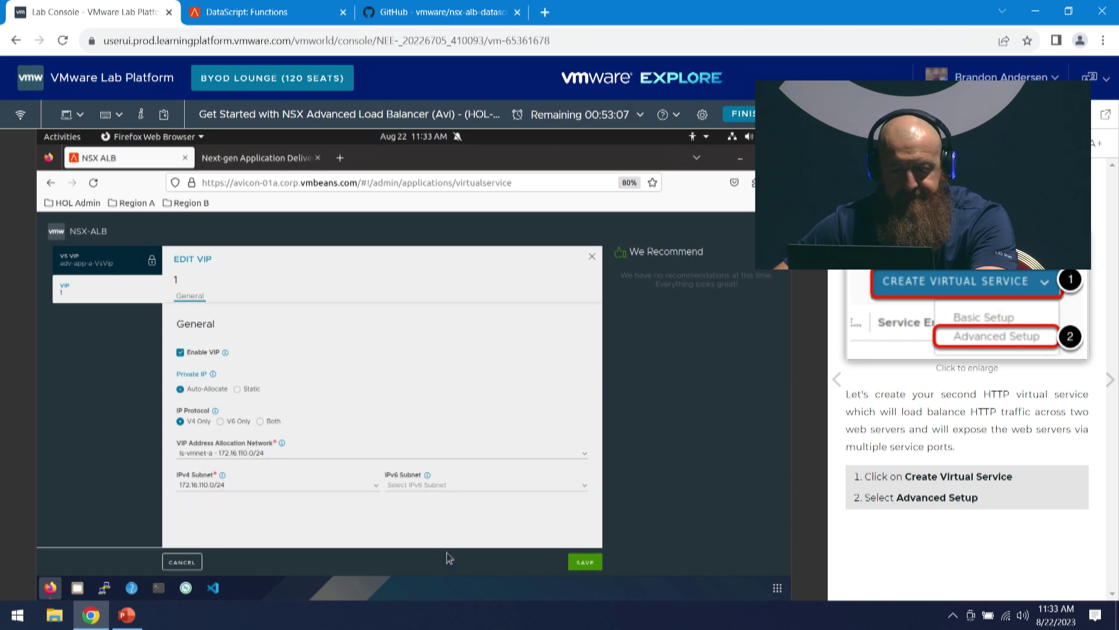
left_click(585, 563)
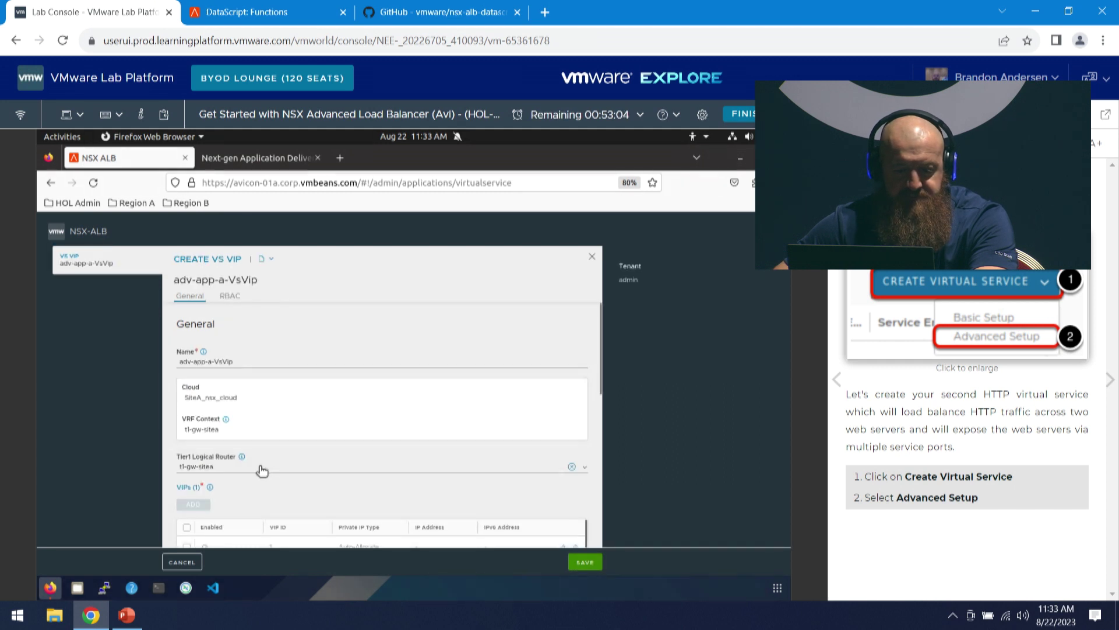
- Add DNS record adv-app-a.region01a.corp.vmbeans.com and save adv-app-a-VsVip
scroll(260, 484, "down", 3)
scroll(257, 467, "down", 3)
scroll(257, 443, "up", 2)
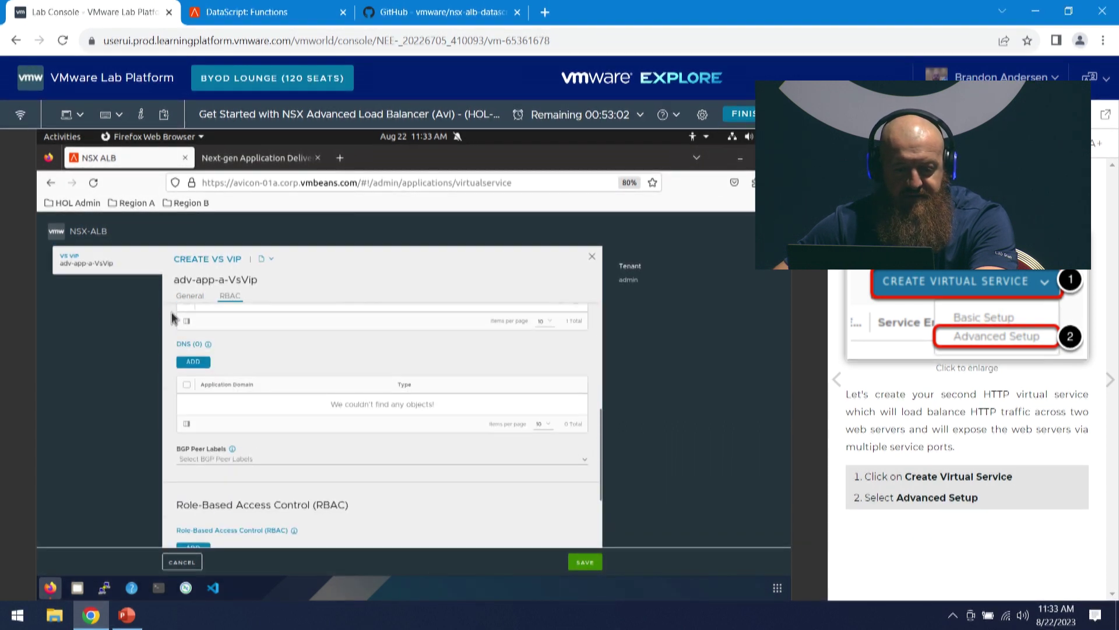
left_click(196, 364)
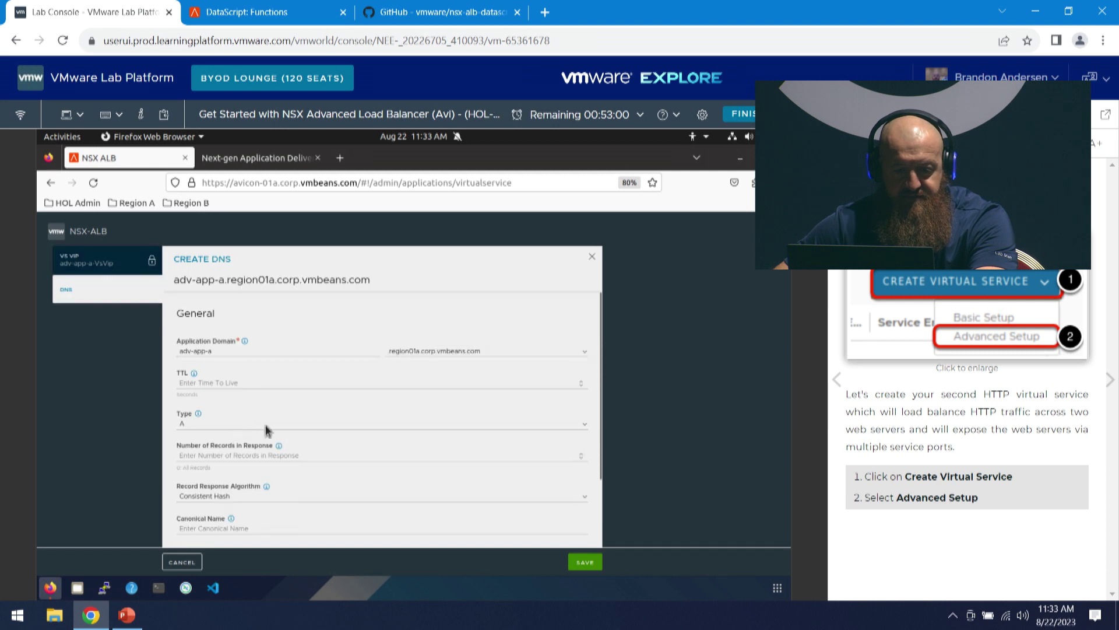
left_click(587, 565)
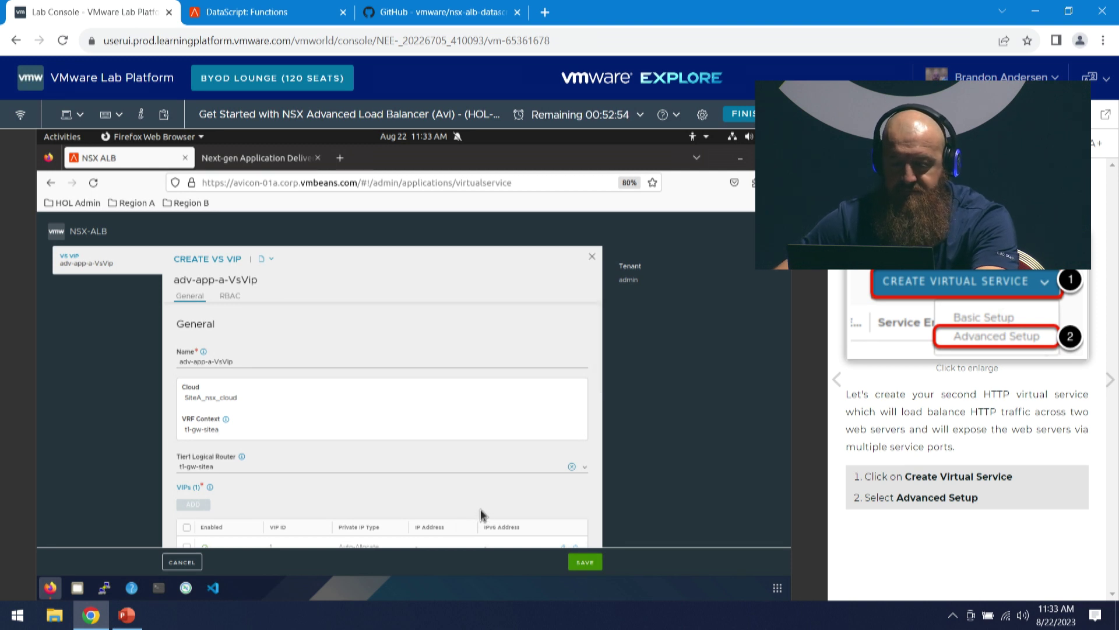
left_click(583, 565)
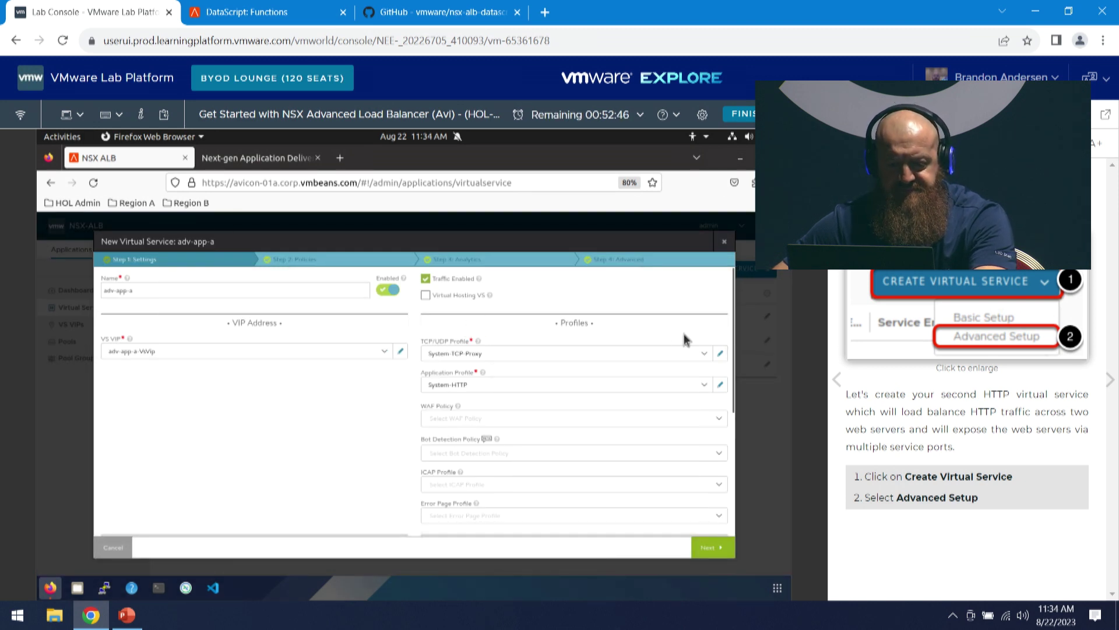
- Show the TCP/UDP Profile options for adv-app-a, currently System-TCP-Proxy
scroll(648, 334, "down", 2)
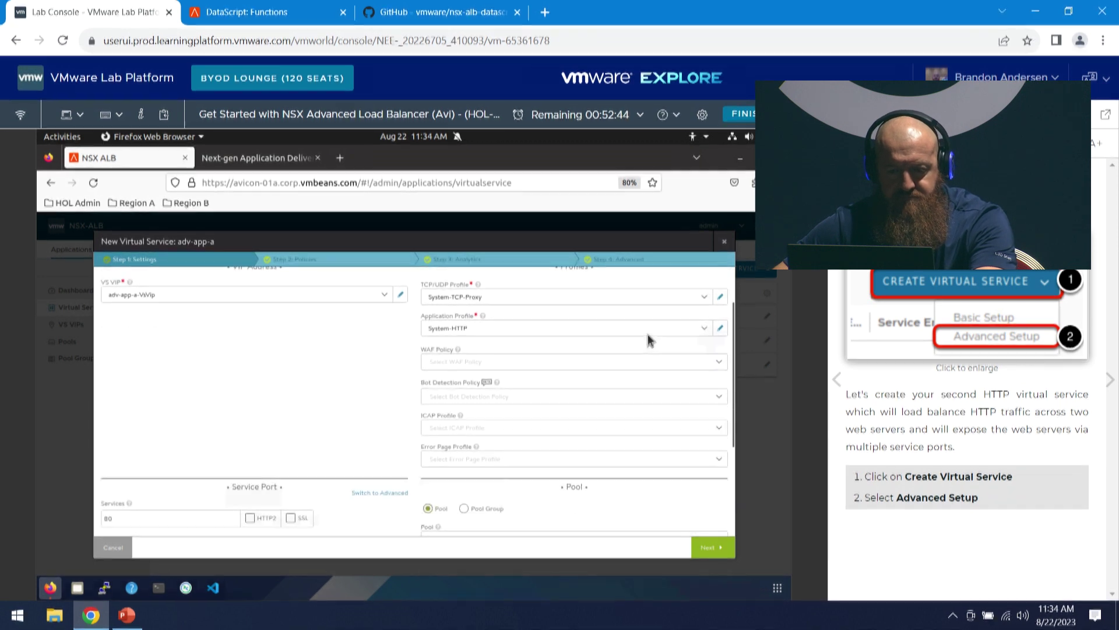
scroll(648, 334, "up", 2)
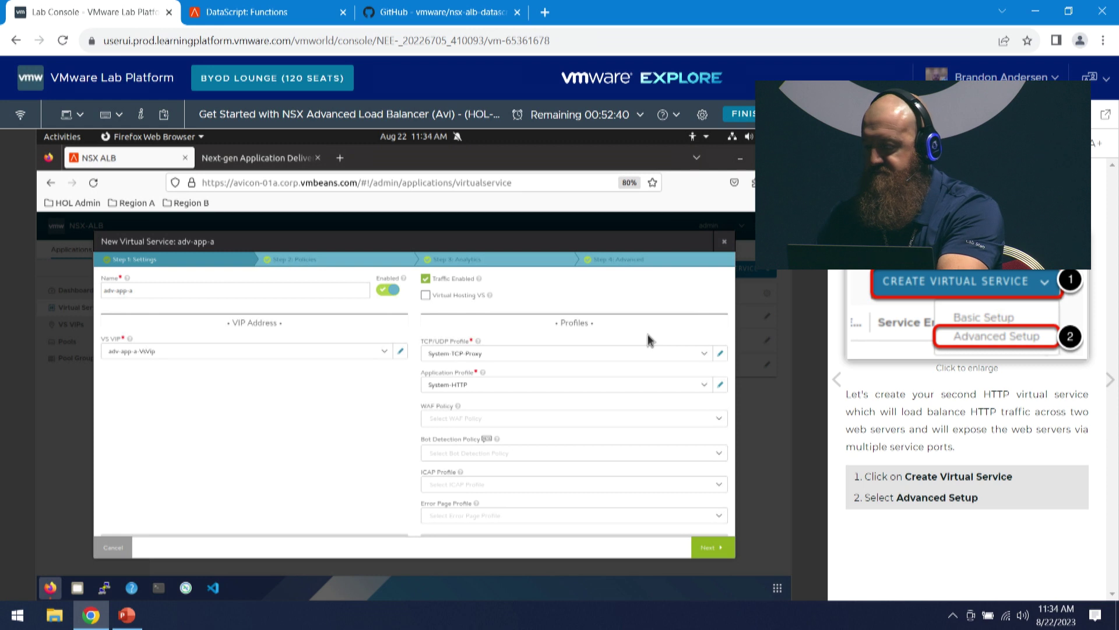
mouse_move(477, 343)
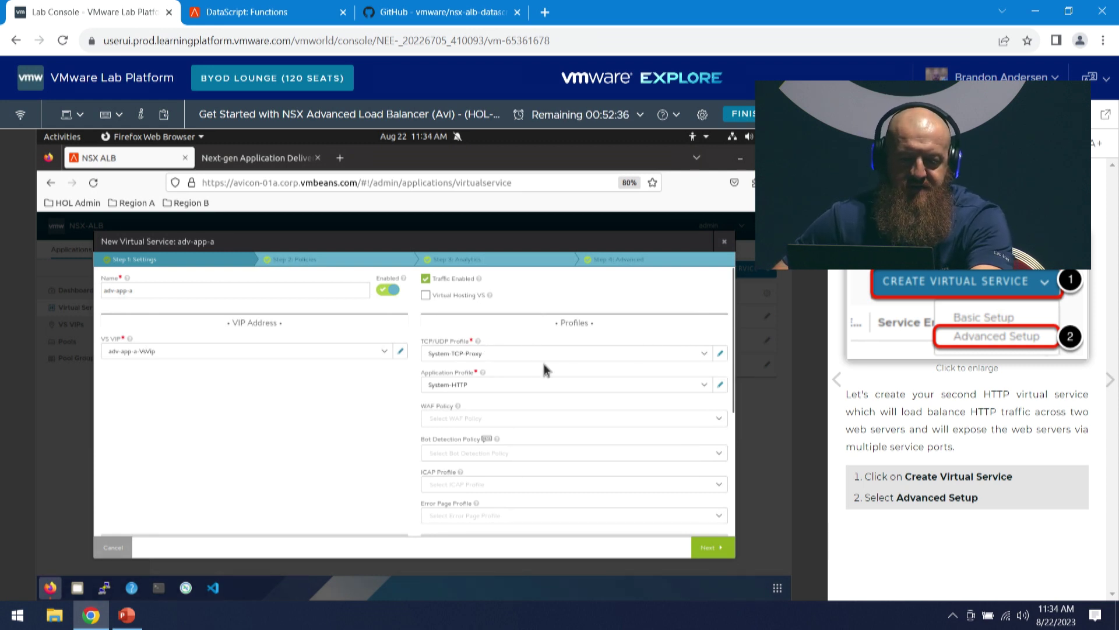
left_click(706, 355)
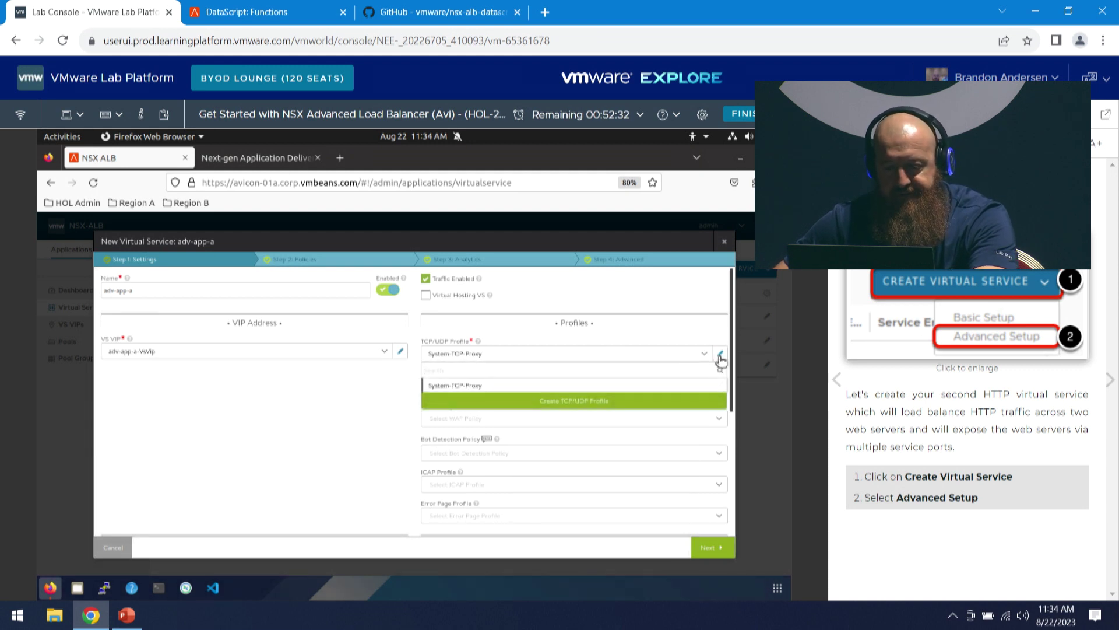
- Switch System-TCP-Proxy's TCP proxy settings to Custom, checking Time Wait Duration 2000, and save the profile
left_click(720, 355)
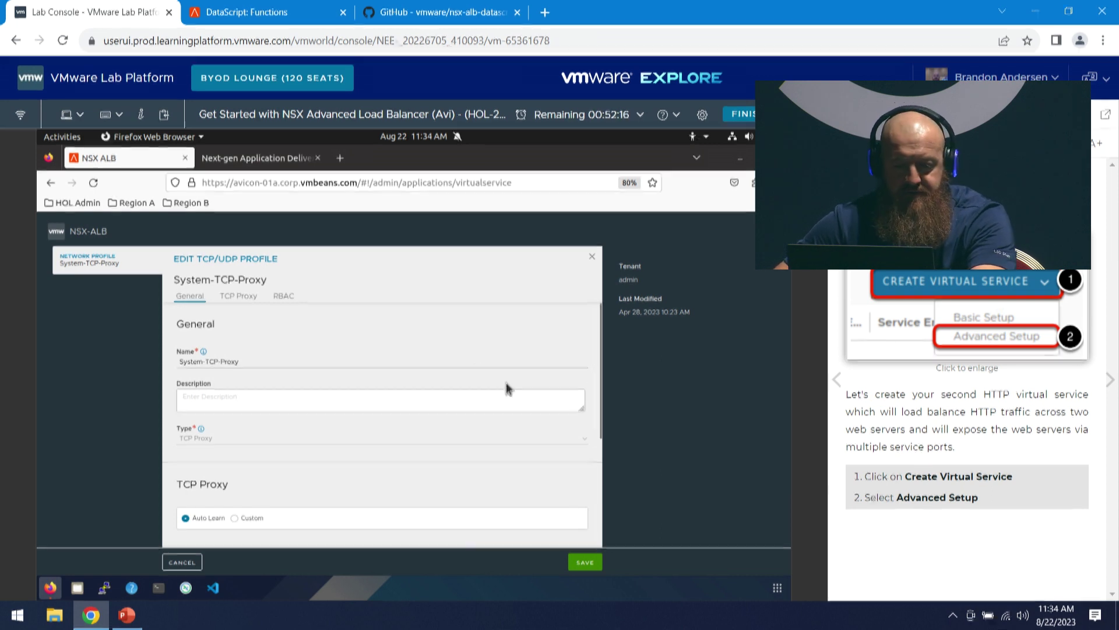
scroll(317, 368, "down", 2)
scroll(316, 368, "up", 2)
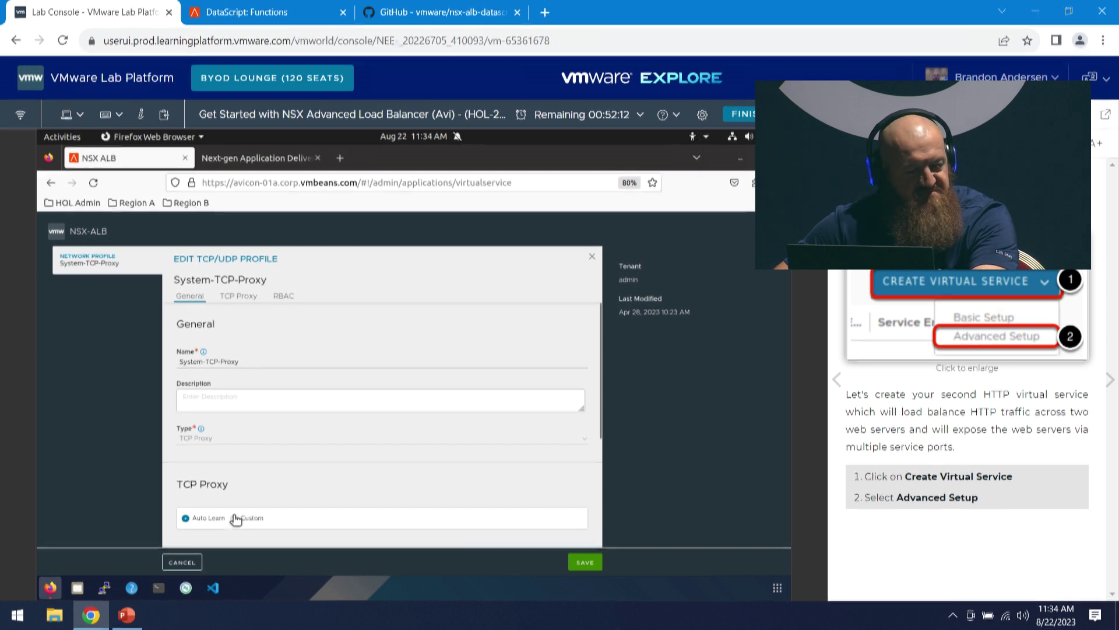
scroll(283, 487, "down", 2)
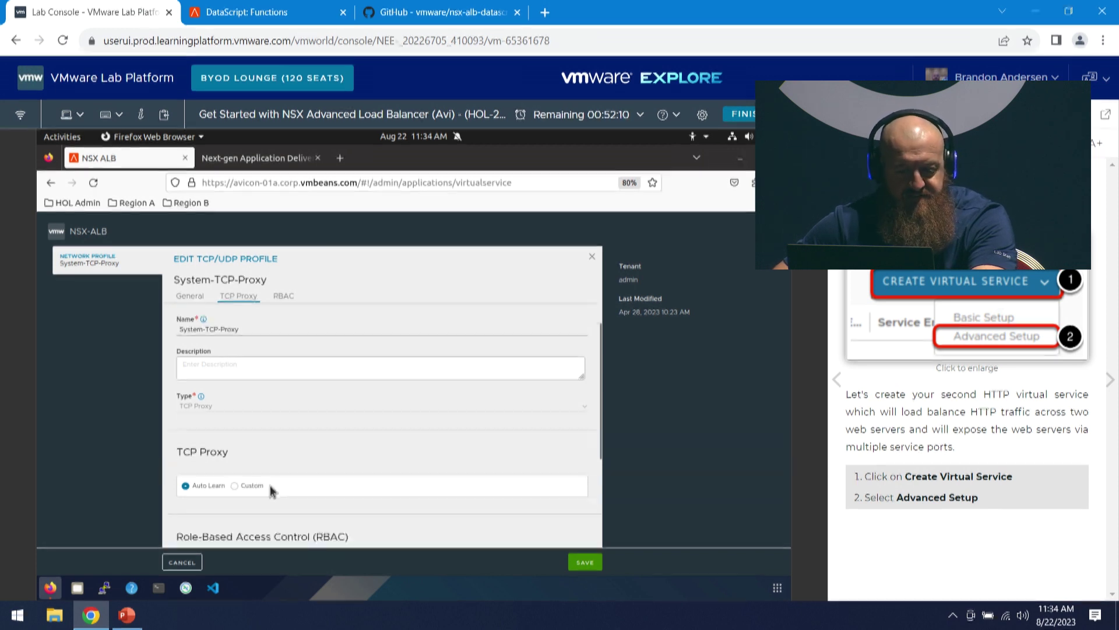
left_click(254, 466)
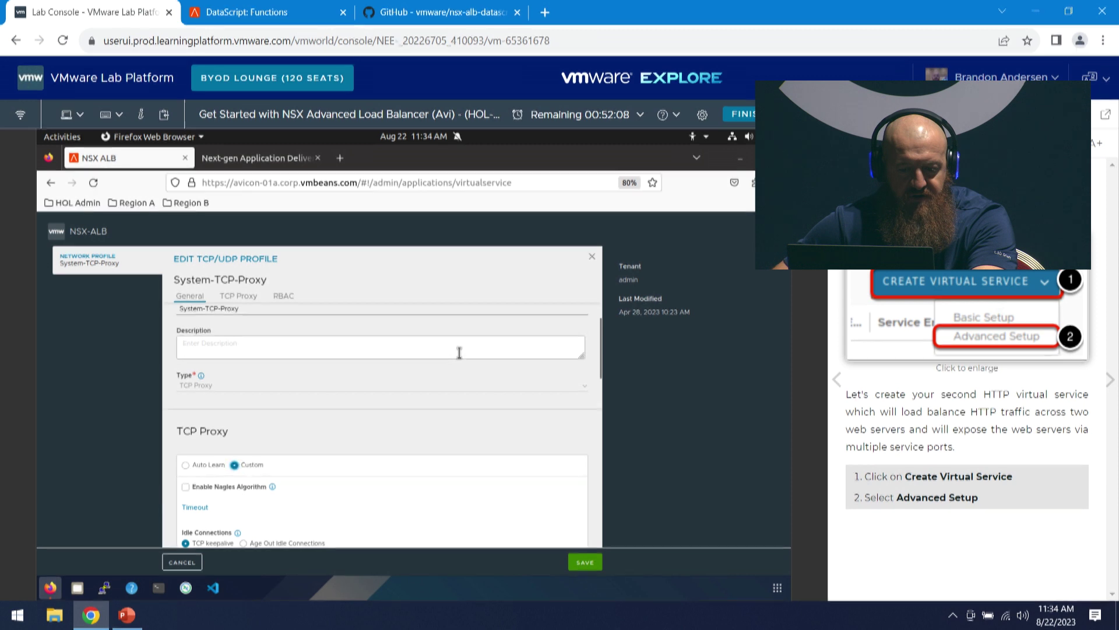
scroll(410, 394, "down", 2)
scroll(410, 394, "down", 2)
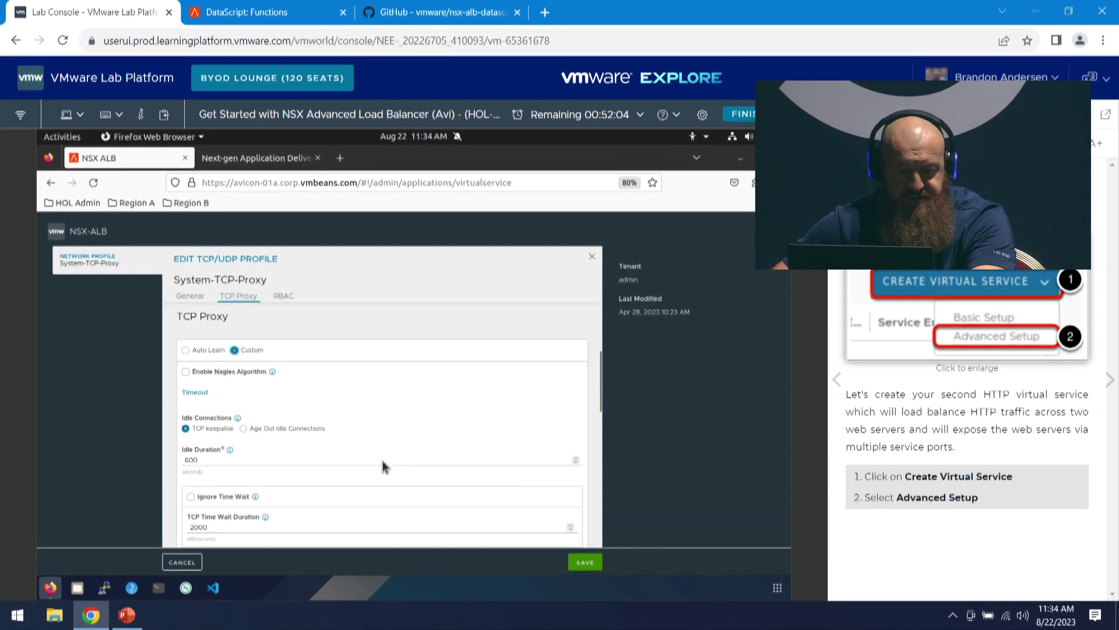
scroll(244, 478, "down", 2)
left_click(249, 481)
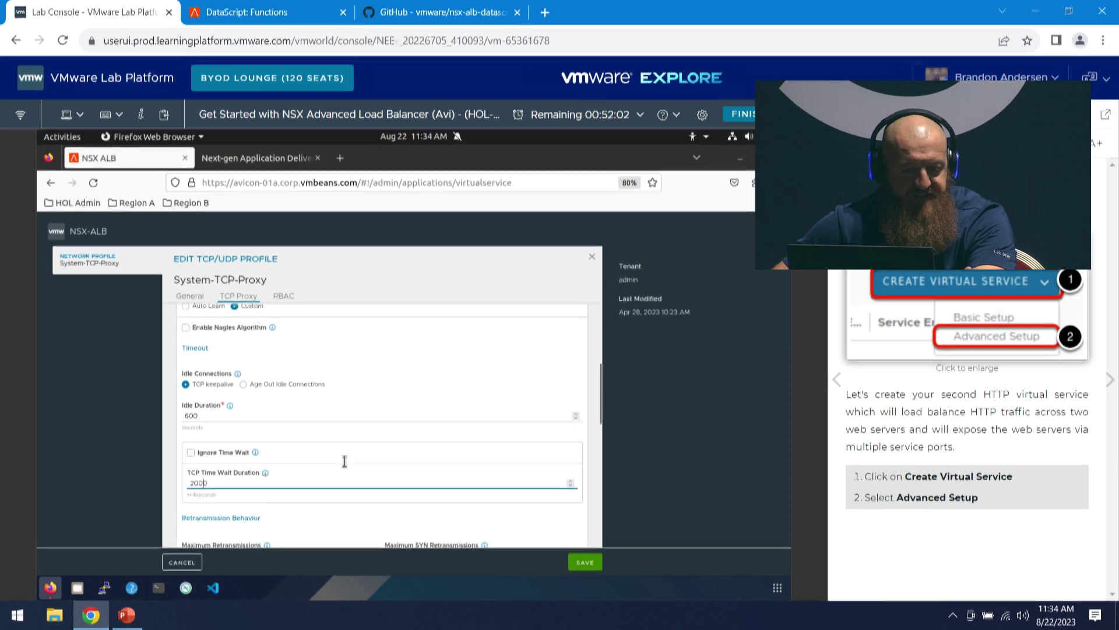
scroll(535, 507, "down", 2)
left_click(583, 562)
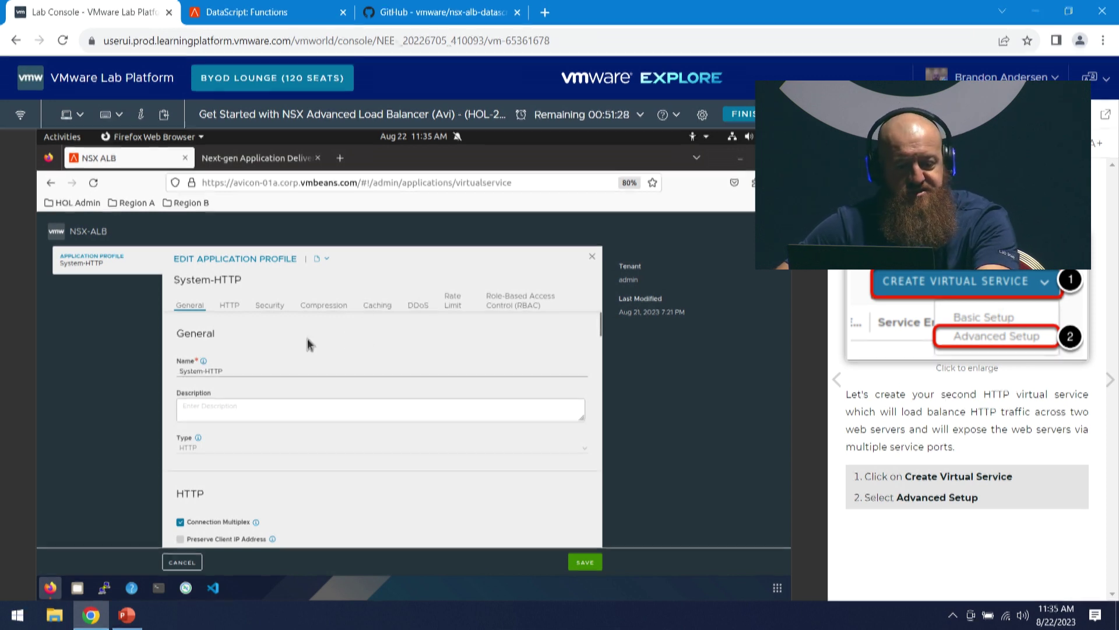
- Scroll through System-HTTP's HTTP and Security settings, where security options are unchecked and client certificate validation is None
scroll(308, 344, "down", 2)
scroll(219, 431, "down", 2)
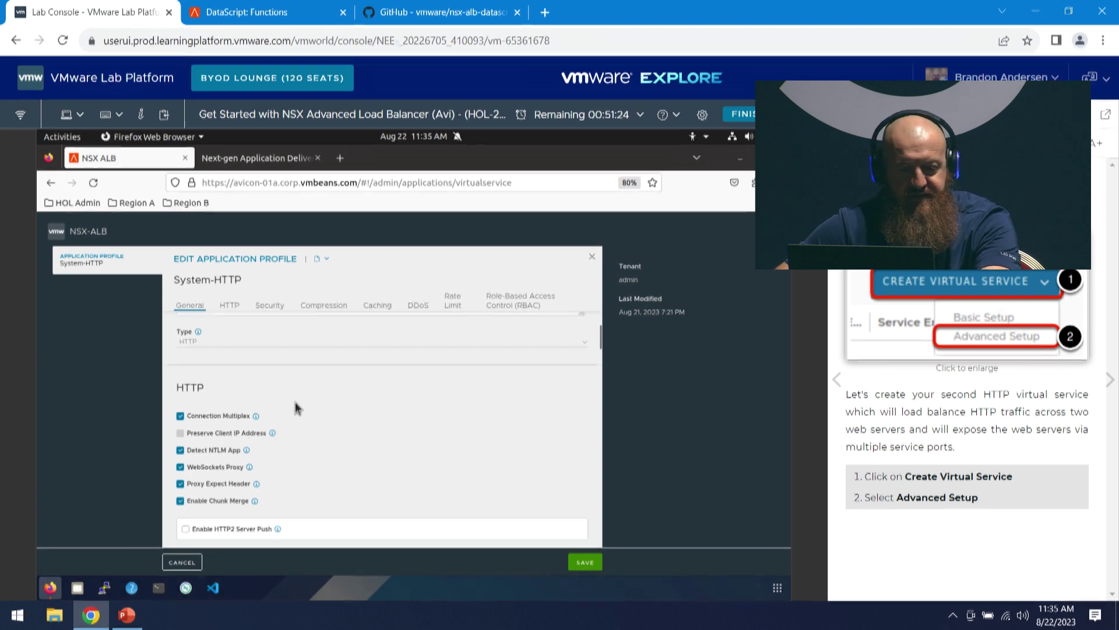
scroll(215, 411, "down", 1)
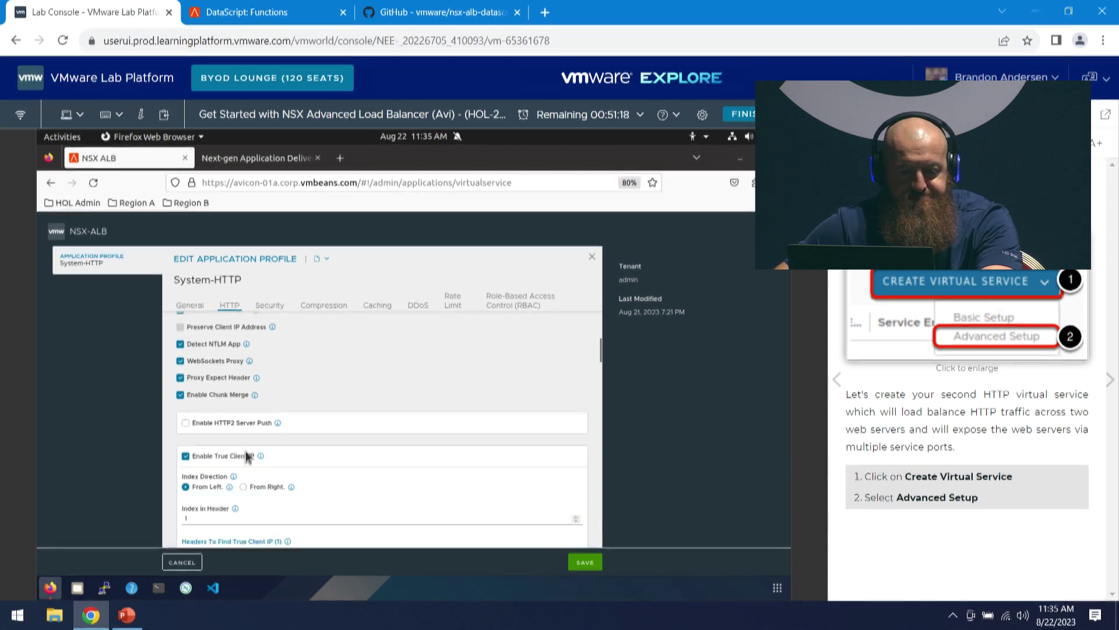
scroll(328, 437, "down", 2)
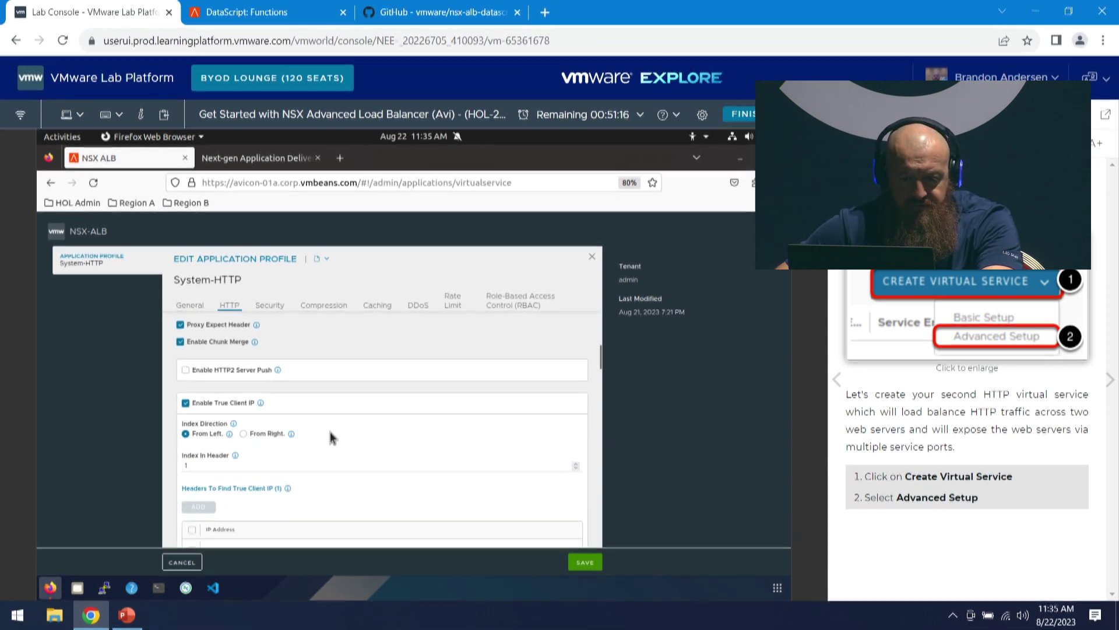
scroll(367, 418, "down", 2)
scroll(367, 417, "down", 1)
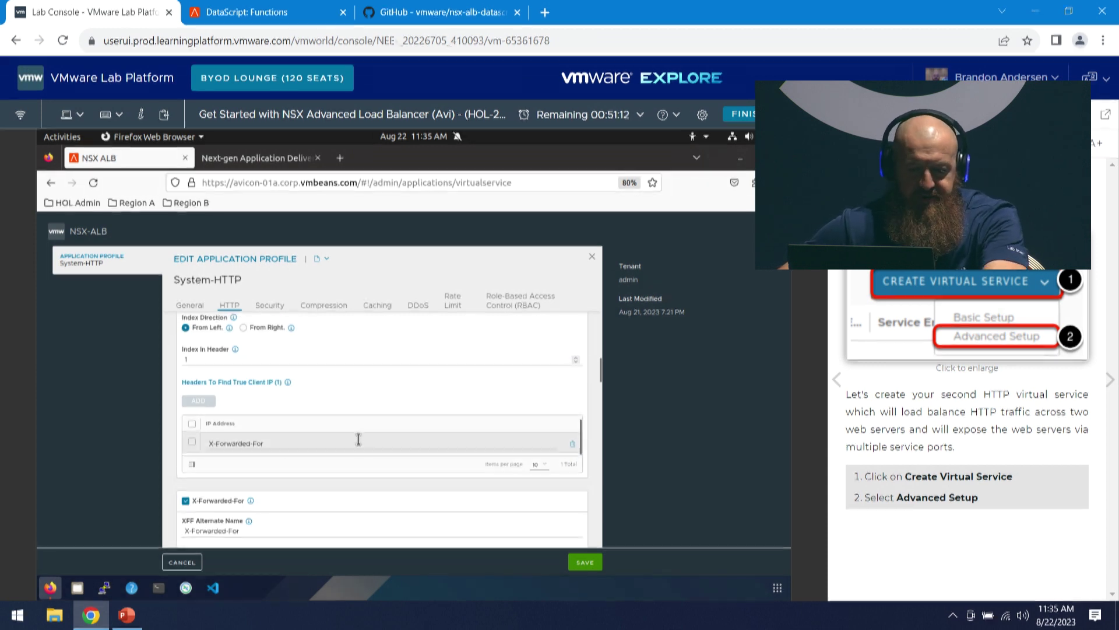
scroll(291, 437, "down", 1)
scroll(280, 443, "down", 2)
scroll(314, 454, "down", 1)
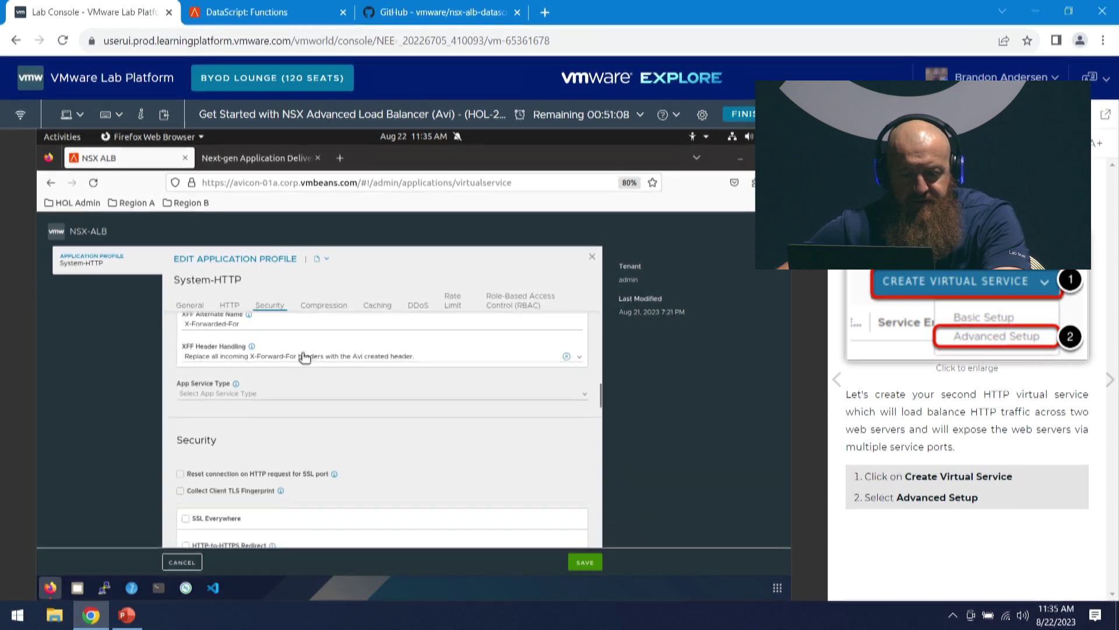
scroll(382, 466, "down", 3)
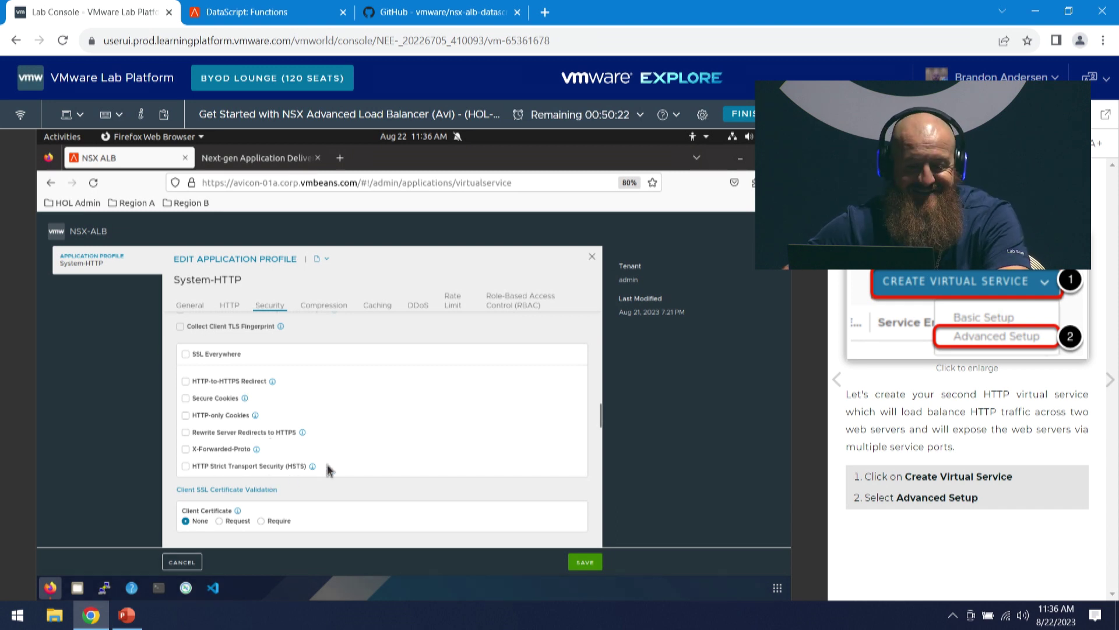
scroll(360, 460, "down", 2)
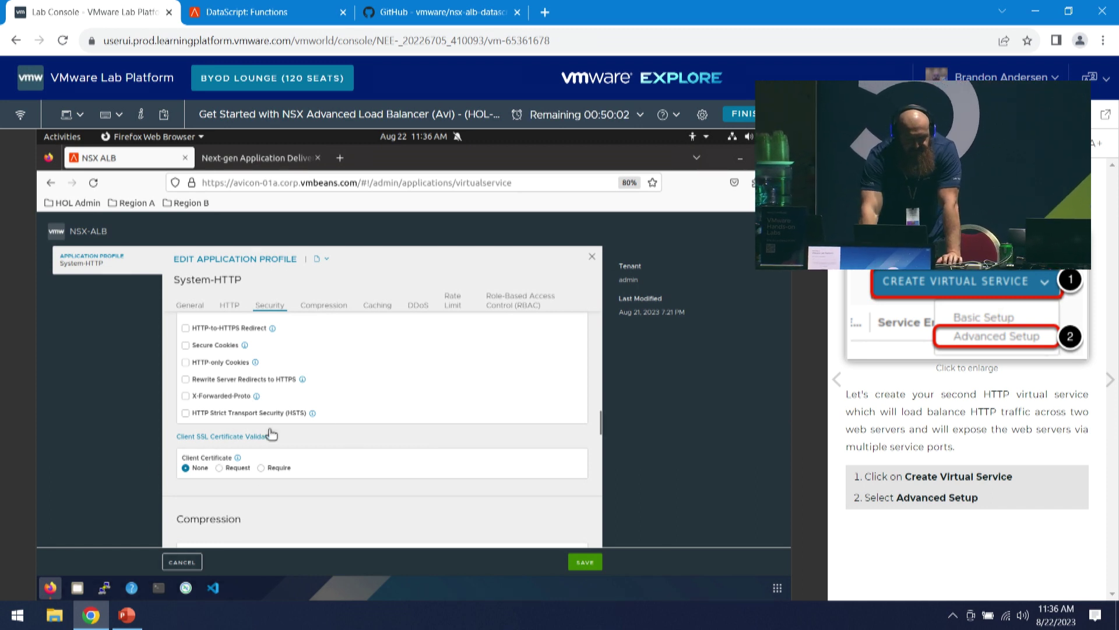
- Leave Enable Compression unticked in the System-HTTP application profile
scroll(370, 425, "down", 2)
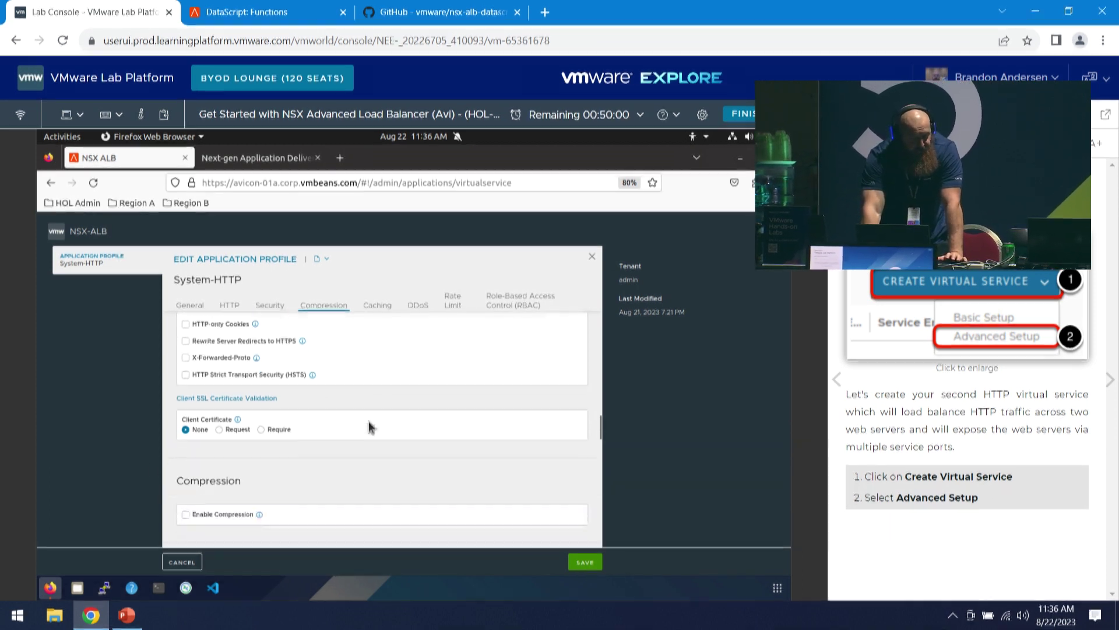
scroll(357, 339, "down", 2)
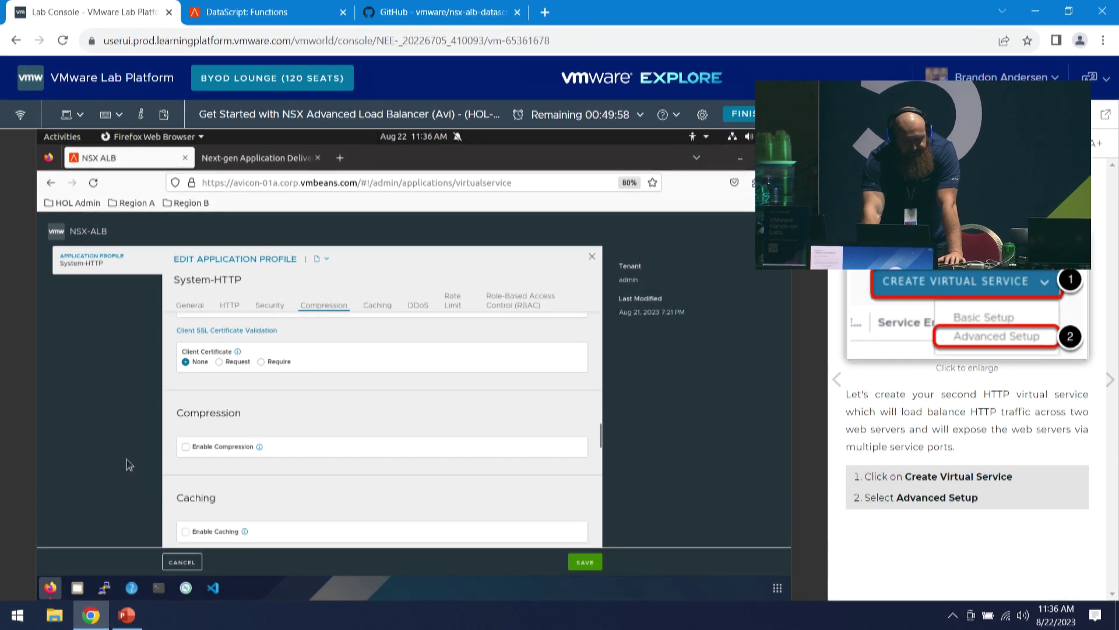
left_click(185, 447)
scroll(331, 418, "down", 4)
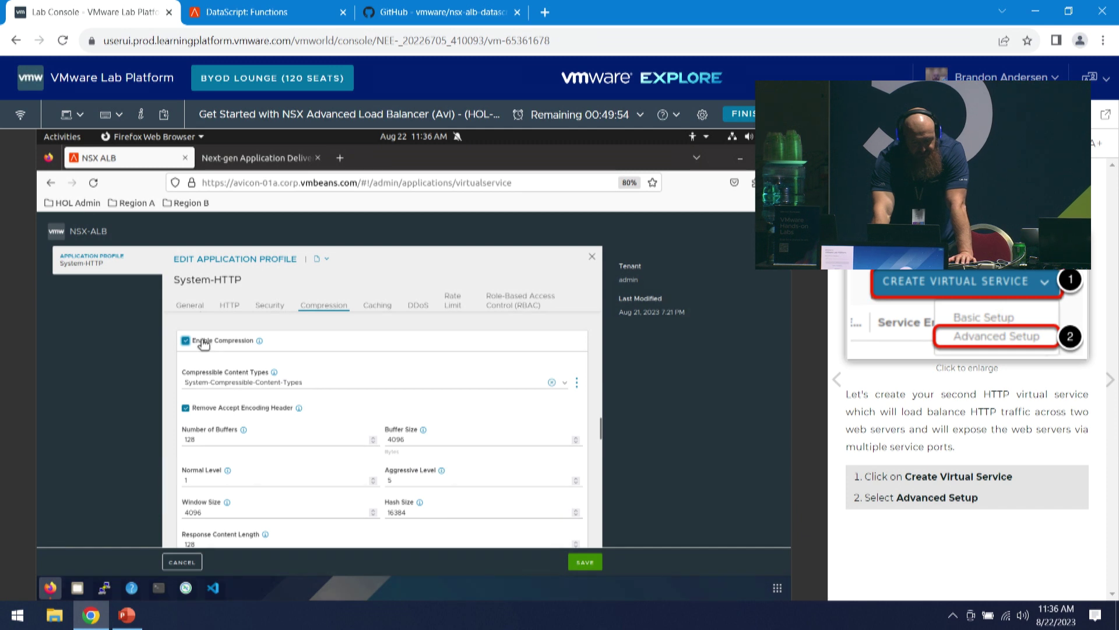
left_click(186, 341)
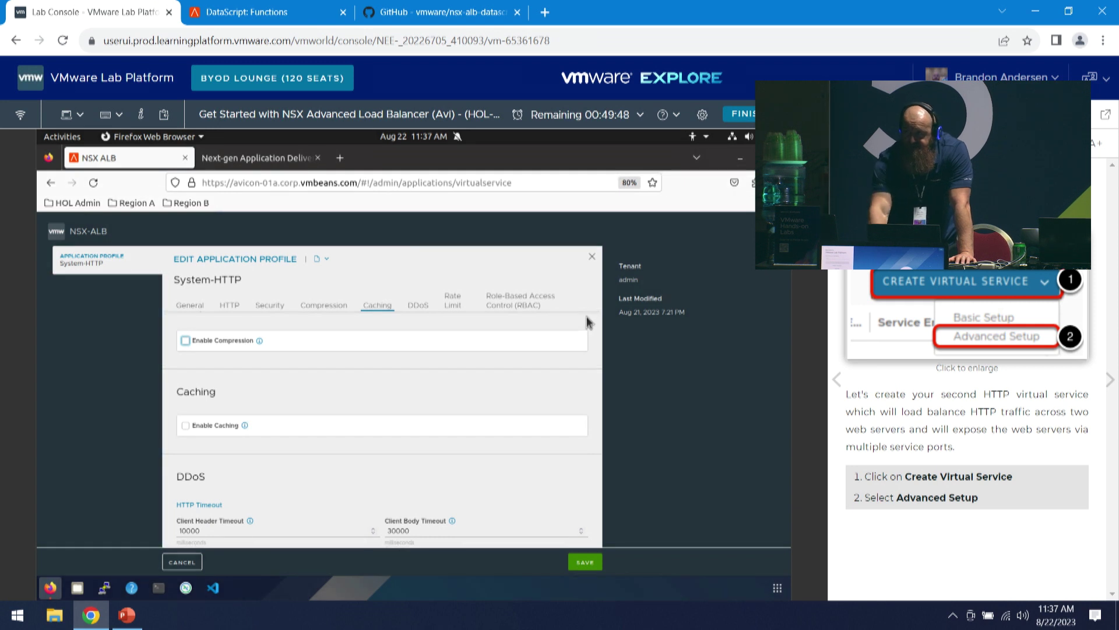
- Review the DDoS HTTP timeouts: client header 10000 ms, the others 30000 ms
scroll(490, 446, "down", 3)
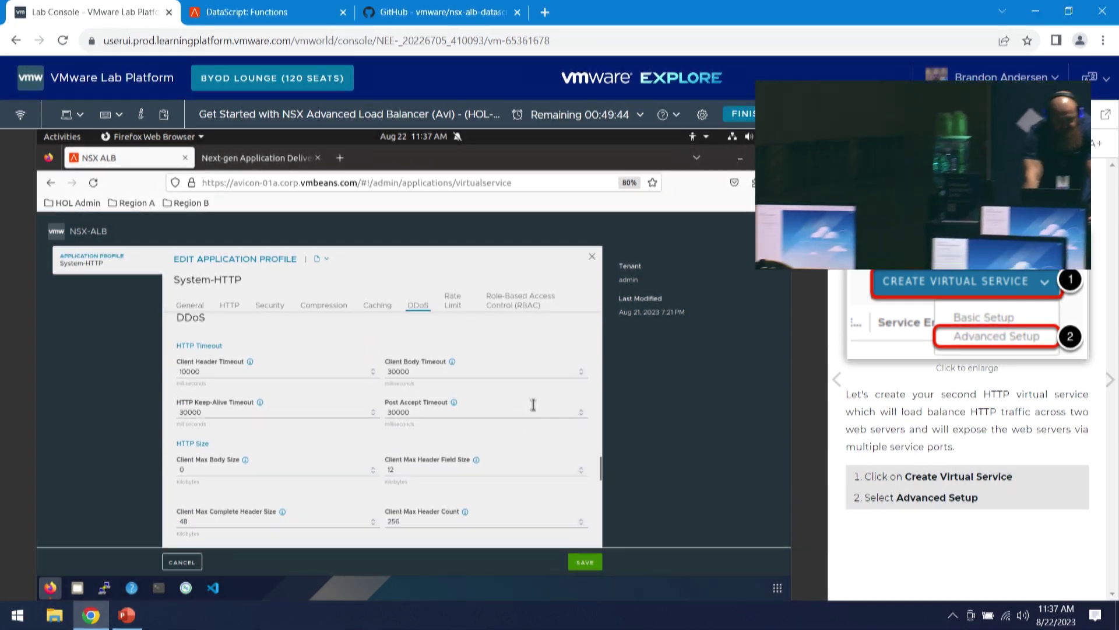
scroll(604, 470, "down", 1)
left_click_drag(598, 471, 595, 469)
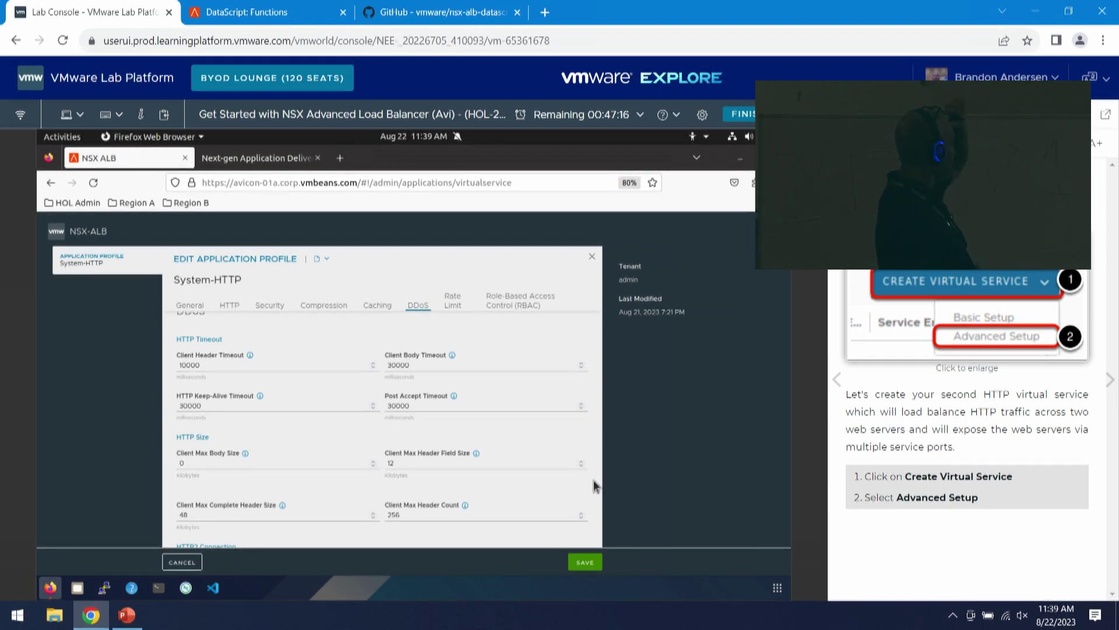
- Review the HTTP tab's True Client IP and X-Forwarded-For settings in System-HTTP
scroll(407, 393, "down", 3)
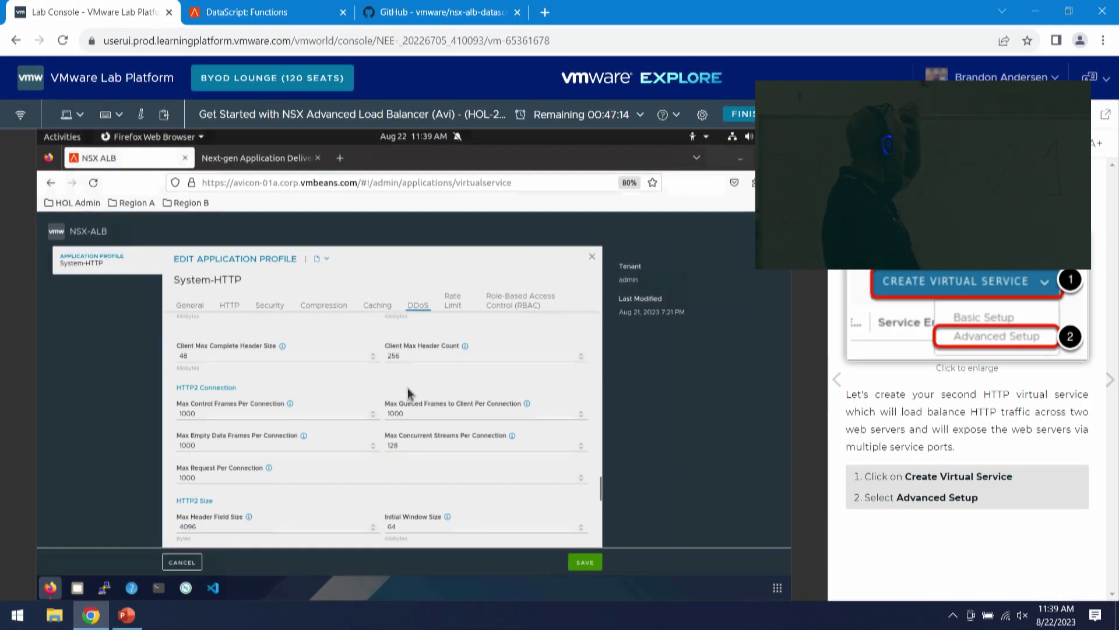
scroll(408, 387, "up", 5)
scroll(411, 391, "up", 8)
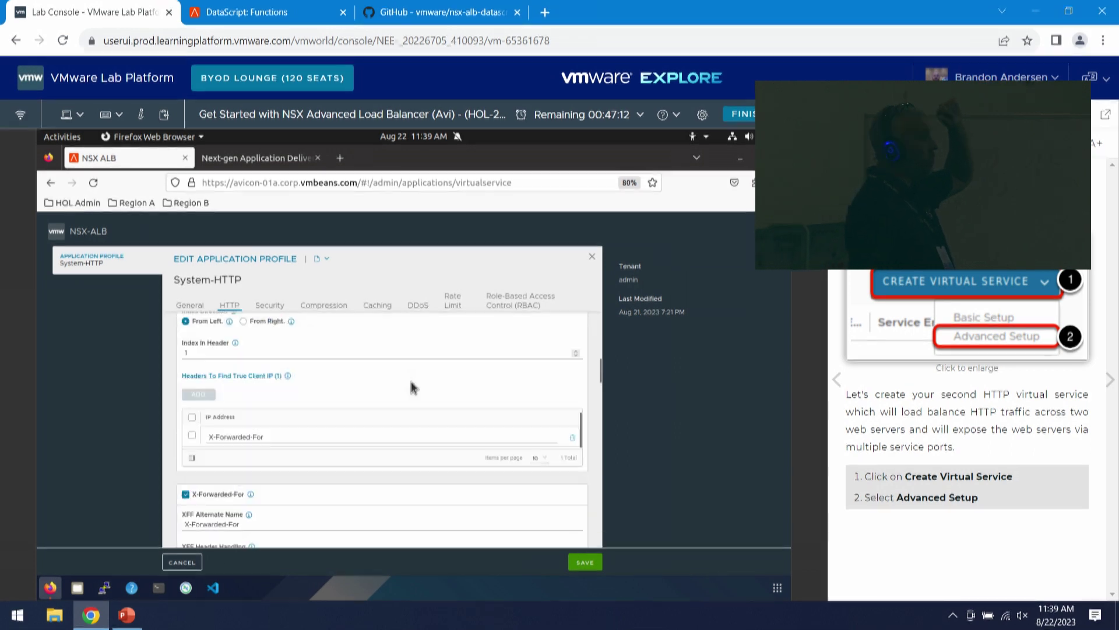
scroll(420, 382, "down", 3)
scroll(385, 333, "up", 5)
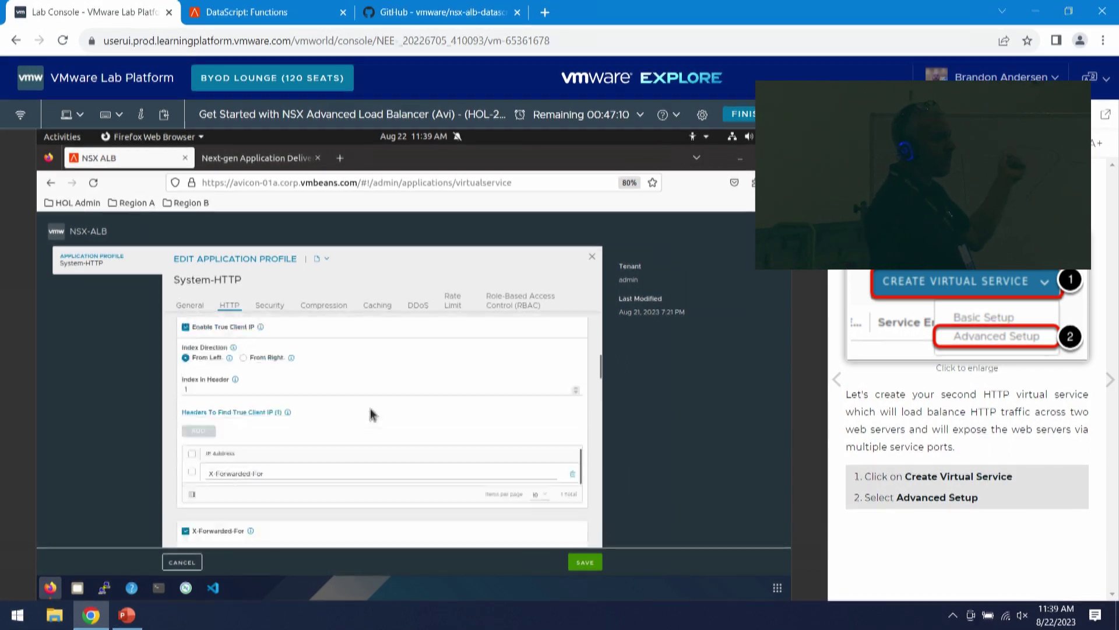
scroll(359, 421, "up", 3)
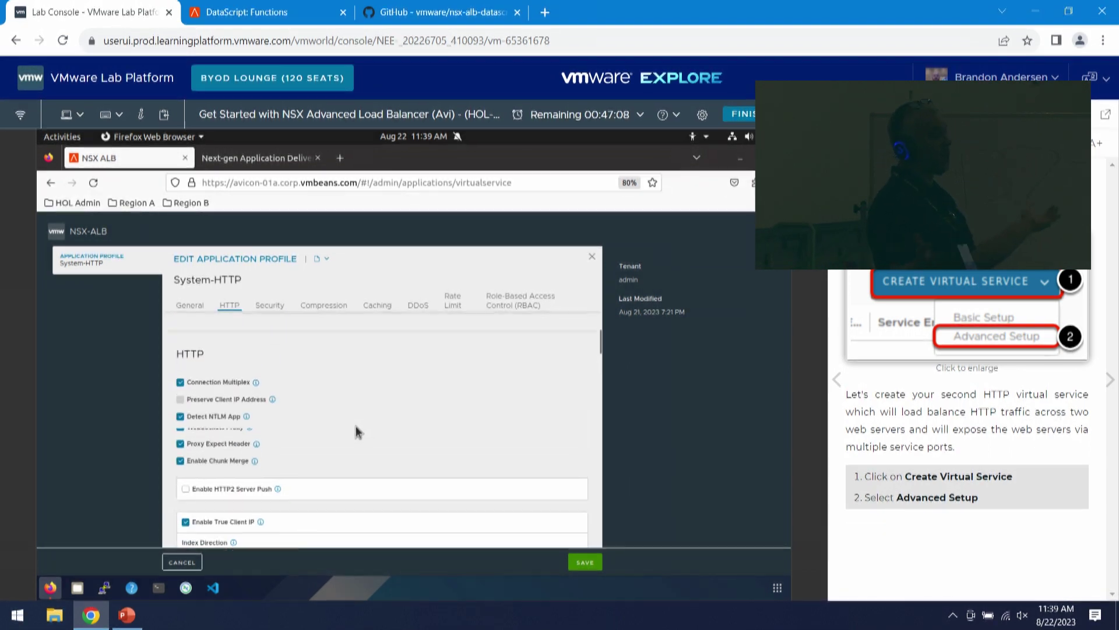
scroll(365, 425, "down", 3)
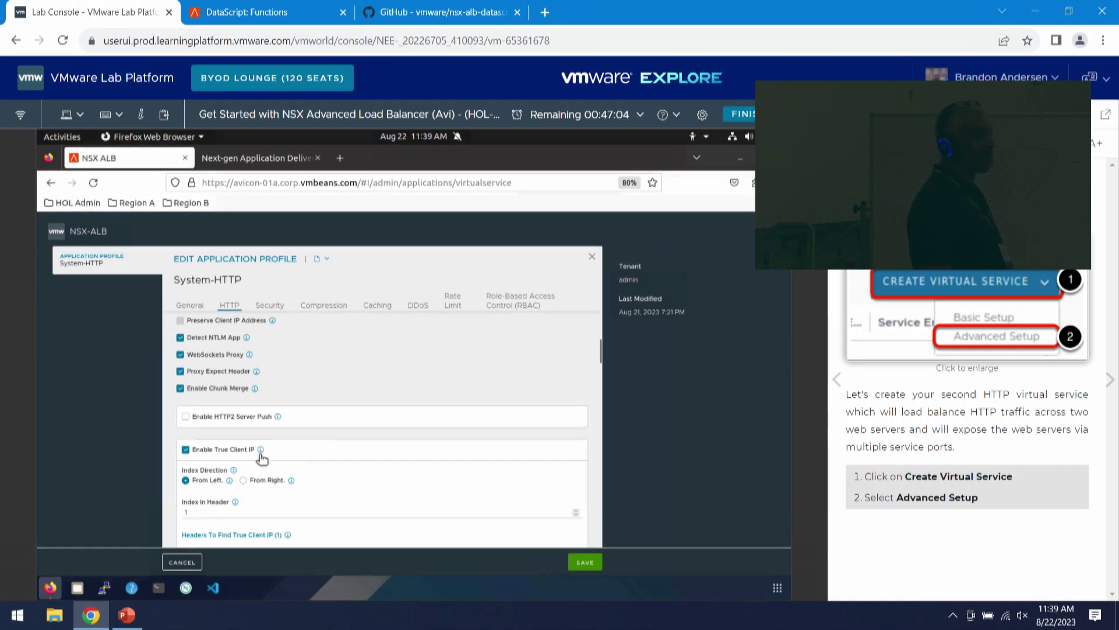
mouse_move(260, 450)
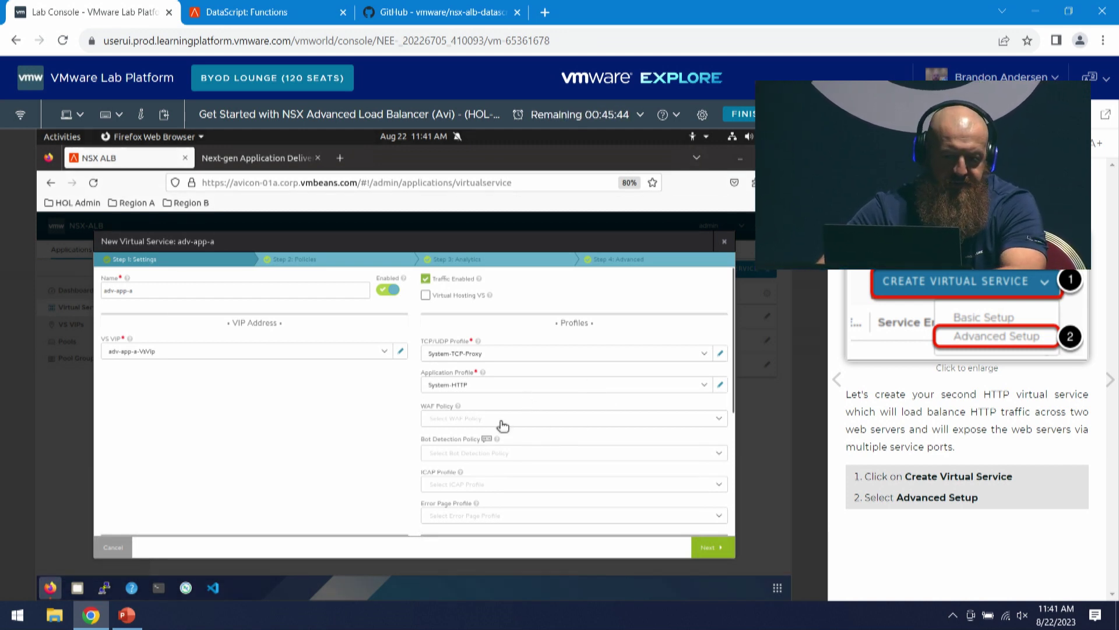
- Leave WAF policy unset and keep System-Default-Cert as the SSL certificate for ports 80–85
left_click(722, 422)
left_click(408, 426)
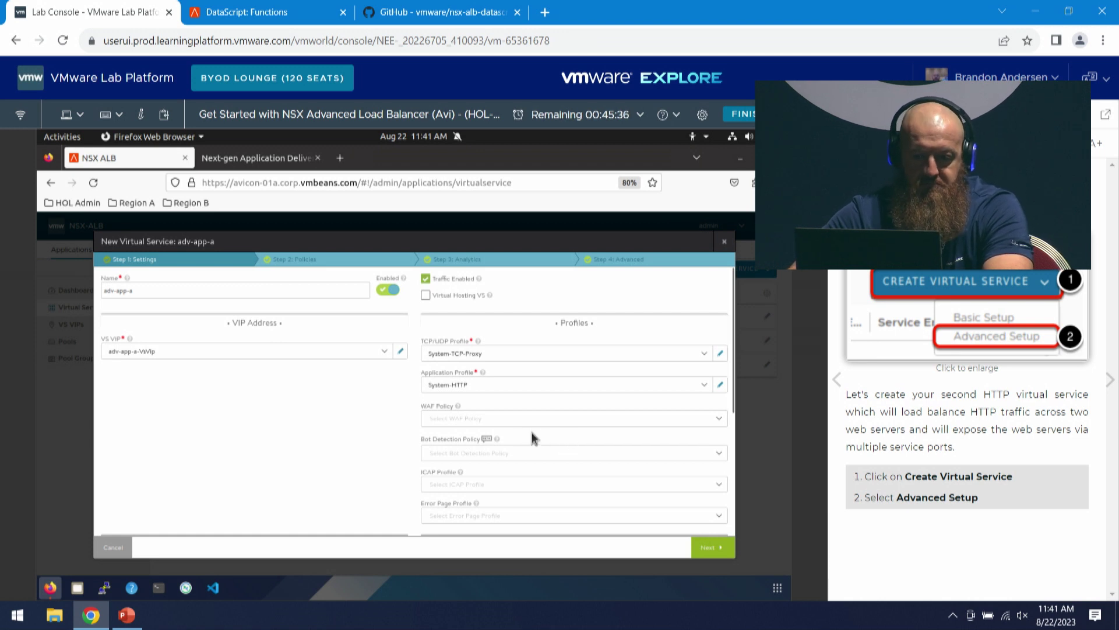
scroll(566, 431, "down", 3)
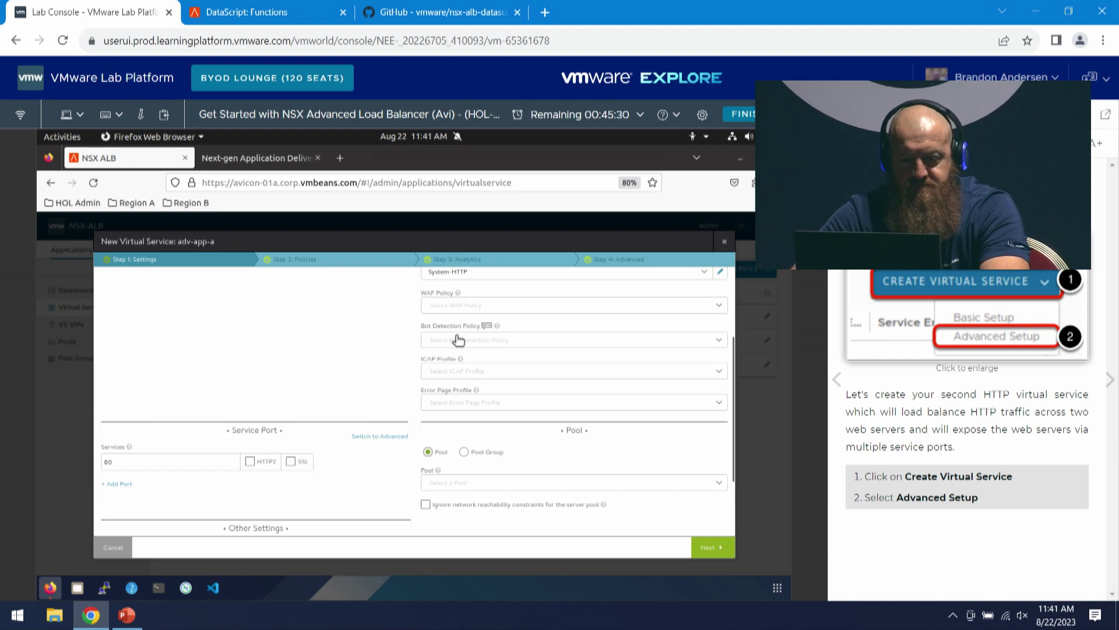
scroll(487, 401, "down", 2)
scroll(548, 370, "up", 4)
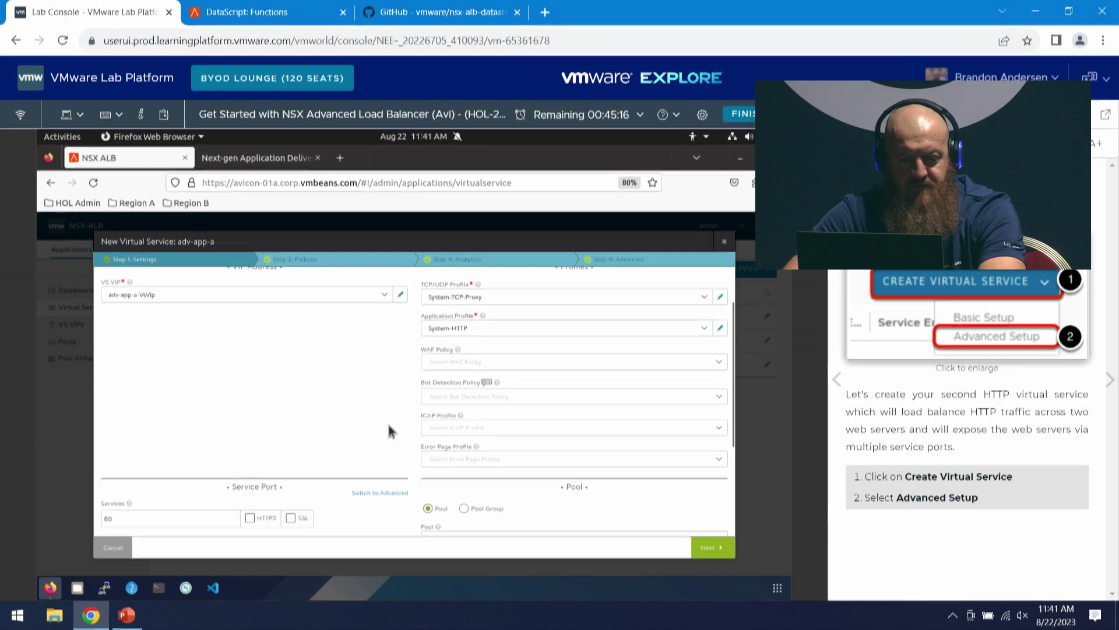
scroll(254, 434, "up", 2)
scroll(334, 386, "down", 2)
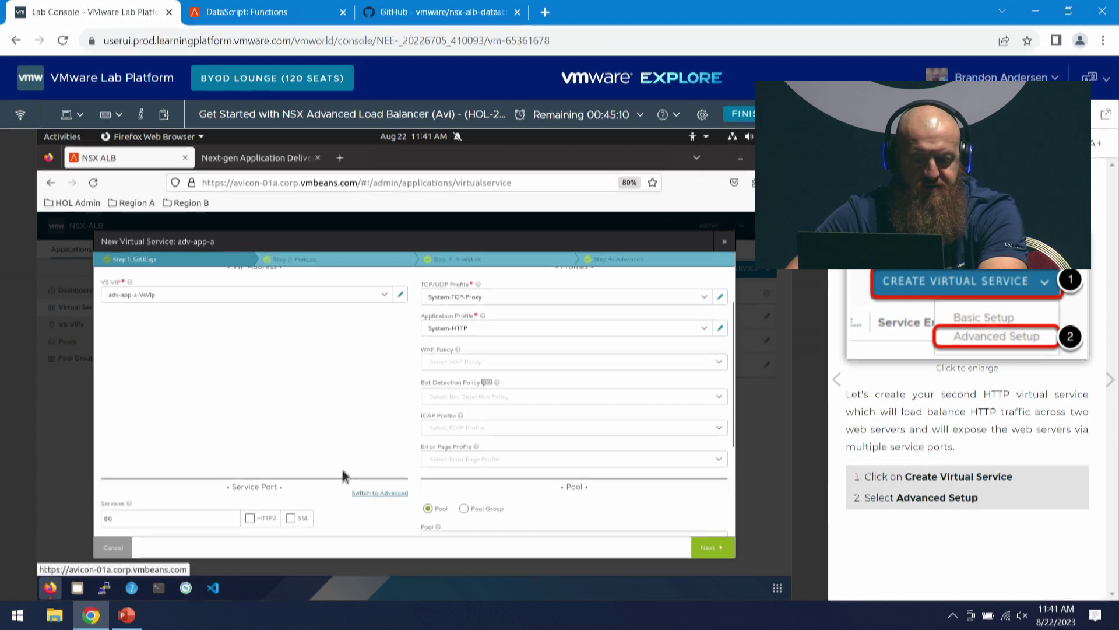
scroll(333, 407, "down", 2)
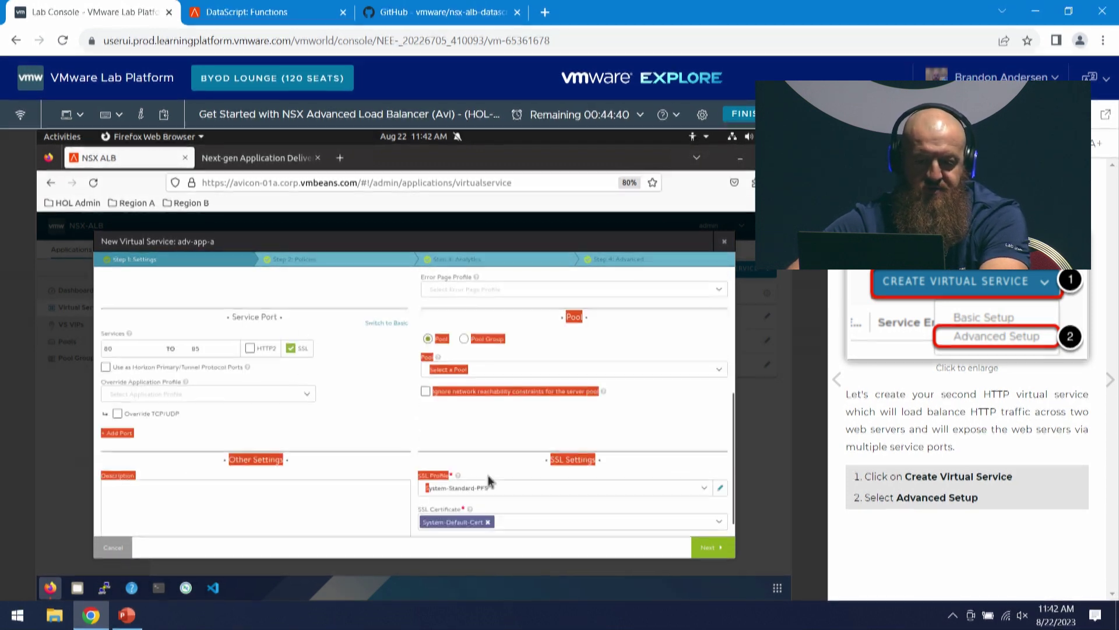
scroll(524, 450, "down", 1)
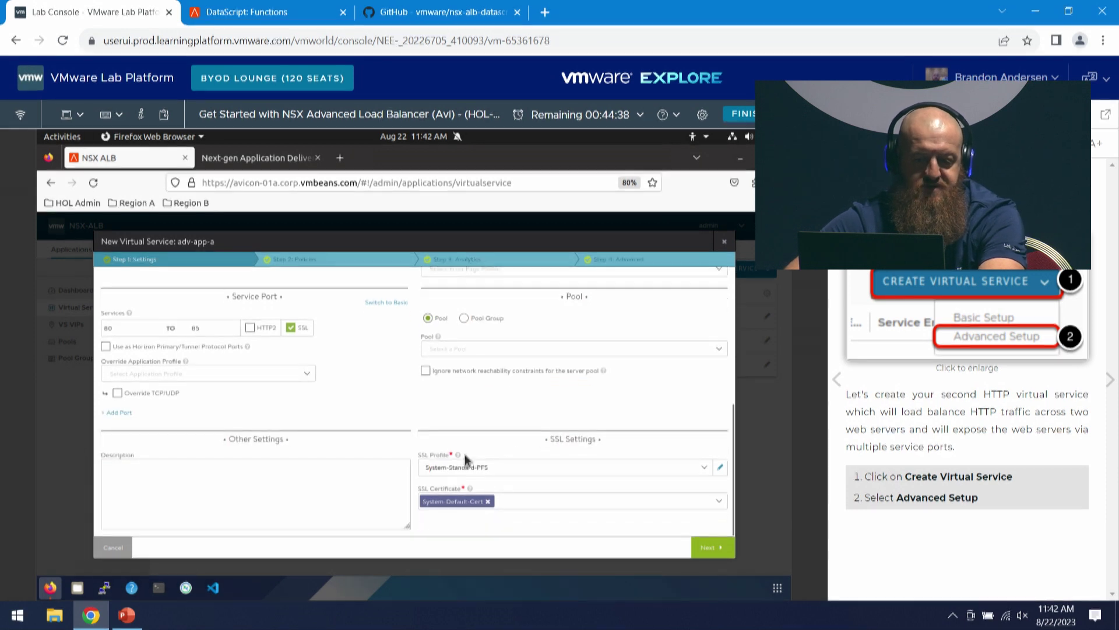
left_click(472, 502)
left_click(406, 419)
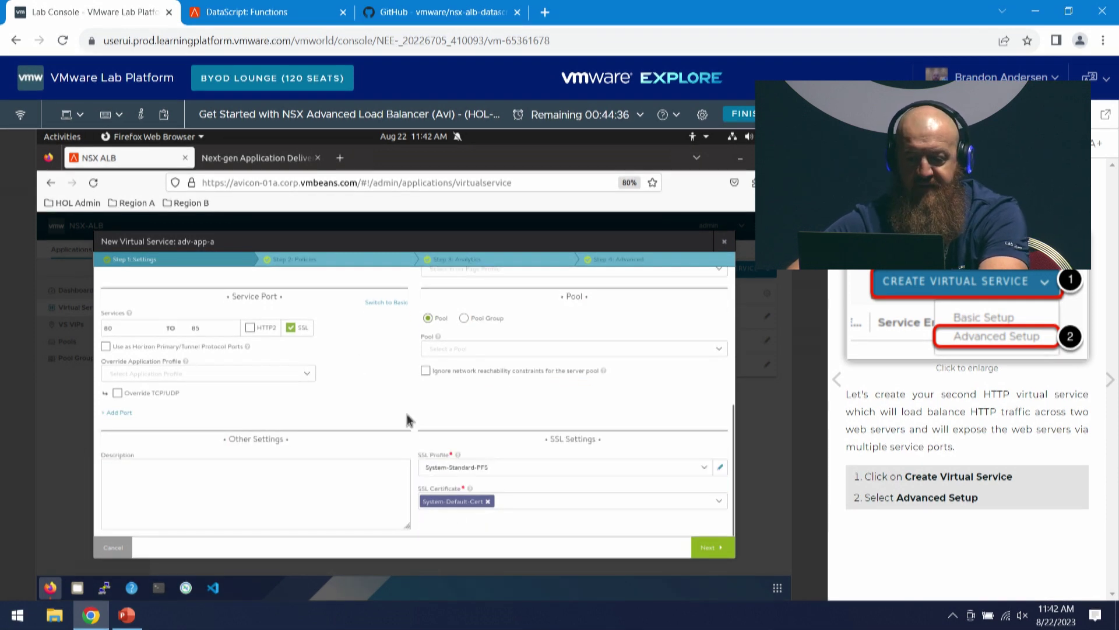
- Review System-Standard-PFS's accepted SSL/TLS versions and its four enabled TLS_ECDHE ciphers
left_click(721, 467)
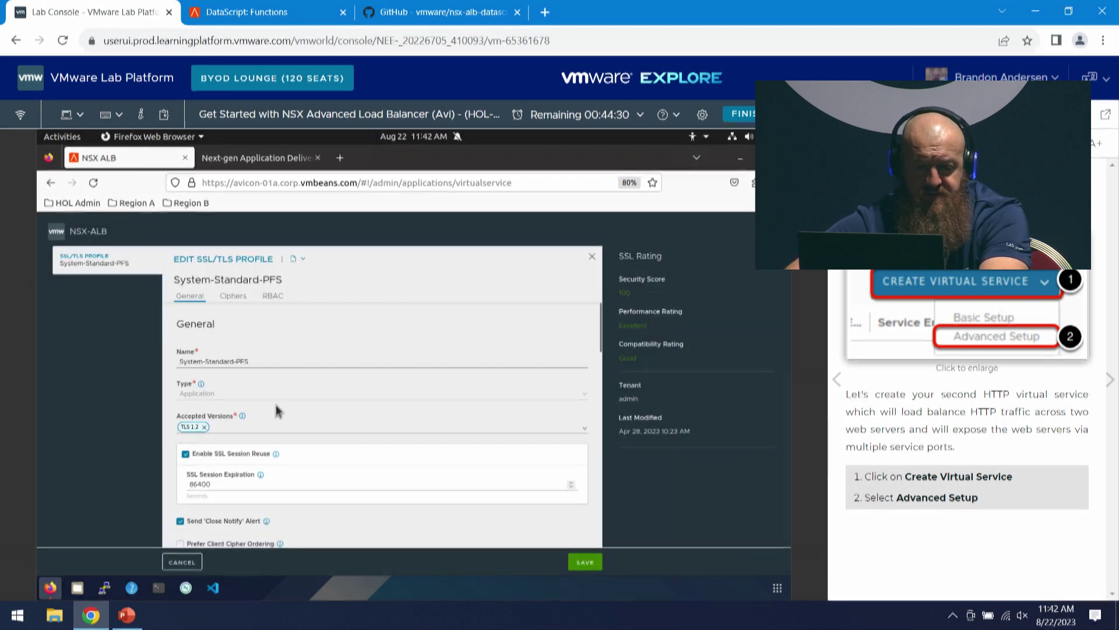
scroll(314, 387, "down", 2)
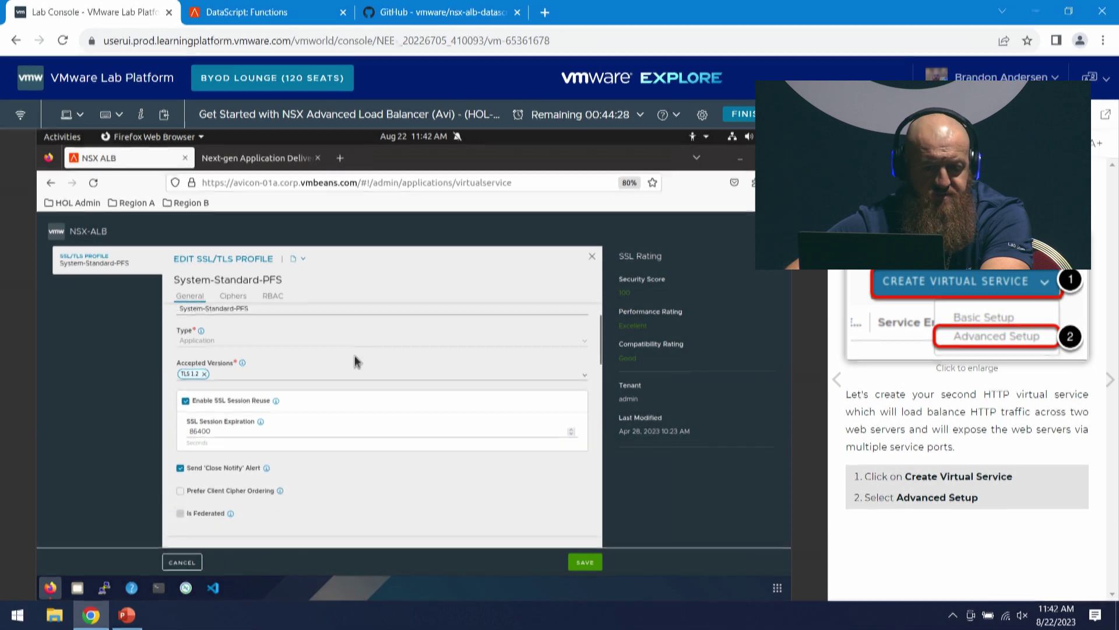
scroll(306, 343, "down", 2)
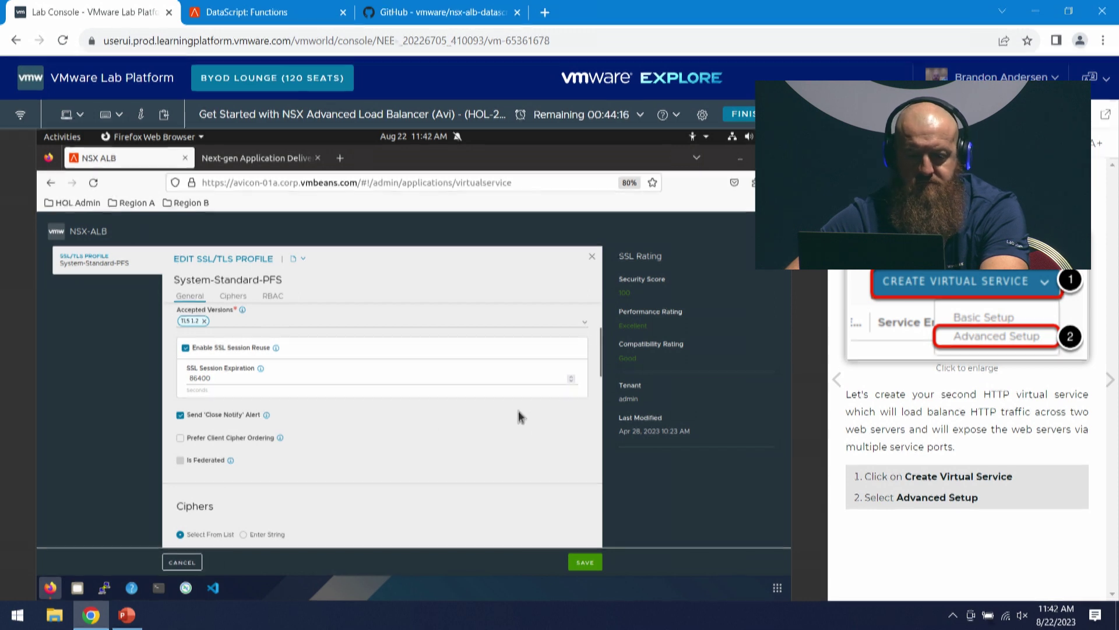
scroll(466, 449, "down", 1)
scroll(467, 454, "down", 2)
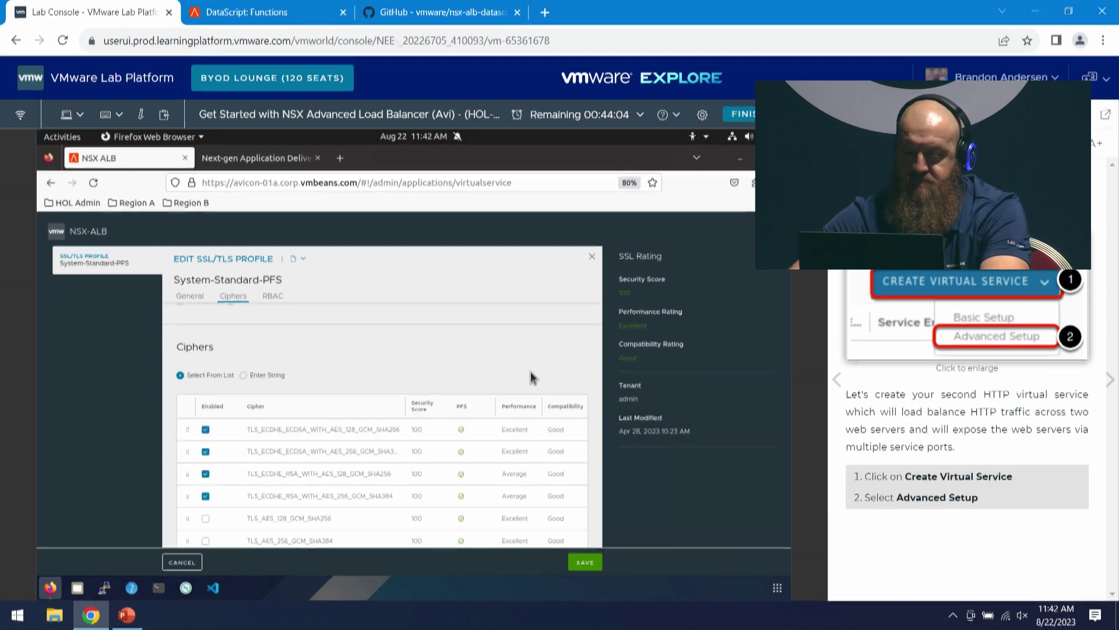
scroll(526, 355, "down", 1)
scroll(506, 333, "down", 1)
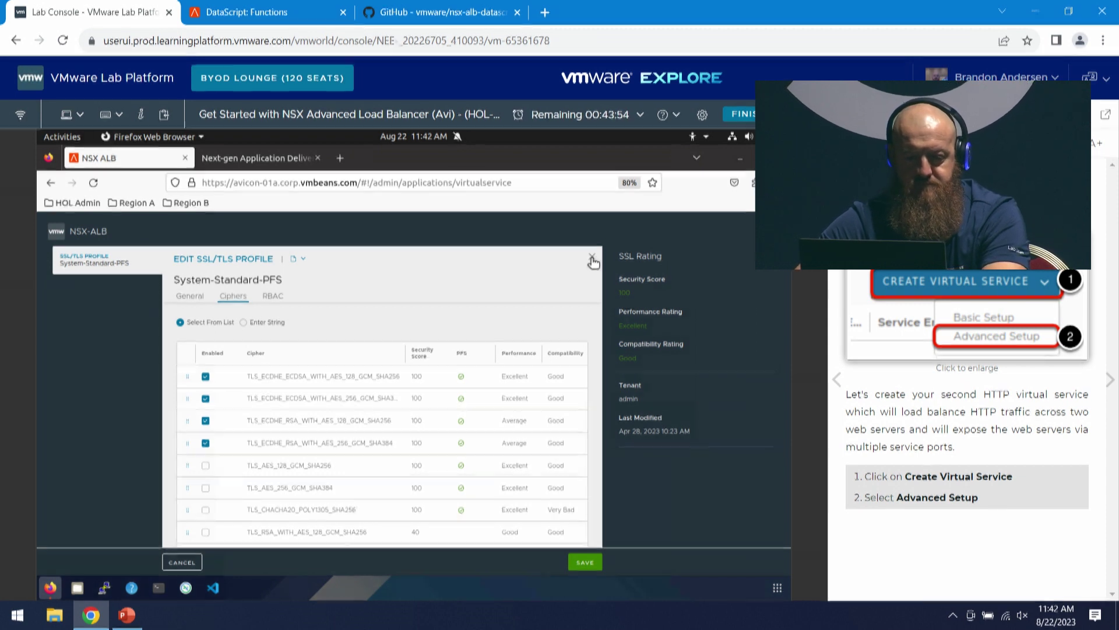
left_click(592, 258)
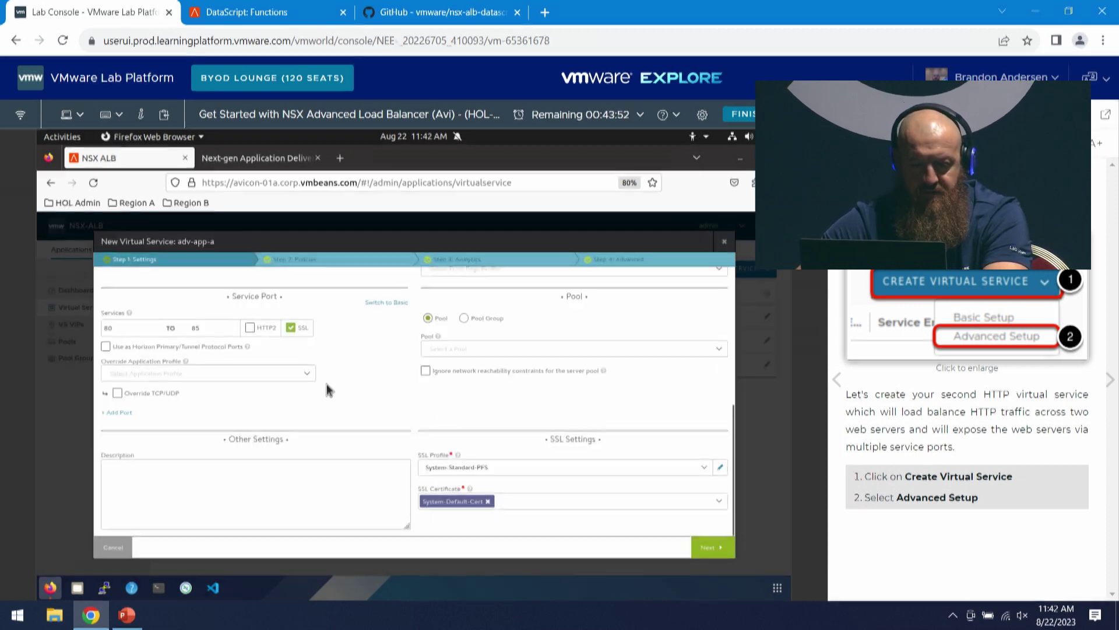
left_click(290, 327)
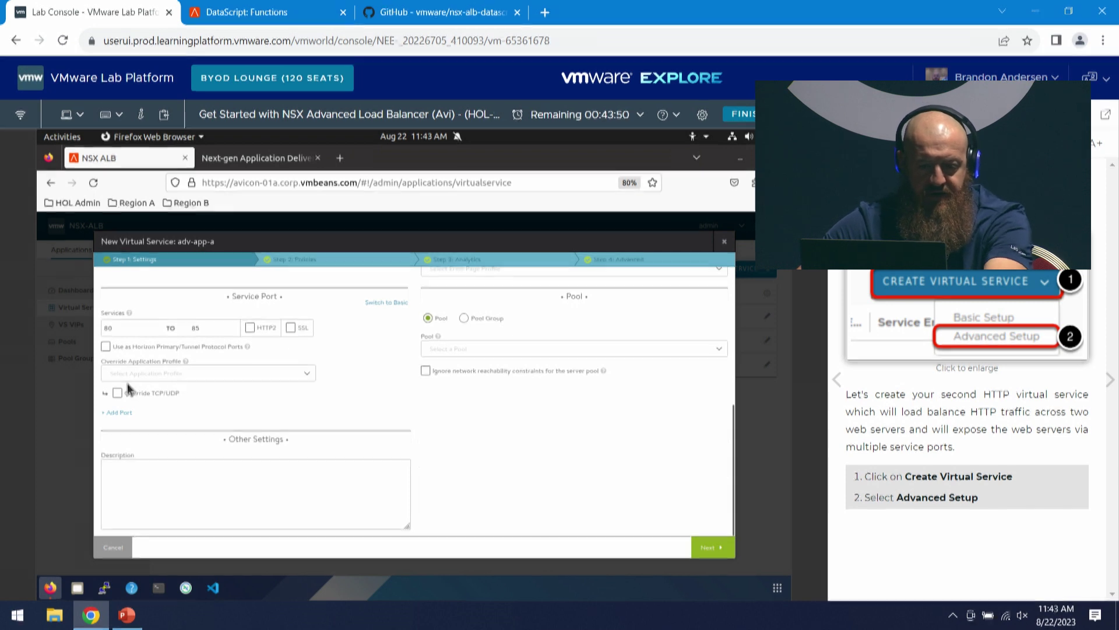
left_click(119, 412)
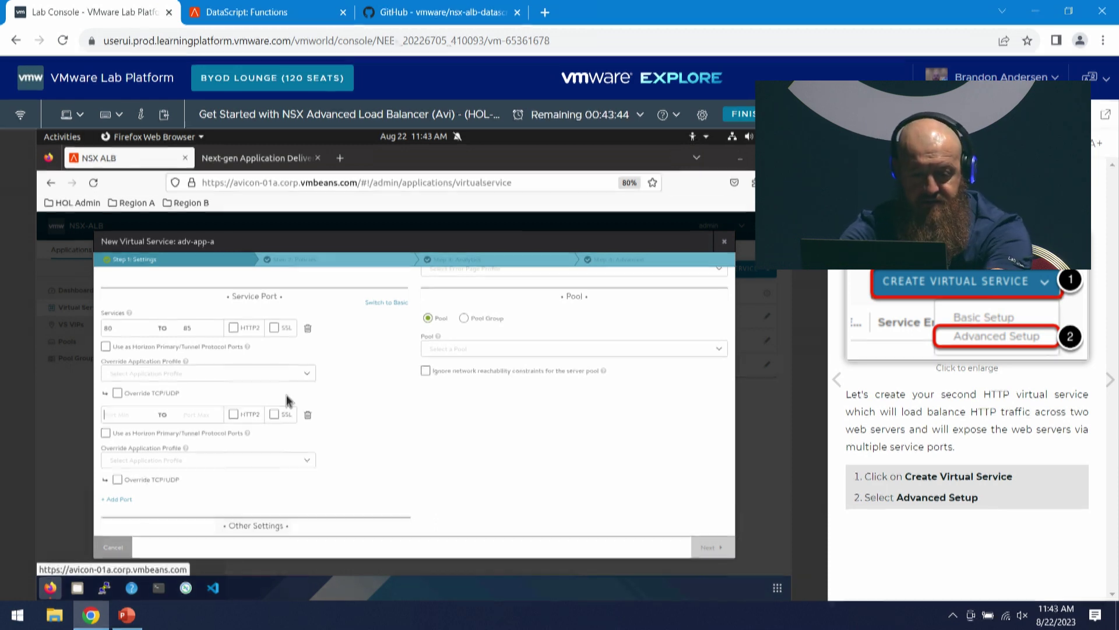
type("8080")
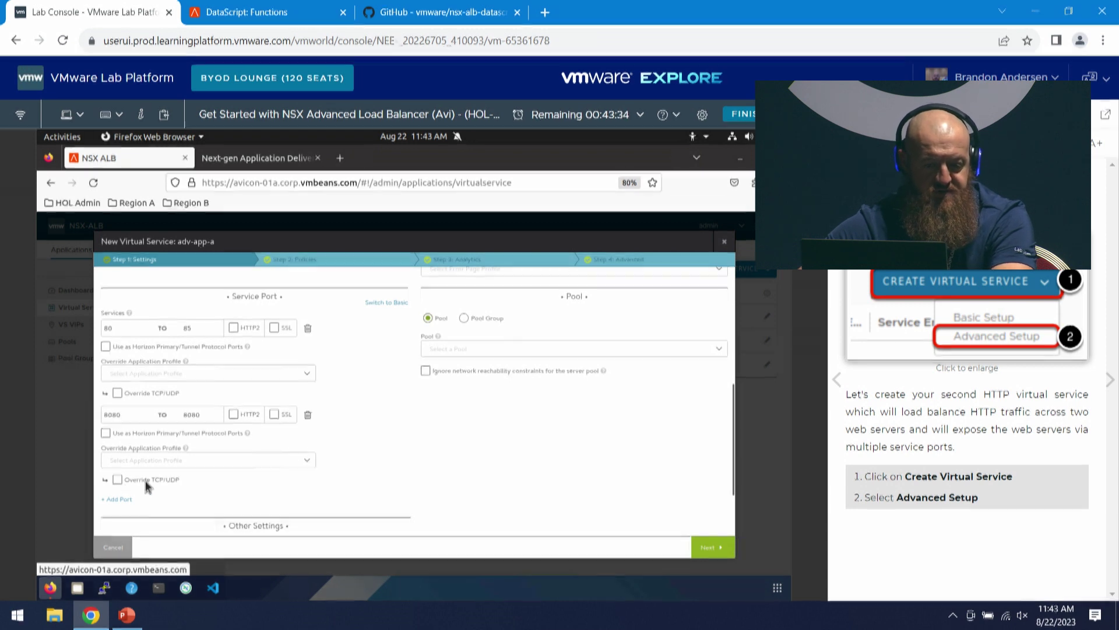
left_click(131, 460)
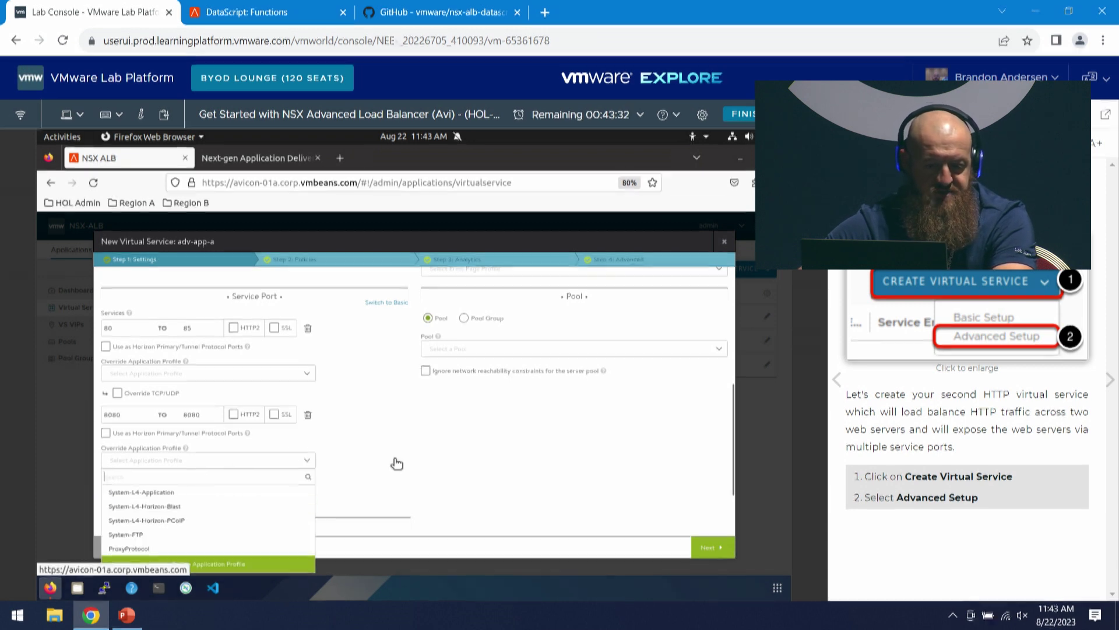
left_click(320, 464)
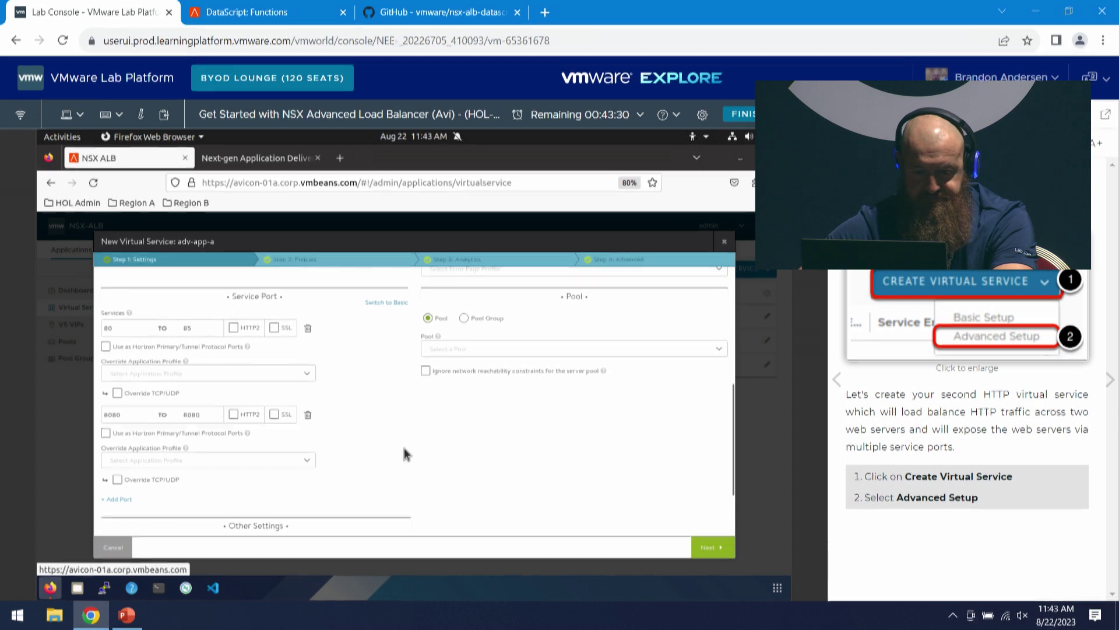
scroll(406, 453, "up", 1)
scroll(414, 446, "down", 3)
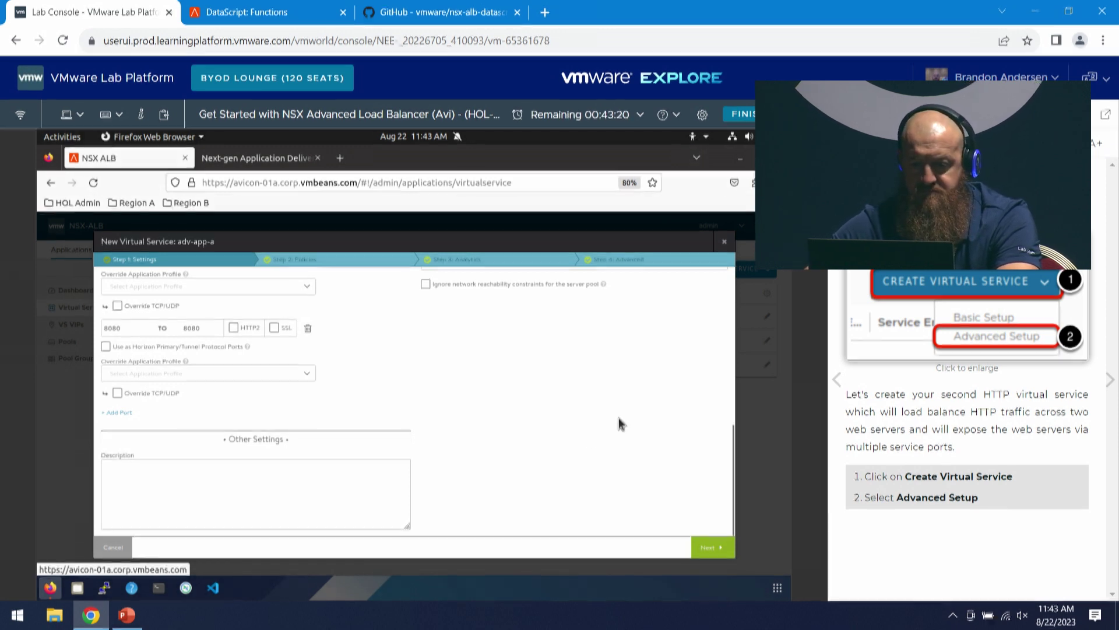
scroll(616, 429, "up", 3)
scroll(629, 428, "up", 2)
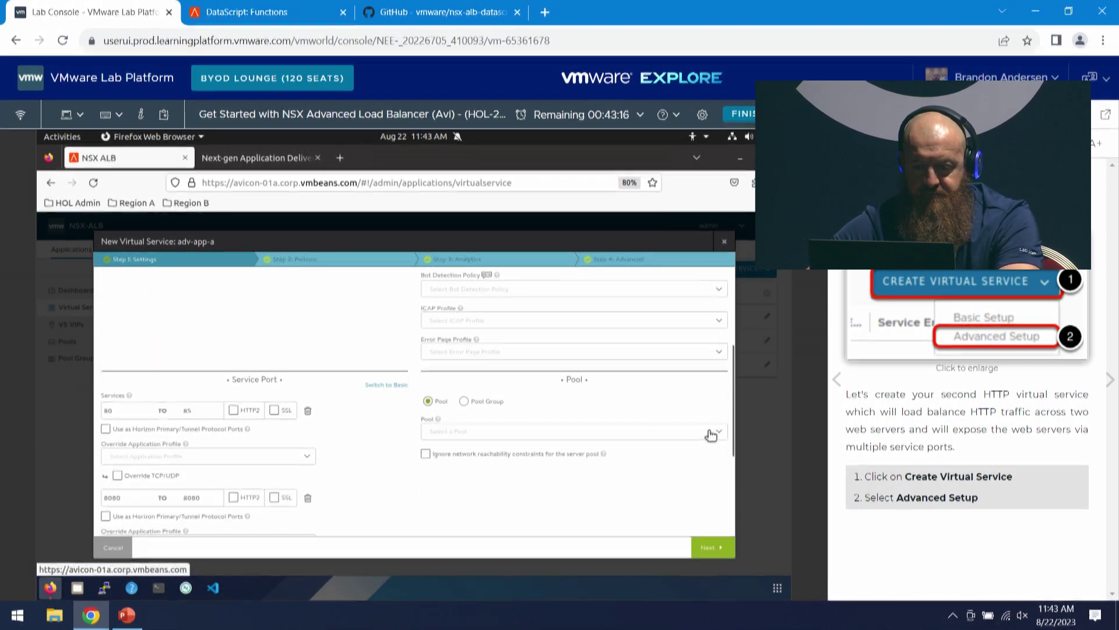
left_click(712, 433)
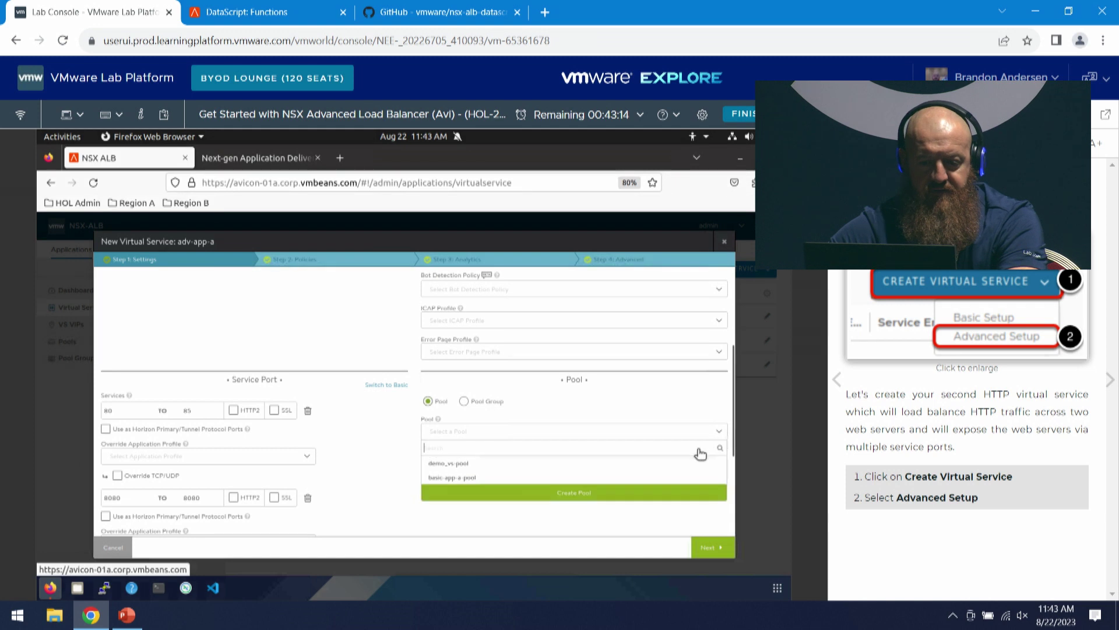
left_click(641, 477)
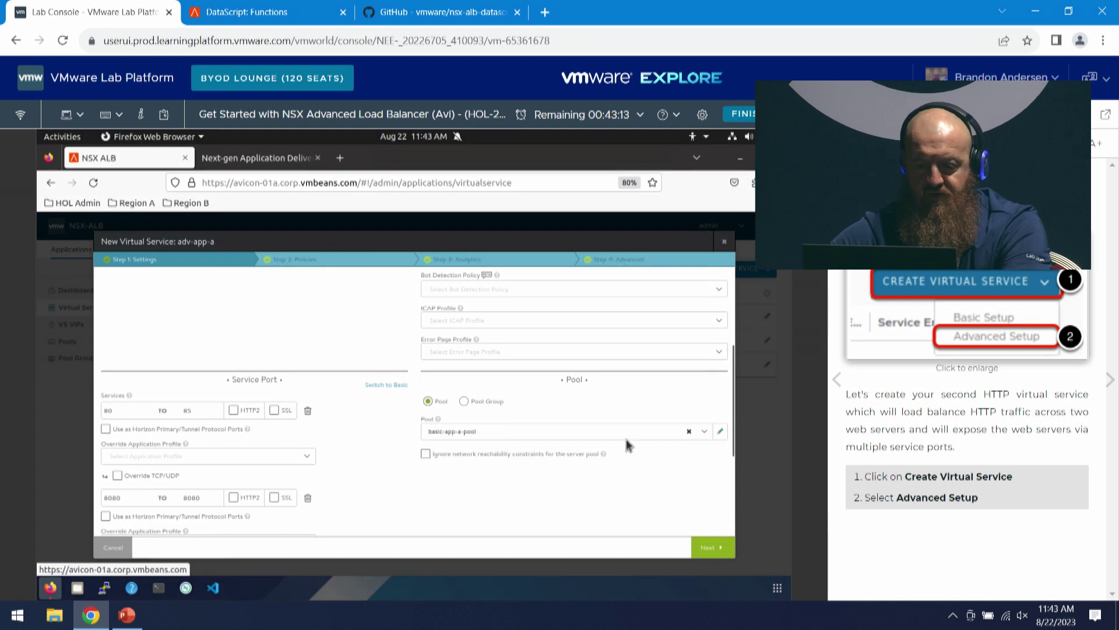
left_click(689, 432)
left_click(720, 434)
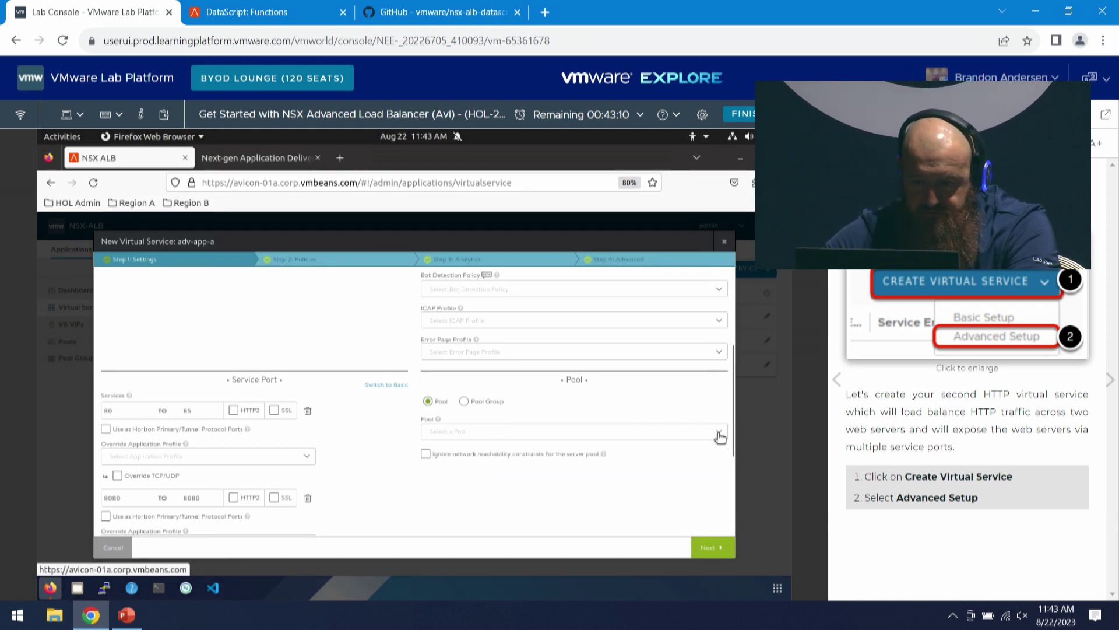
left_click(719, 434)
- Create a new pool adv-app-a-Pool using Tier1 logical router t1-gw-sitea
left_click(575, 506)
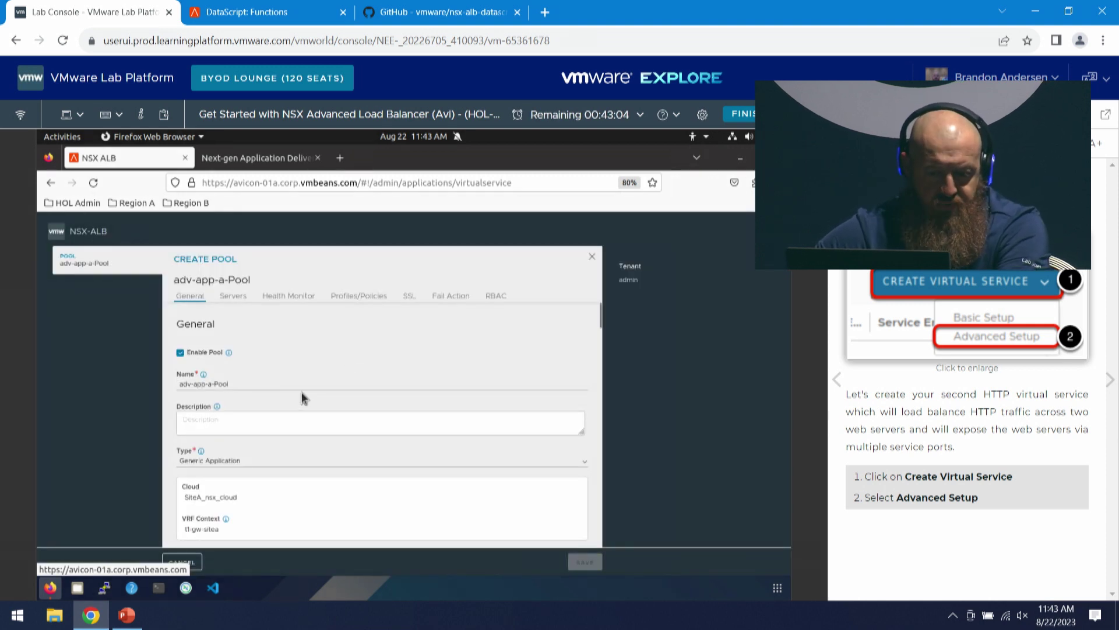
scroll(287, 475, "down", 2)
scroll(285, 466, "down", 2)
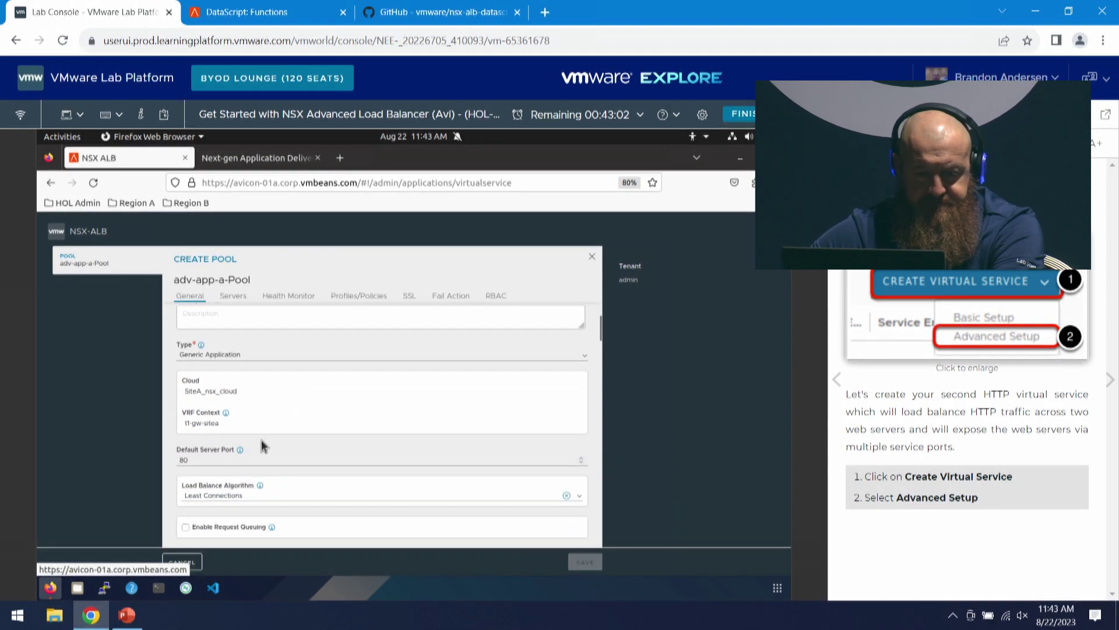
scroll(303, 436, "down", 2)
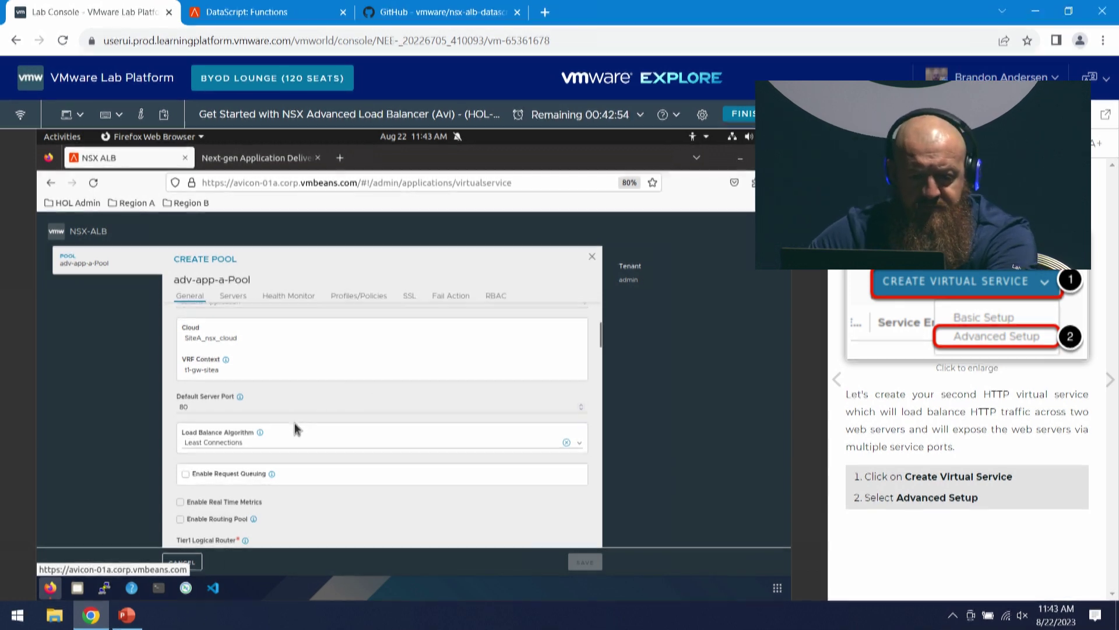
scroll(291, 428, "down", 3)
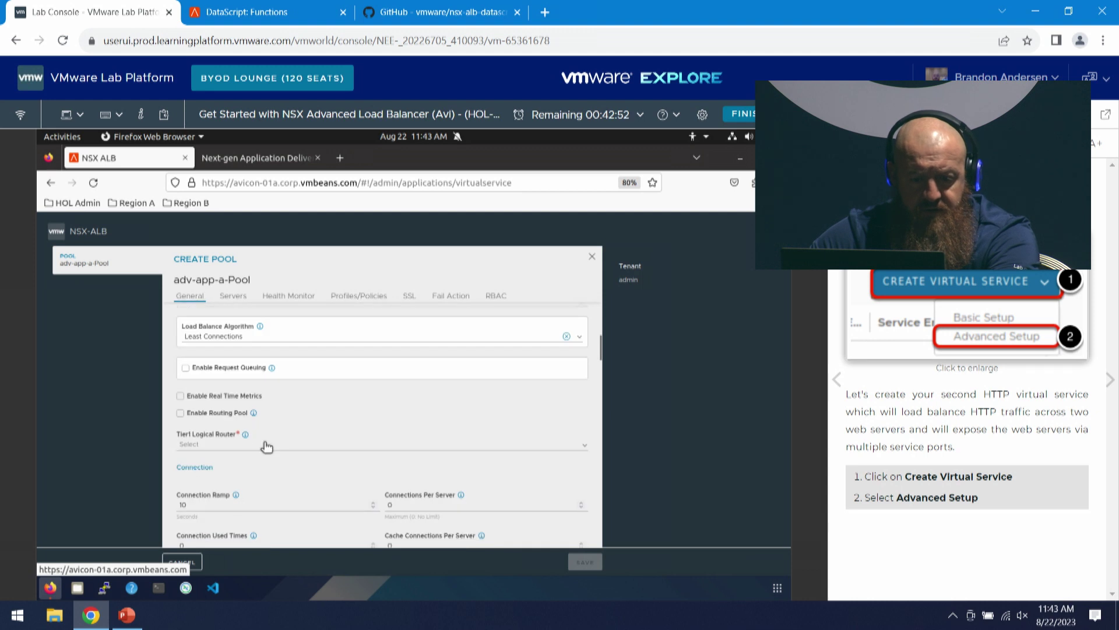
left_click(266, 446)
left_click(230, 461)
- Keep Least Connections as the pool's load balancing algorithm
scroll(303, 465, "up", 1)
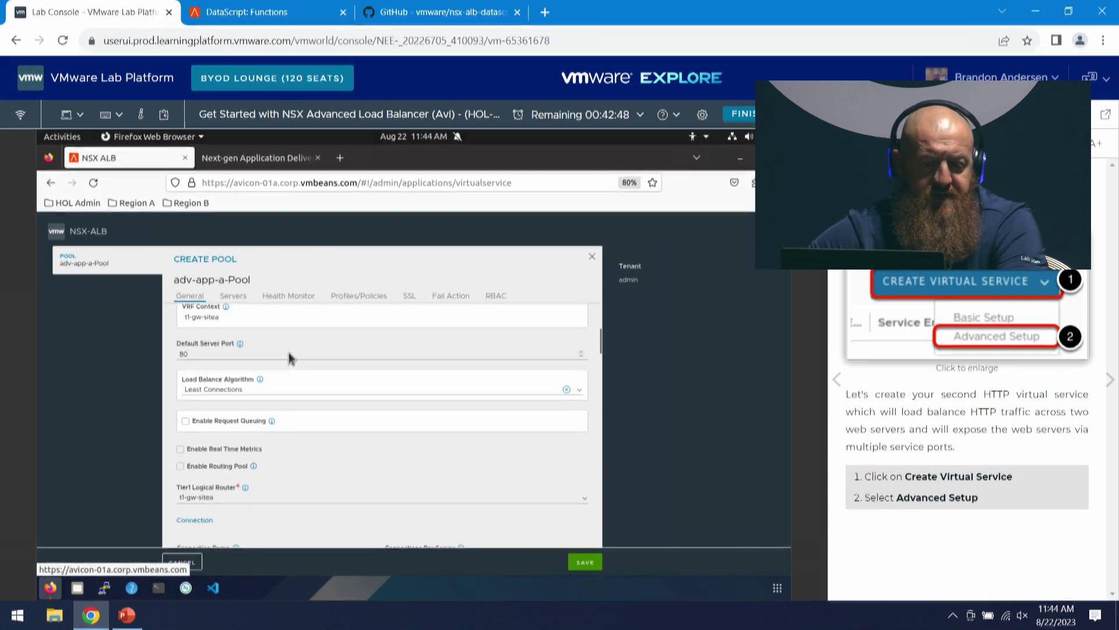
left_click(259, 394)
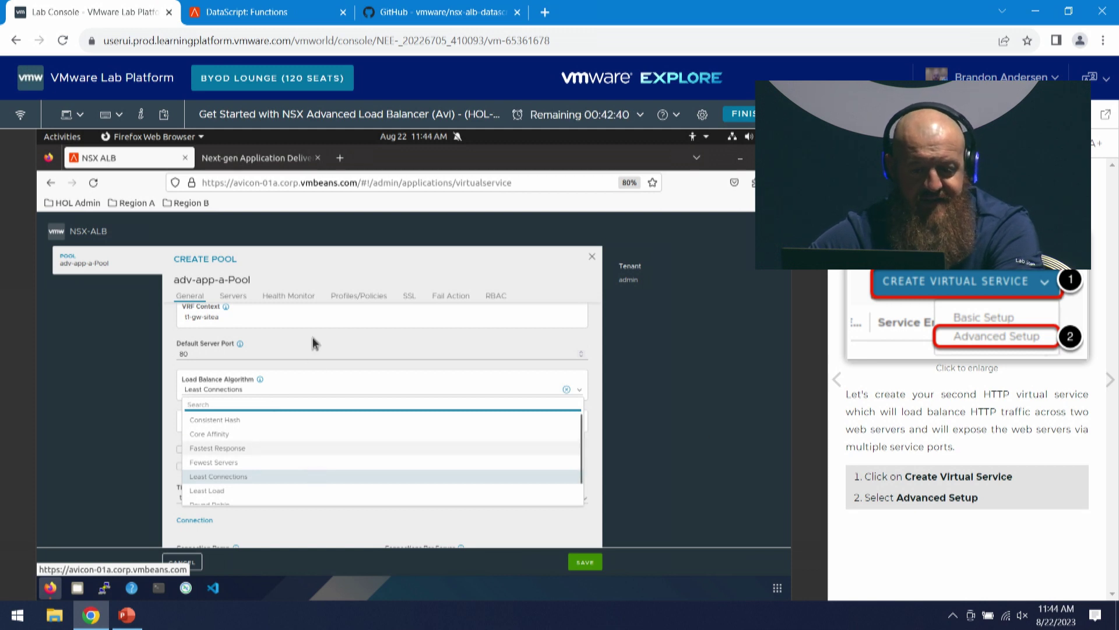
scroll(332, 464, "down", 1)
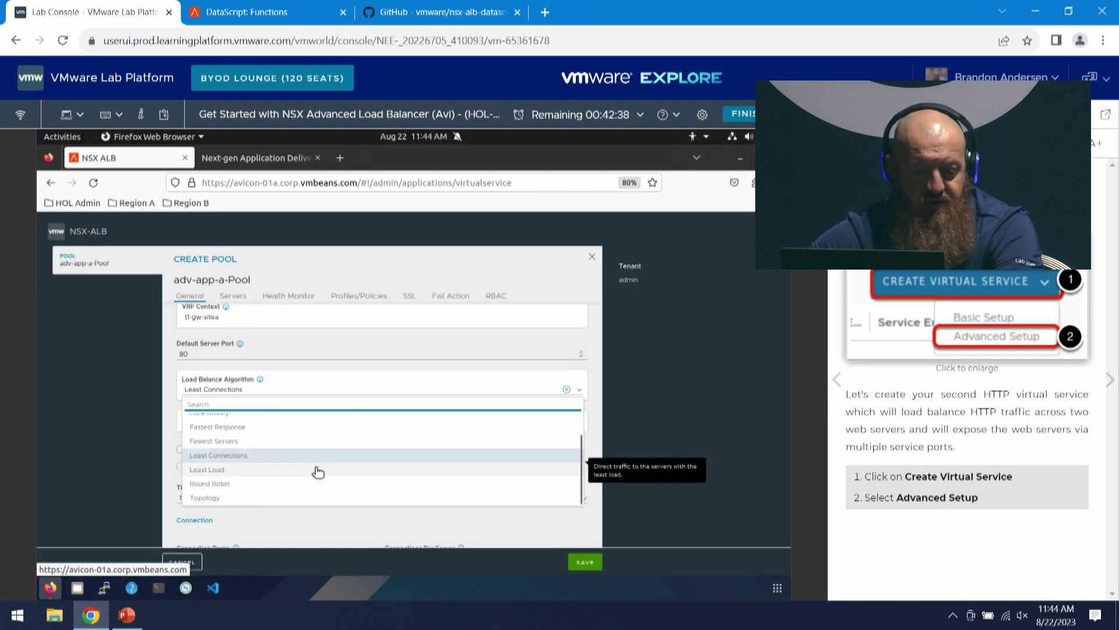
scroll(302, 423, "down", 1)
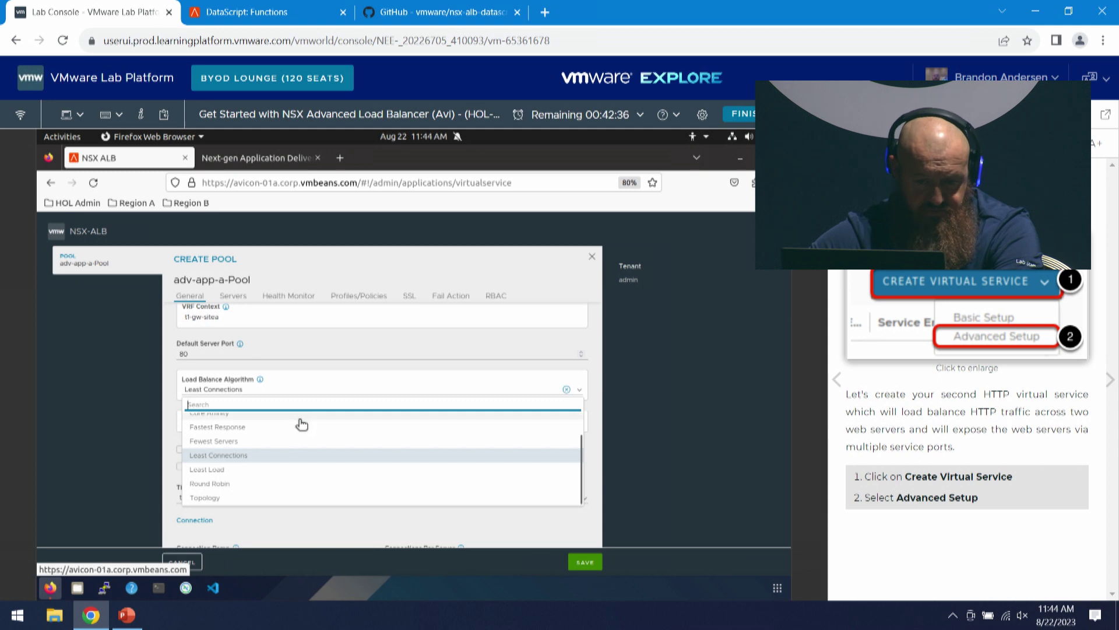
left_click(257, 455)
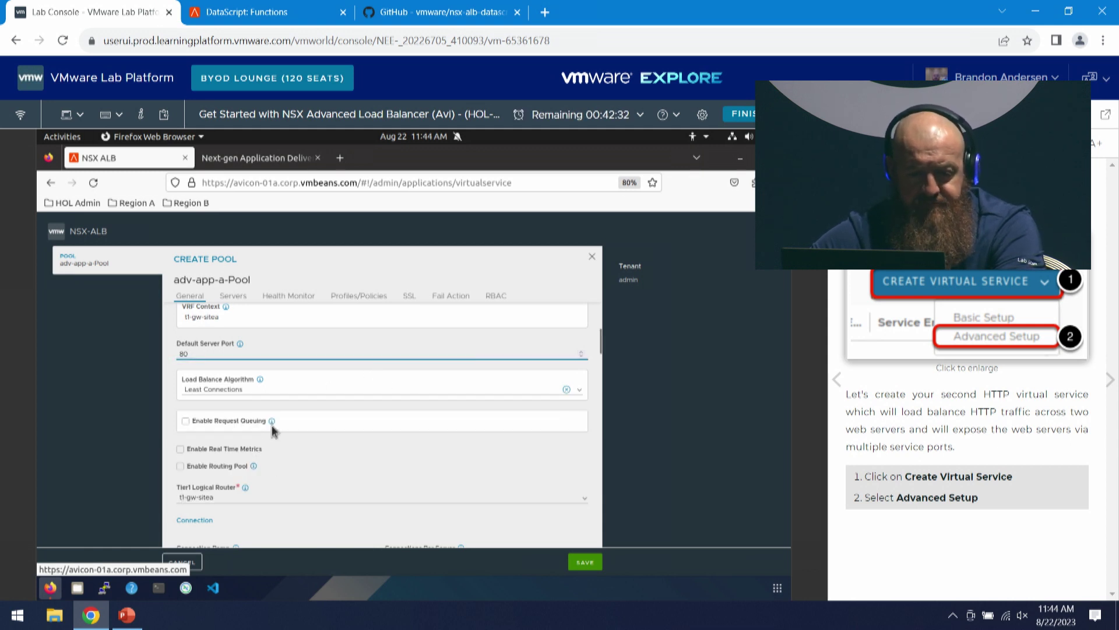
scroll(269, 431, "down", 1)
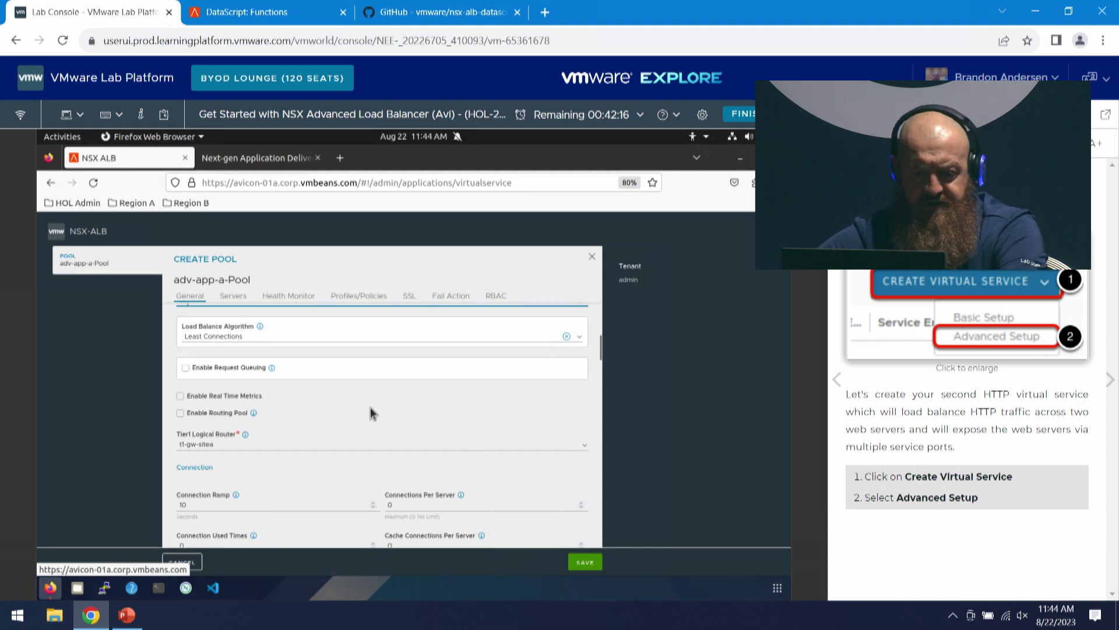
scroll(368, 408, "down", 4)
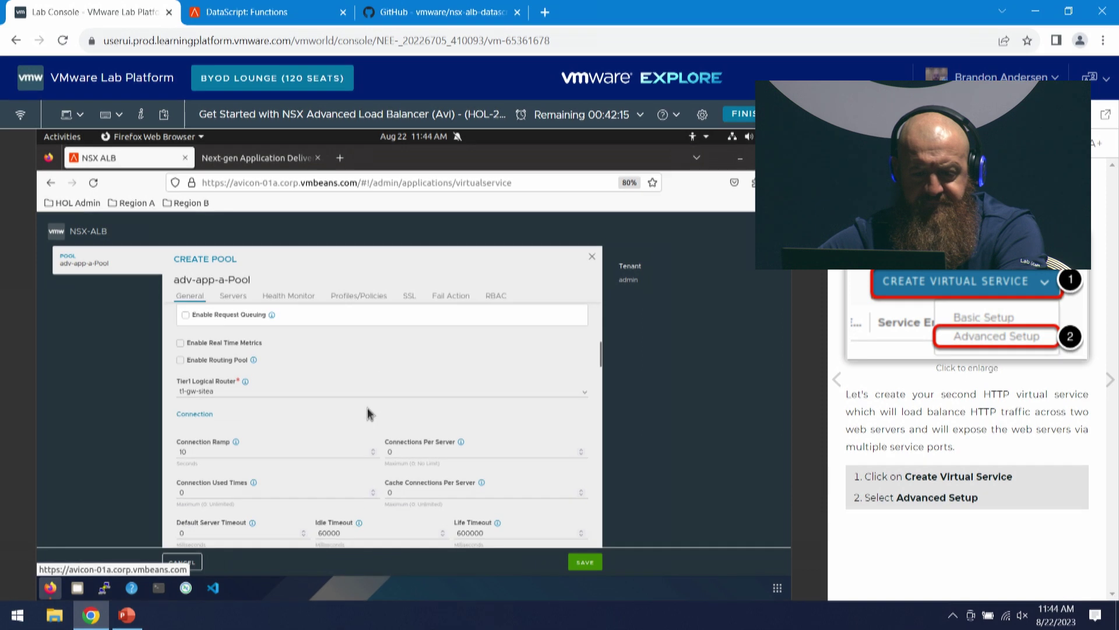
- Go to the pool's Servers section and start entering server IP 172.16
left_click(285, 297)
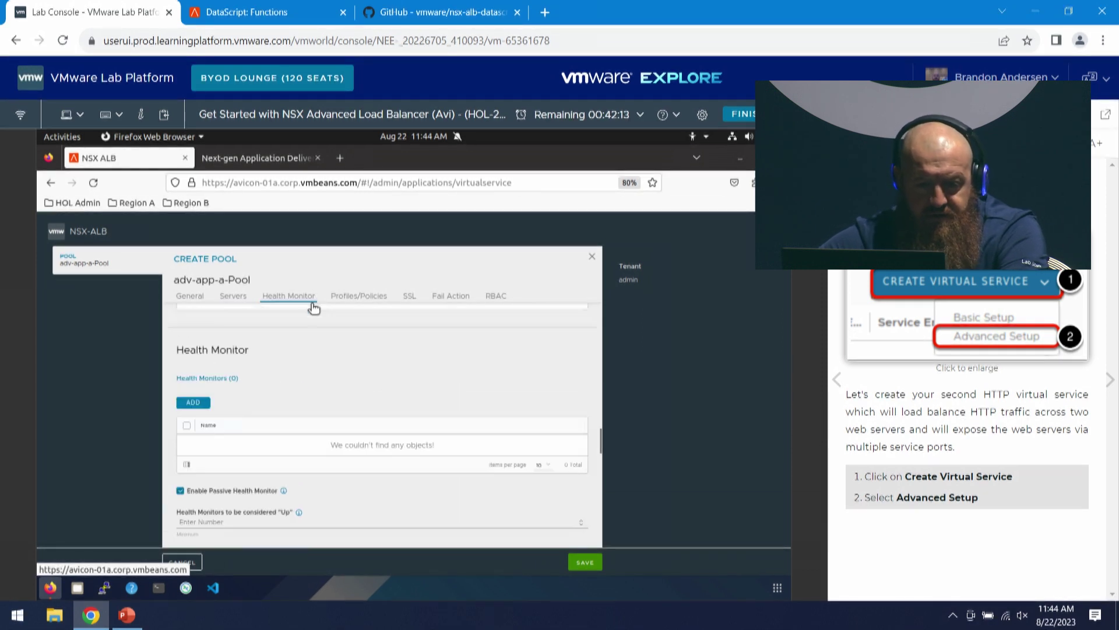
left_click(236, 296)
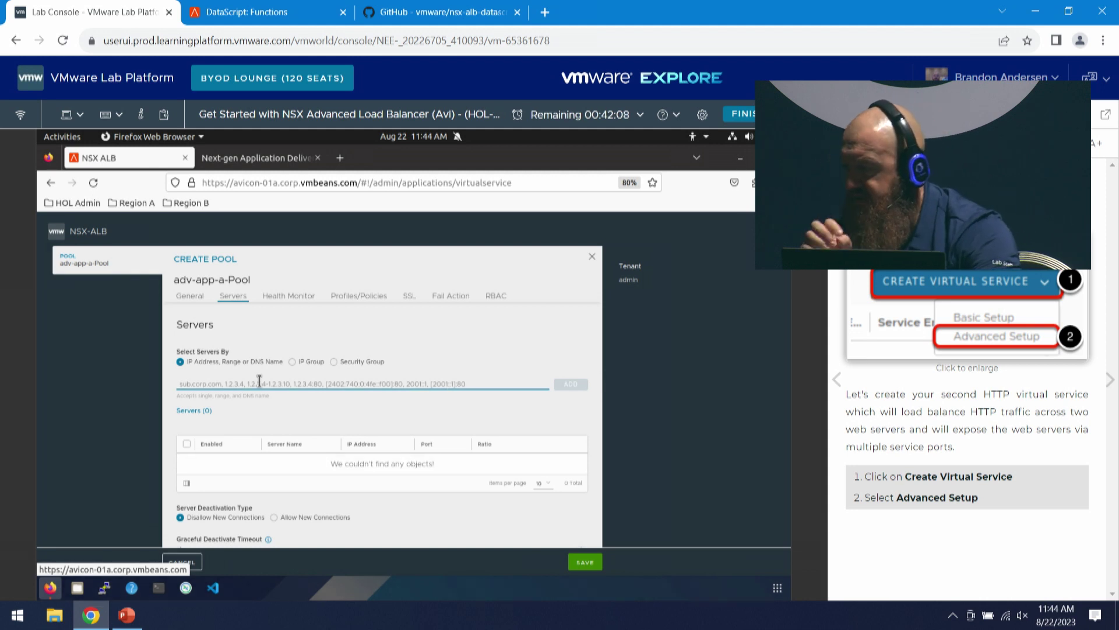
type("172")
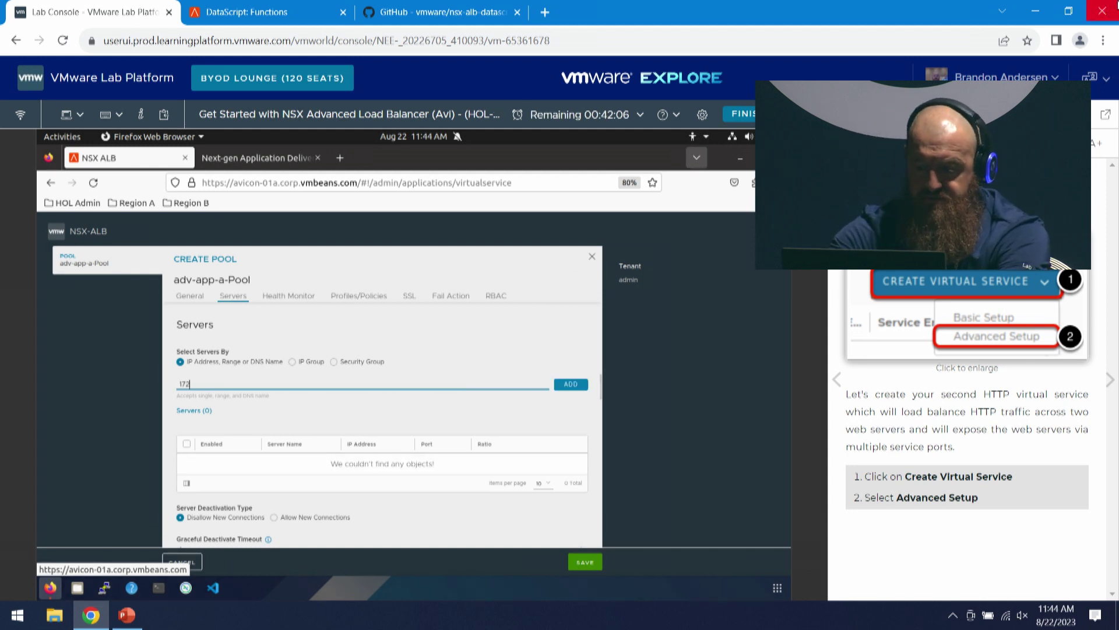
type(".16.21")
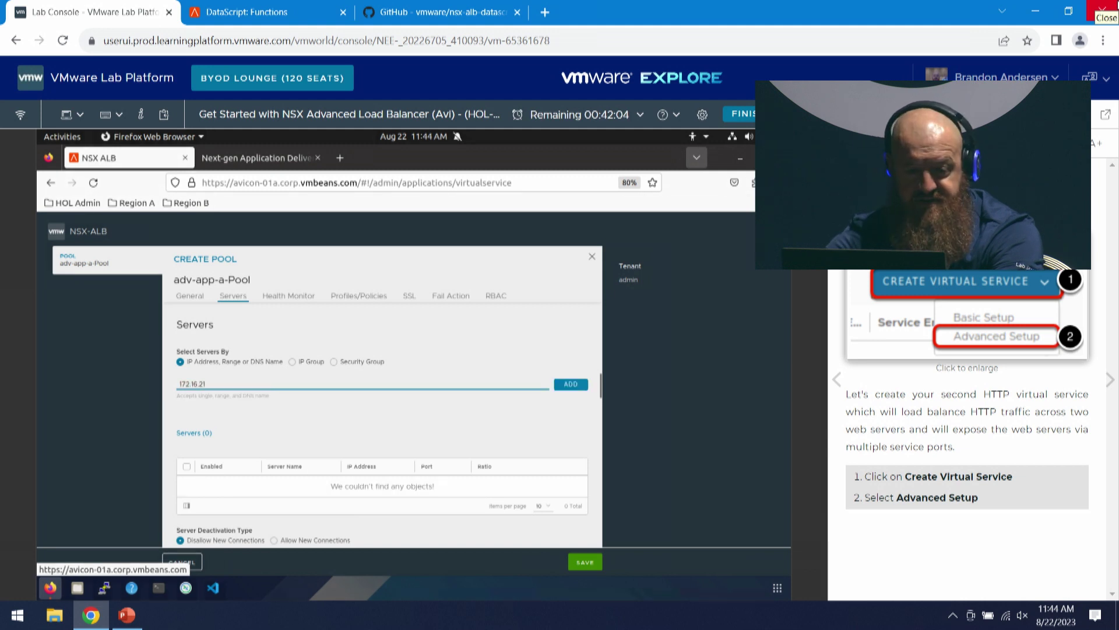
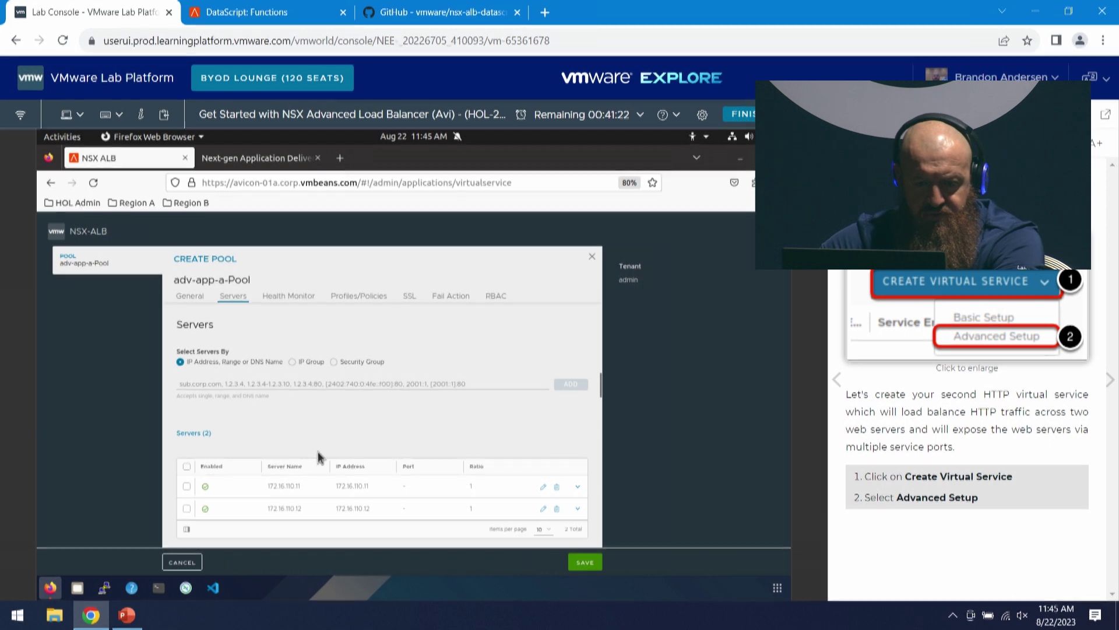
- Open server 172.16.110.11's settings to enter a port, then discard those server edits
scroll(318, 449, "down", 4)
scroll(315, 402, "up", 5)
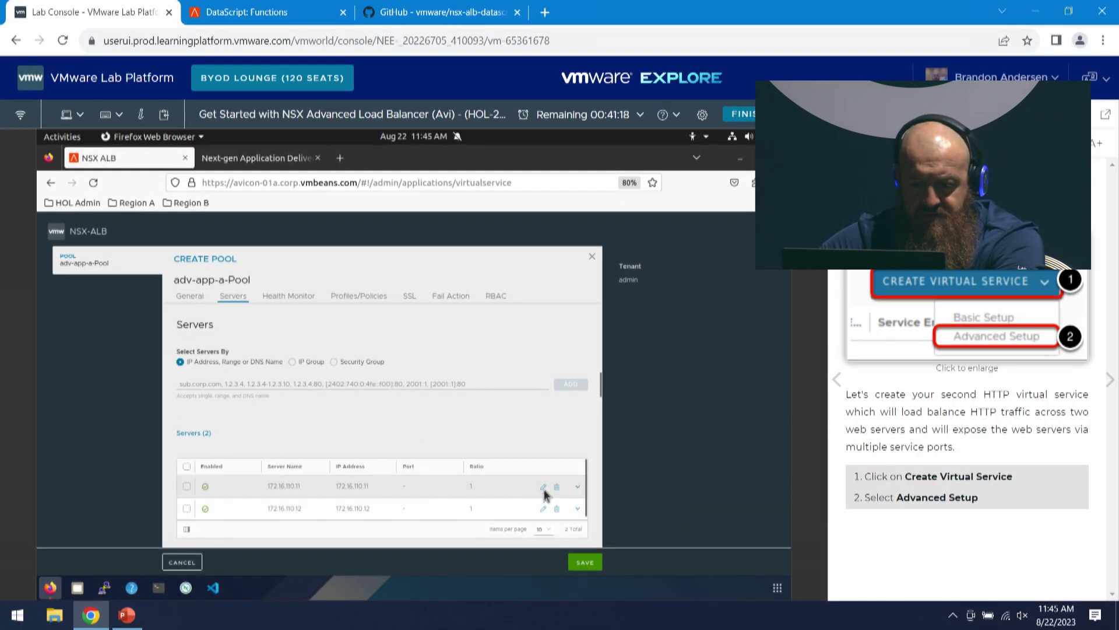
left_click(543, 486)
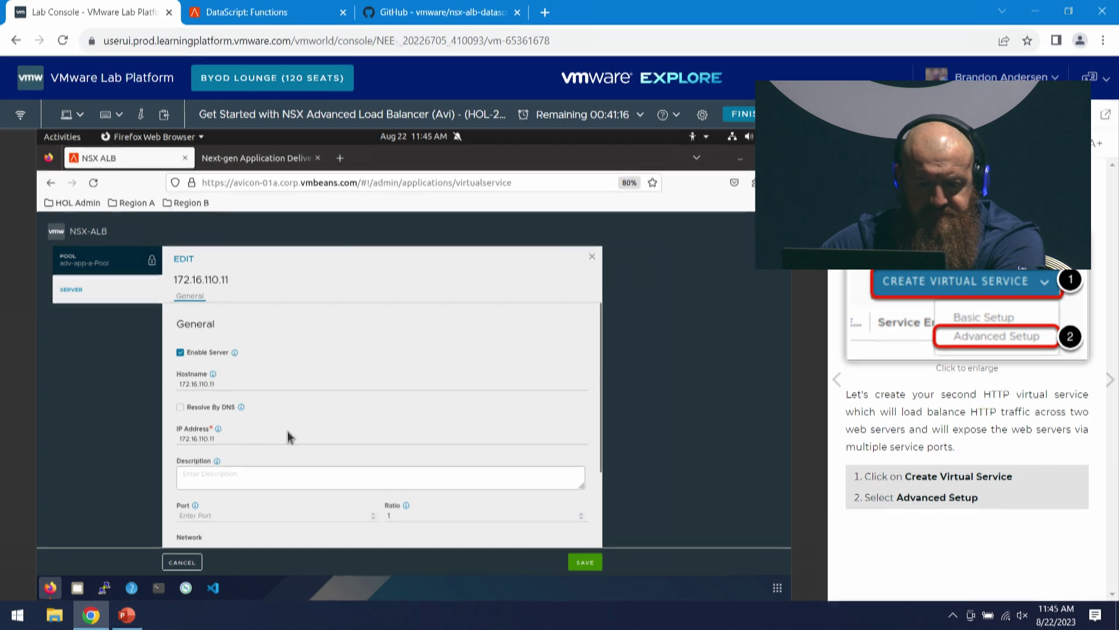
left_click(207, 516)
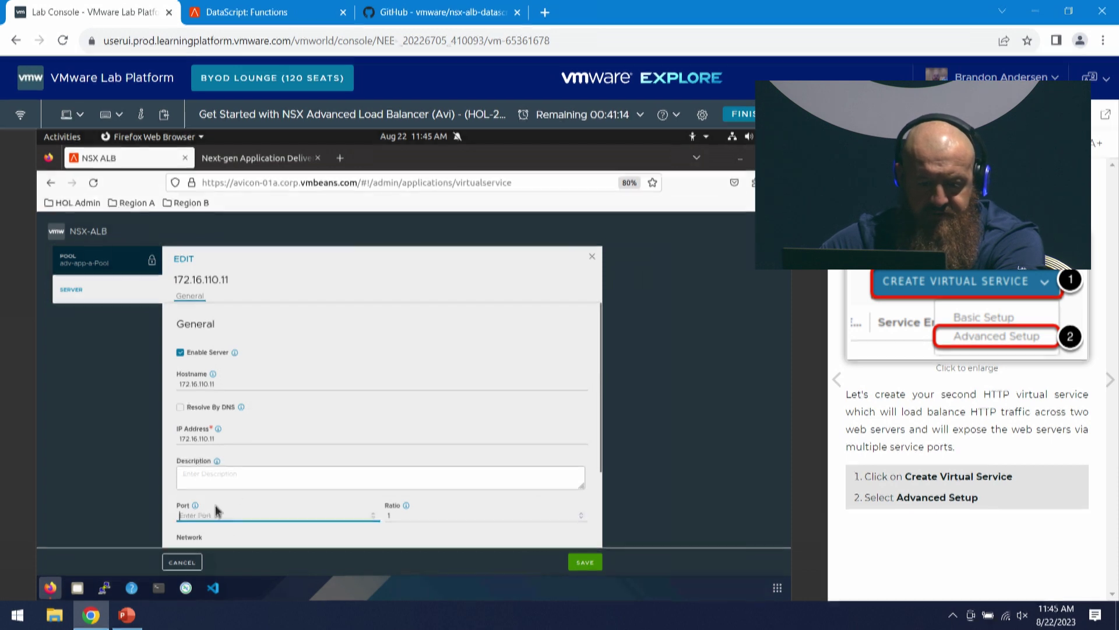
scroll(222, 478, "down", 2)
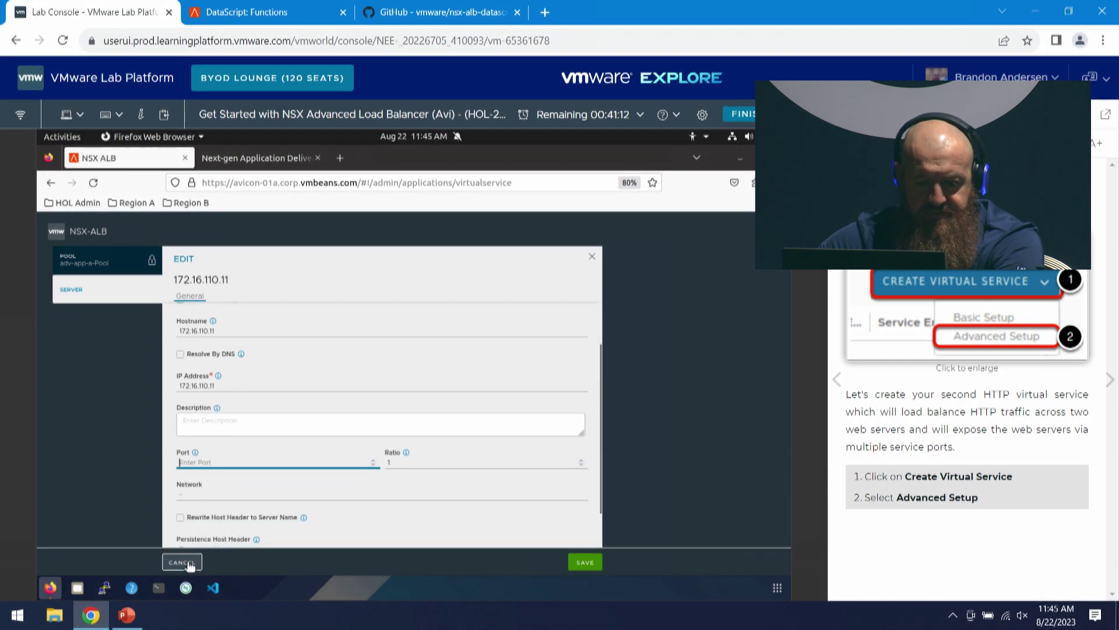
left_click(182, 562)
- Change the pool's Default Server Port from 80 to 30001
scroll(350, 419, "down", 5)
scroll(327, 420, "up", 2)
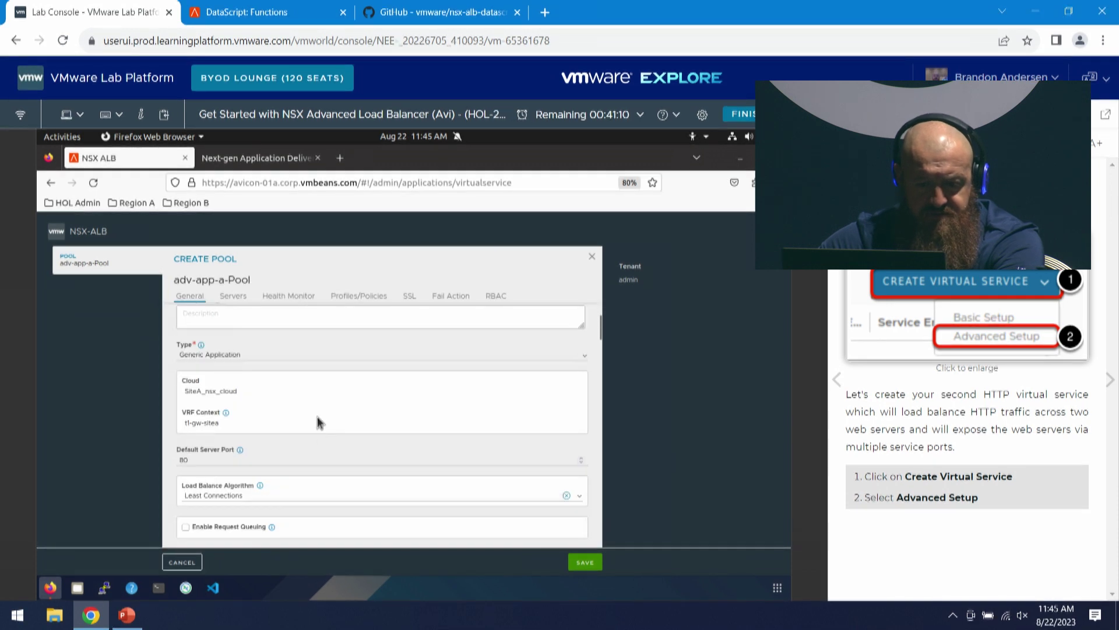
double_click(239, 458)
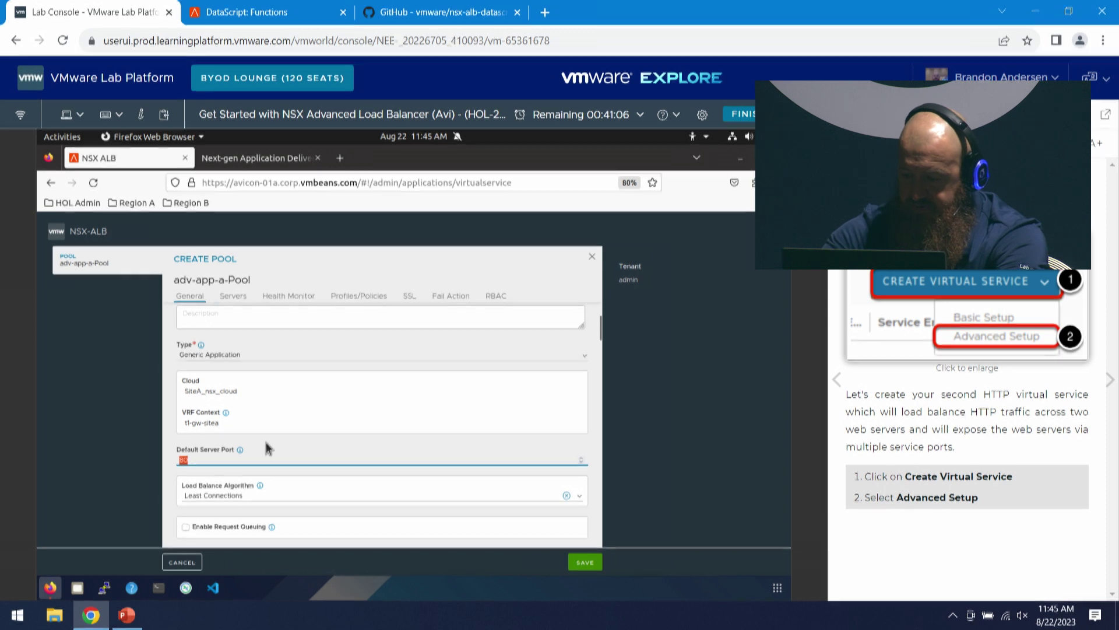
type("3001")
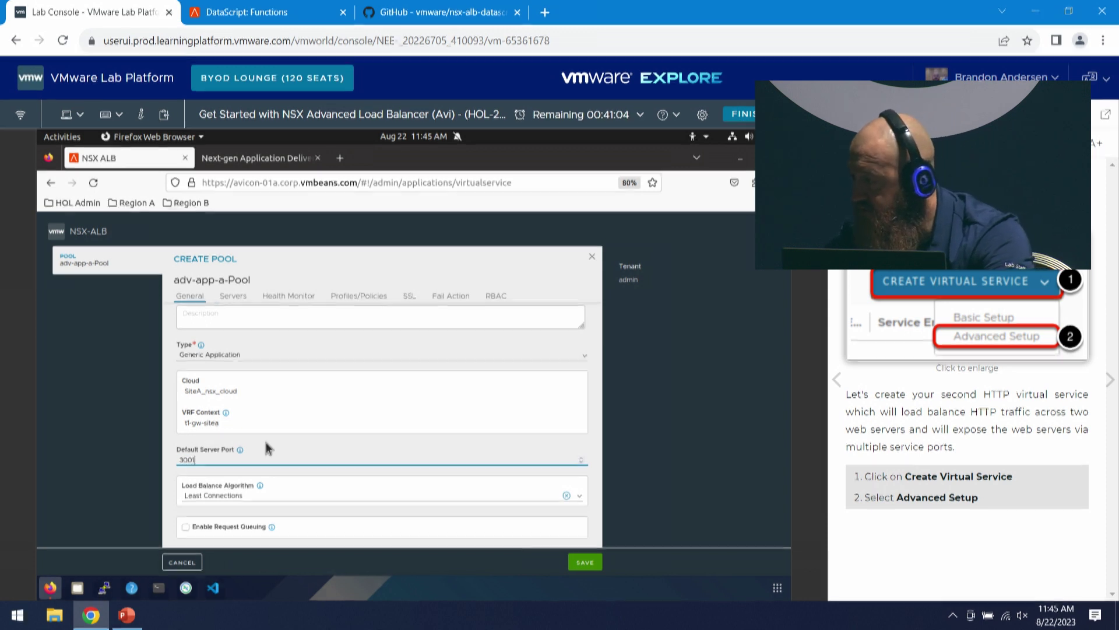
key("BackSpace")
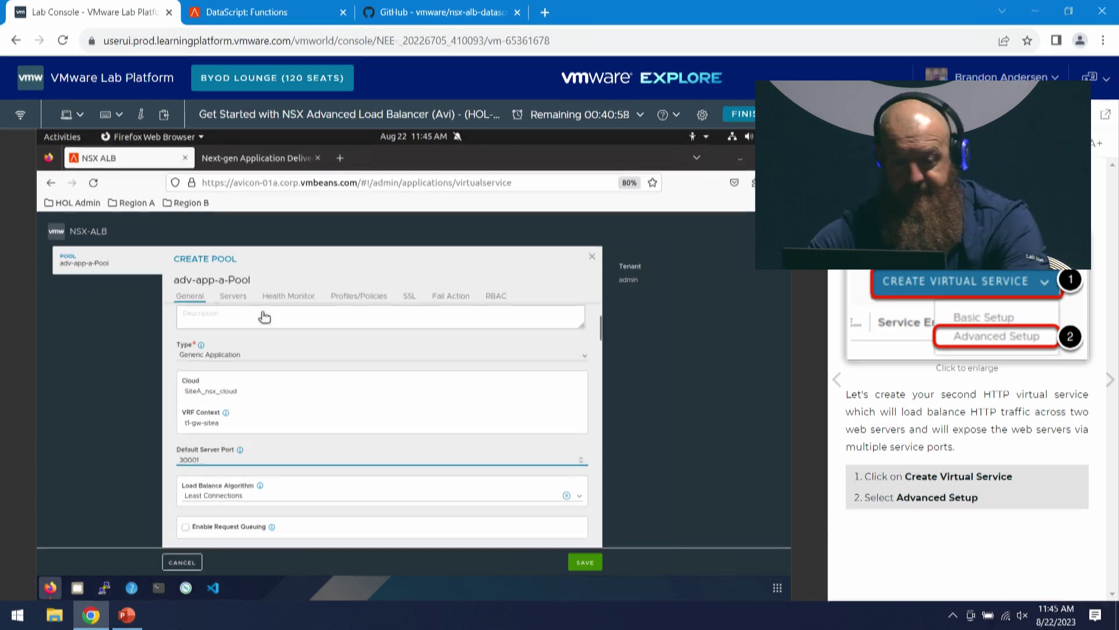
scroll(324, 400, "down", 10)
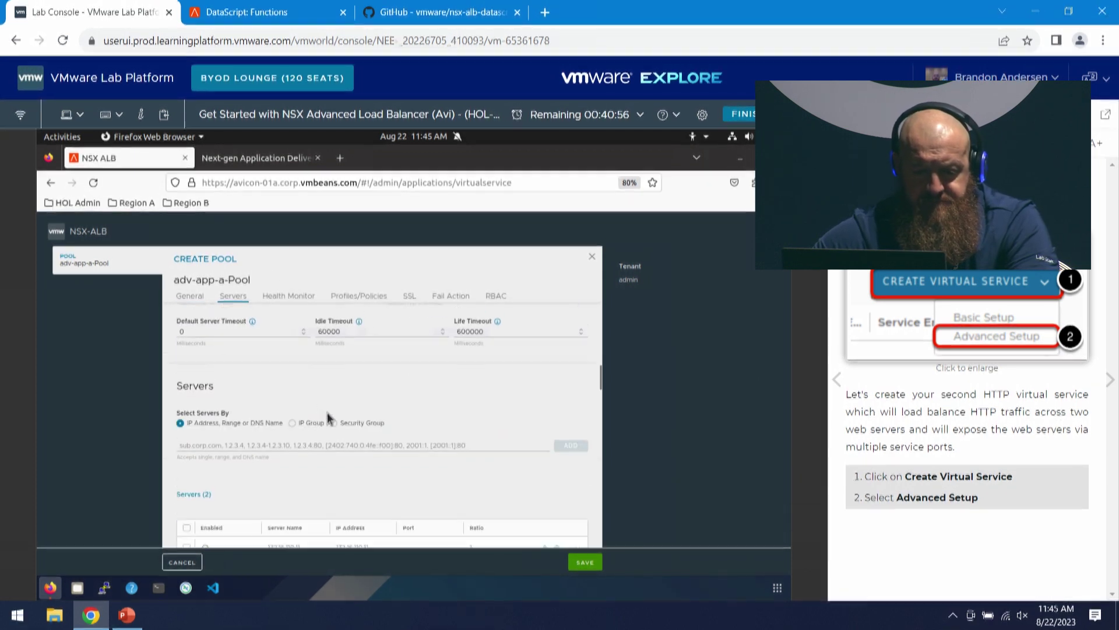
- Add a health monitor entry to adv-app-a-Pool and select System-HTTP
left_click(286, 298)
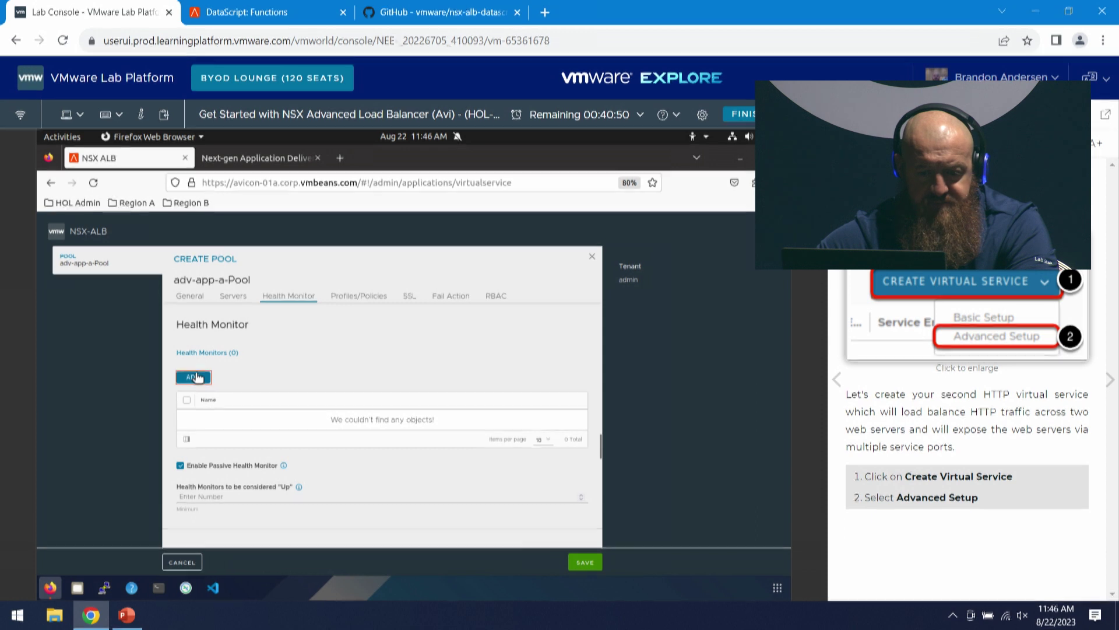
left_click(195, 377)
left_click(461, 421)
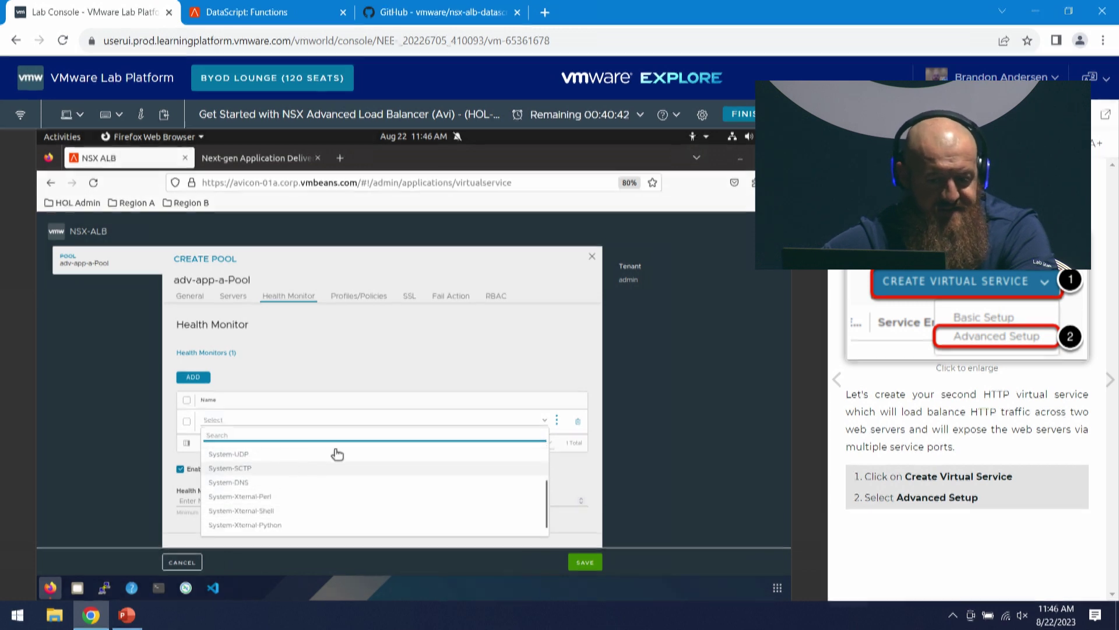
scroll(280, 482, "up", 2)
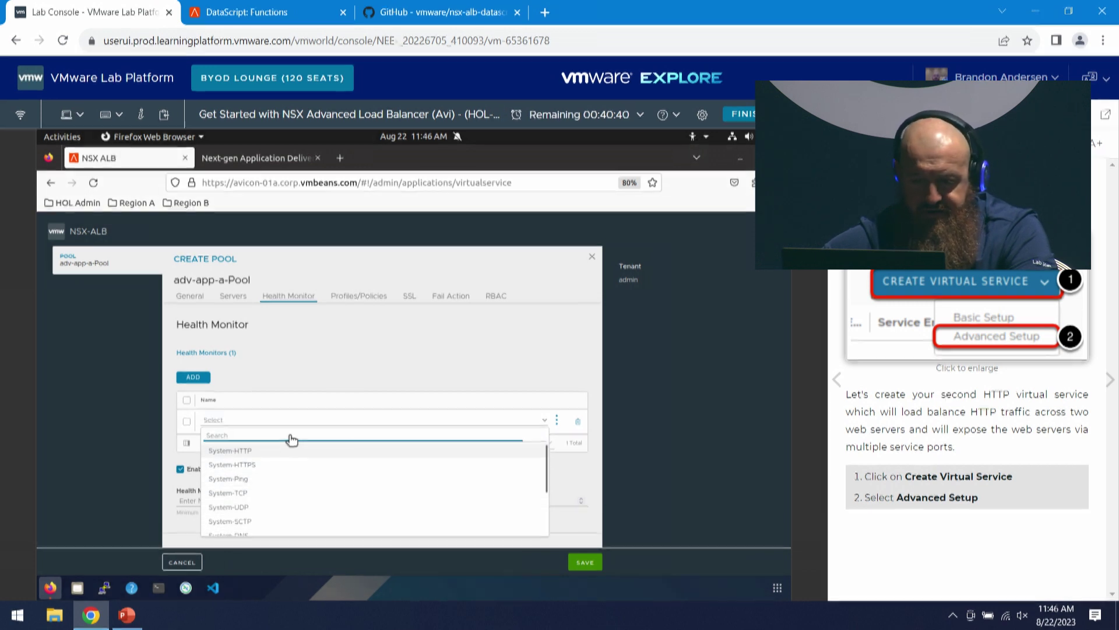
left_click(272, 451)
left_click(557, 421)
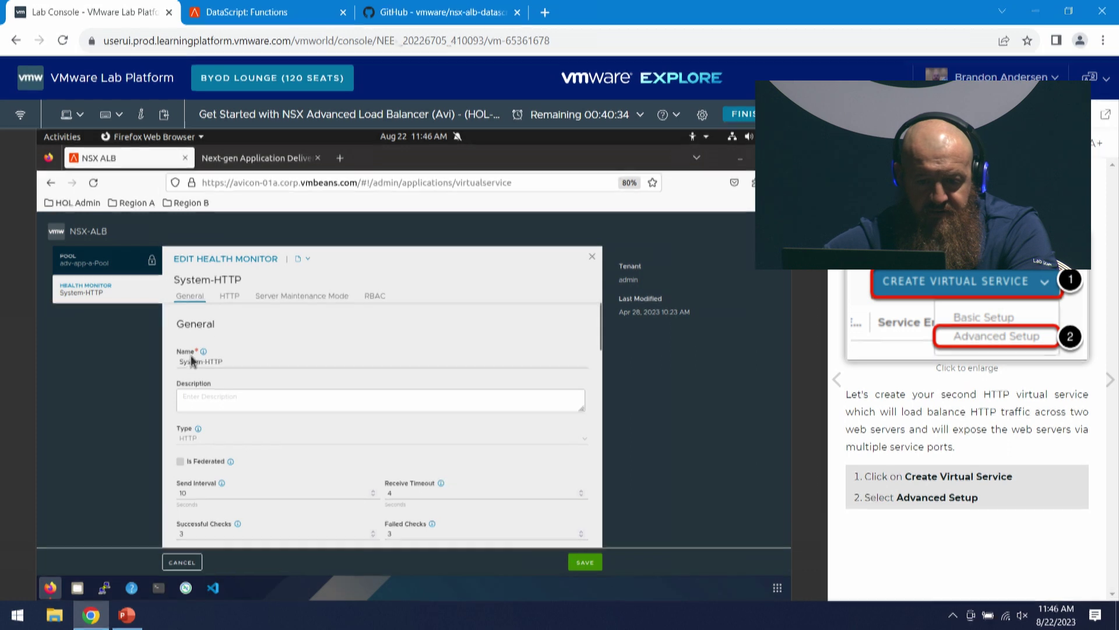
scroll(214, 330, "down", 3)
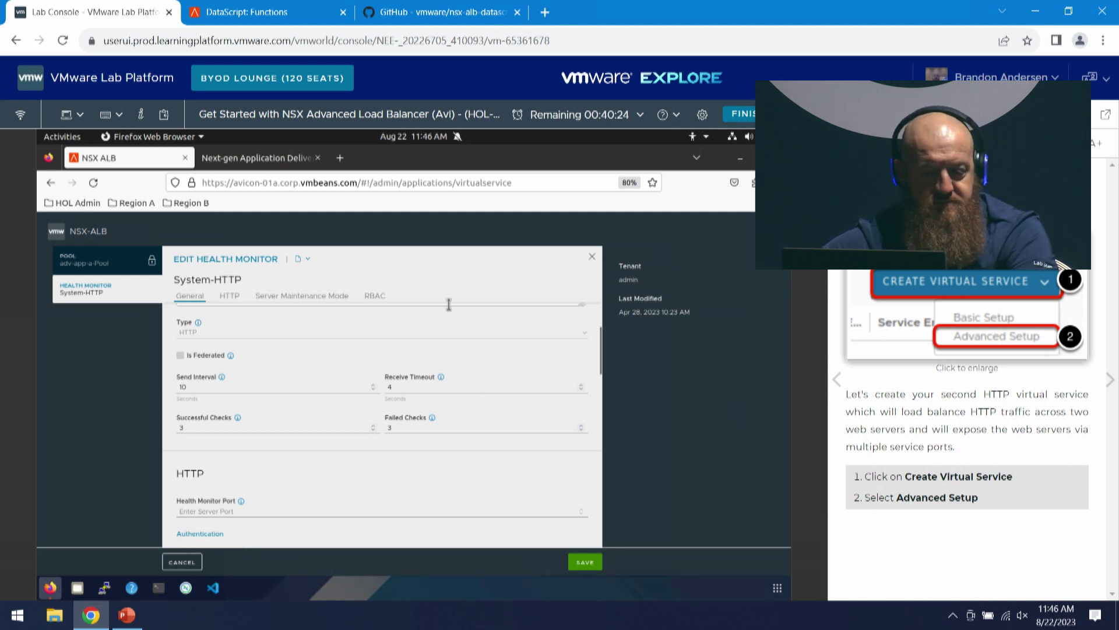
scroll(331, 419, "down", 2)
scroll(291, 427, "down", 2)
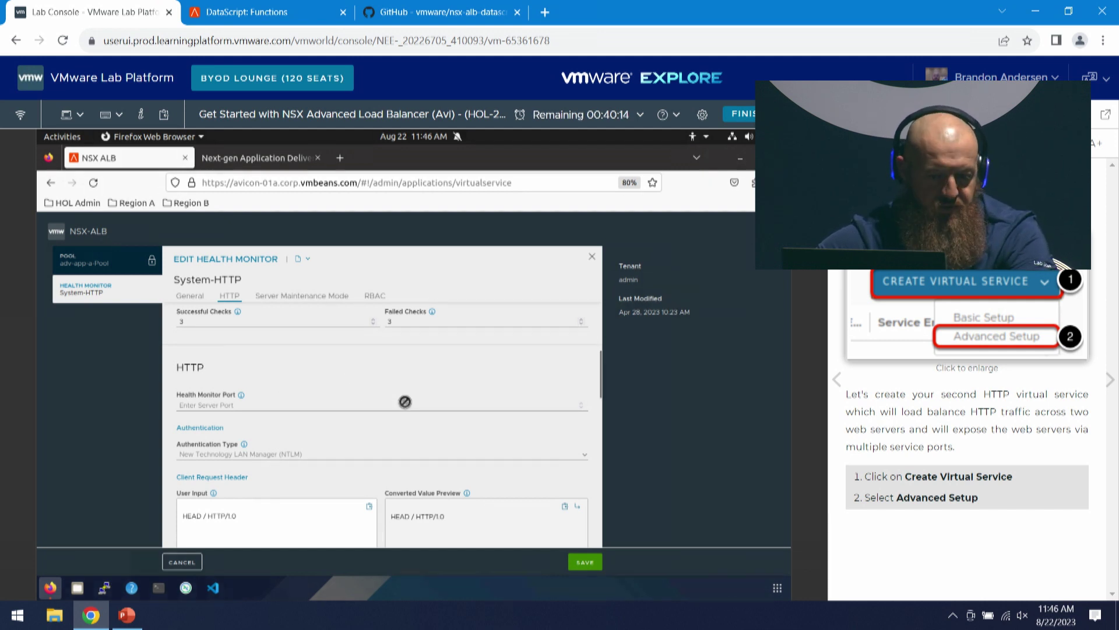
scroll(303, 431, "down", 2)
scroll(309, 438, "down", 2)
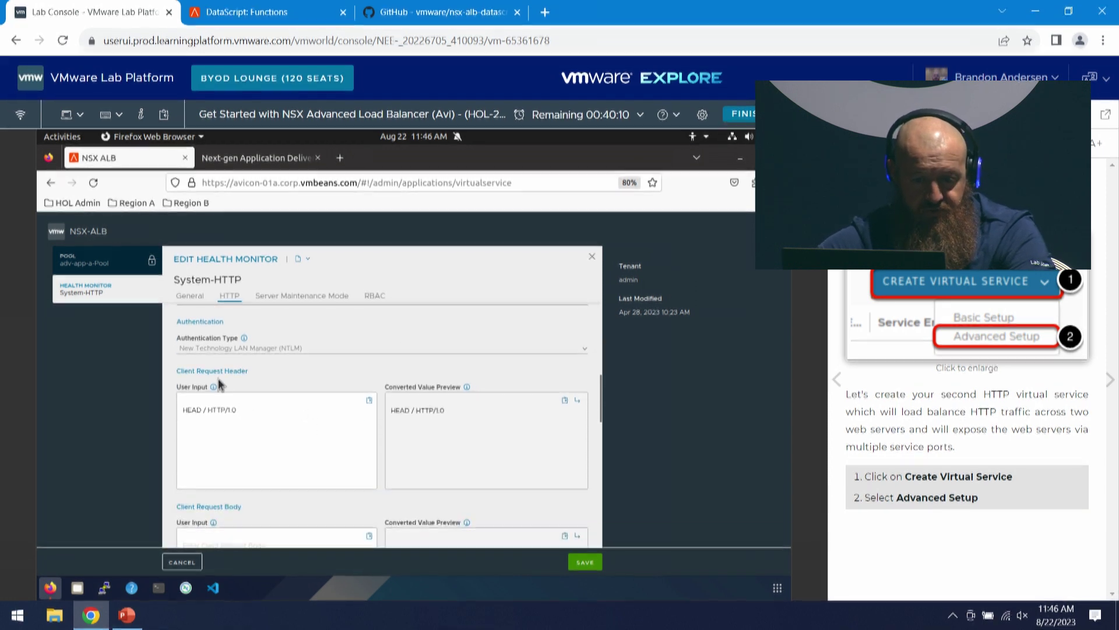
scroll(303, 367, "down", 2)
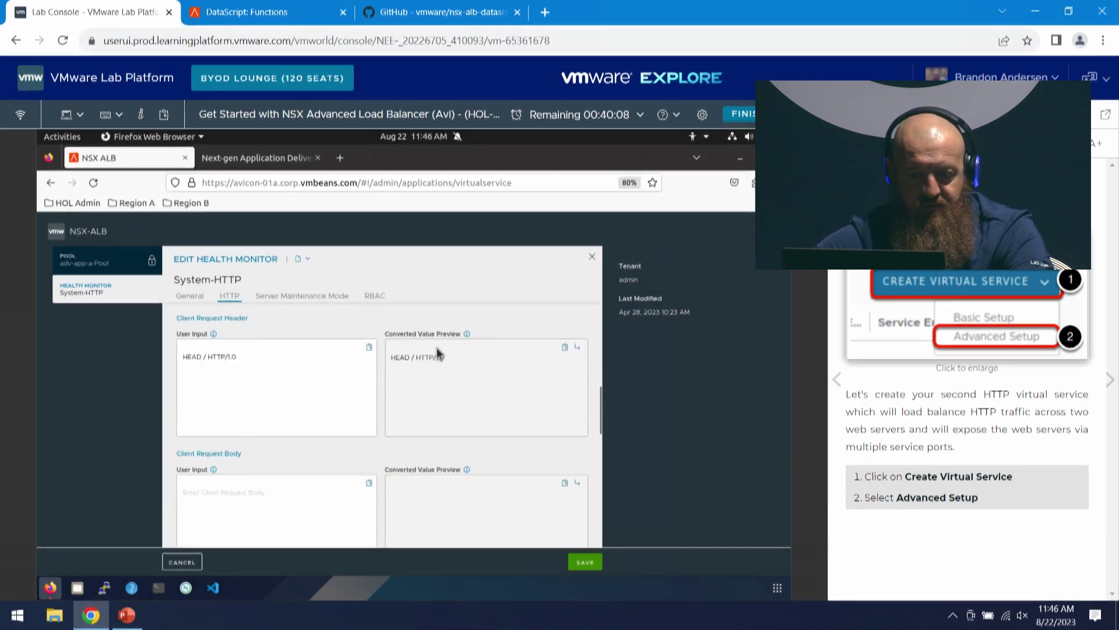
scroll(423, 353, "down", 6)
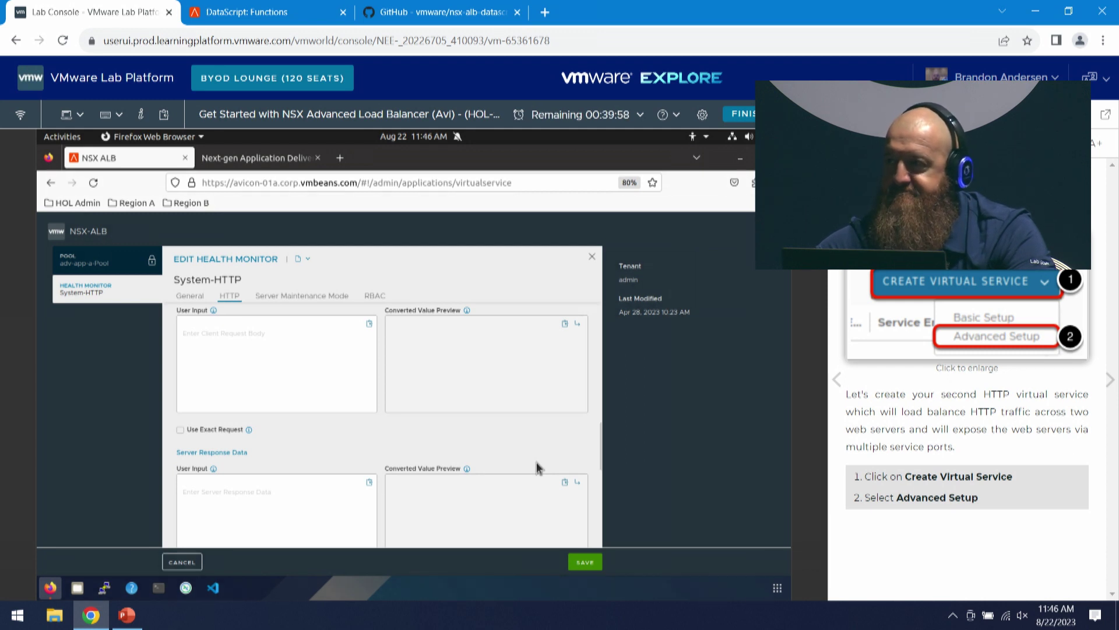
scroll(449, 368, "down", 5)
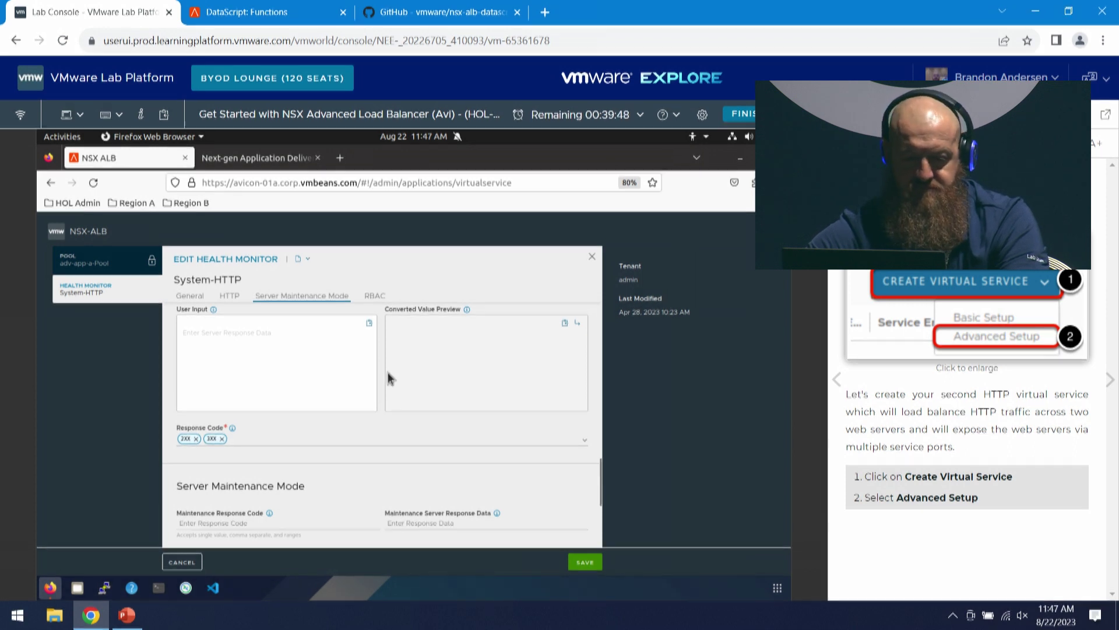
scroll(410, 373, "down", 2)
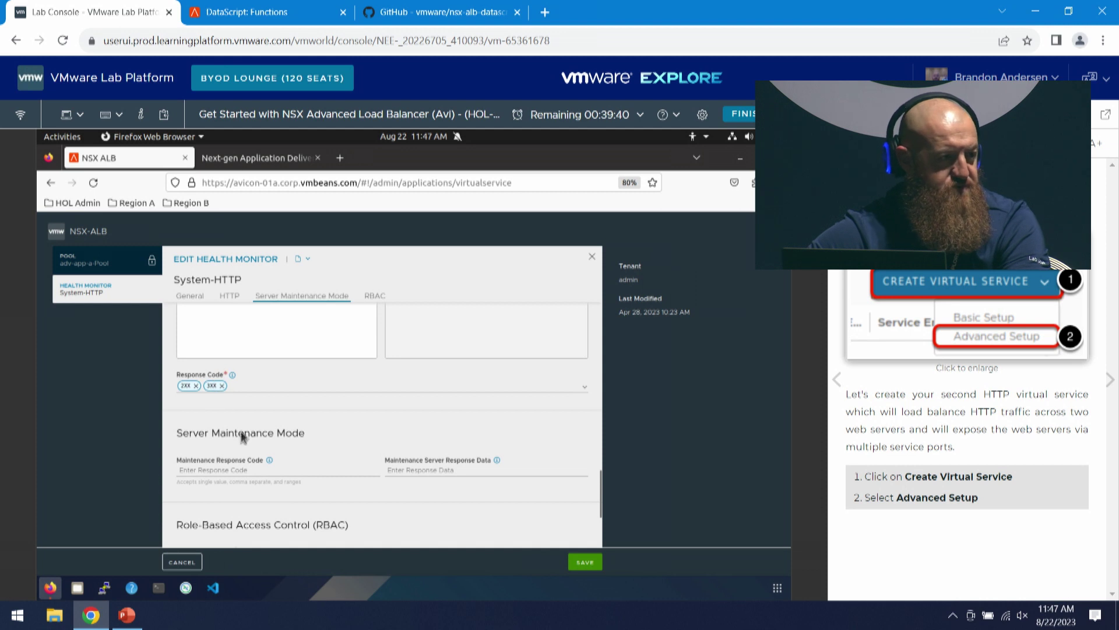
scroll(429, 457, "down", 2)
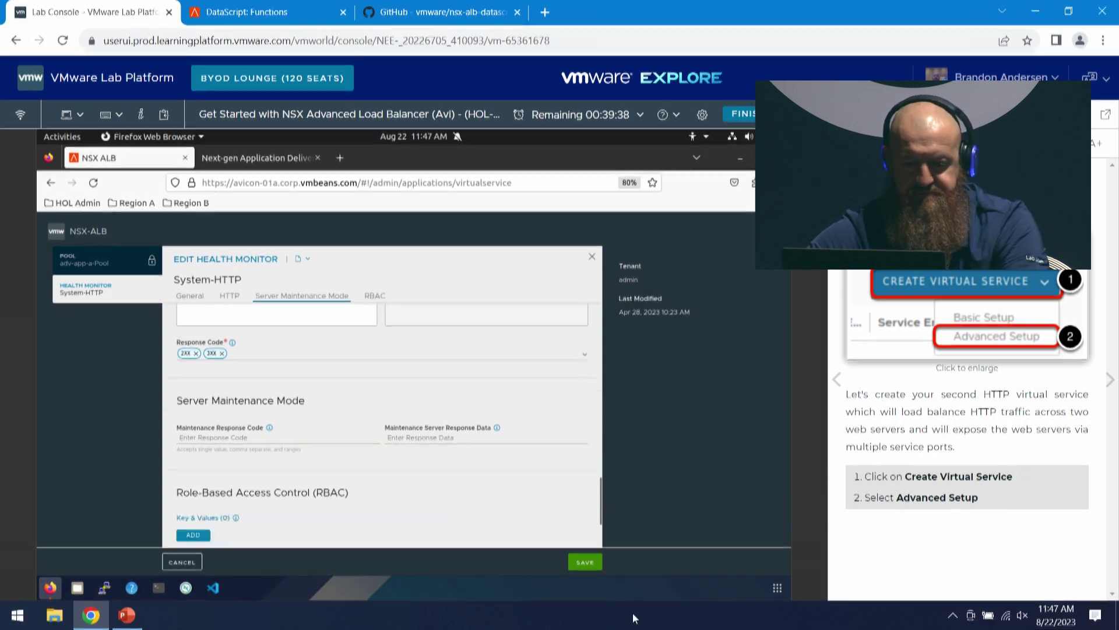
left_click(586, 561)
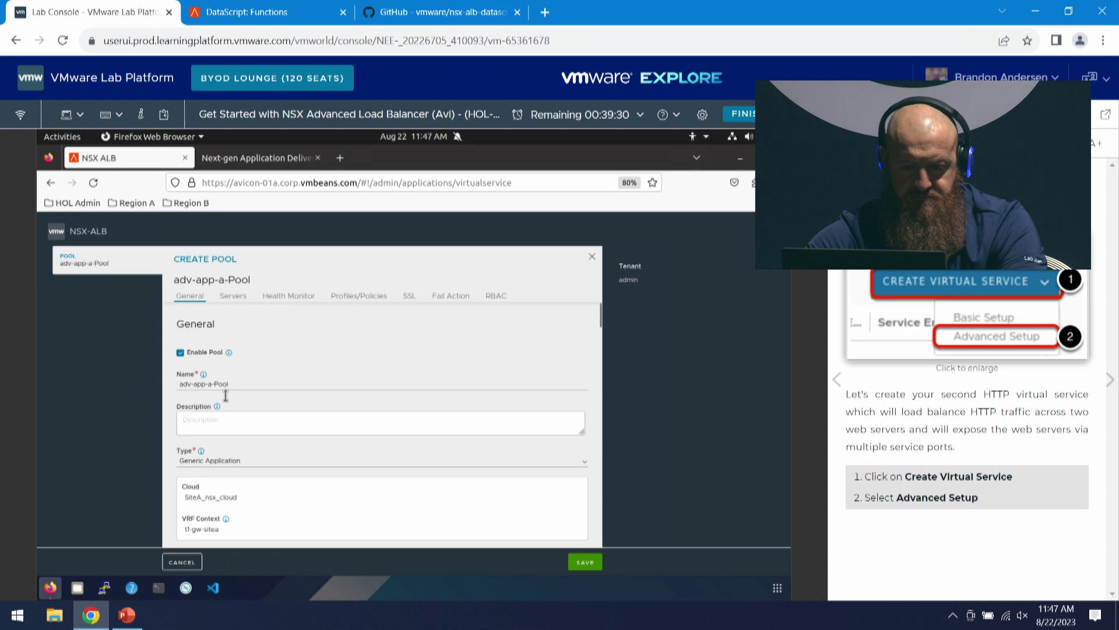
scroll(320, 393, "down", 2)
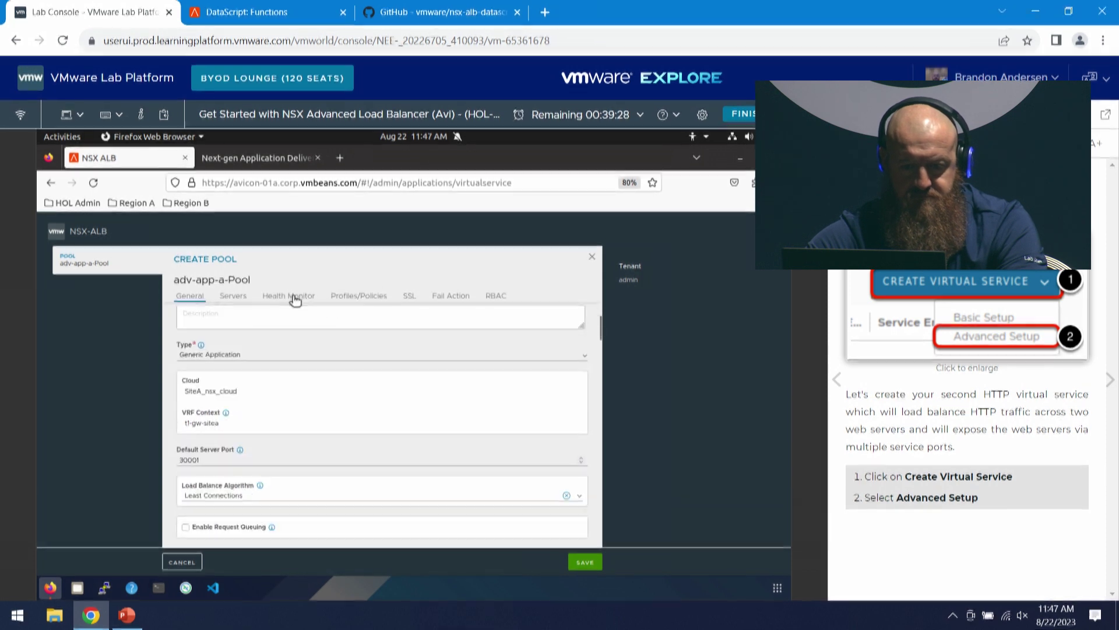
left_click(295, 298)
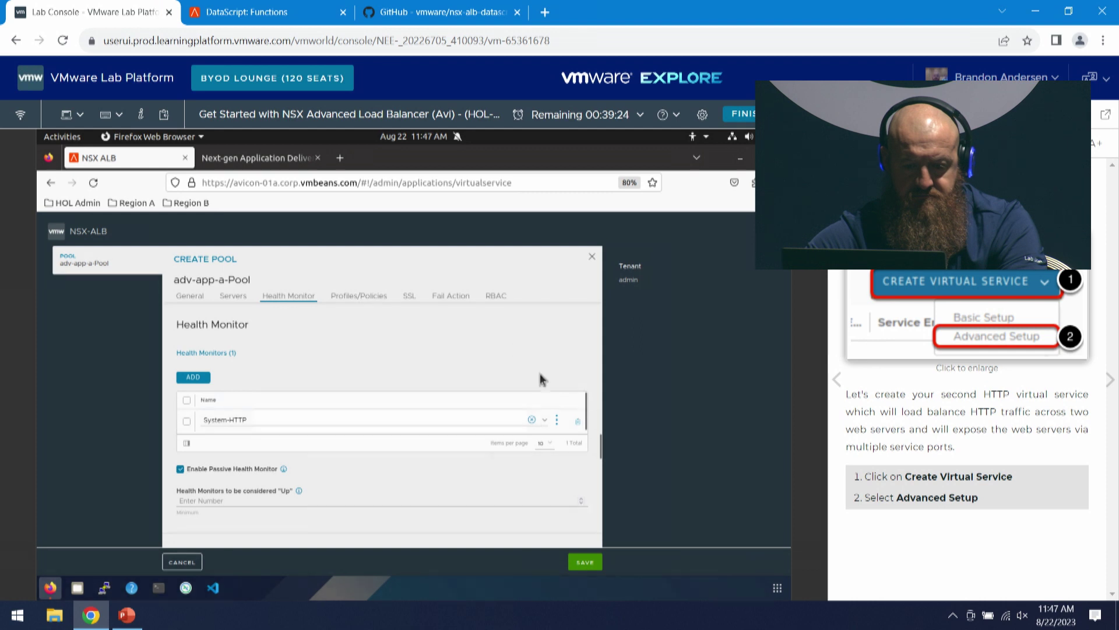
left_click(538, 422)
scroll(313, 490, "down", 3)
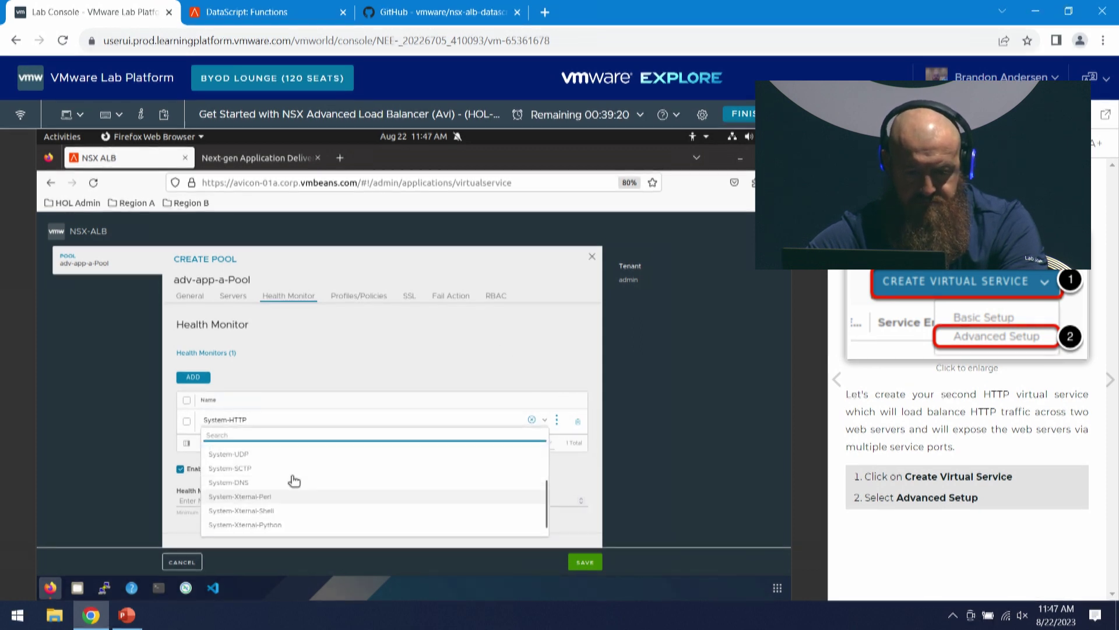
scroll(287, 484, "up", 3)
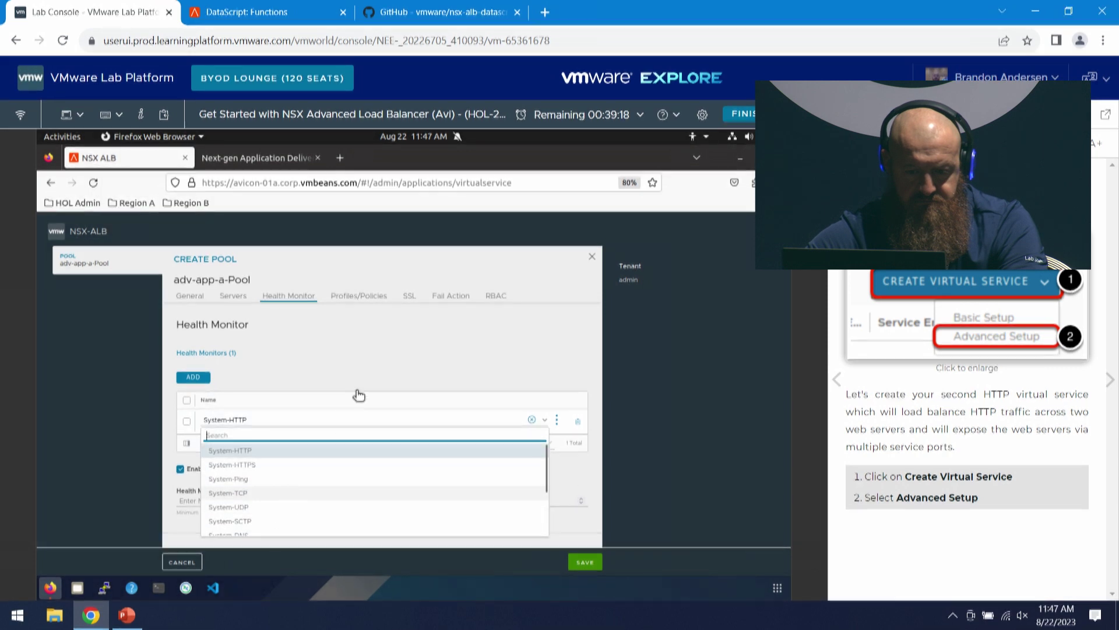
left_click(343, 424)
scroll(389, 381, "down", 2)
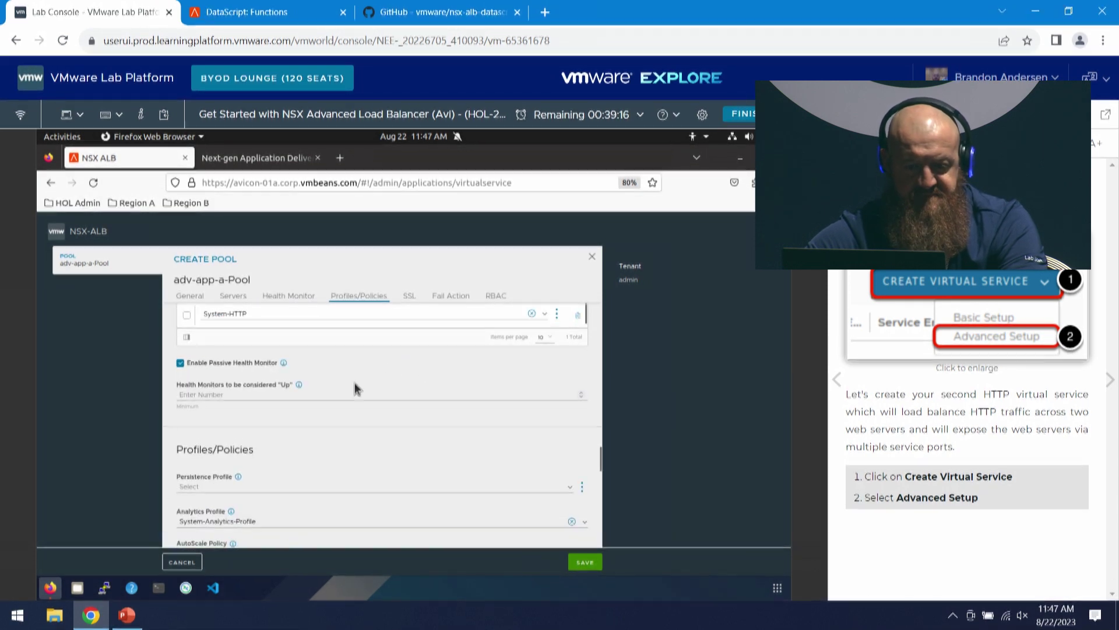
scroll(305, 362, "down", 1)
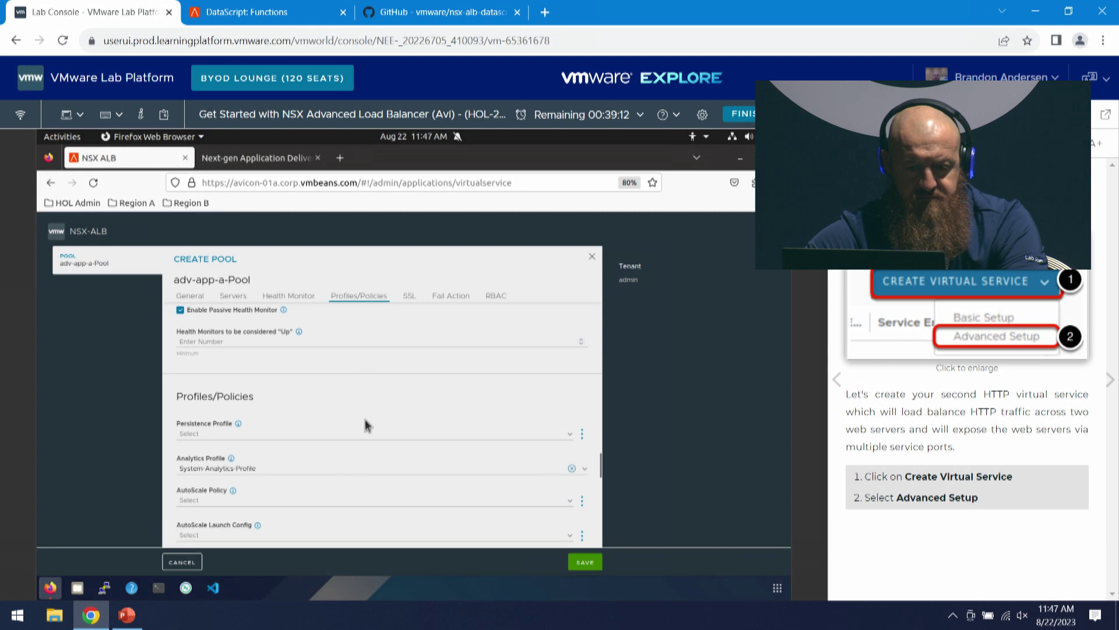
scroll(373, 408, "up", 1)
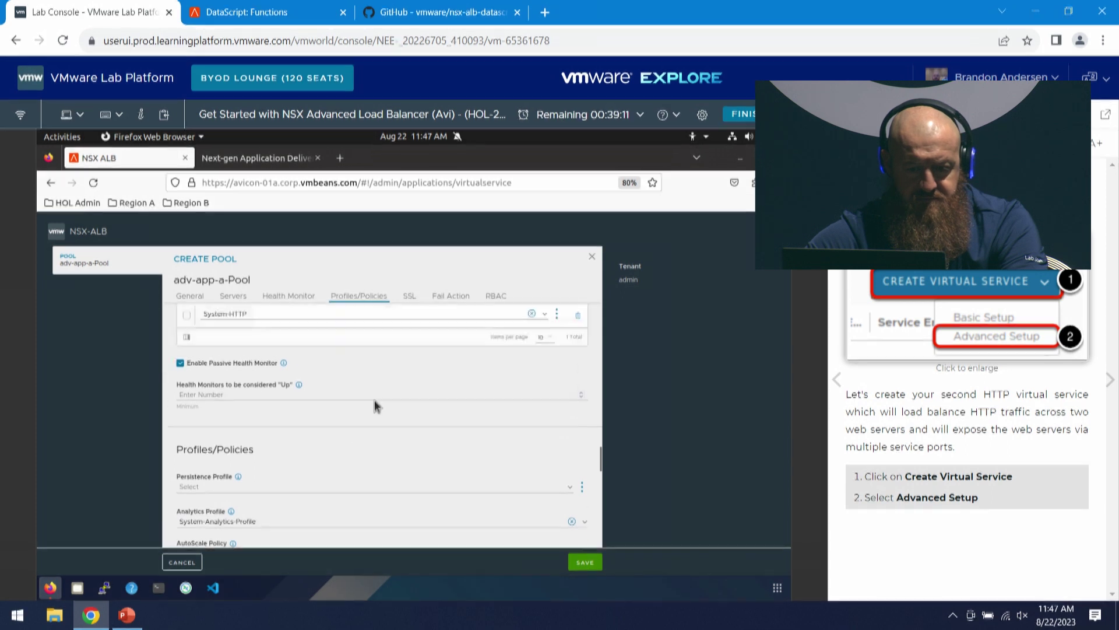
left_click(286, 487)
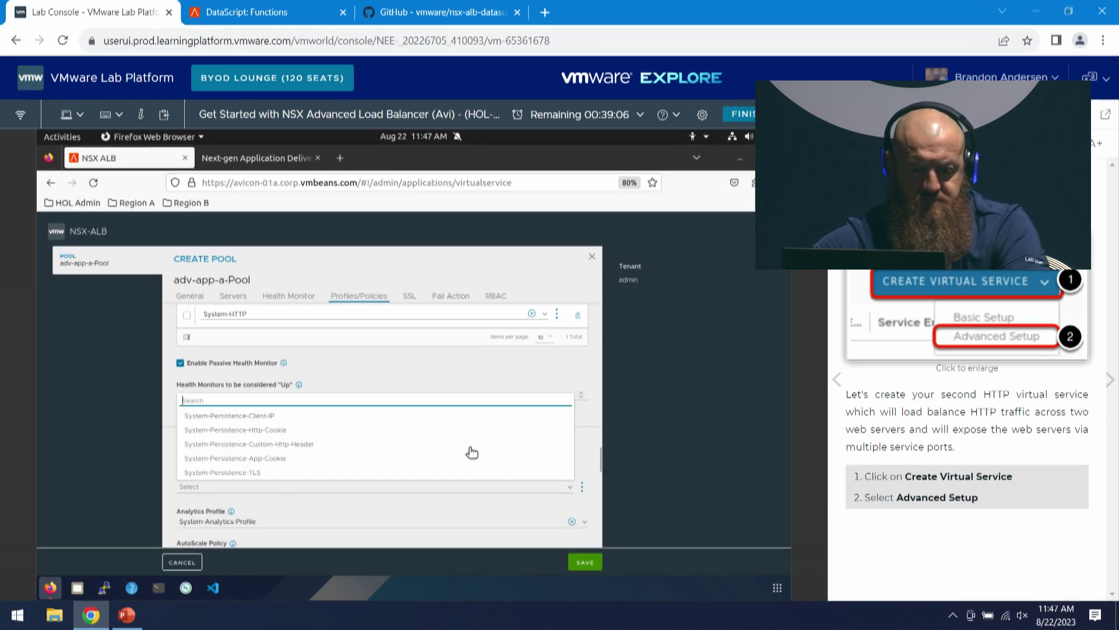
left_click(547, 376)
scroll(431, 411, "down", 1)
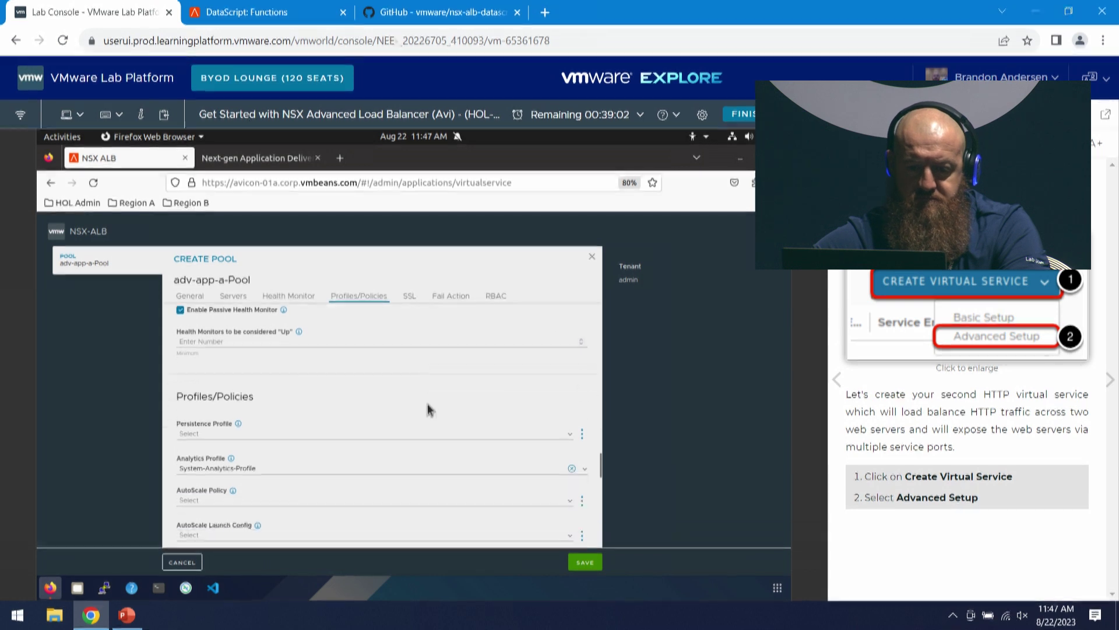
scroll(424, 391, "up", 3)
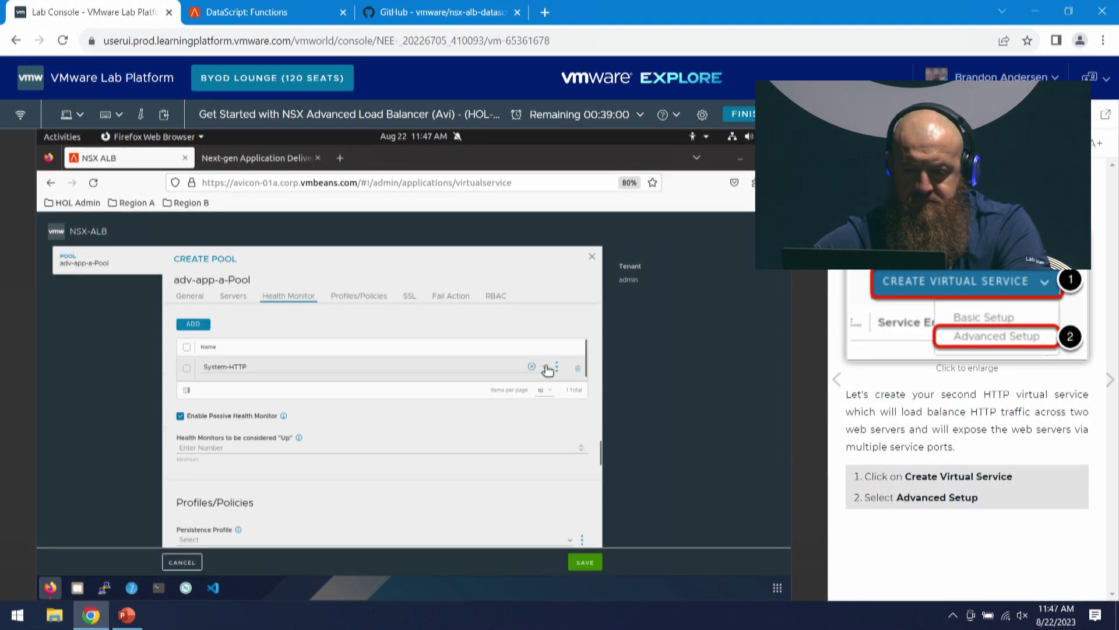
left_click(529, 378)
scroll(317, 438, "down", 2)
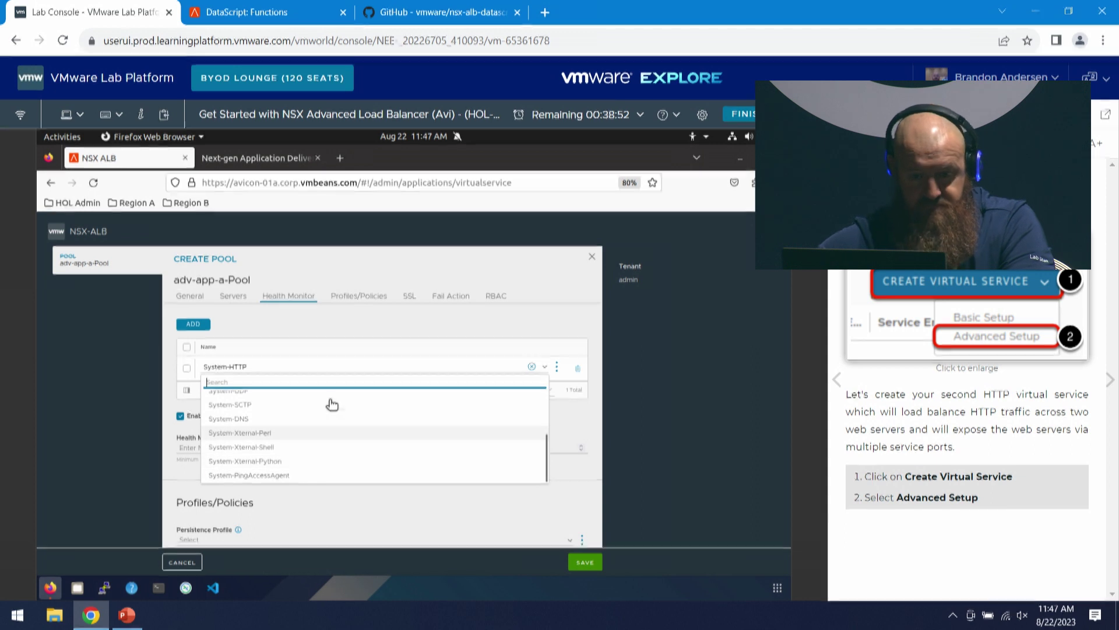
left_click(565, 410)
scroll(280, 485, "up", 2)
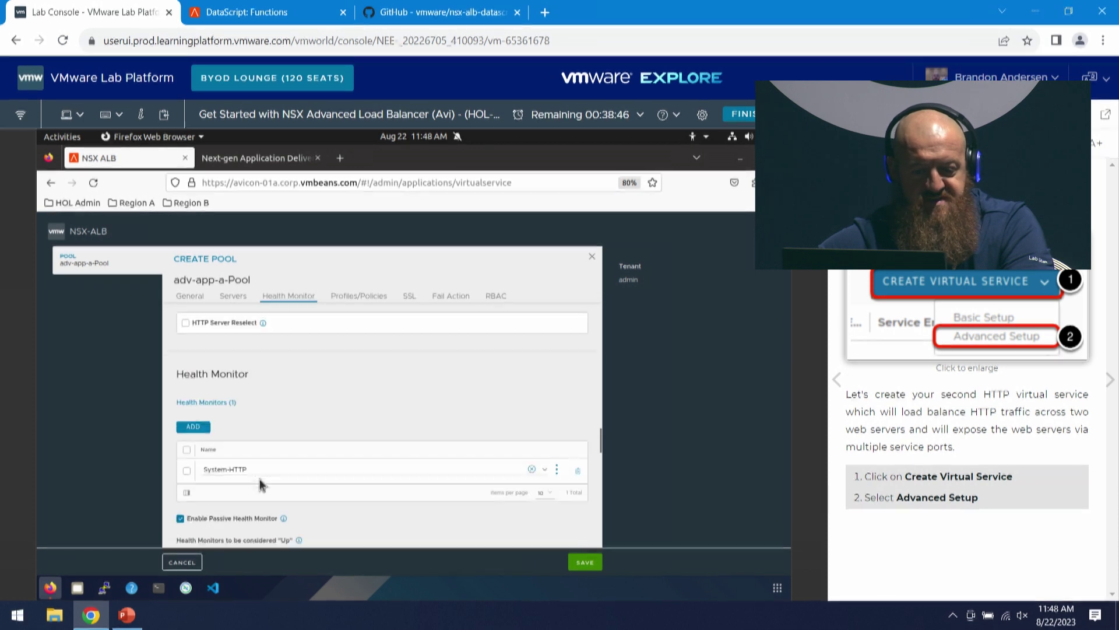
scroll(352, 439, "down", 2)
scroll(274, 472, "down", 1)
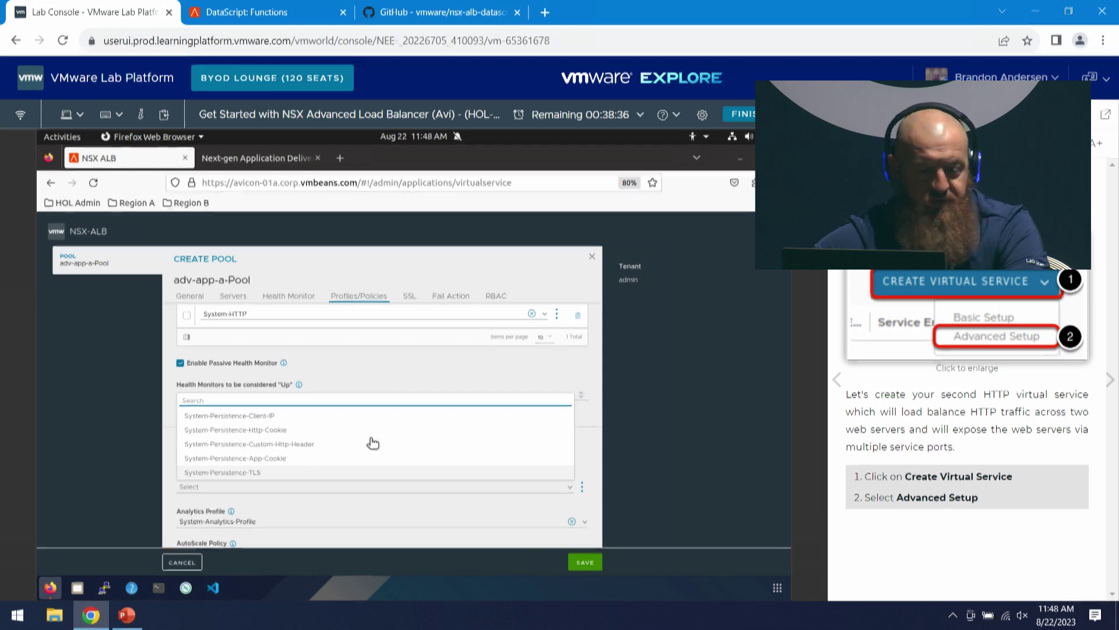
left_click(448, 374)
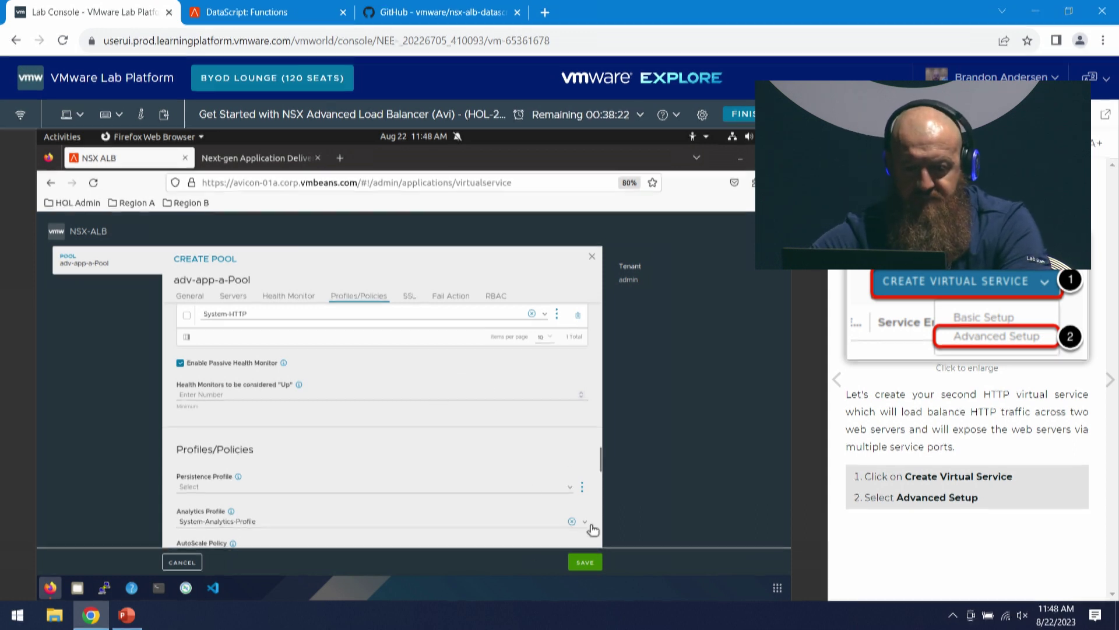
- Save adv-app-a-Pool and advance the virtual service wizard through Policies to Step 3: Analytics
left_click(585, 563)
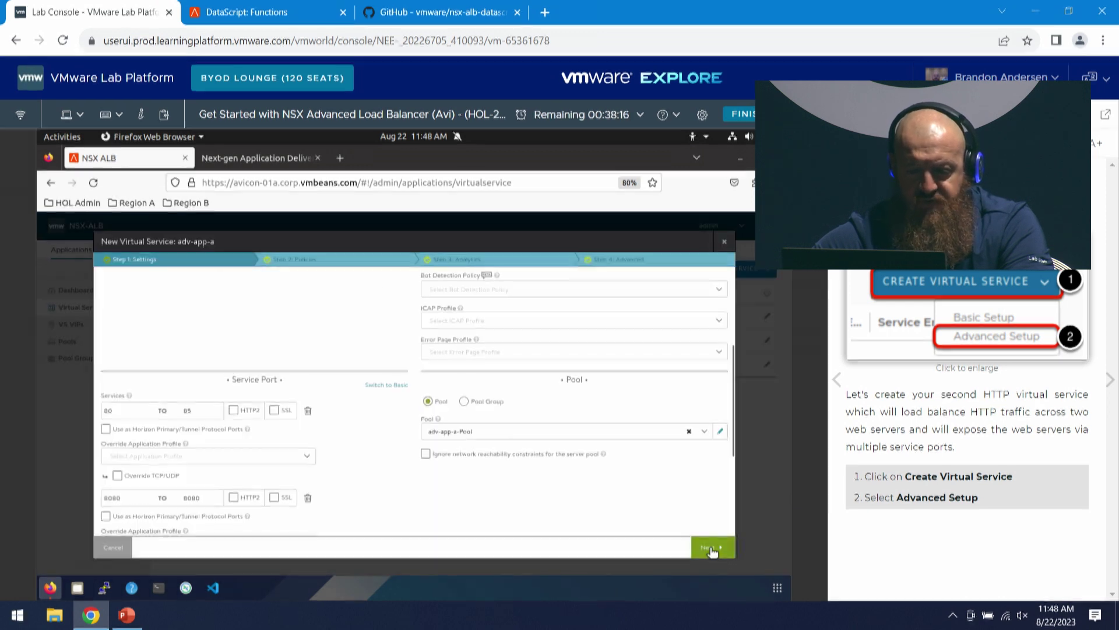
left_click(712, 548)
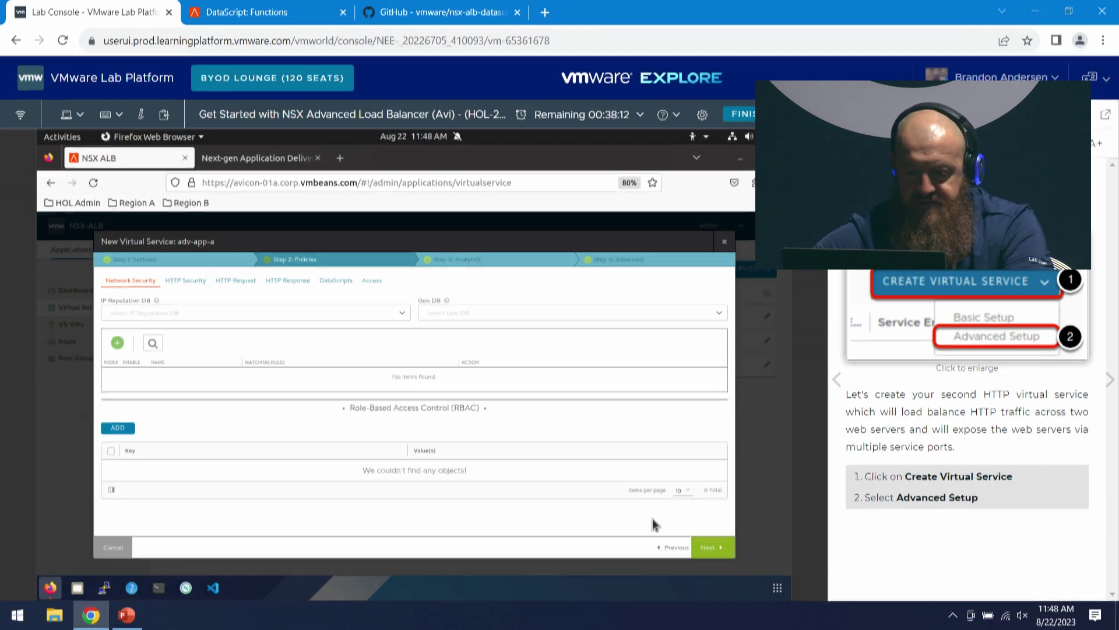
left_click(706, 549)
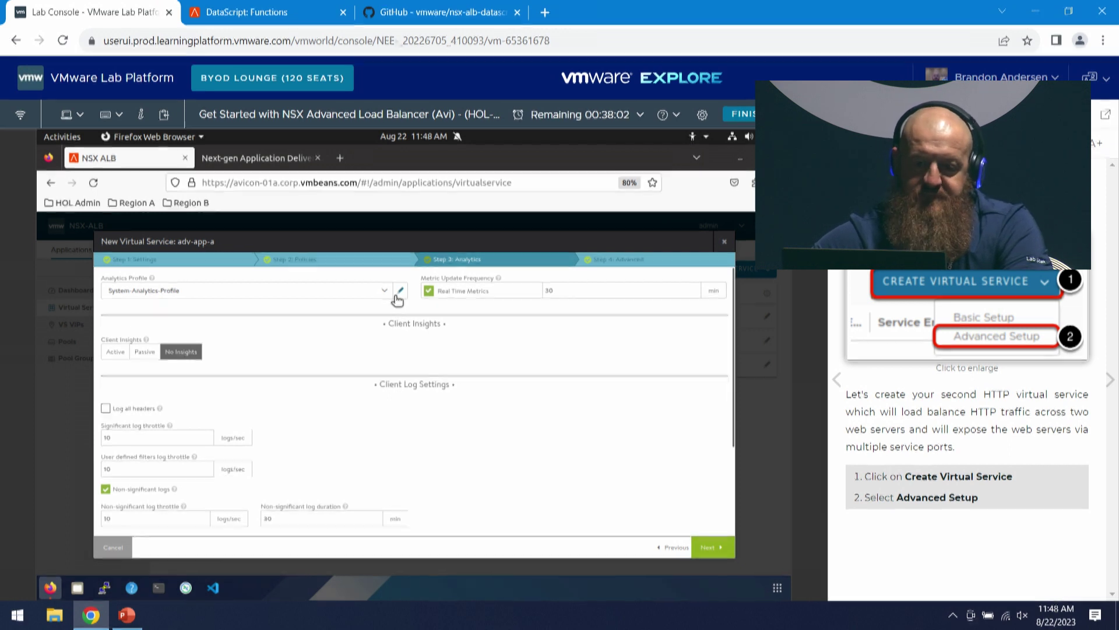
- Edit System-Analytics-Profile and review its HTTP and Network thresholds, e.g. TCP Retransmit 50, Zero Window 2
left_click(396, 296)
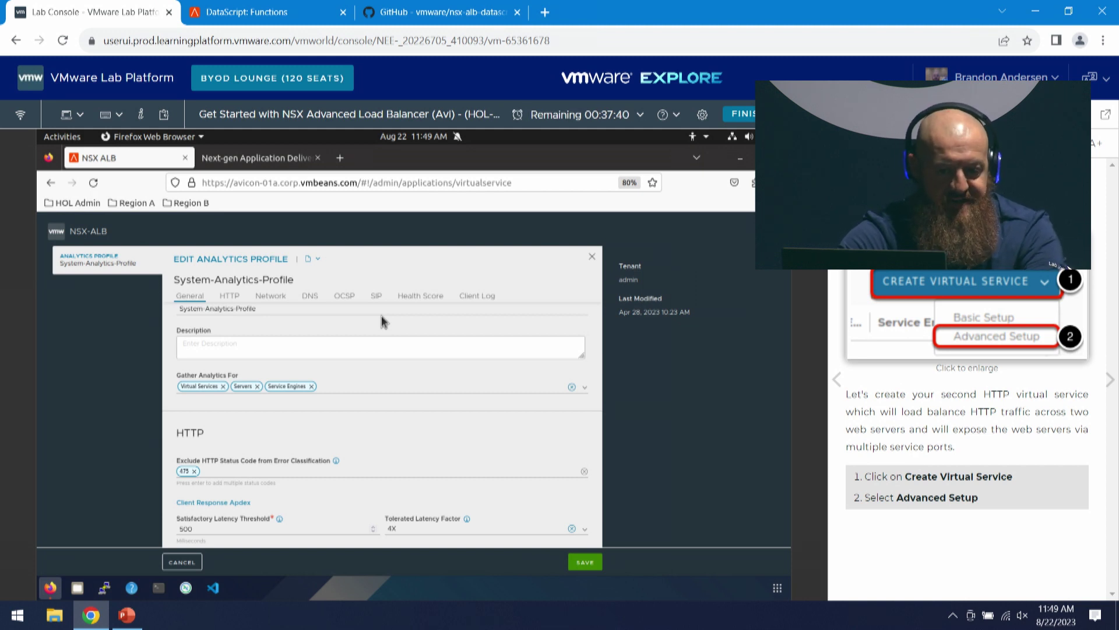
scroll(362, 425, "down", 2)
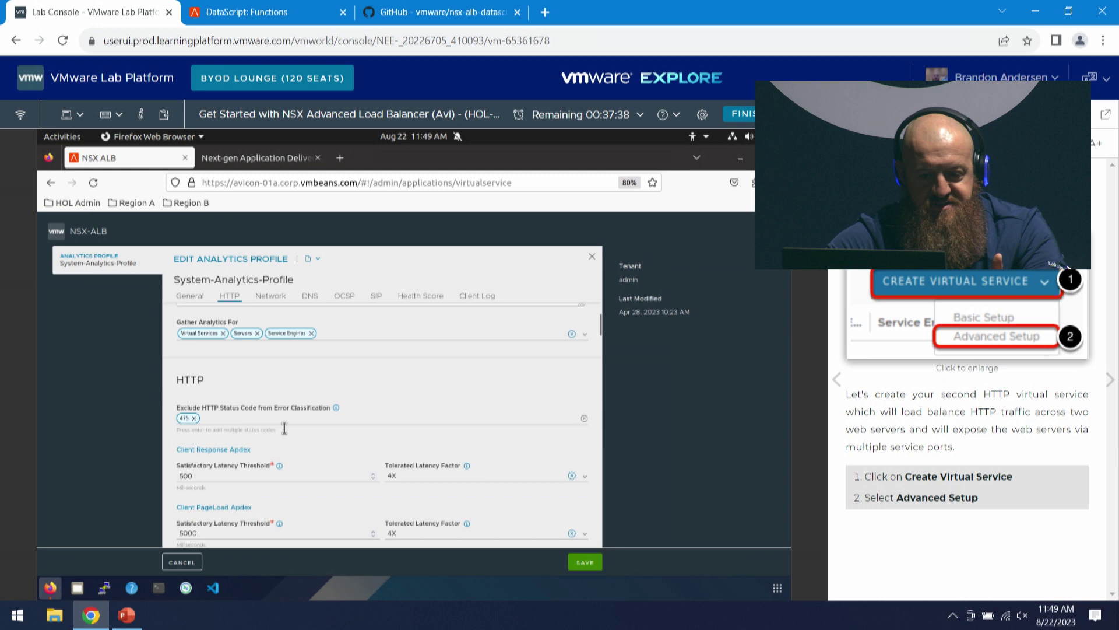
scroll(266, 448, "down", 6)
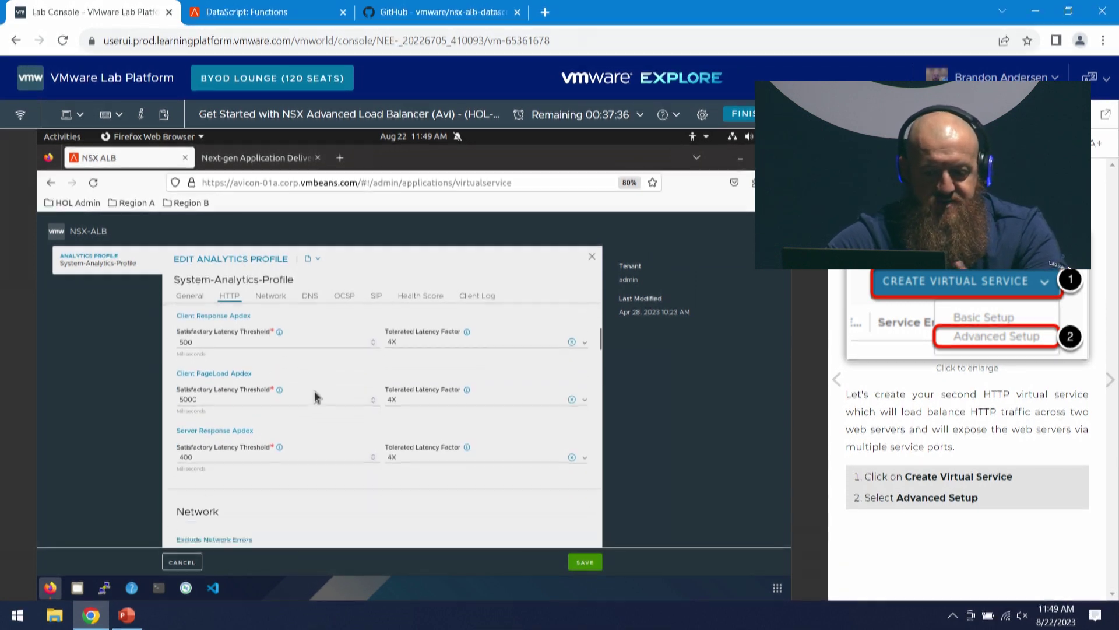
scroll(531, 396, "down", 4)
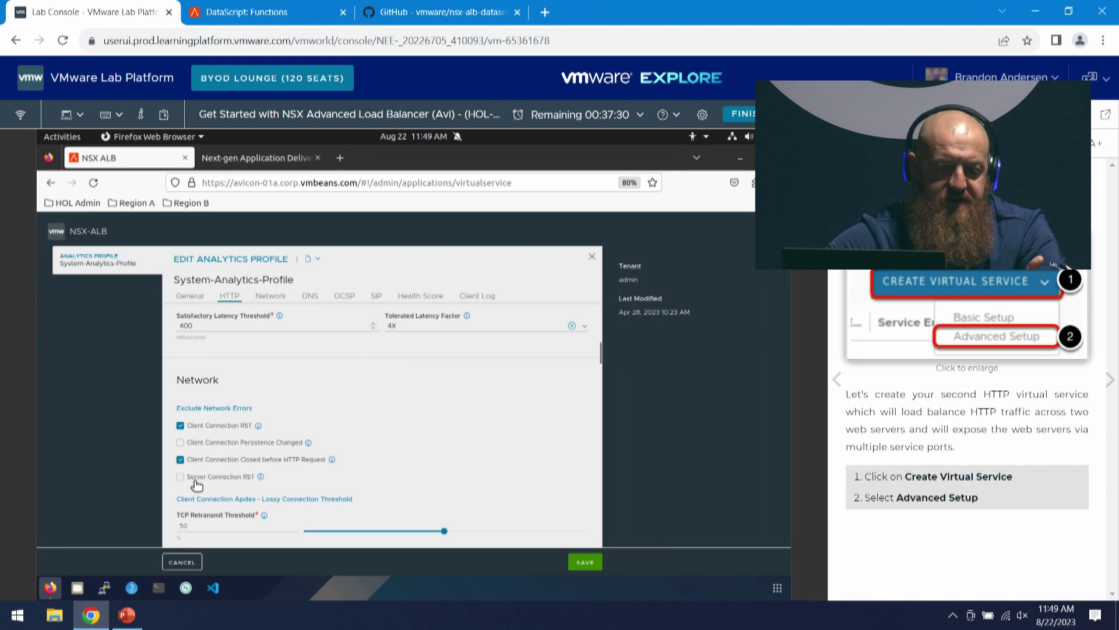
scroll(315, 461, "down", 2)
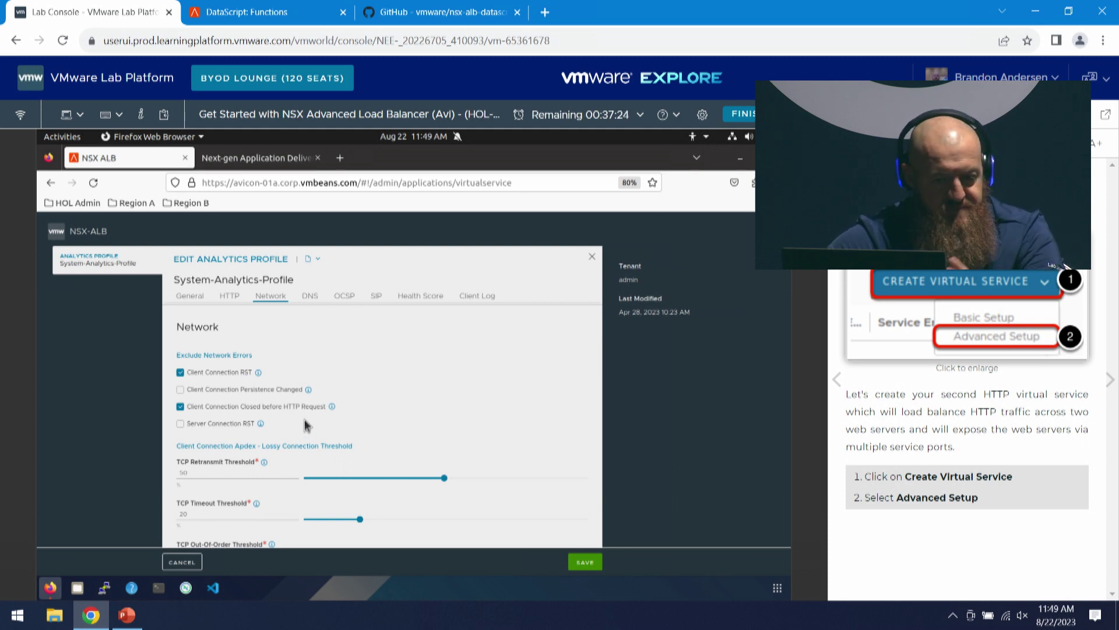
scroll(392, 366, "down", 4)
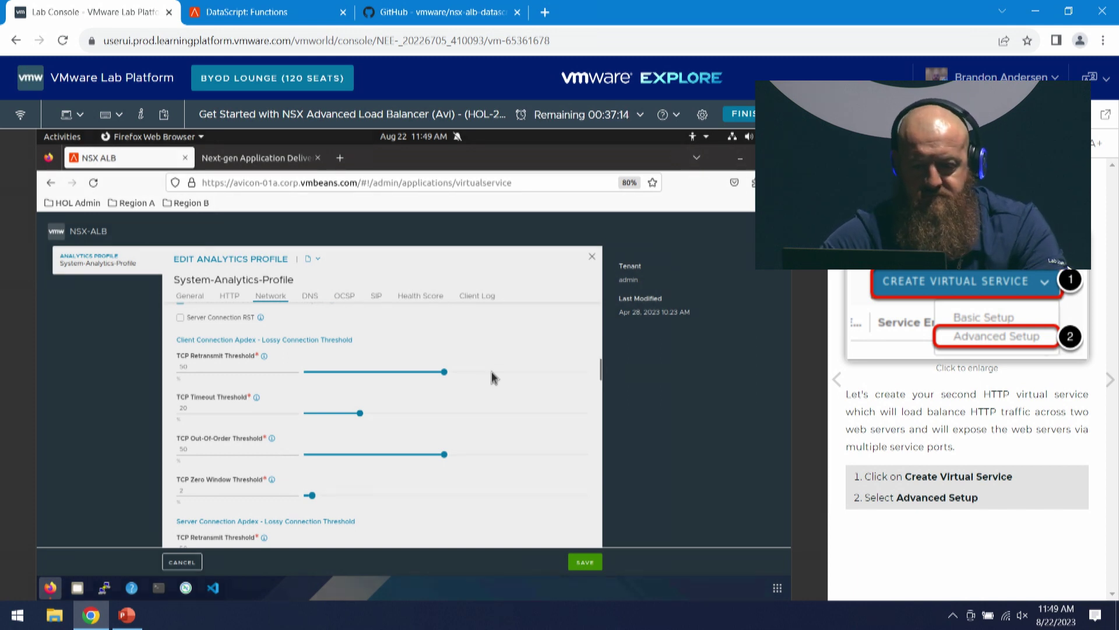
scroll(488, 391, "down", 2)
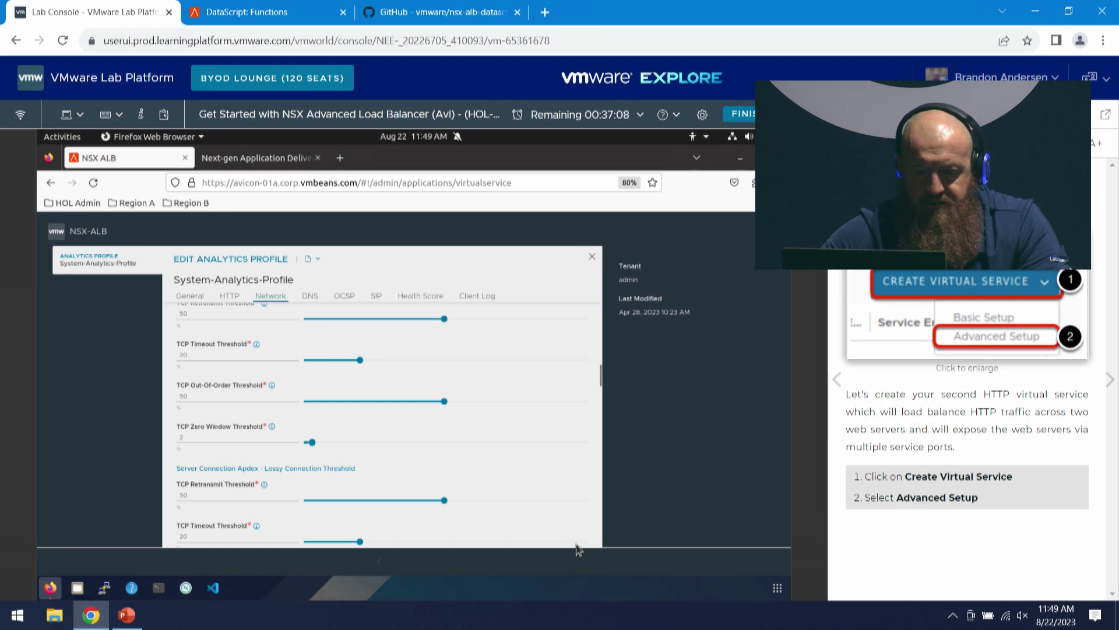
- Save the analytics profile, enable Log all headers with non-significant log duration 0, and continue to Advanced
left_click(585, 562)
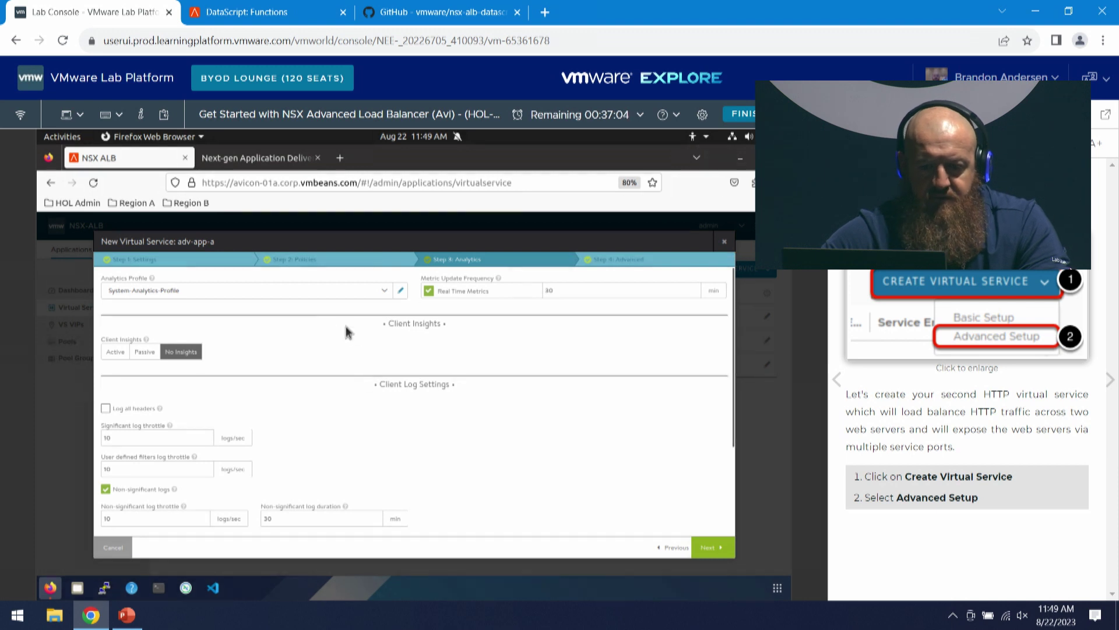
left_click(105, 410)
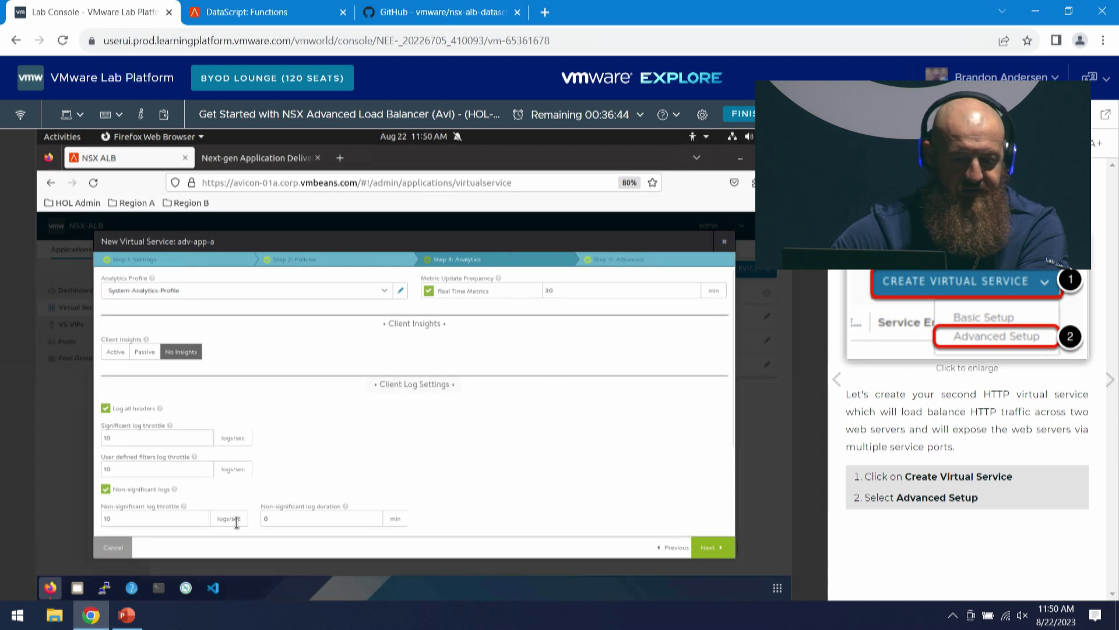
scroll(458, 457, "down", 3)
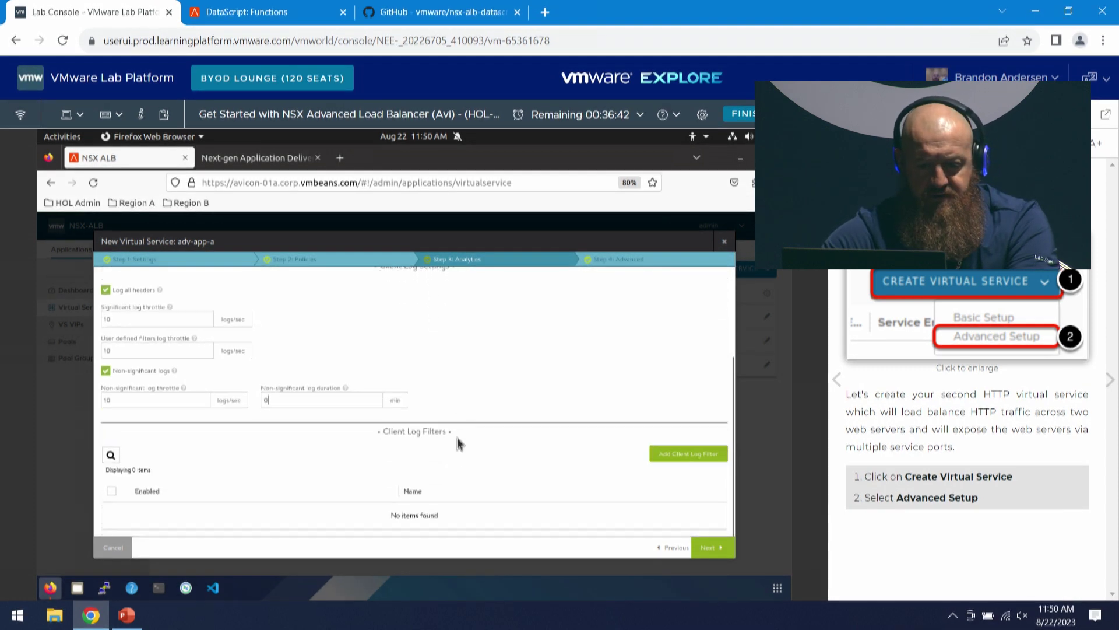
left_click(710, 549)
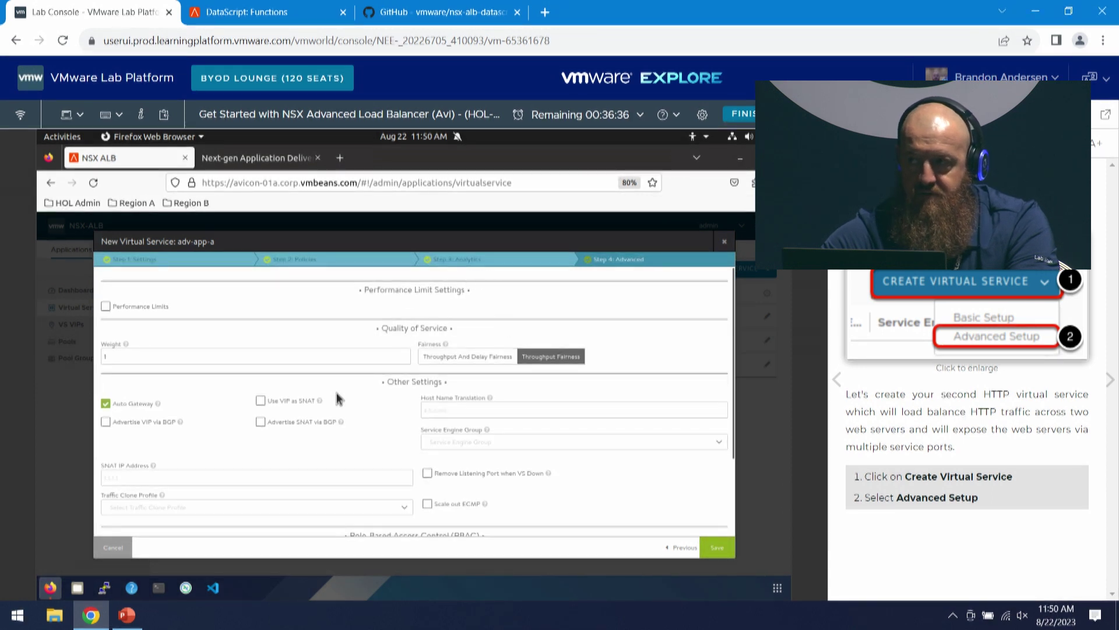
- Enable Performance Limits on adv-app-a, leaving the TCP connections action at Report Only
scroll(334, 353, "down", 4)
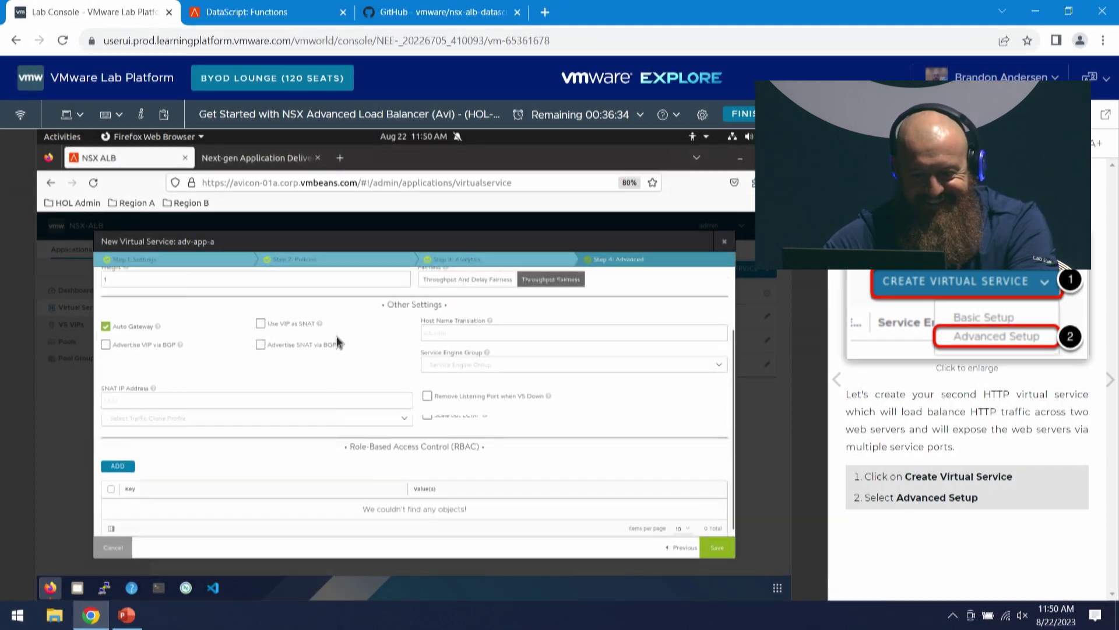
scroll(350, 349, "up", 4)
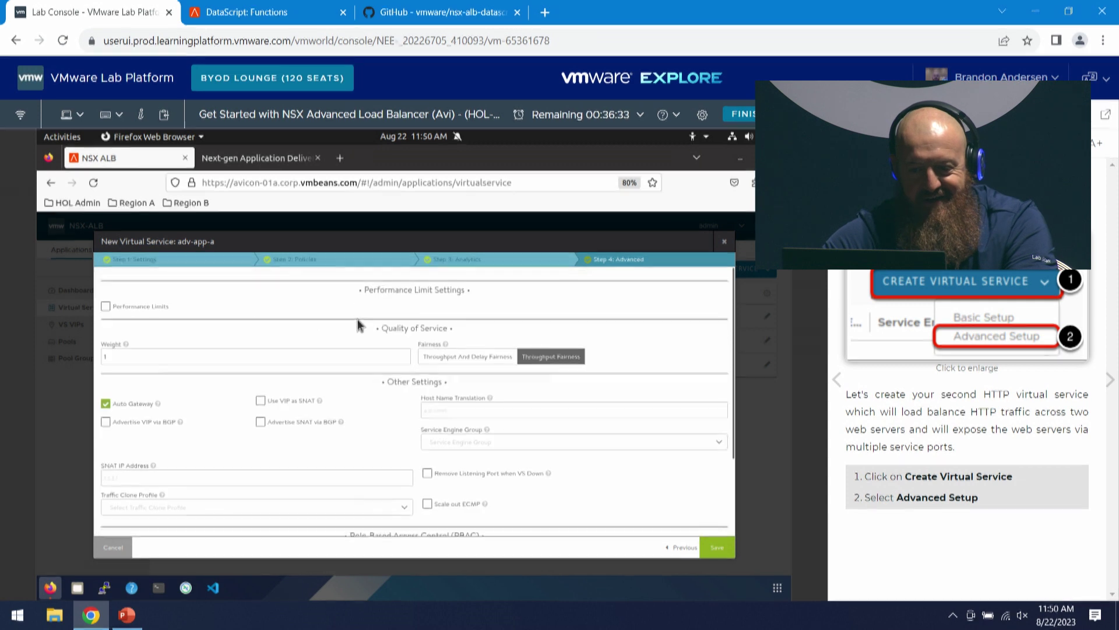
left_click(106, 307)
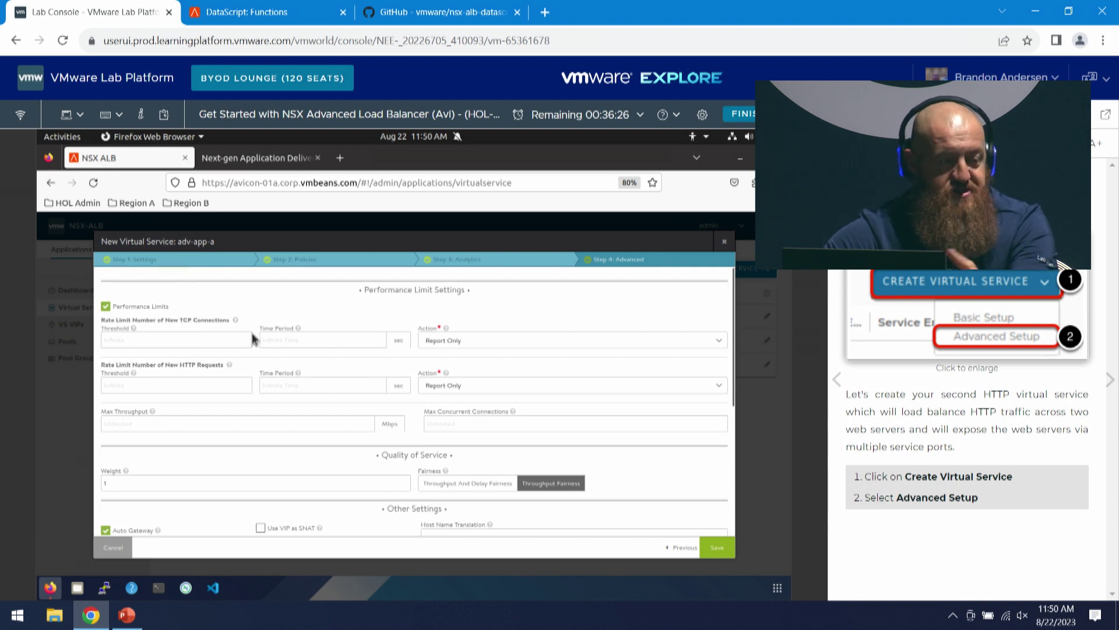
left_click(470, 343)
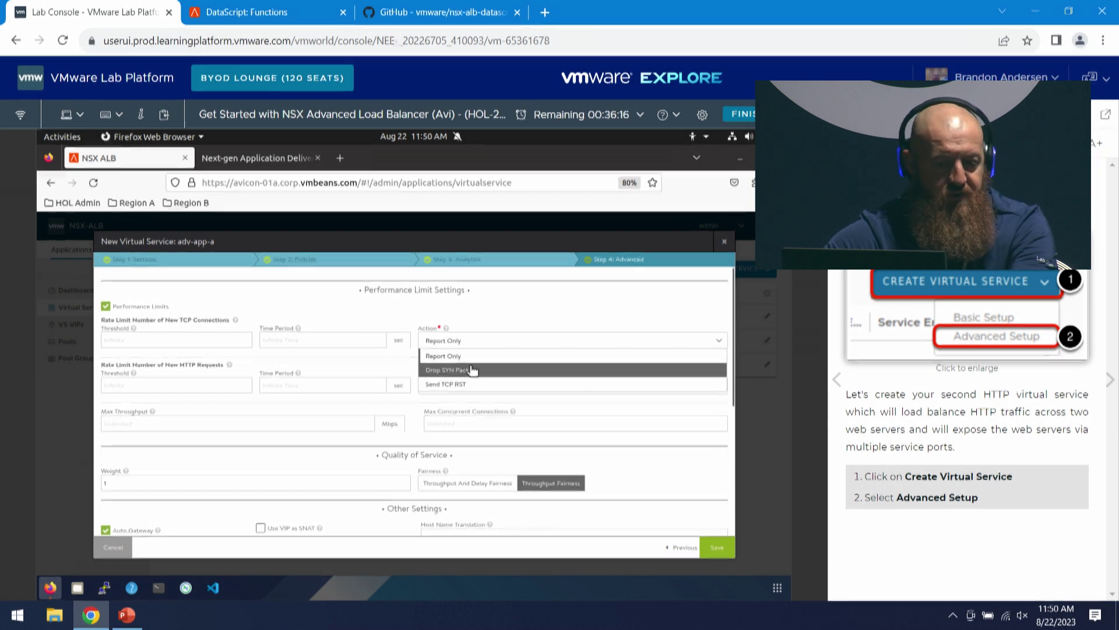
left_click(462, 327)
scroll(421, 375, "down", 1)
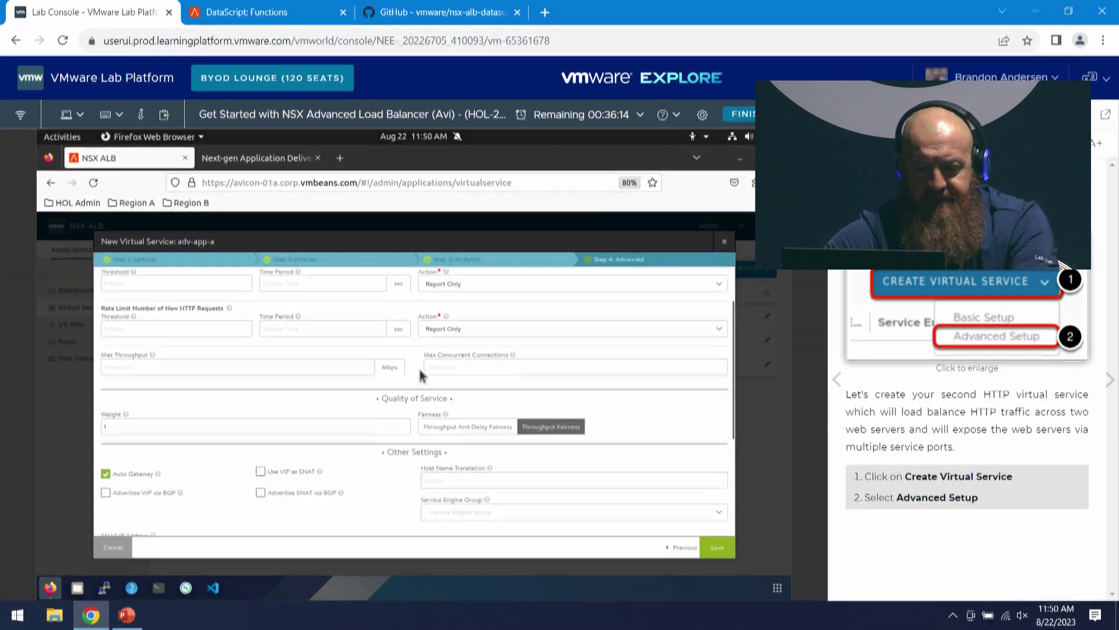
scroll(295, 375, "down", 1)
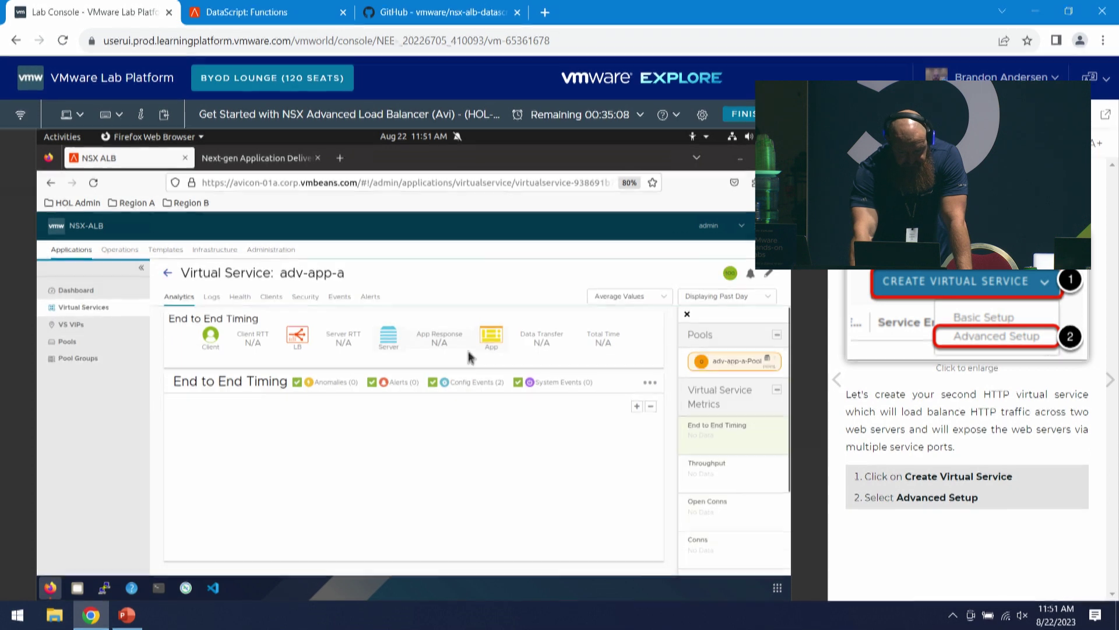
- View adv-app-a's health details: up at VIP 172.16.110.53 on ports 80-85 and 8080
mouse_move(734, 275)
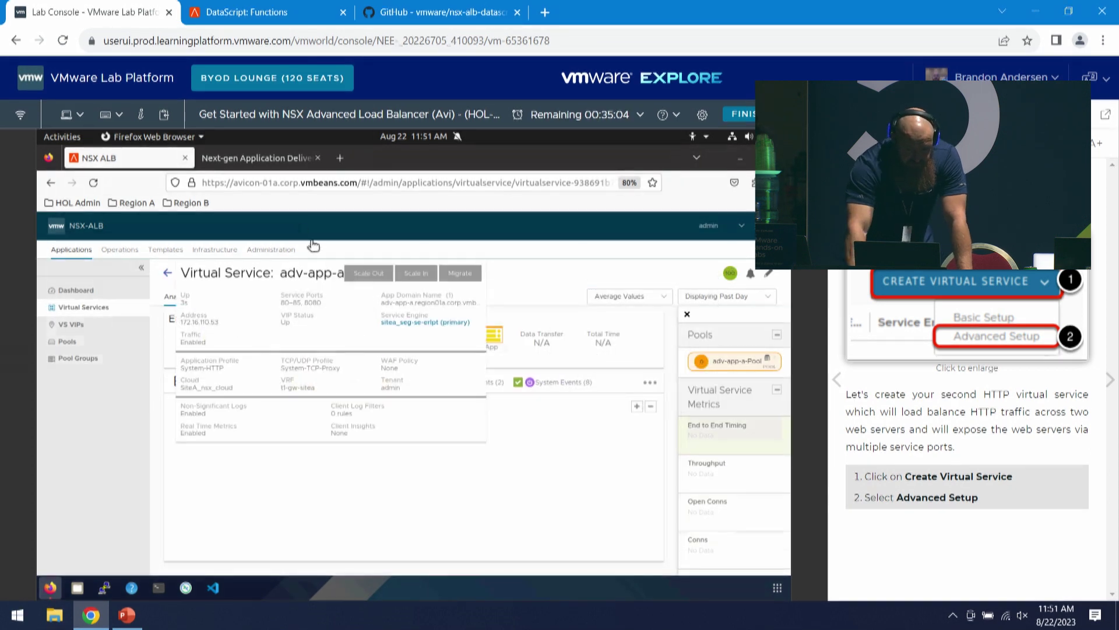
- Copy the basic-app-a page's address from the Next-gen Application Delivery page
left_click(288, 158)
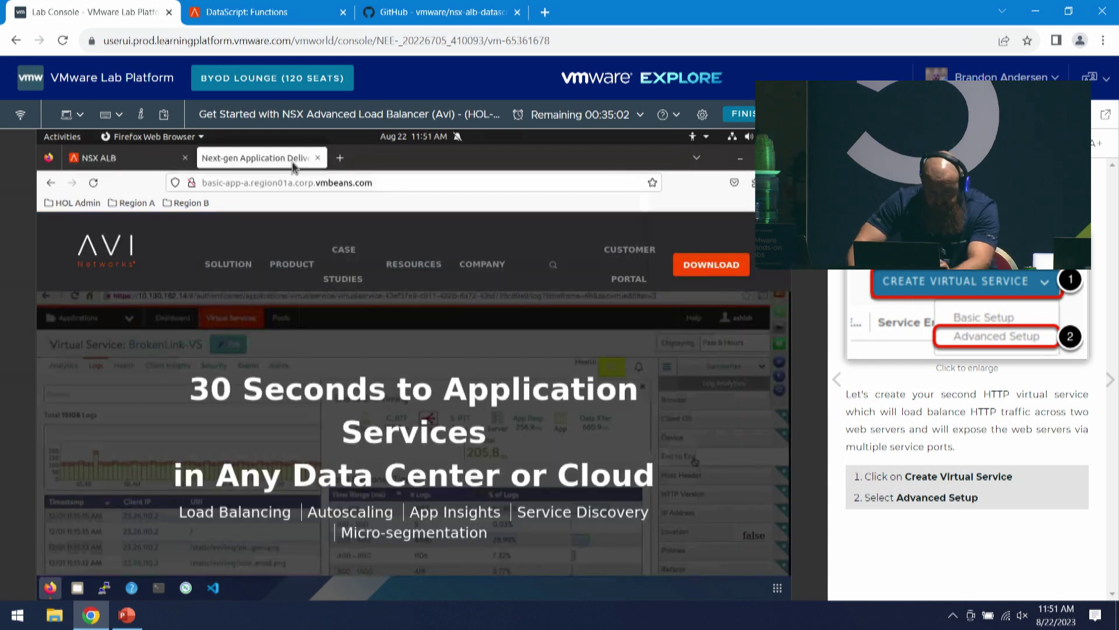
left_click(392, 182)
type("basic-app-a.region01a.corp.vmbeans.com")
left_click(394, 181)
key("ctrl+c")
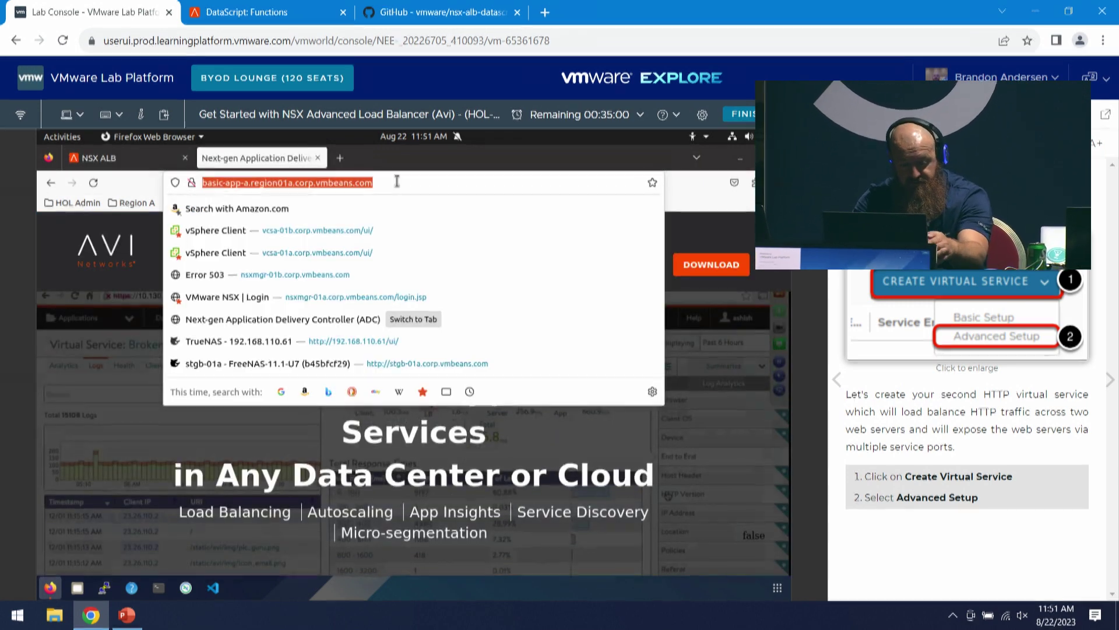
- In a new tab, paste the address, replace 'basic' with 'adv', and load adv-app-a.region01a.corp.vmbeans.com
key("ctrl+t")
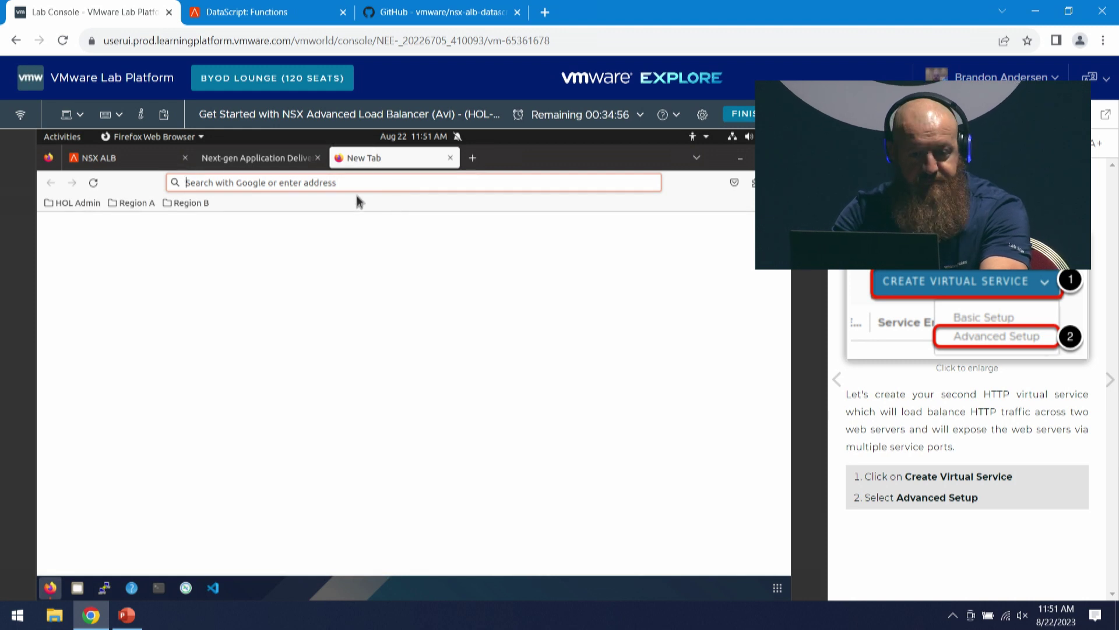
left_click(311, 181)
right_click(315, 182)
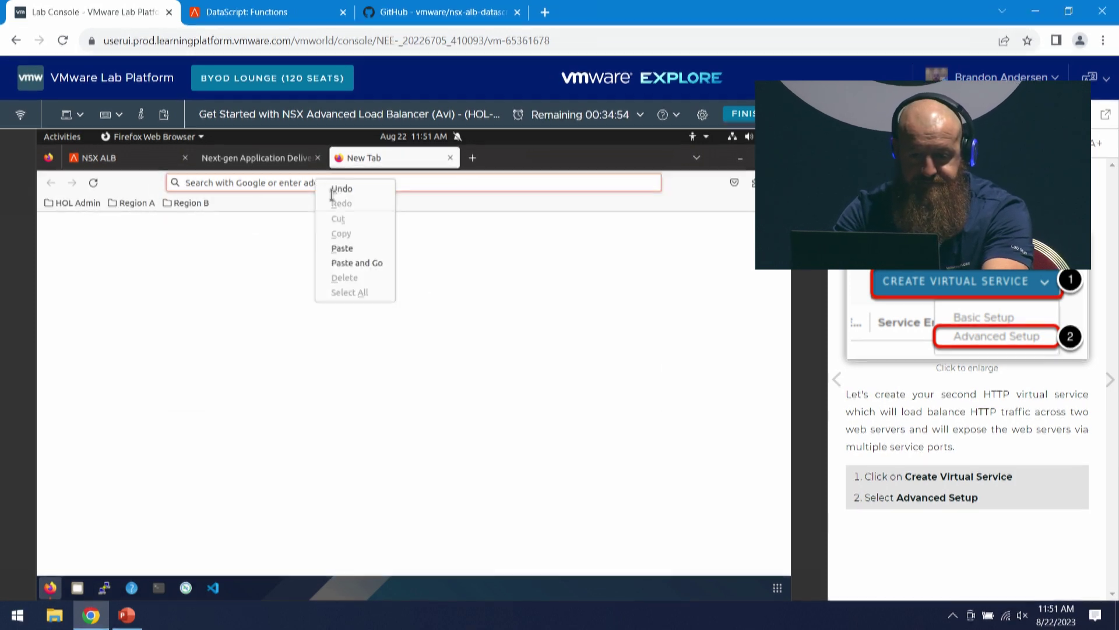
left_click(352, 247)
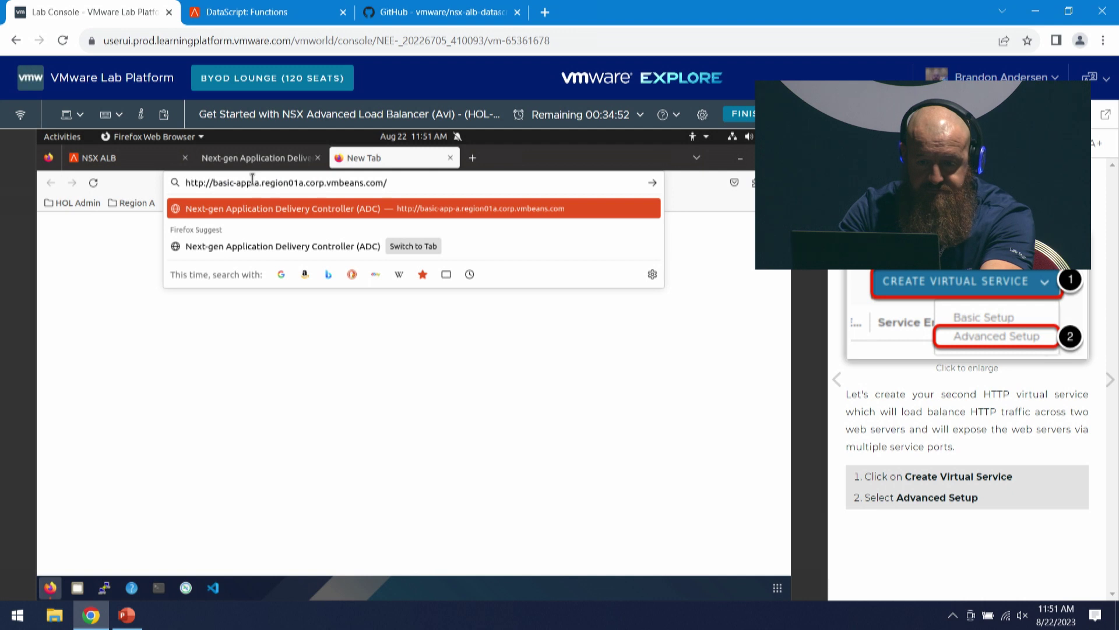
left_click(232, 182)
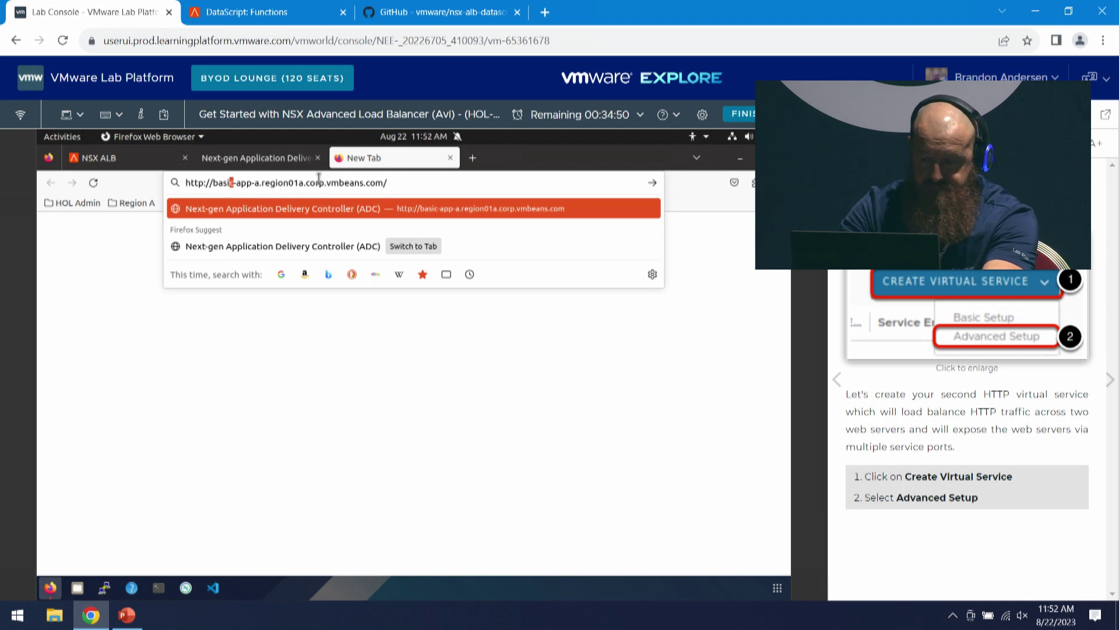
key("BackSpace")
key("BackSpace")
key("BackSpace")
key("BackSpace")
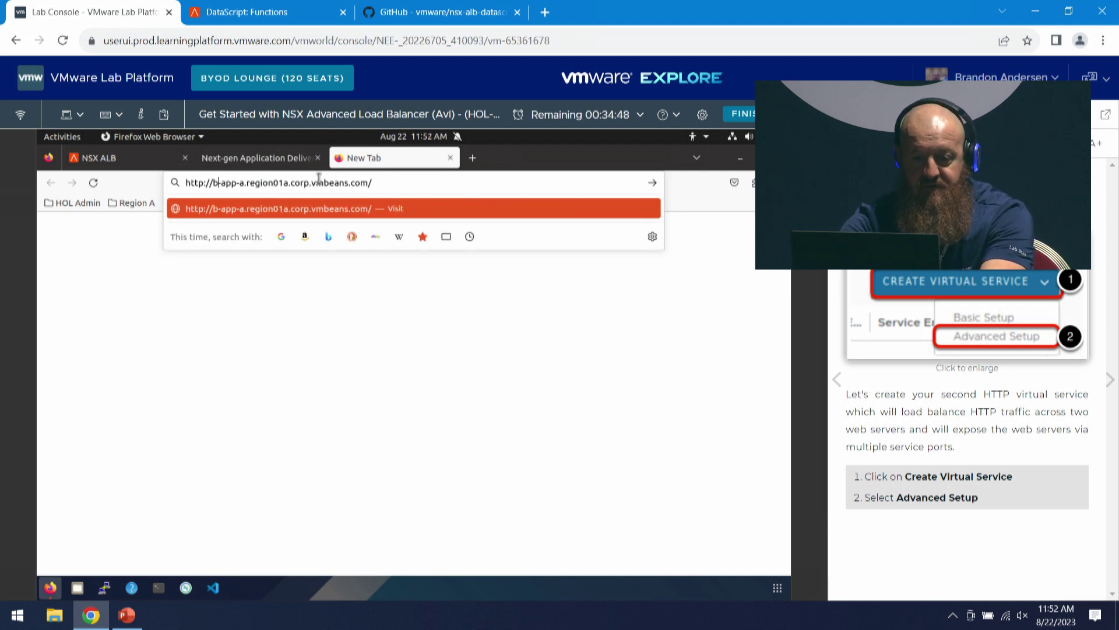
key("BackSpace")
type("adv")
key("Return")
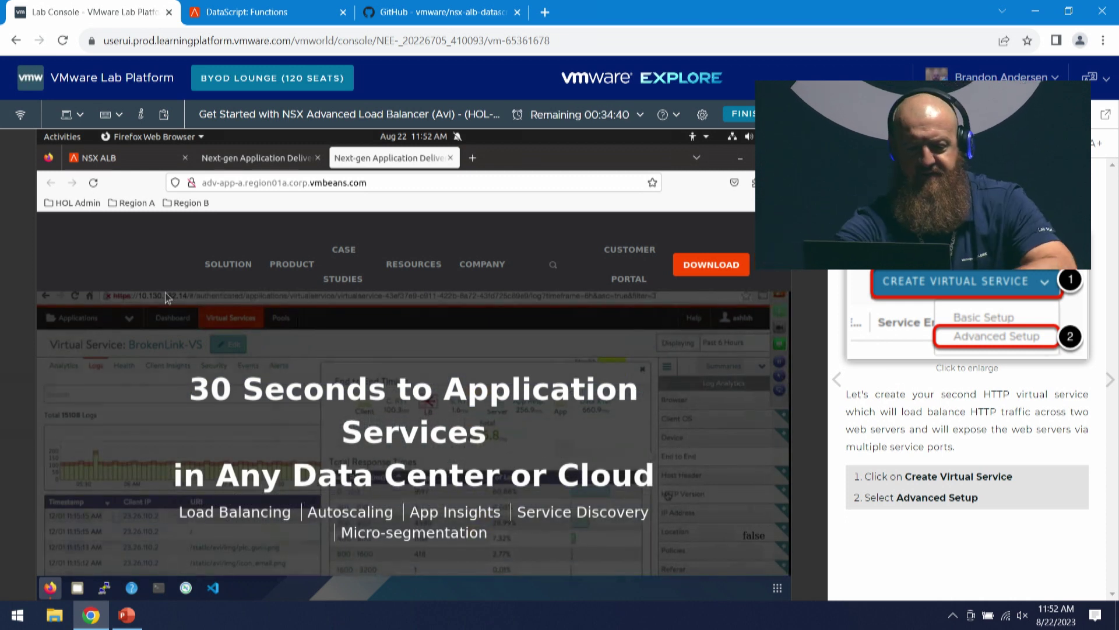
- Copy the adv-app-a site address from Firefox for use in Terminal
left_click(160, 588)
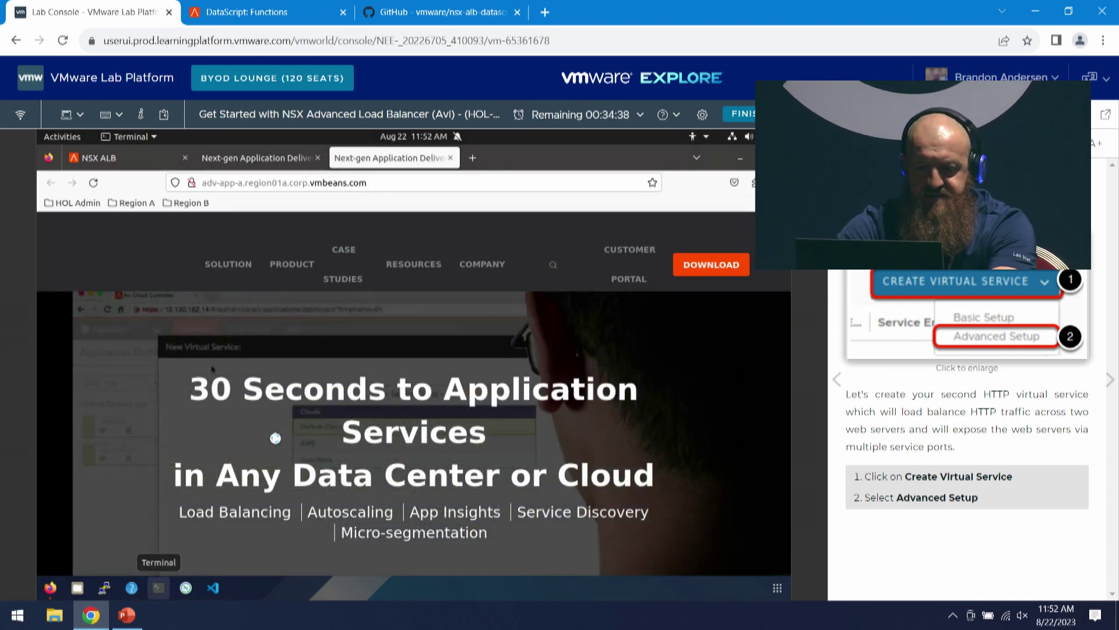
type("h")
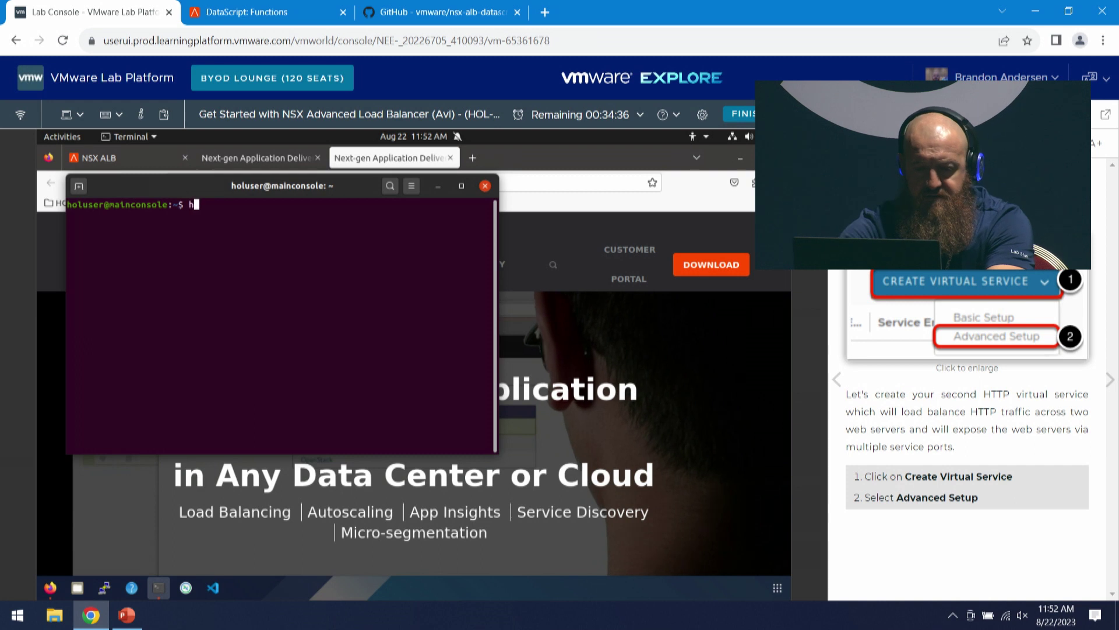
type("ttp")
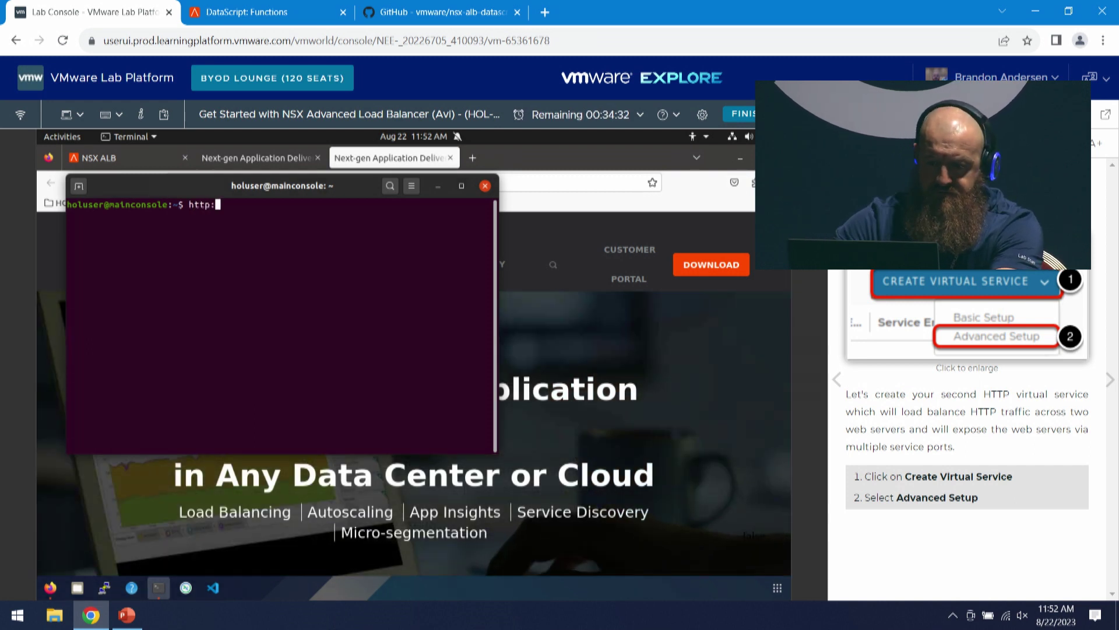
type(":")
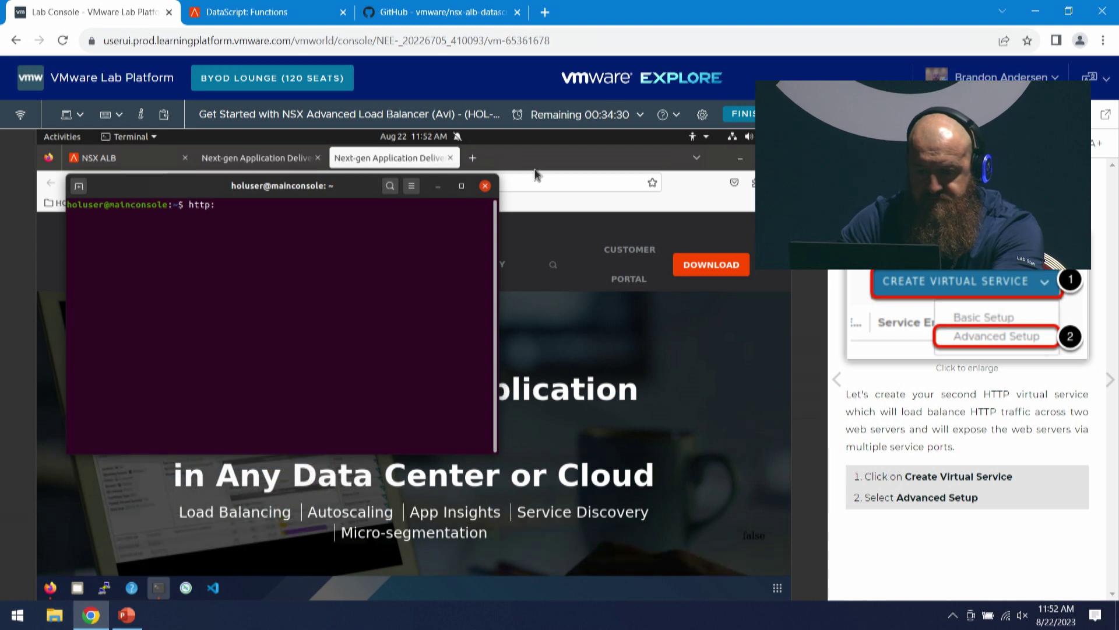
left_click(536, 169)
double_click(368, 183)
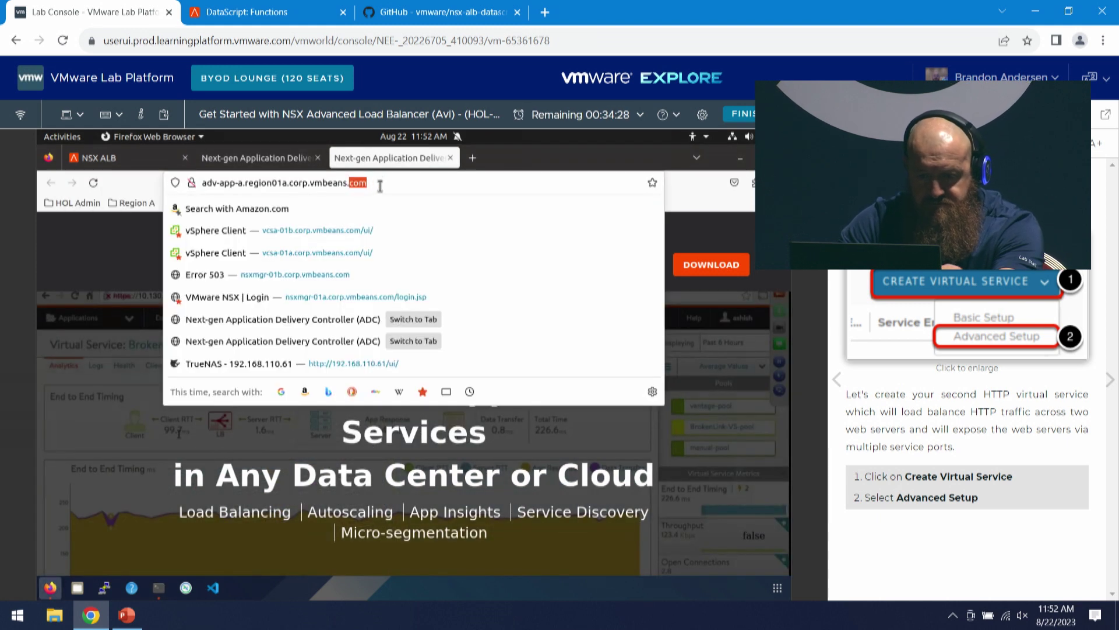
key("End")
left_click_drag(368, 182, 204, 183)
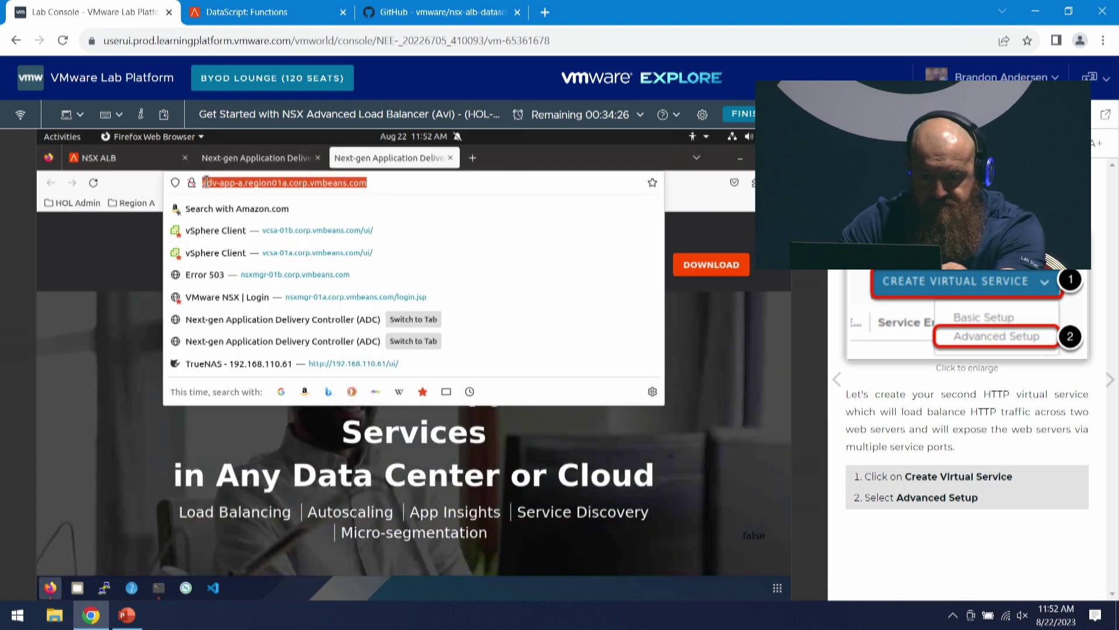
right_click(208, 183)
left_click(252, 237)
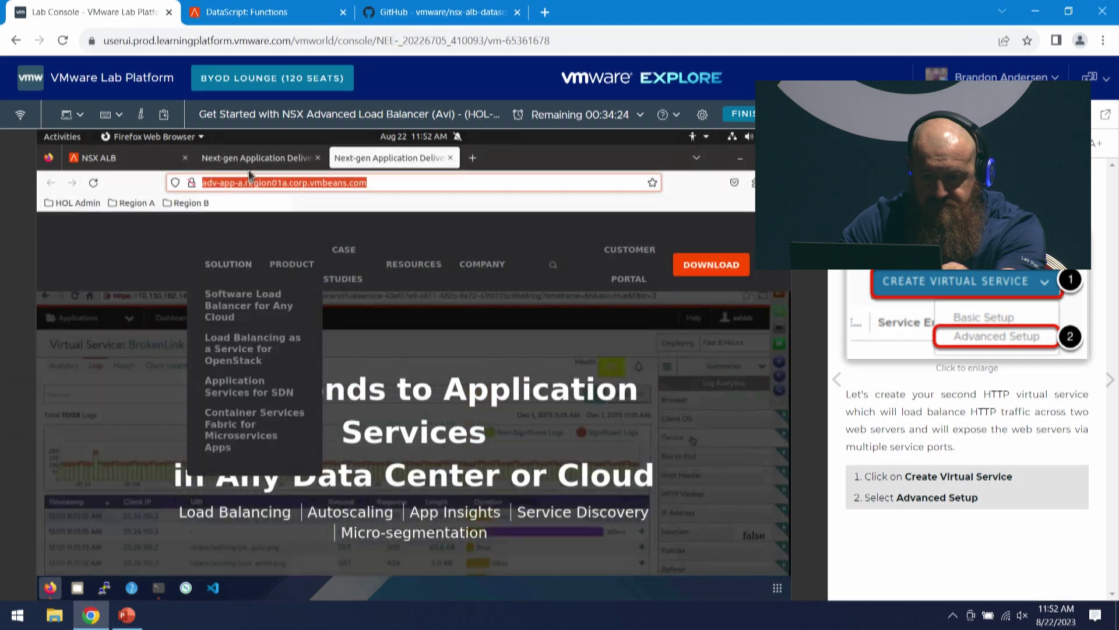
- Build a curl -I request against adv-app-a's URL and run it on port 8080
left_click(158, 586)
type("http:")
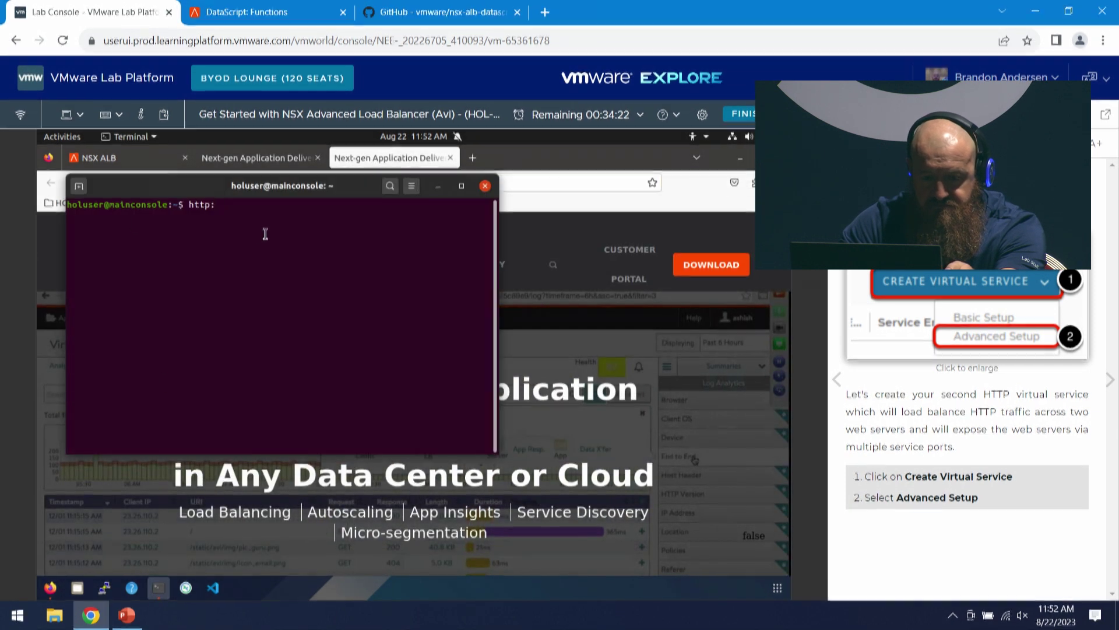
type("//")
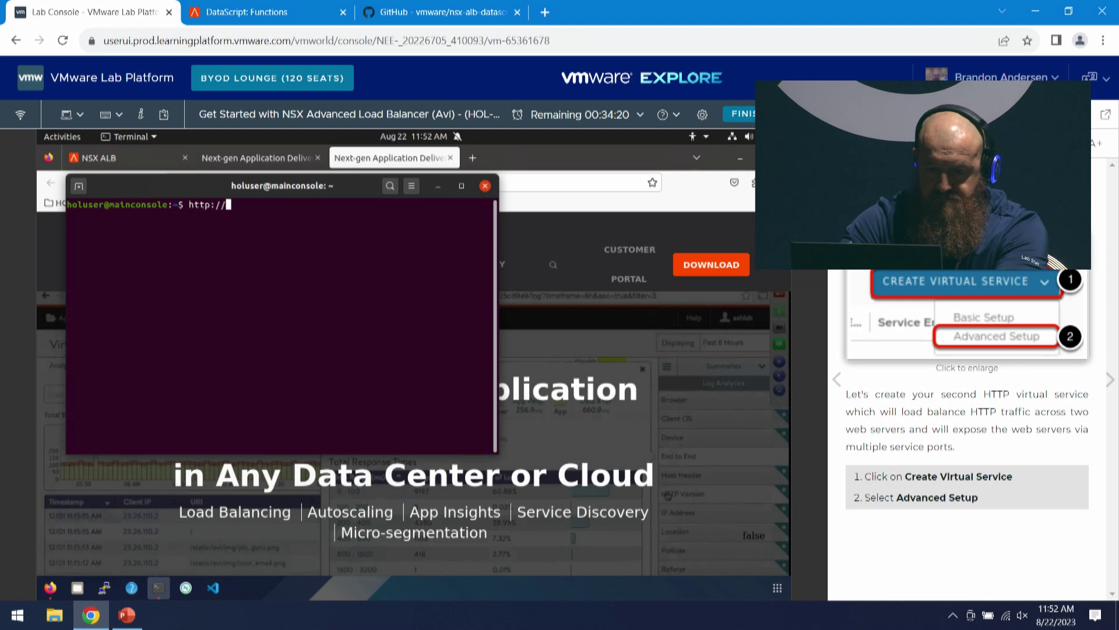
right_click(251, 286)
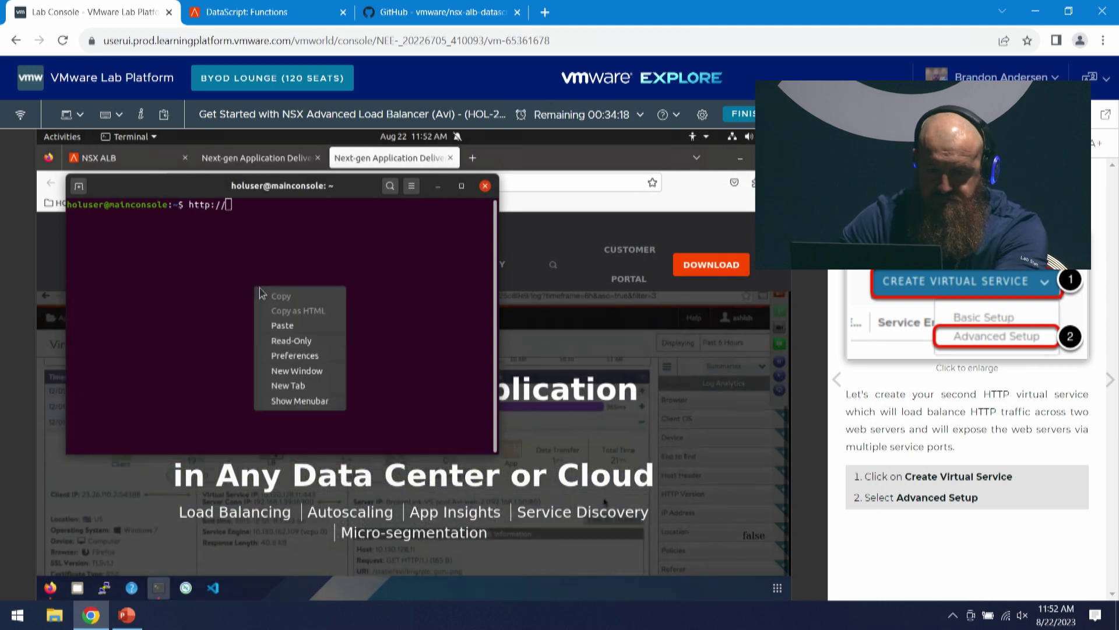
left_click(312, 322)
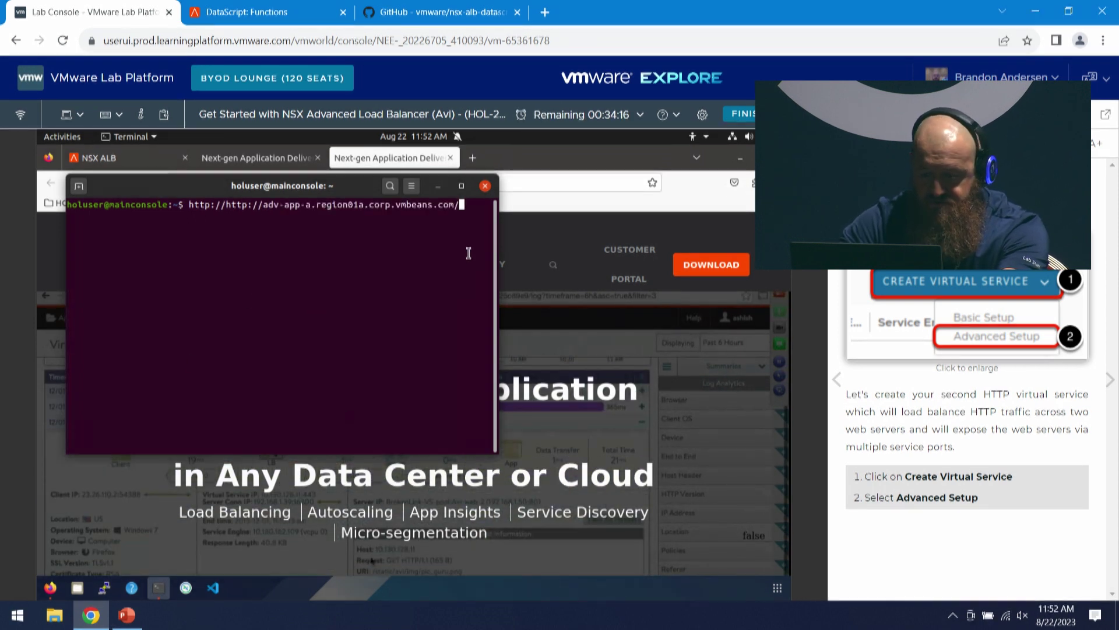
key("Left")
key("Left")
key("Left")
key("Left")
key("Left")
key("Left")
key("Left")
key("Left")
key("Left")
key("Left")
key("Left")
key("Left")
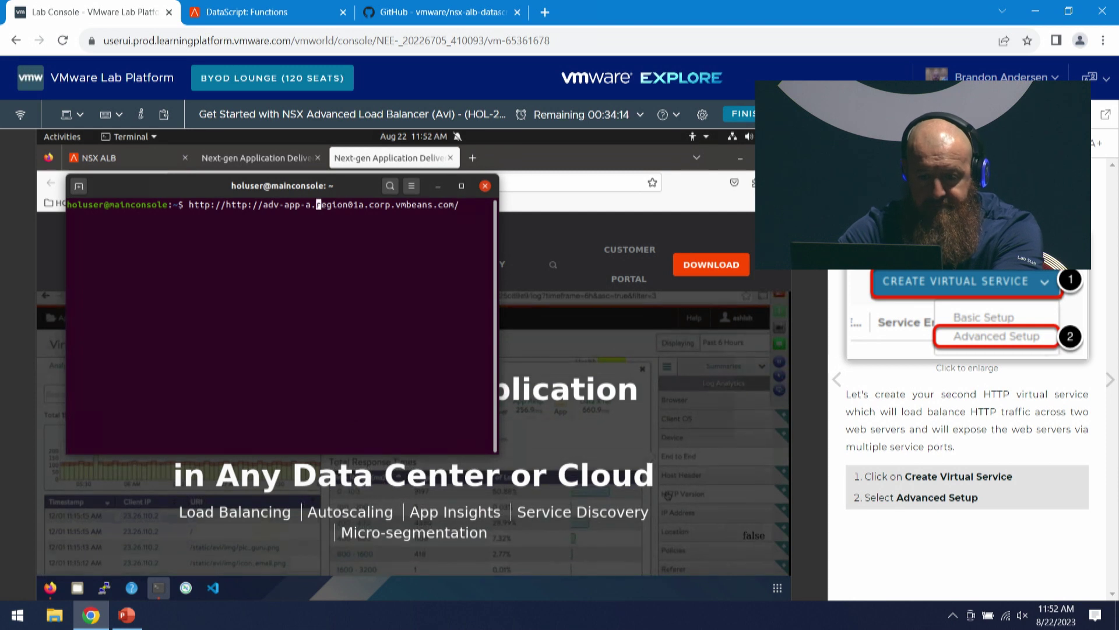
key("Left")
key("Left")
key("Left")
key("Left")
key("Left")
key("Left")
key("Left")
key("Left")
key("Left")
key("Left")
key("Left")
key("Left")
key("Left")
key("Left")
key("Left")
key("BackSpace")
key("BackSpace")
key("BackSpace")
key("BackSpace")
key("BackSpace")
key("BackSpace")
key("BackSpace")
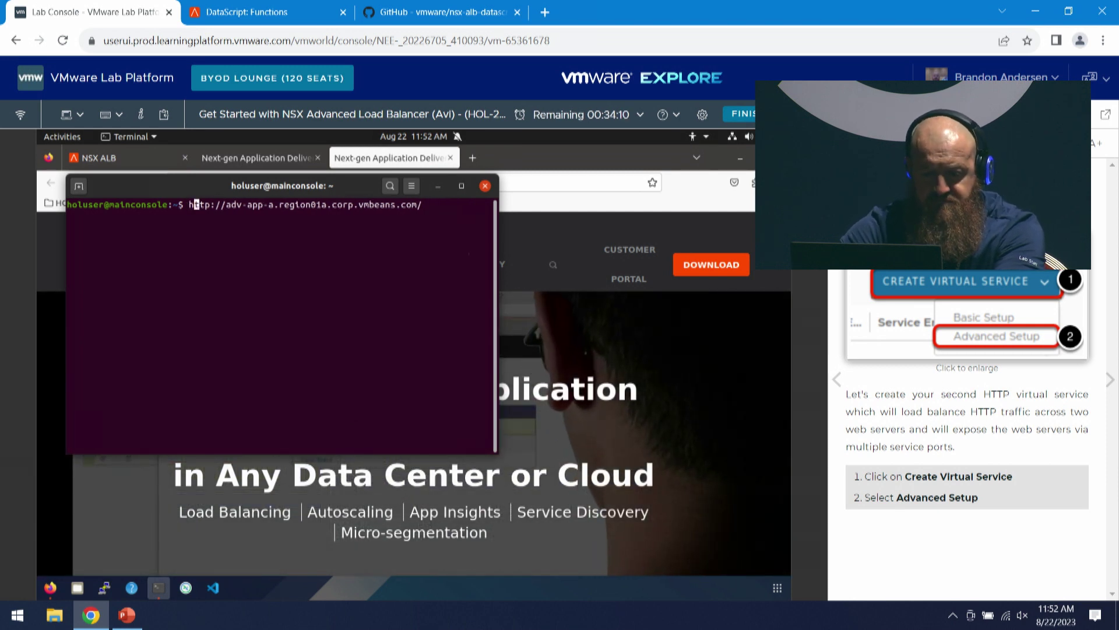
key("Right")
key("Right")
key("Right")
key("Right")
key("Right")
key("Right")
key("Right")
key("Right")
key("Right")
key("Right")
key("Right")
key("Right")
key("Right")
key("Right")
key("Right")
key("Right")
key("Right")
key("Right")
key("Right")
key("Right")
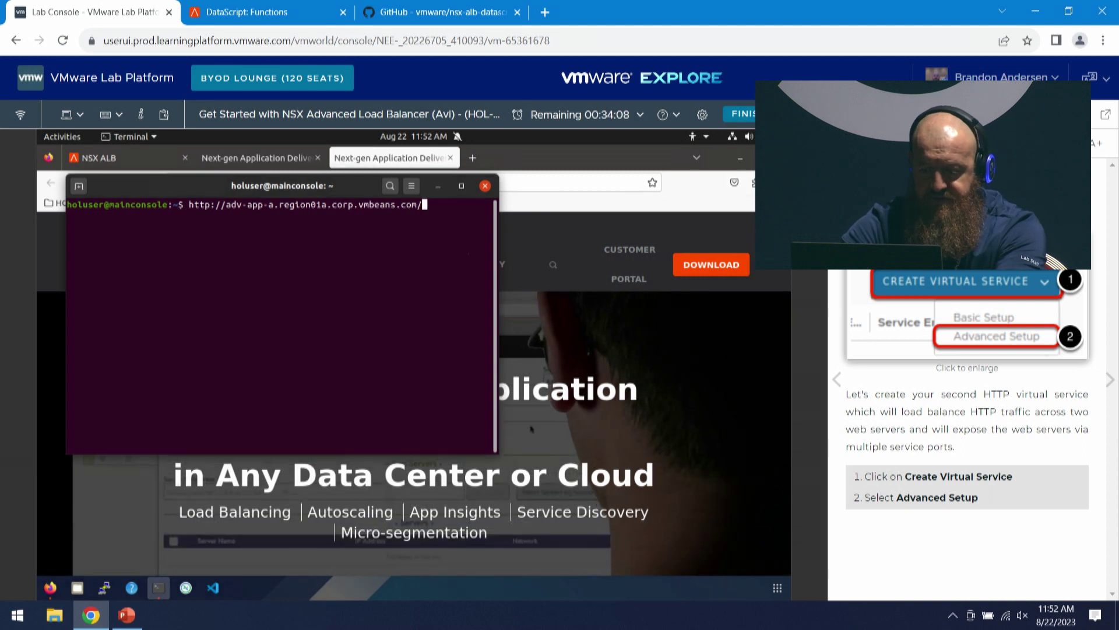
key("BackSpace")
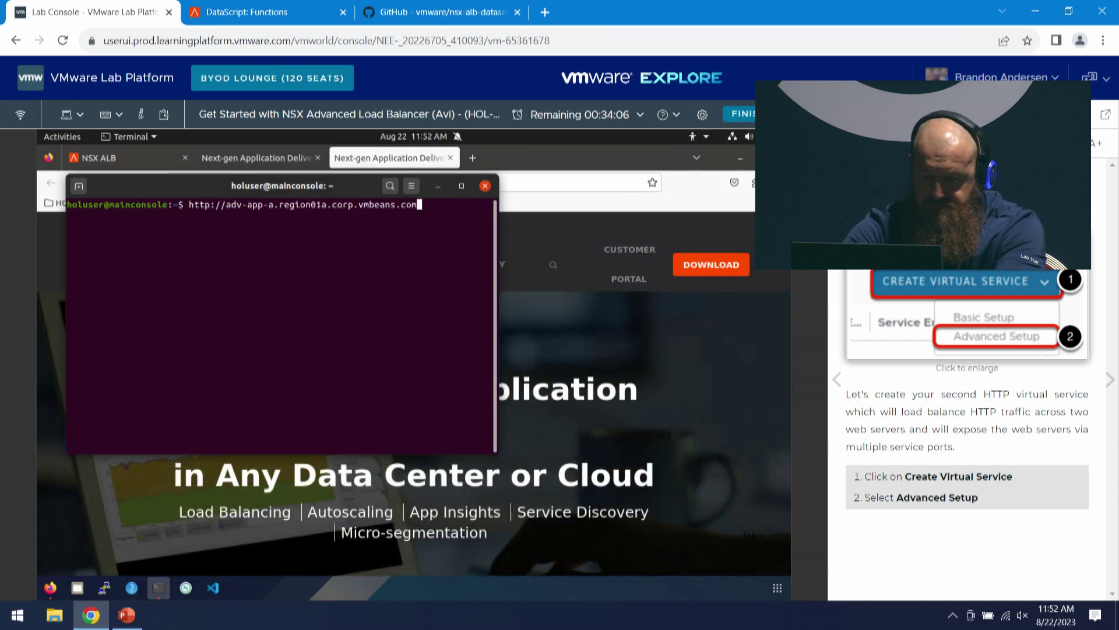
type(":81")
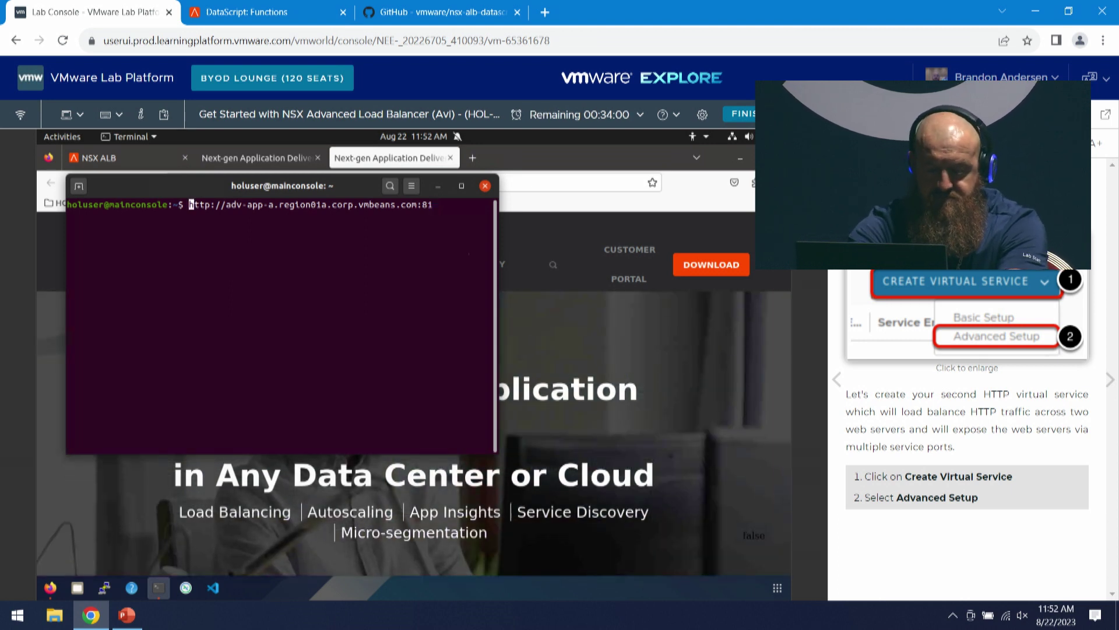
type("-I")
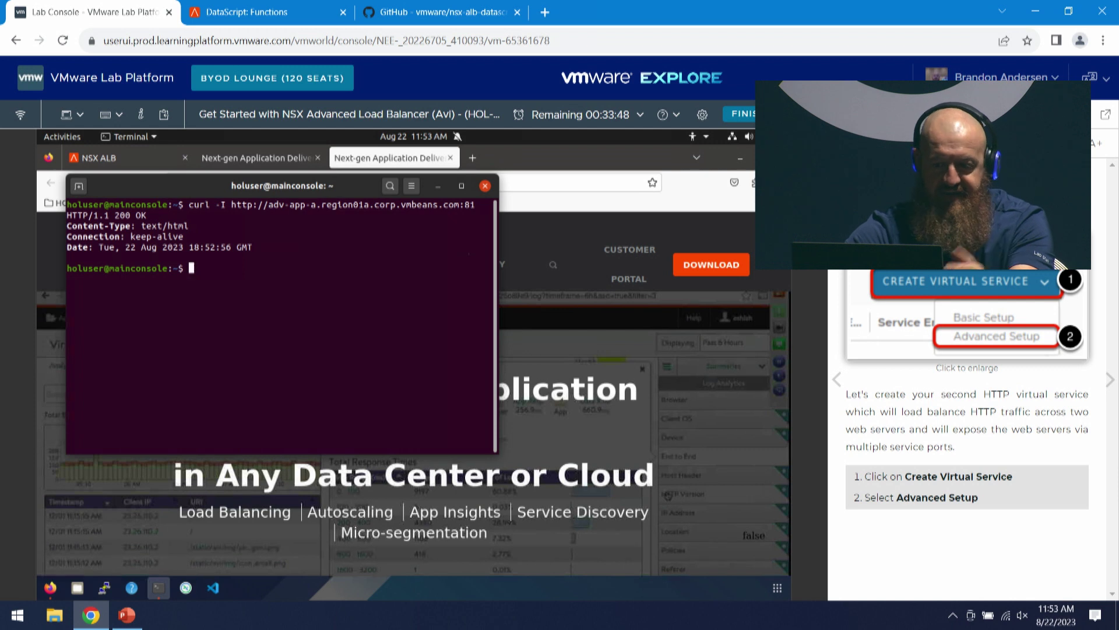
key("BackSpace")
type("080")
key("Return")
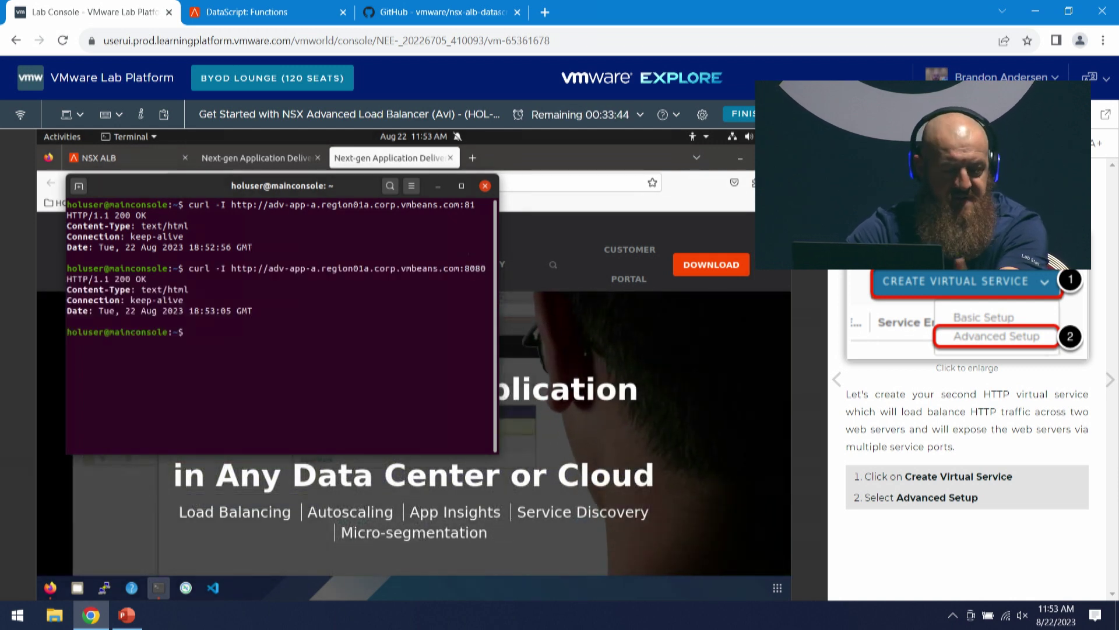
- Rerun the curl request on port 8080 with --header 'Avi:Rocks'
key("Up")
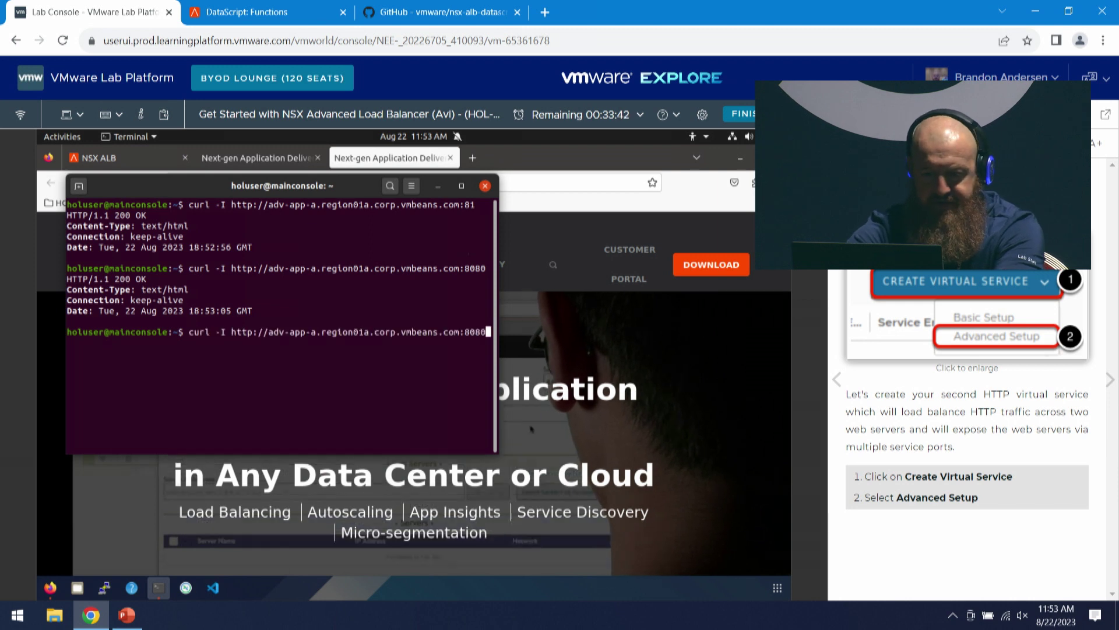
type("-")
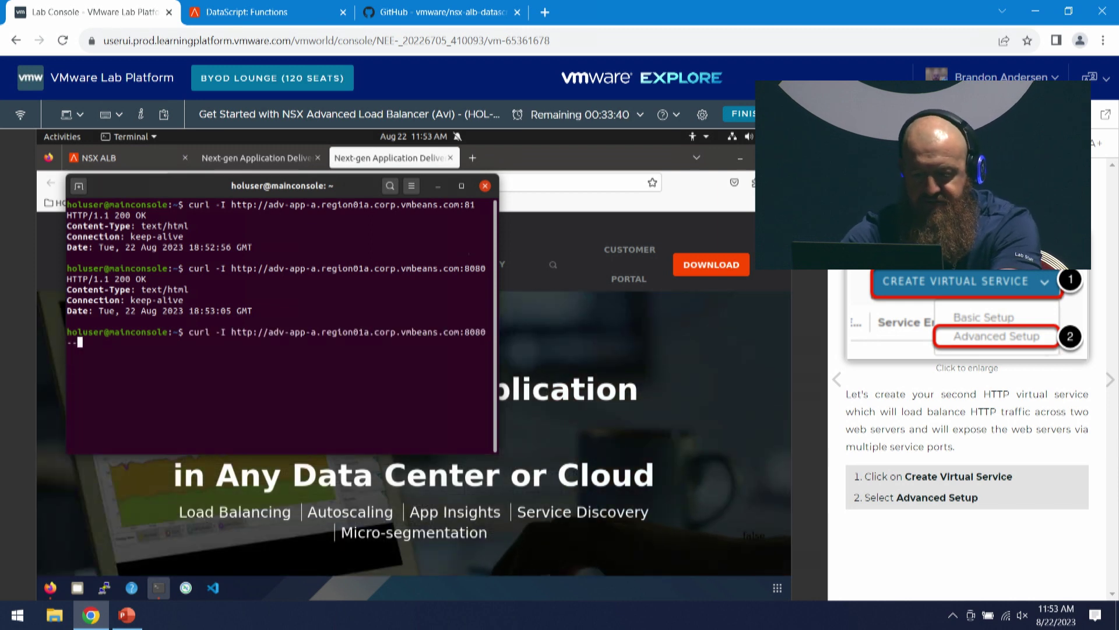
type("-hraeader")
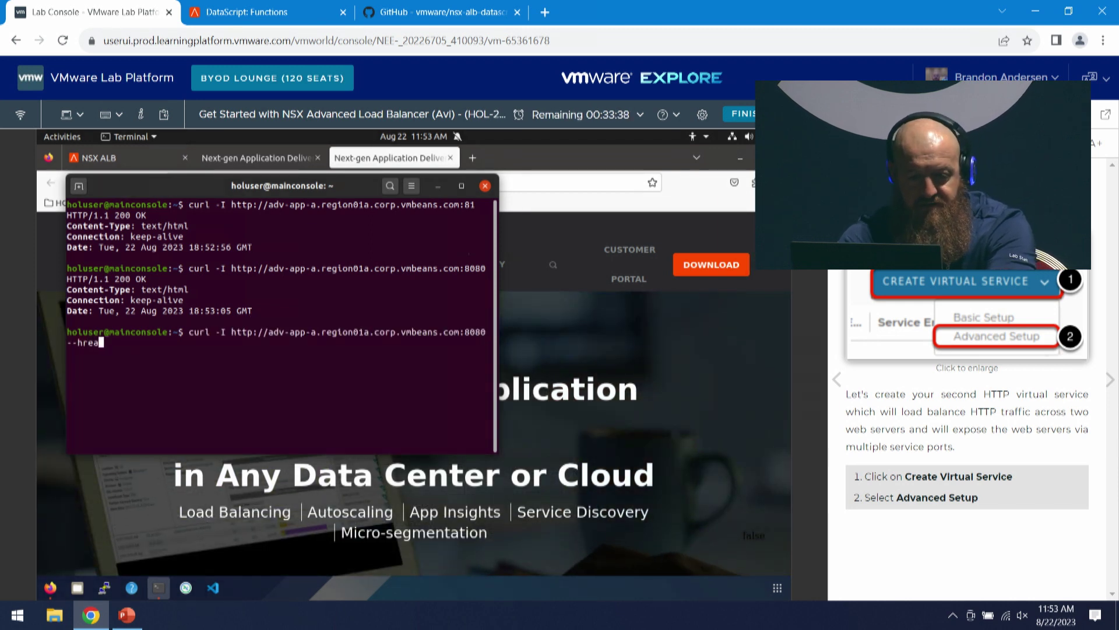
key("BackSpace")
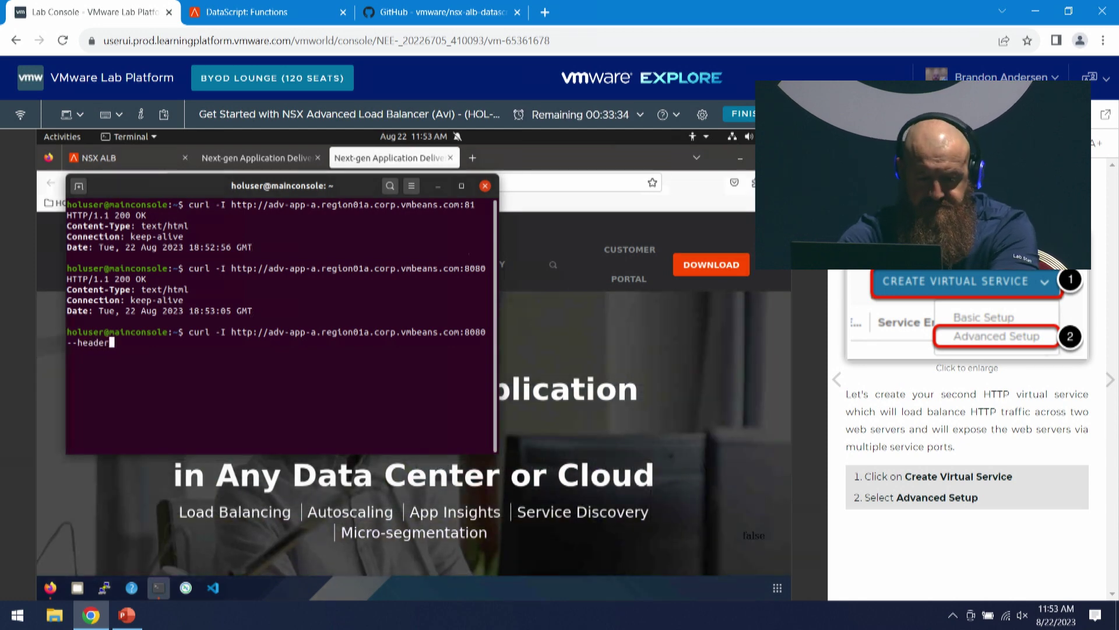
type("'")
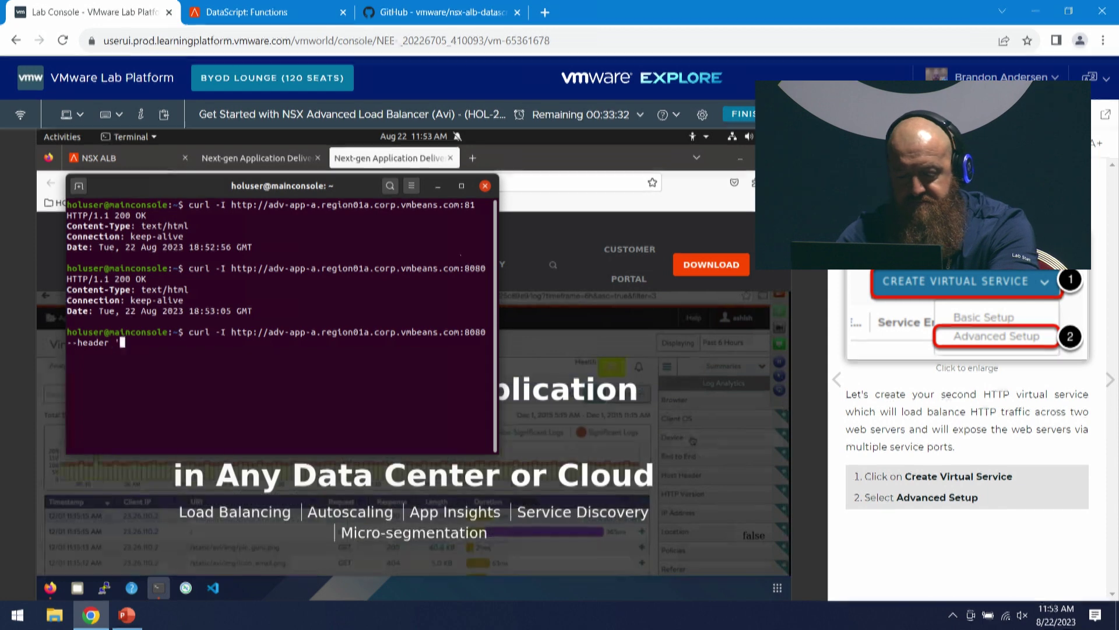
type("Avi:")
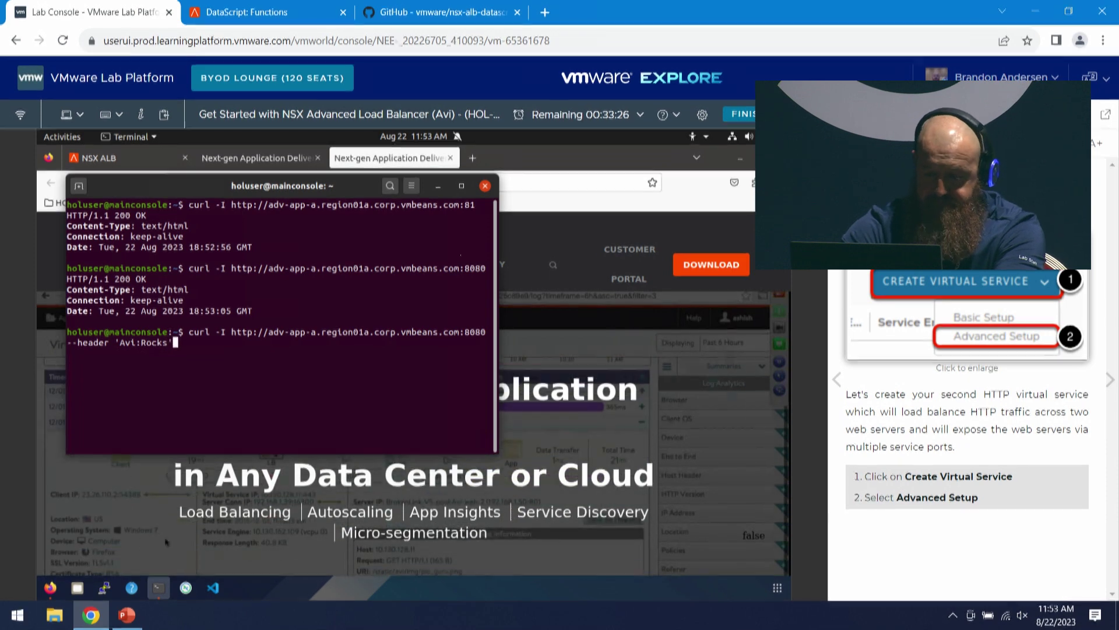
type("Rocks'")
key("Return")
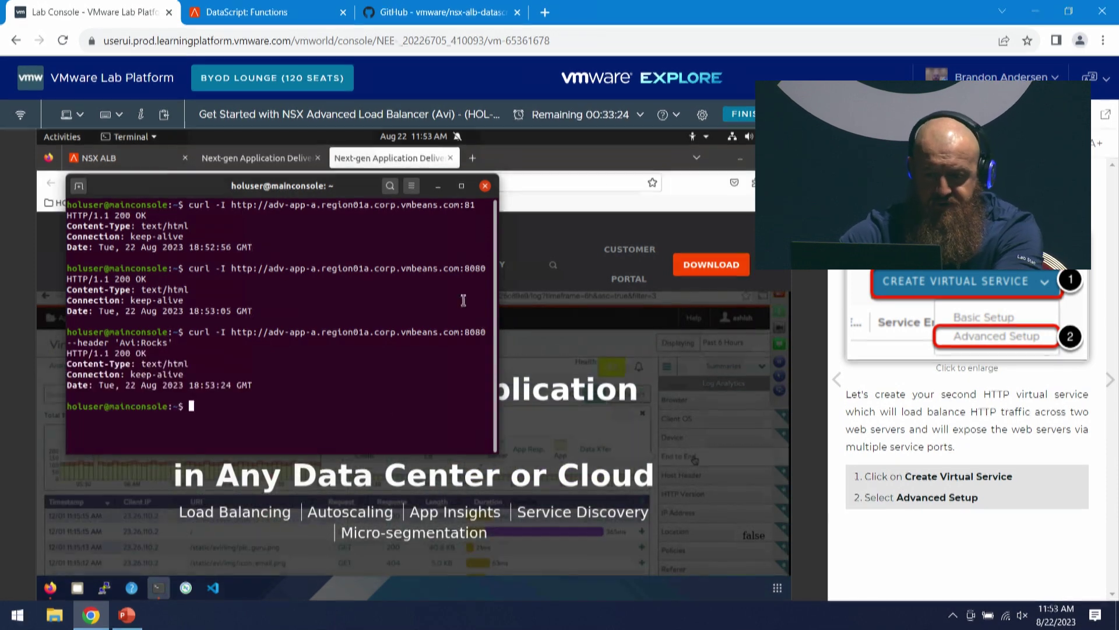
- Open adv-app-a's logs, include non-significant logs, and view all headers of the first HEAD request
left_click(689, 202)
left_click(396, 185)
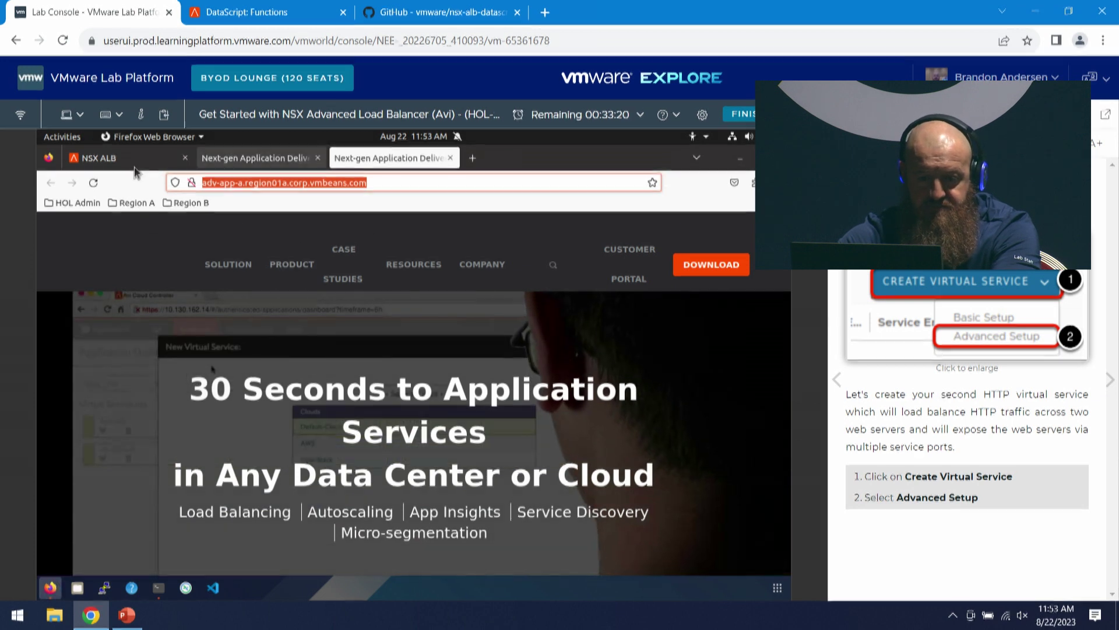
left_click(114, 164)
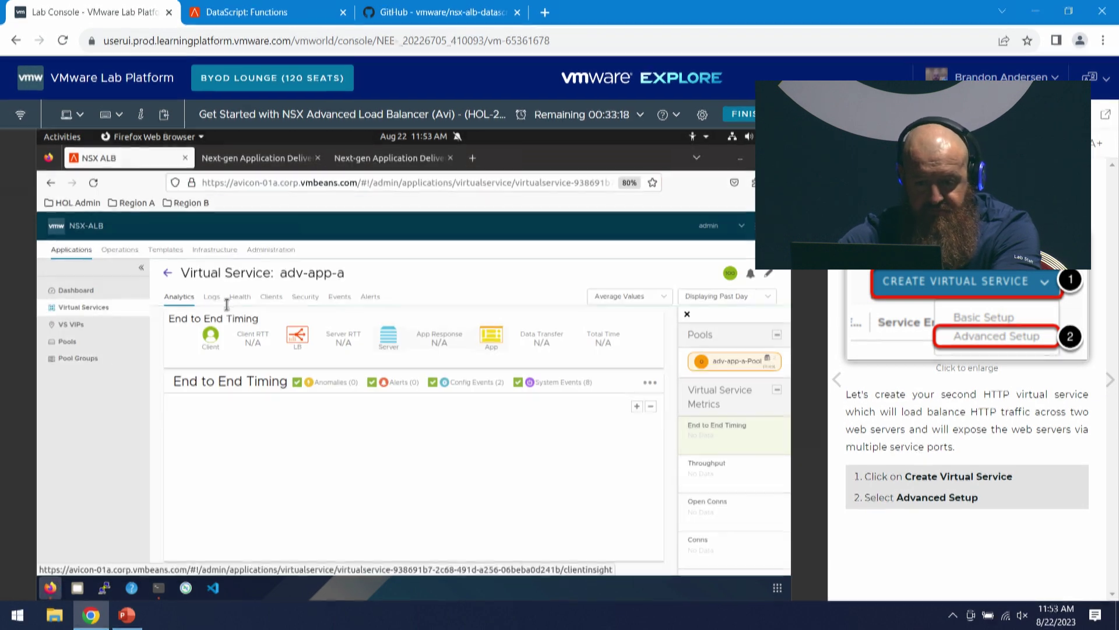
left_click(210, 298)
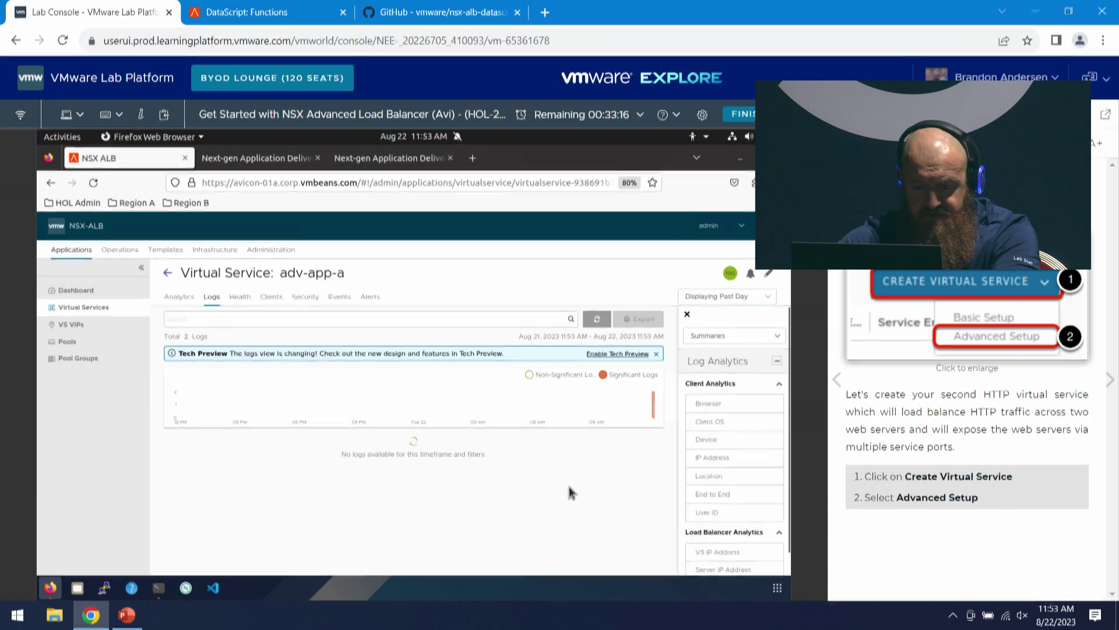
left_click(530, 375)
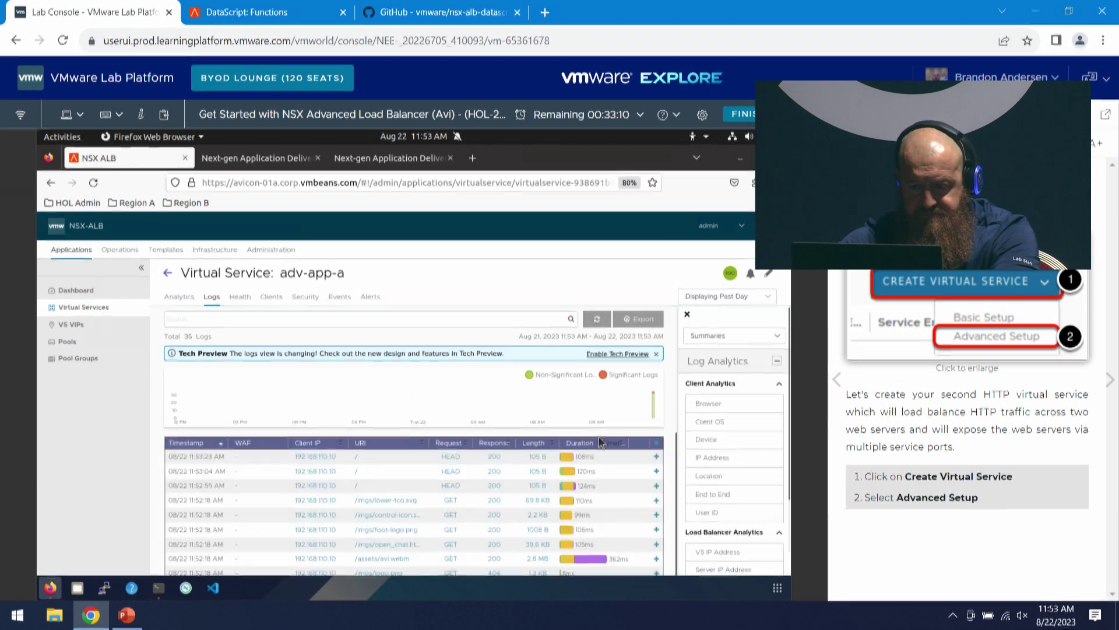
left_click(657, 458)
left_click_drag(678, 458, 614, 470)
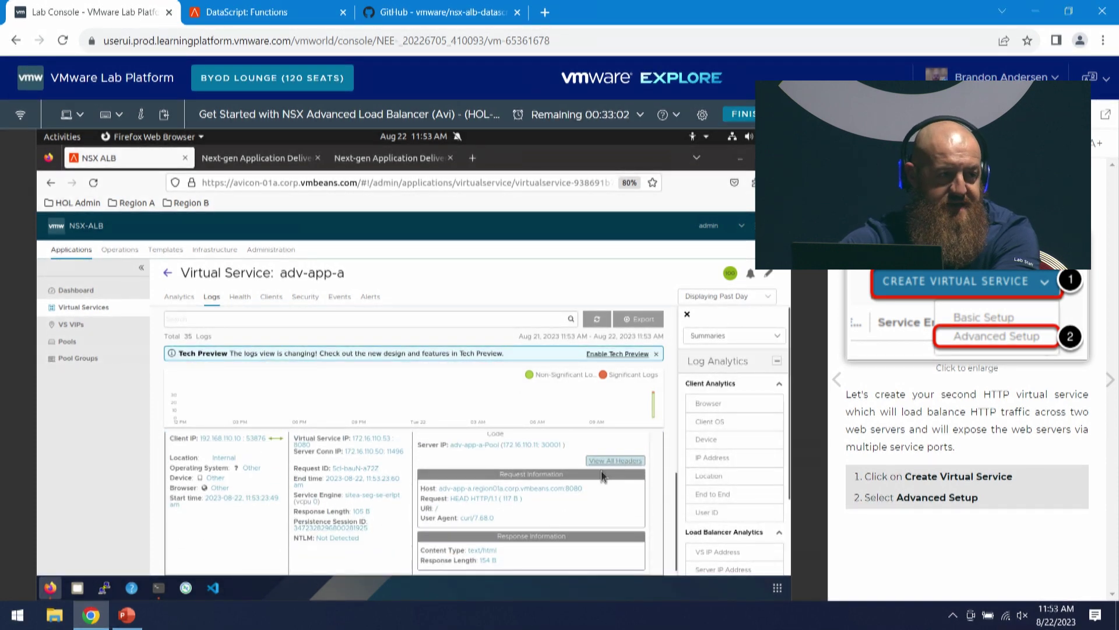
left_click(601, 460)
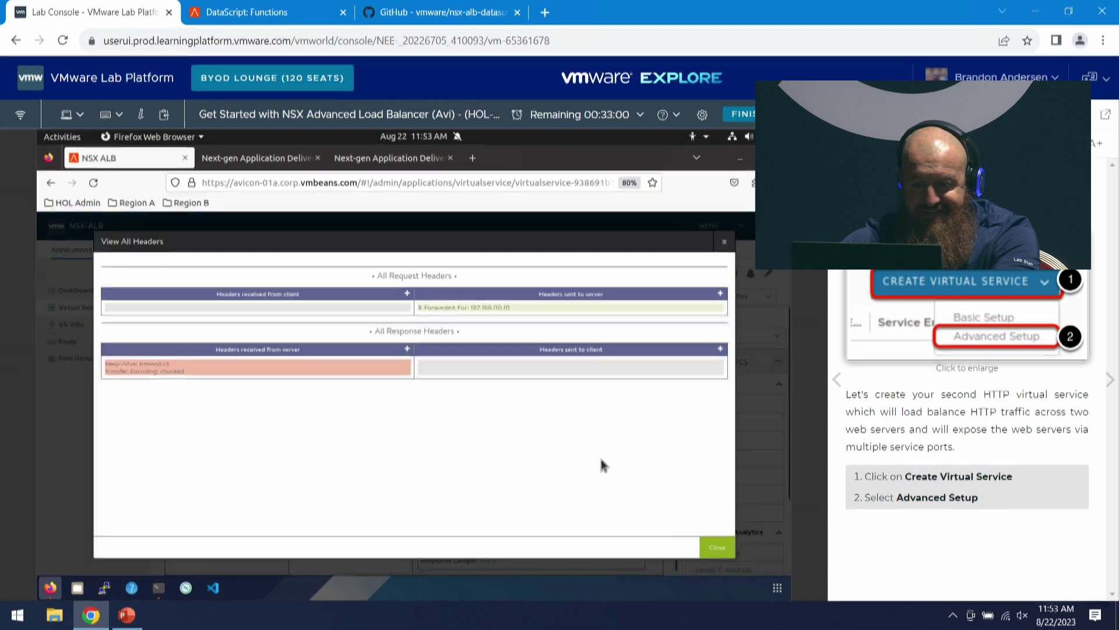
- Expand the request header section in View All Headers to show each header line
left_click(483, 309)
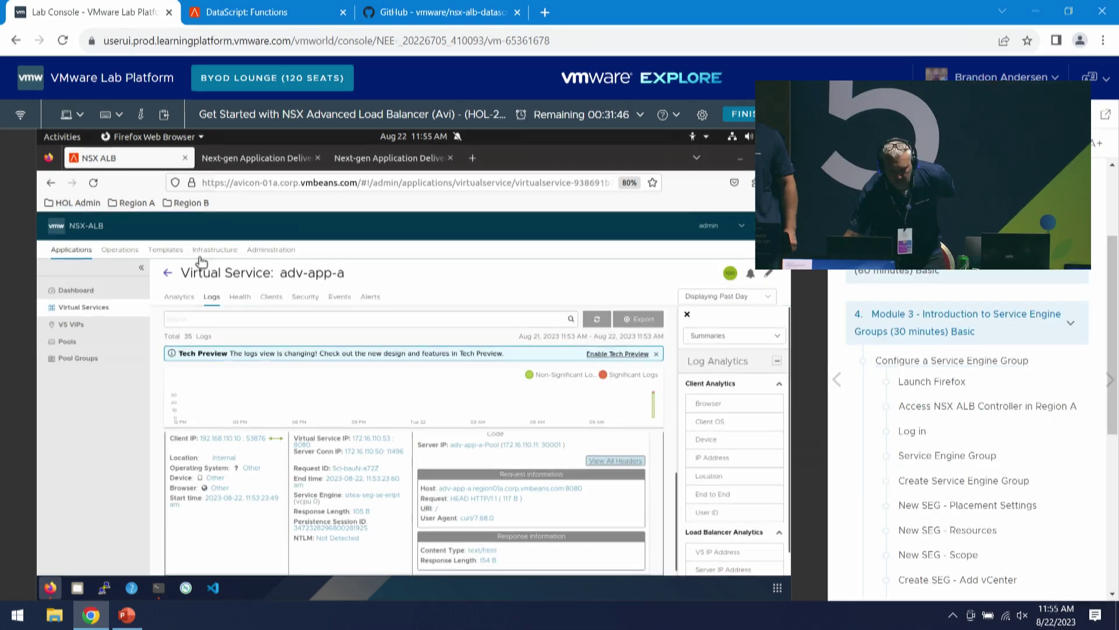
- Go to Infrastructure > Cloud Resources > Service Engine Group and edit Default-Group in Default-Cloud
left_click(215, 249)
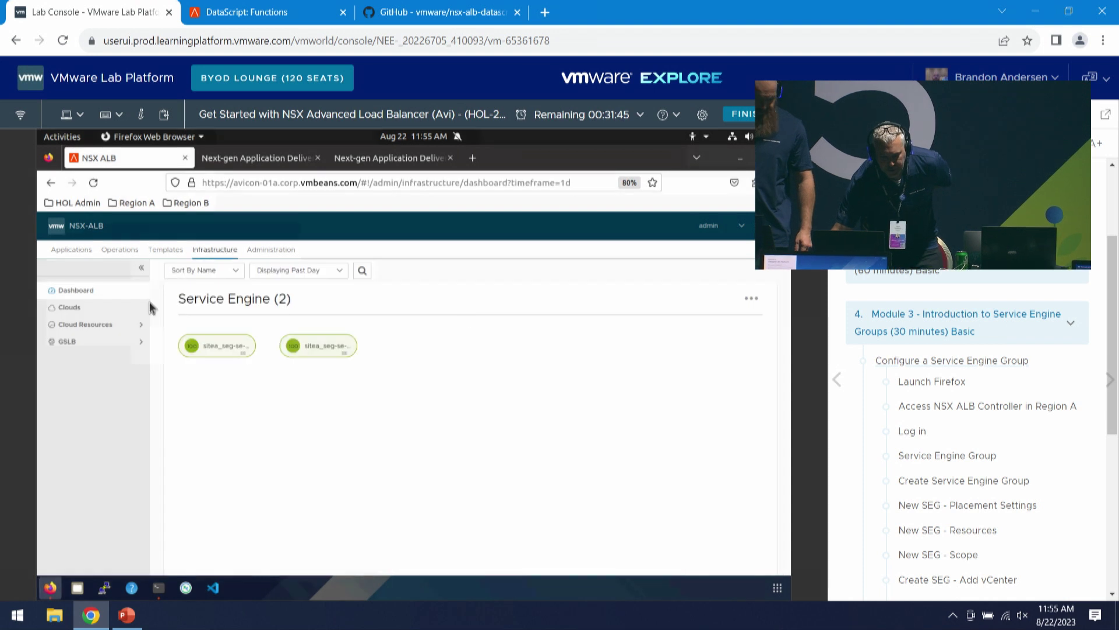
left_click(94, 335)
left_click(124, 360)
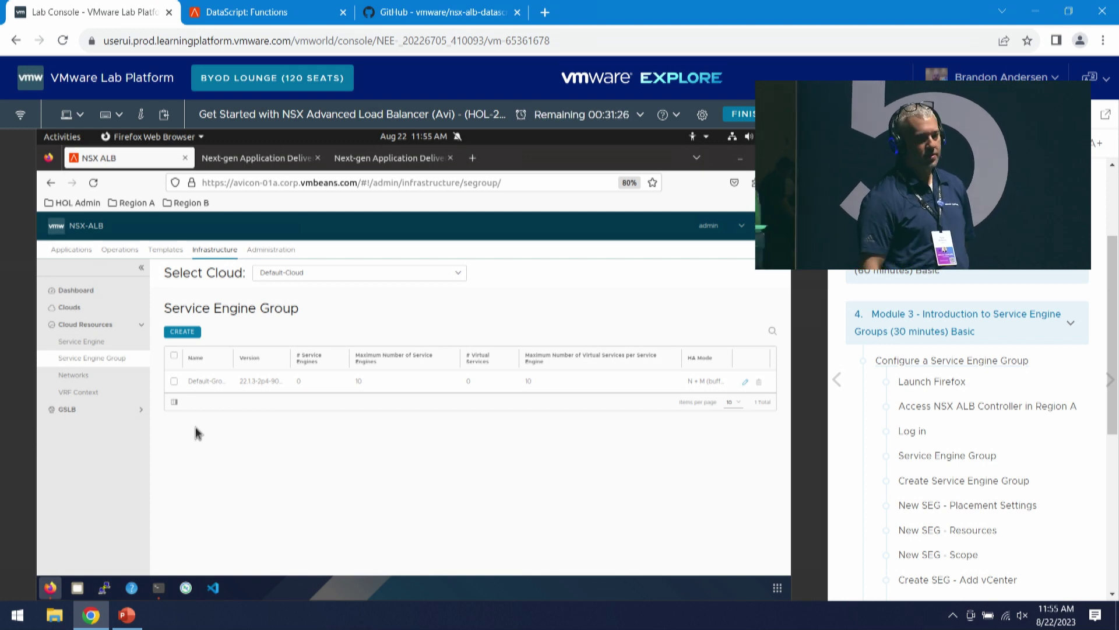
left_click(745, 381)
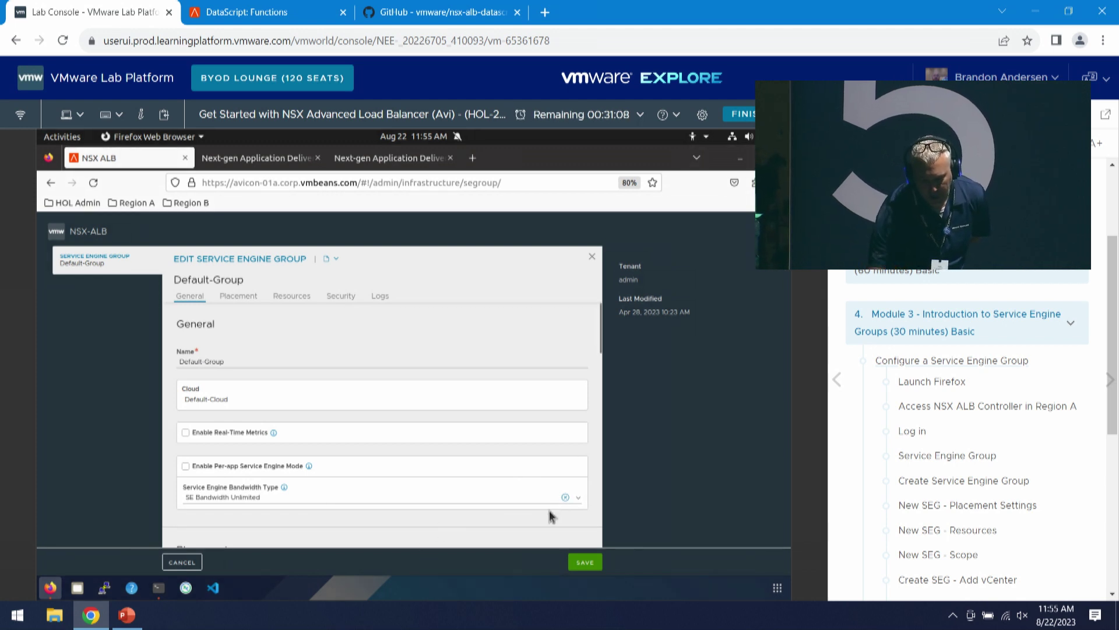
scroll(525, 330, "down", 5)
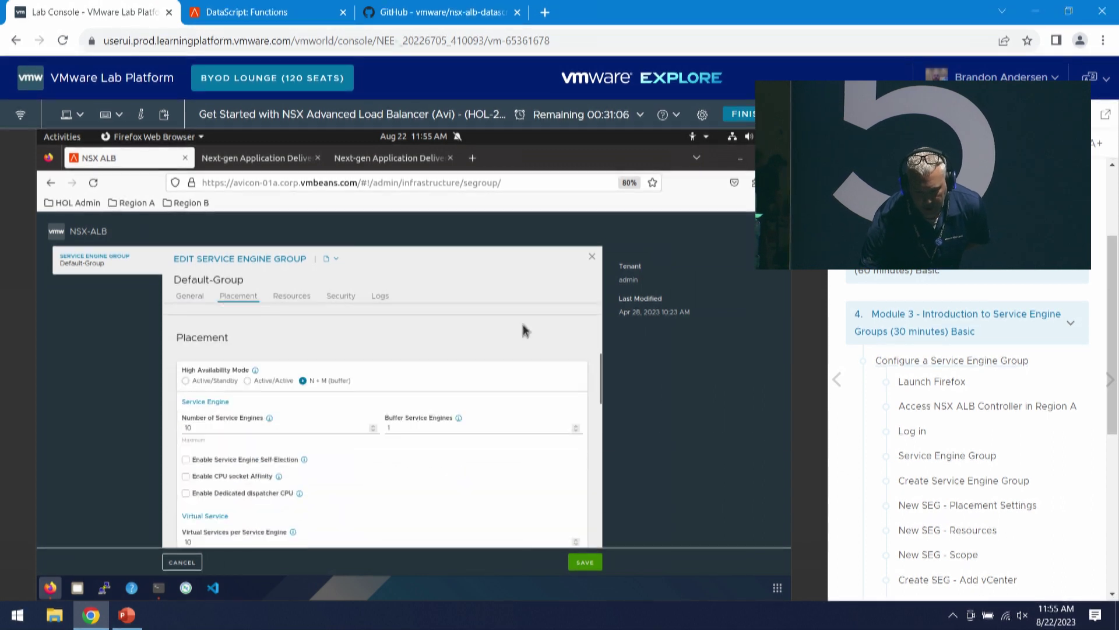
scroll(524, 330, "down", 2)
scroll(523, 341, "up", 2)
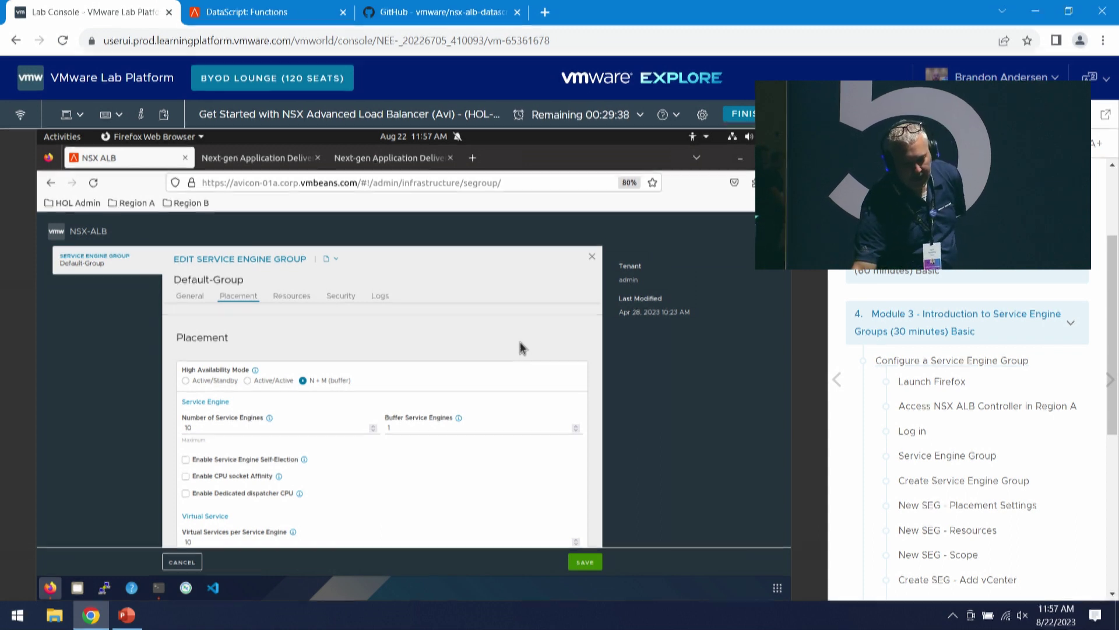
- Scroll down through Default-Group's Placement, Resources, Security and Logs settings
scroll(488, 358, "down", 1)
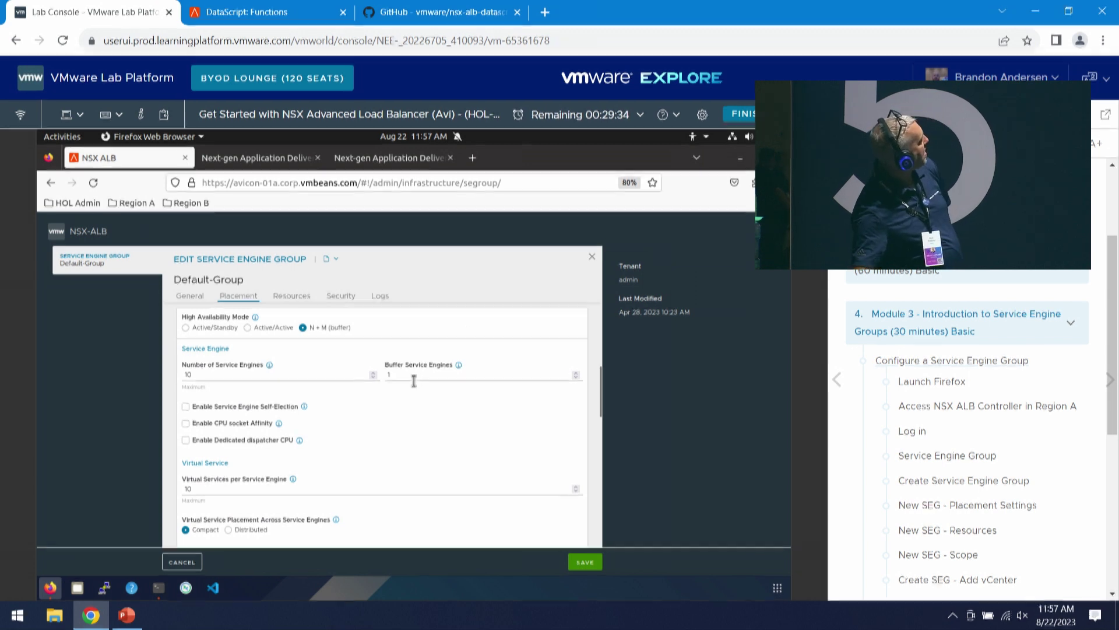
scroll(409, 380, "down", 1)
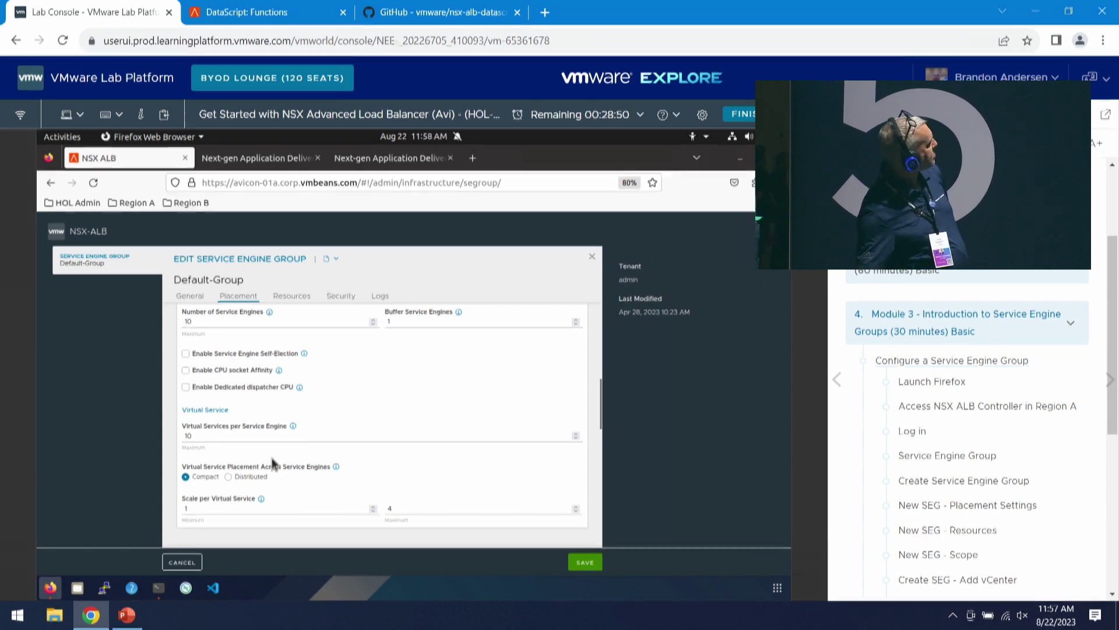
scroll(274, 459, "down", 3)
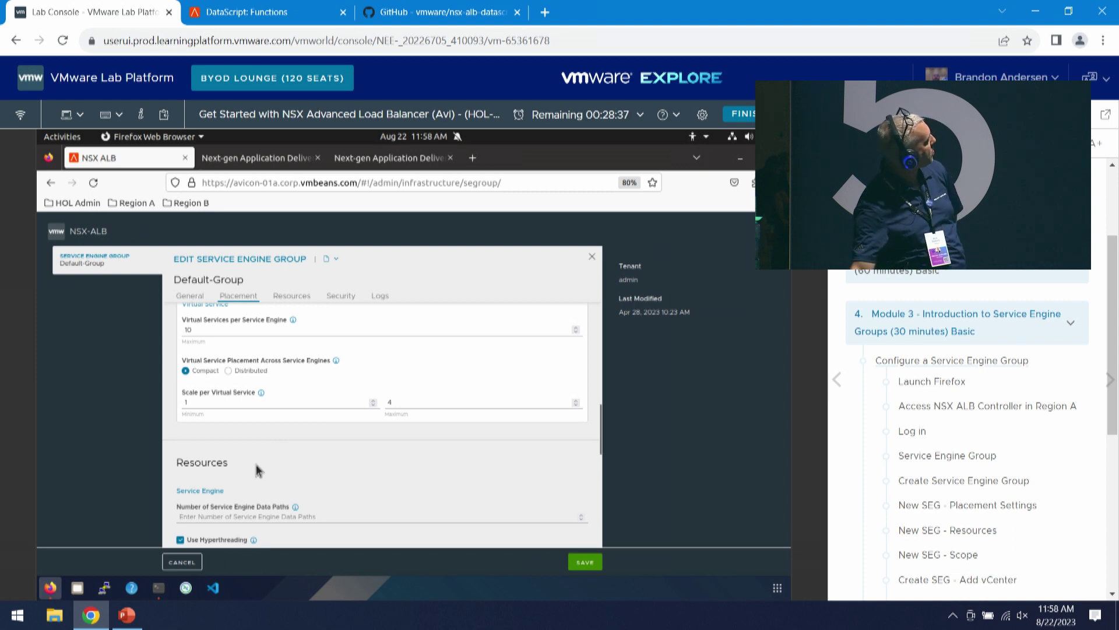
scroll(279, 485, "down", 5)
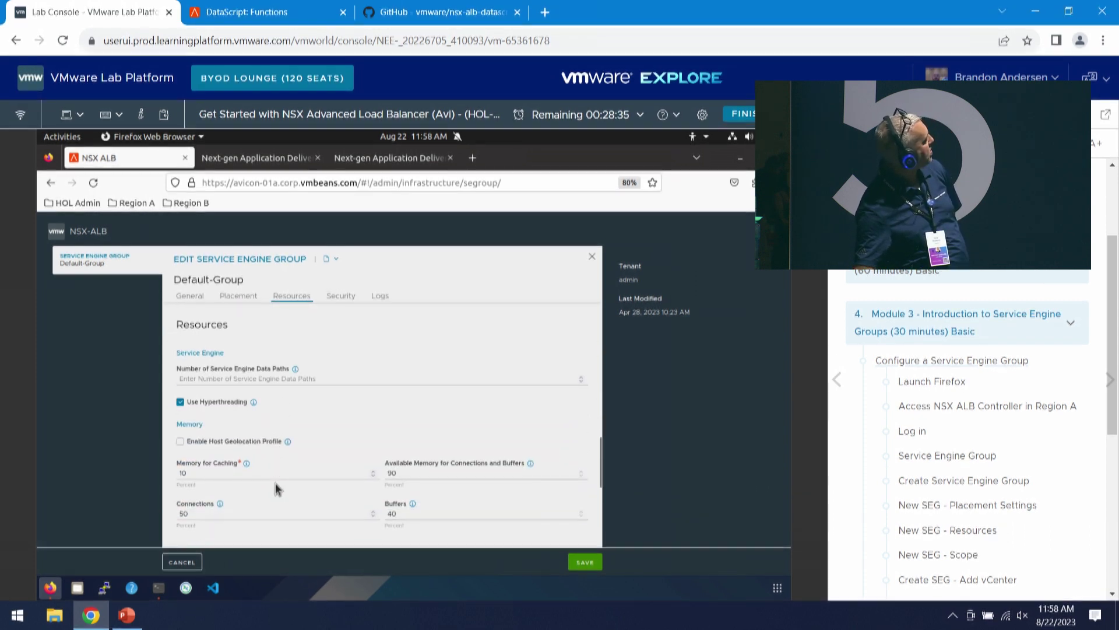
scroll(292, 467, "down", 1)
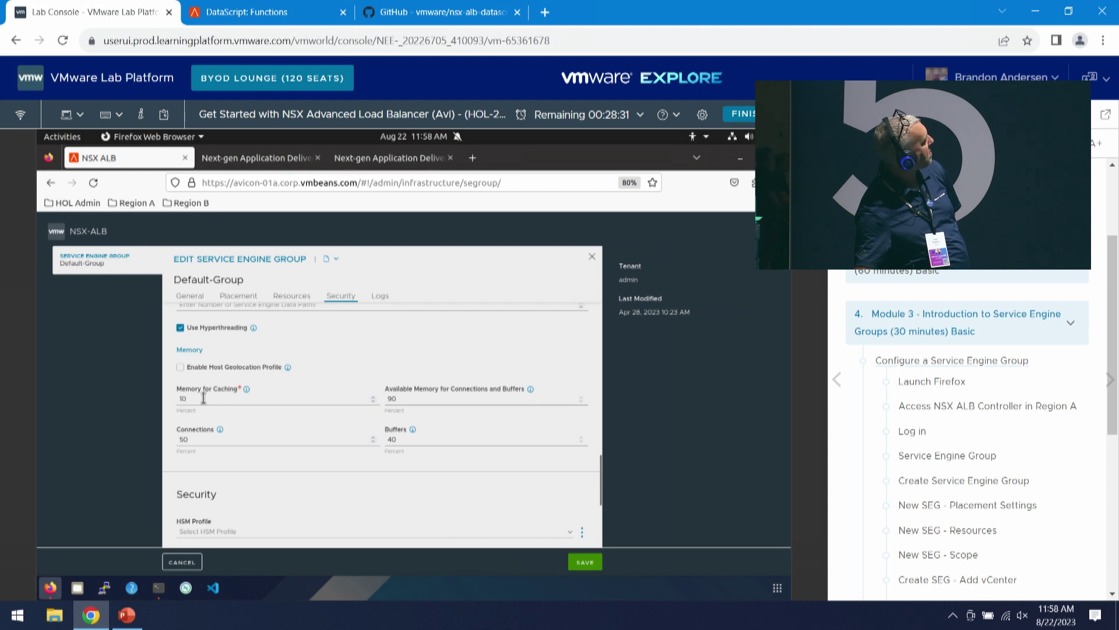
scroll(204, 431, "down", 1)
scroll(208, 437, "down", 2)
- Scroll back over the settings, then exit the editor and confirm leaving without saving
scroll(229, 454, "up", 10)
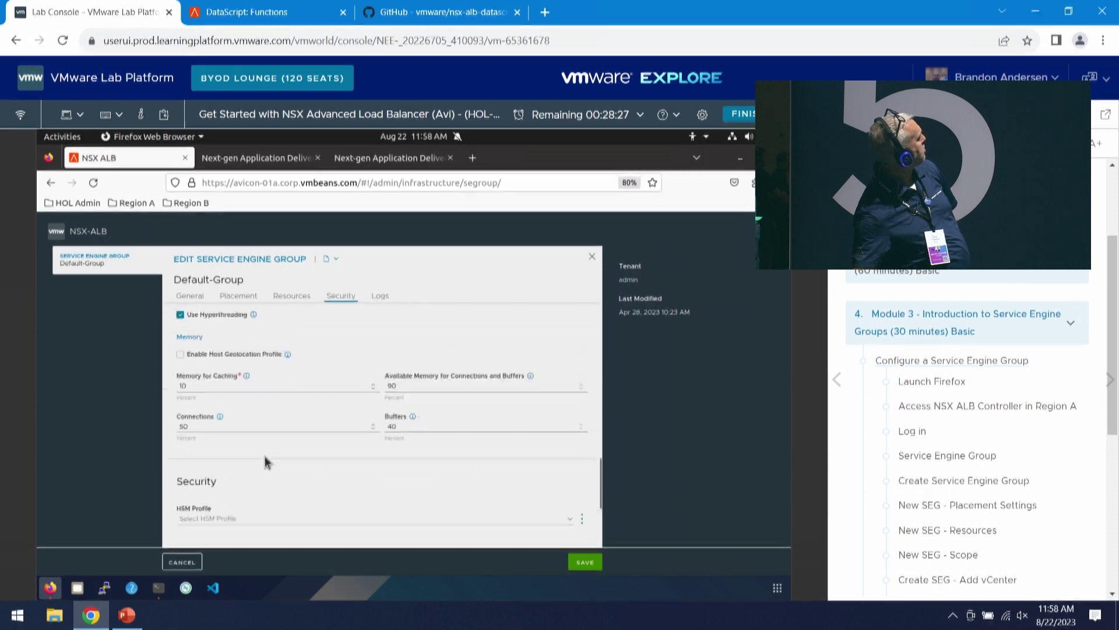
scroll(279, 468, "up", 5)
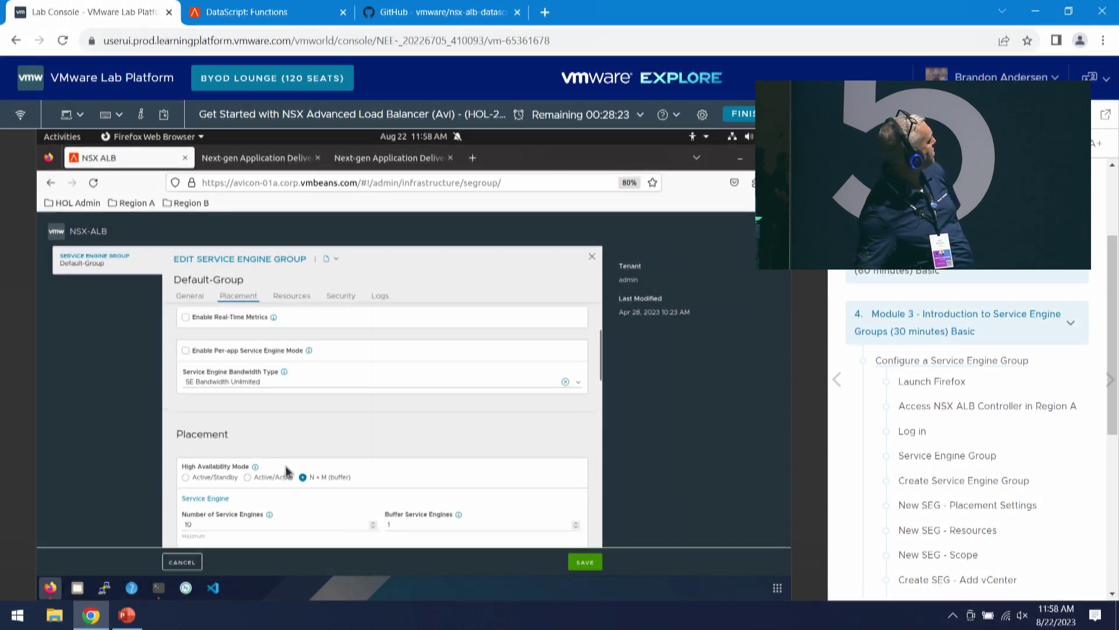
scroll(286, 468, "up", 2)
scroll(285, 475, "down", 3)
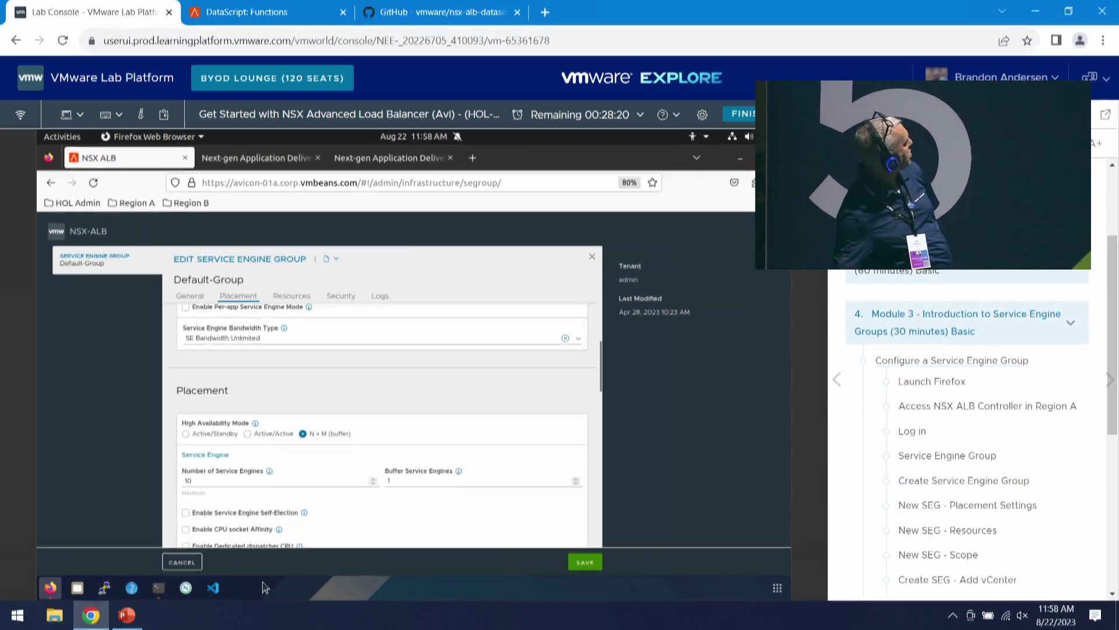
key("Escape")
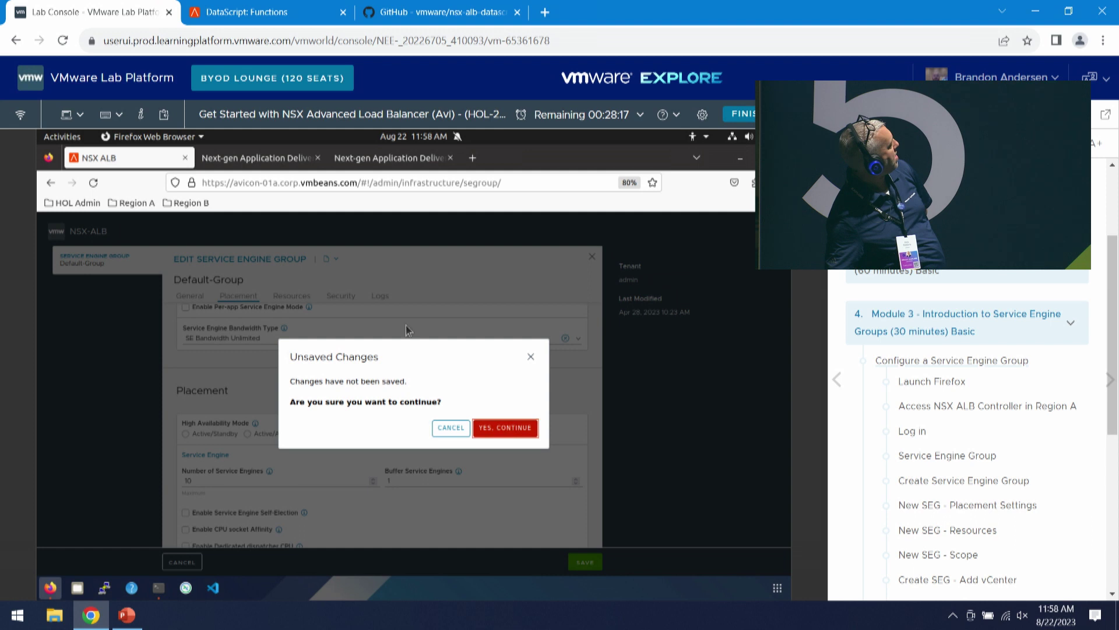
key("Return")
- Switch the cloud to SiteA_nsx_cloud and edit its Default-Group service engine group
left_click(310, 273)
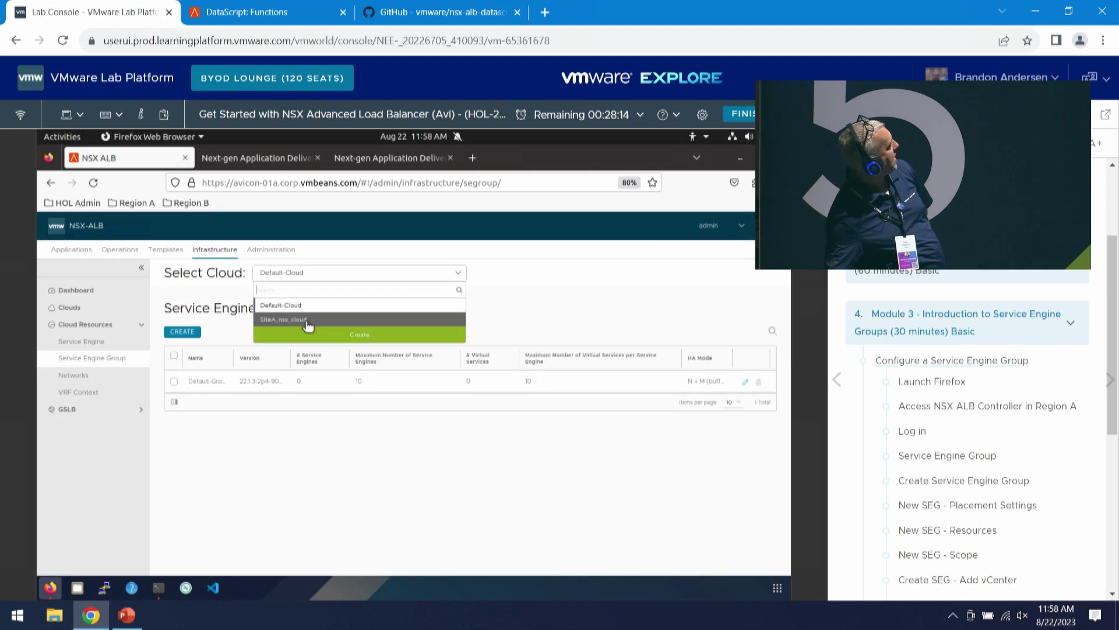
left_click(309, 322)
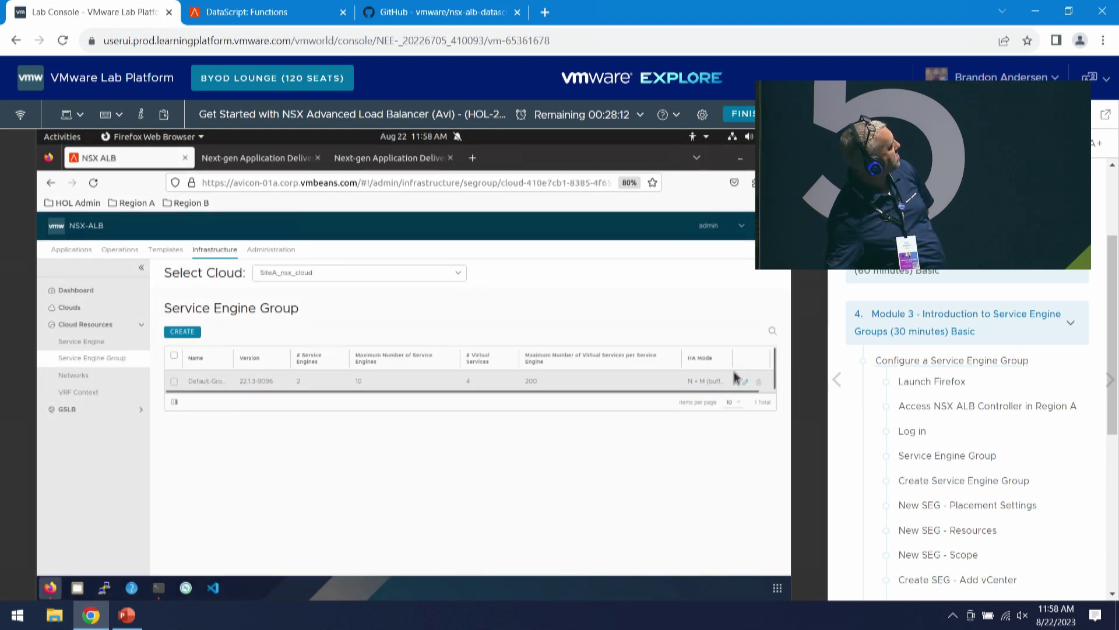
left_click(748, 384)
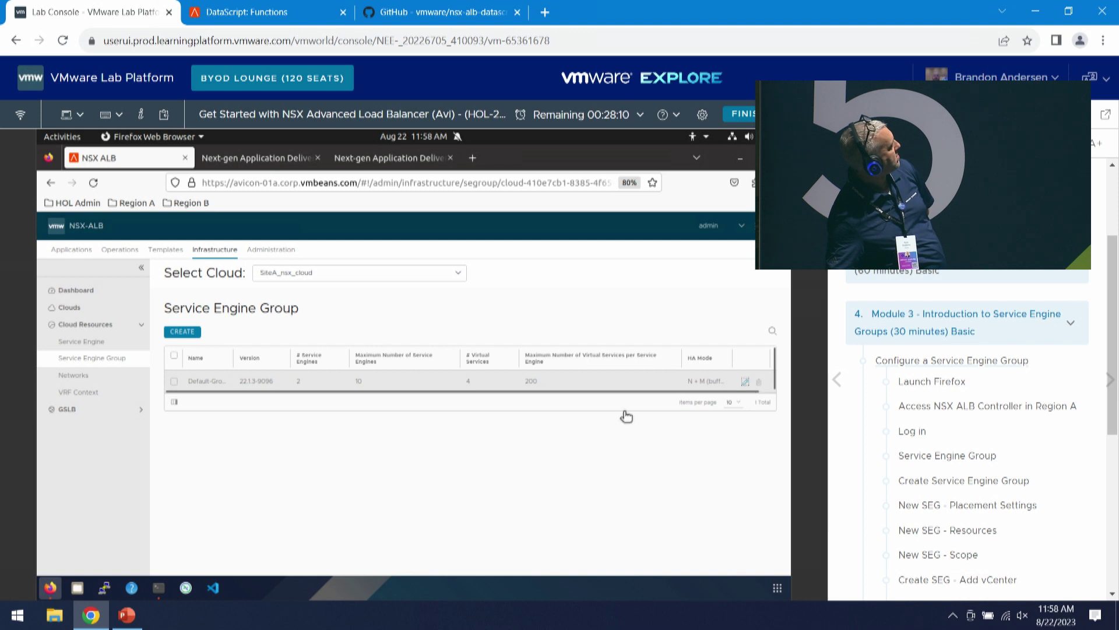
- Review SiteA_nsx_cloud's Default-Group settings, then close the editor
scroll(548, 434, "down", 5)
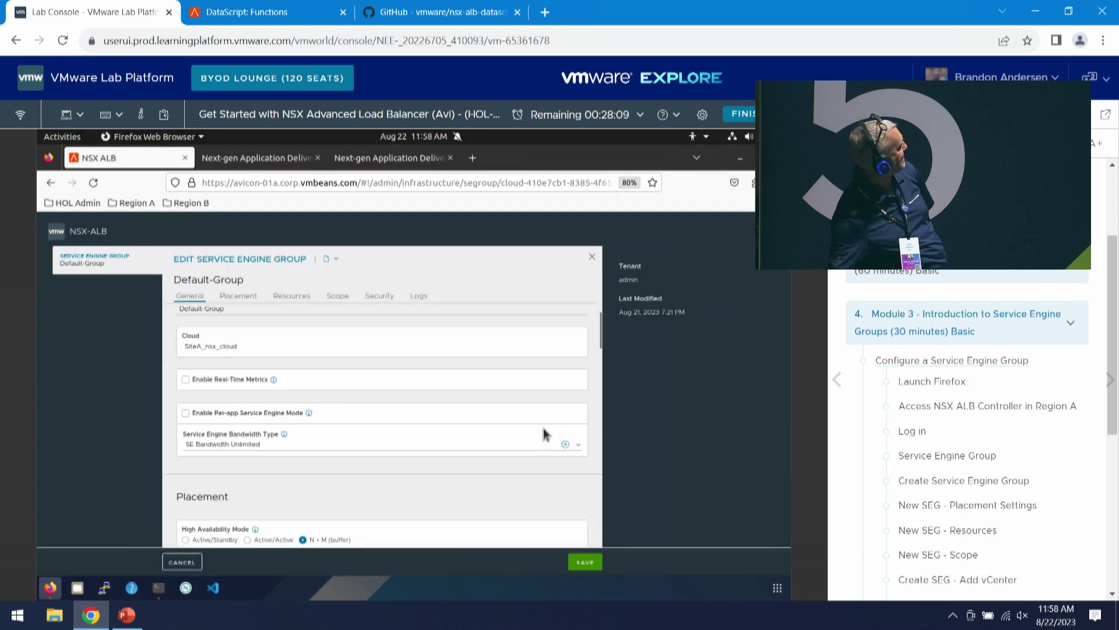
scroll(547, 436, "down", 4)
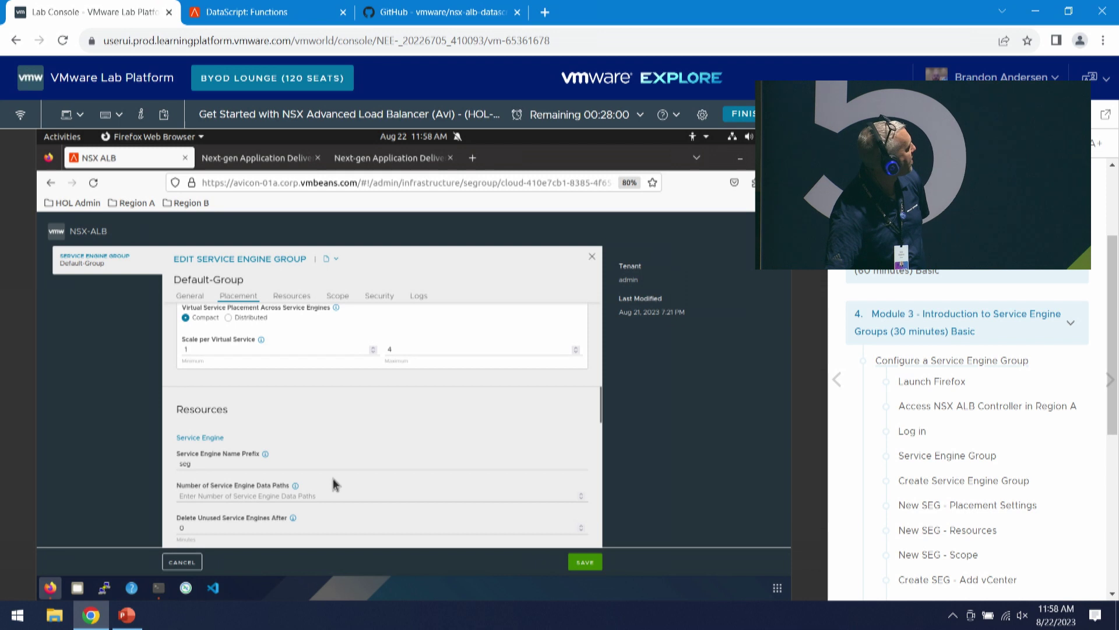
scroll(334, 478, "down", 2)
scroll(333, 477, "down", 2)
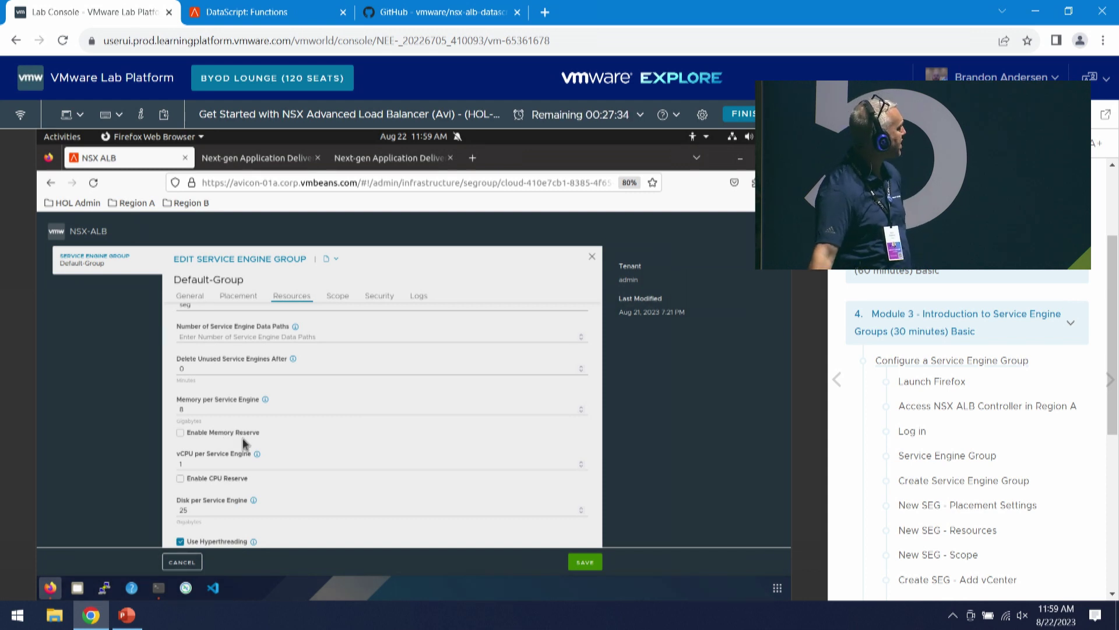
scroll(237, 338, "down", 1)
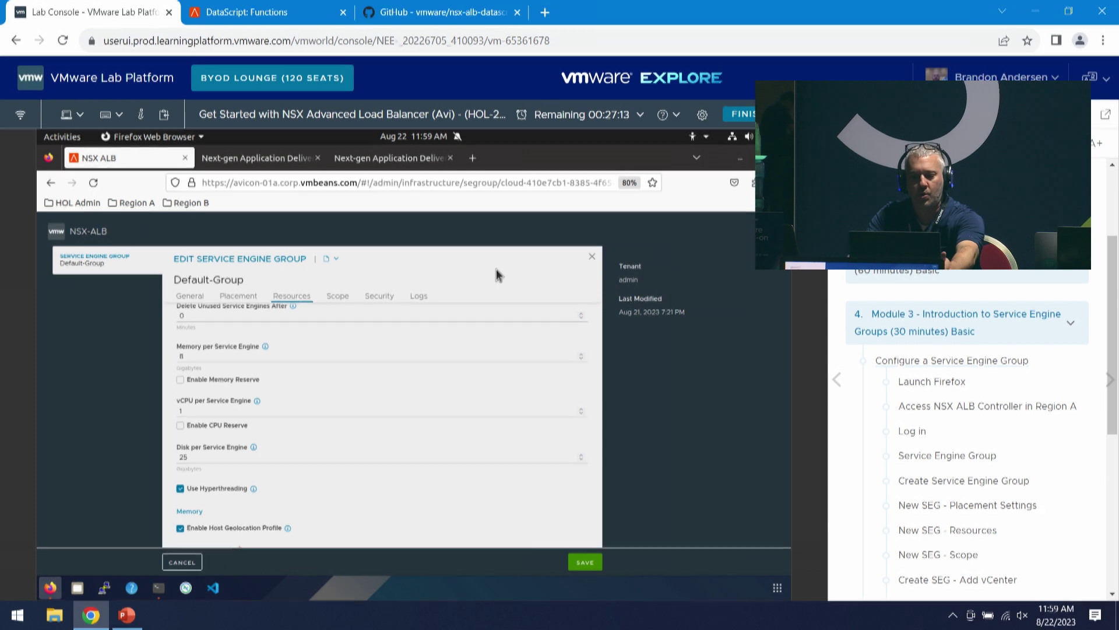
left_click(592, 256)
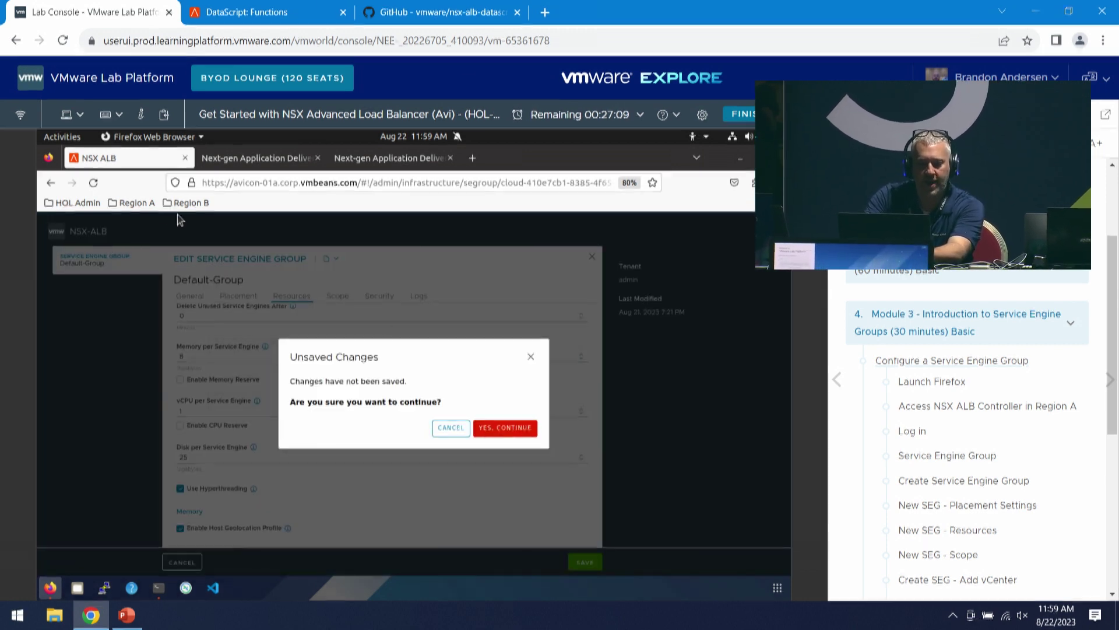
- Visit the NSX Manager login from Region A bookmarks, go back, then open a new tab
left_click(132, 202)
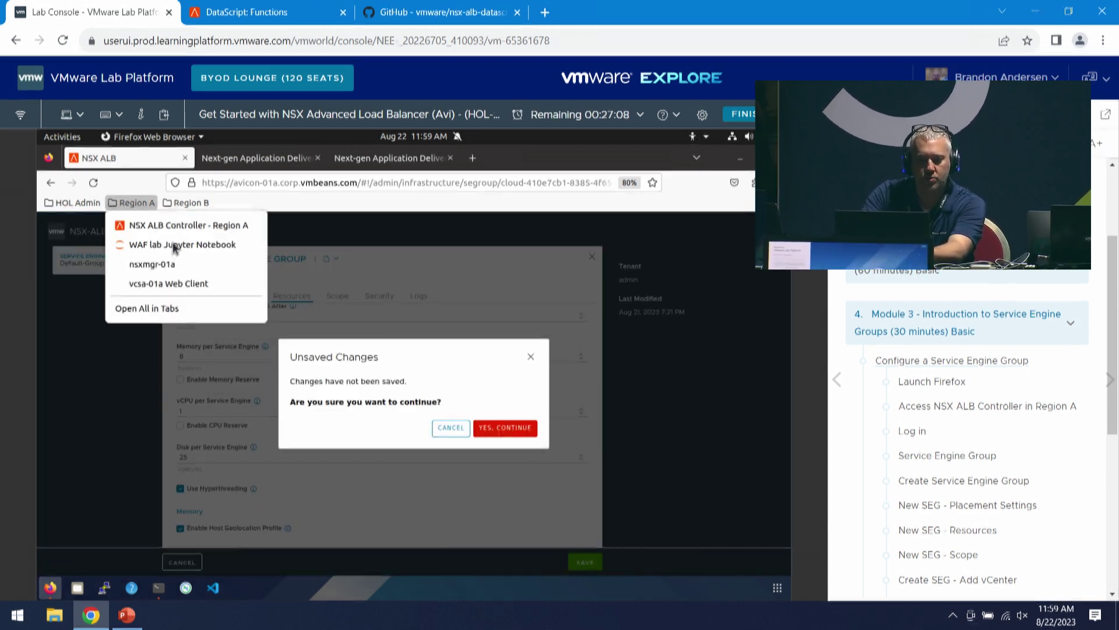
left_click(215, 269)
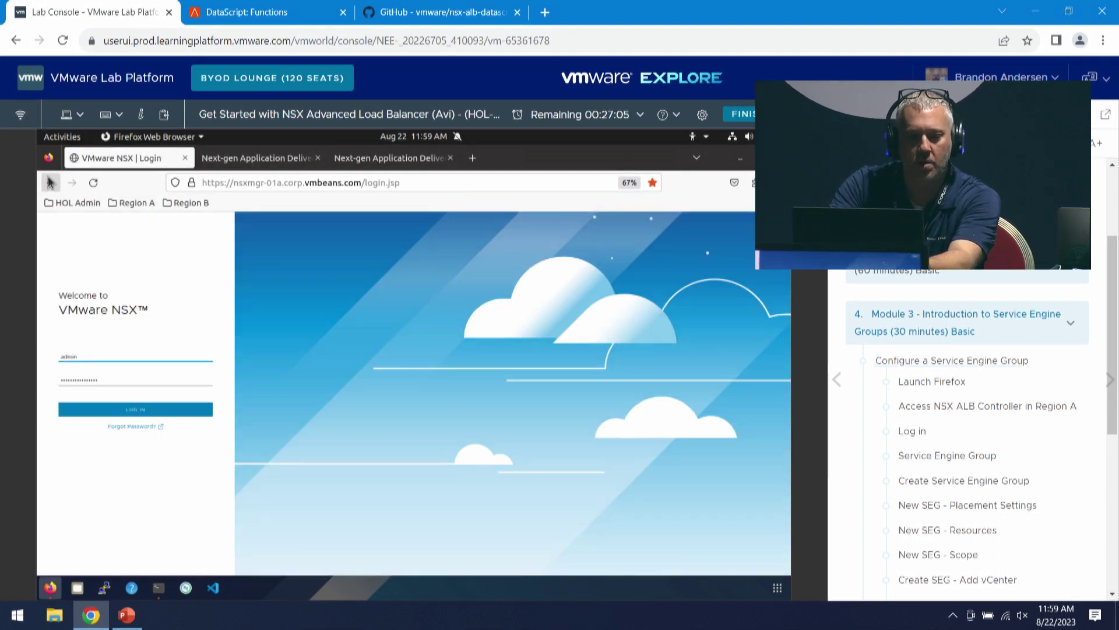
left_click(50, 182)
left_click(472, 157)
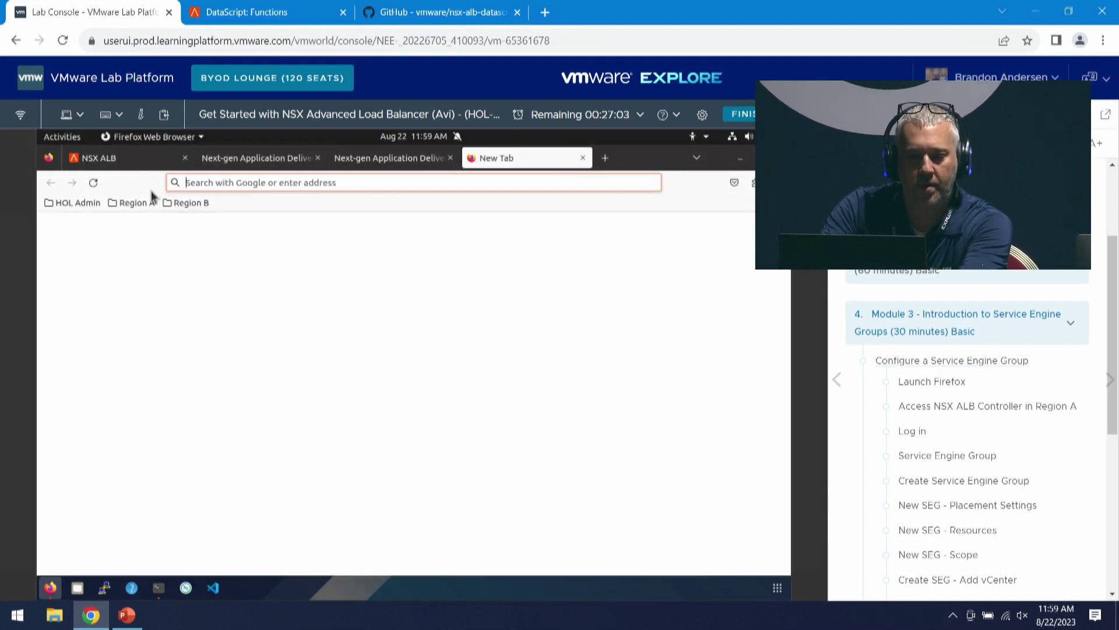
left_click(132, 202)
- Load the NSX Manager login in the new tab, then discard the Service Engine Group changes in NSX ALB
left_click(149, 264)
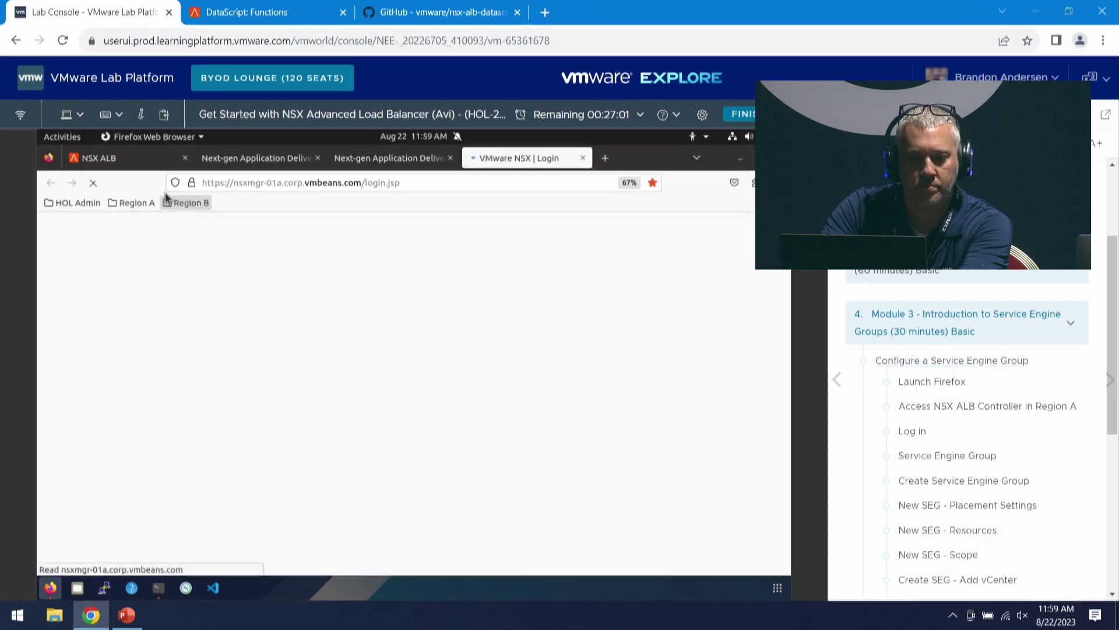
left_click(99, 157)
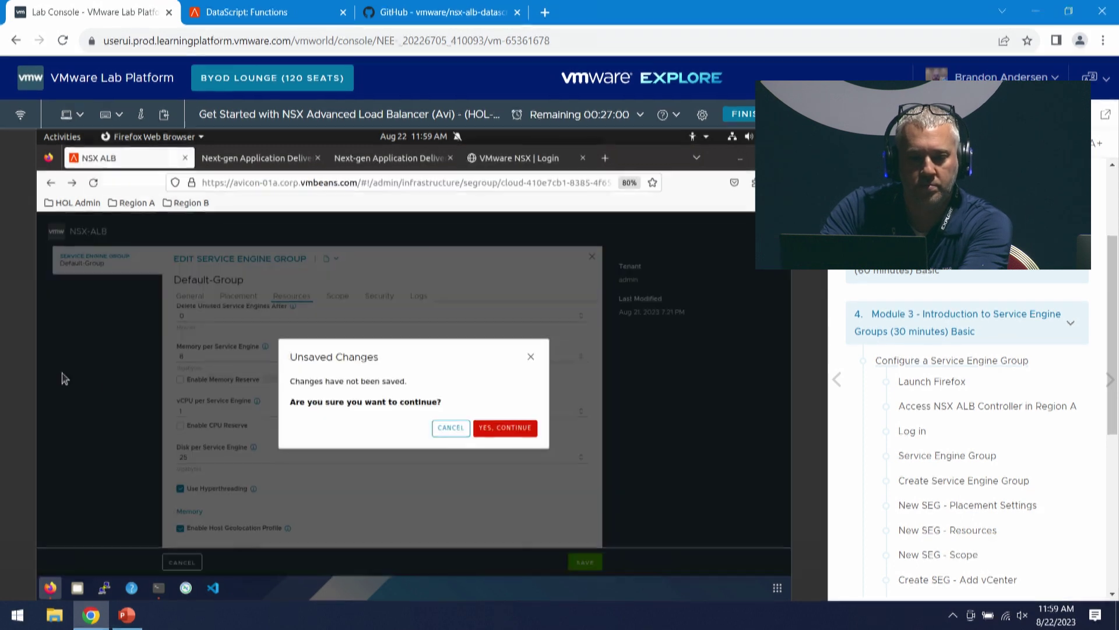
left_click(505, 428)
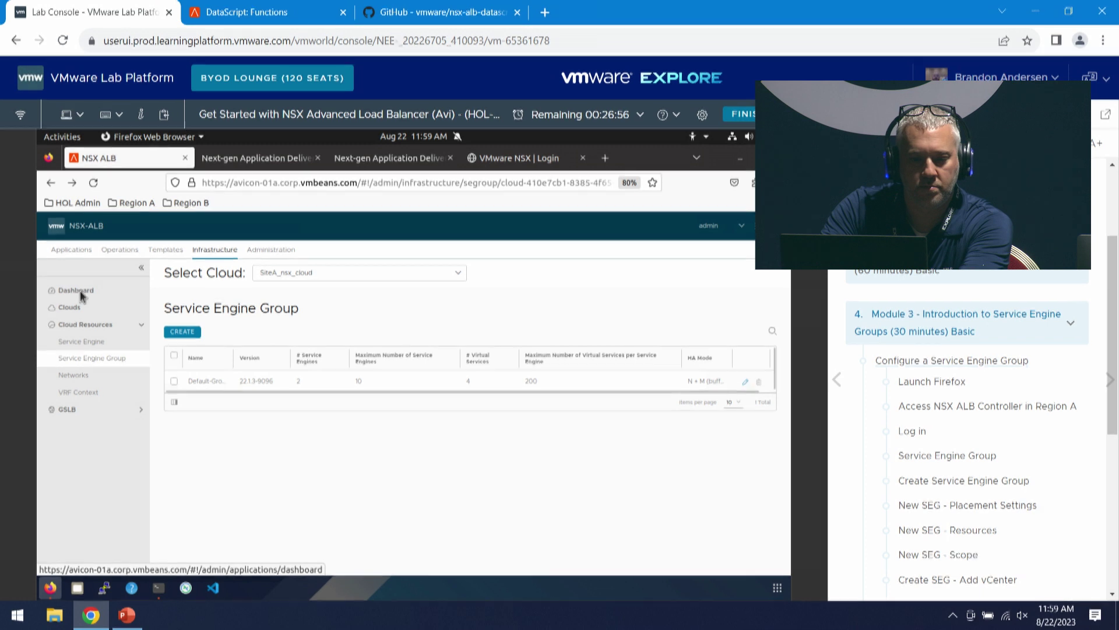
- Open the demo_vs virtual service from Applications > Virtual Services
left_click(69, 249)
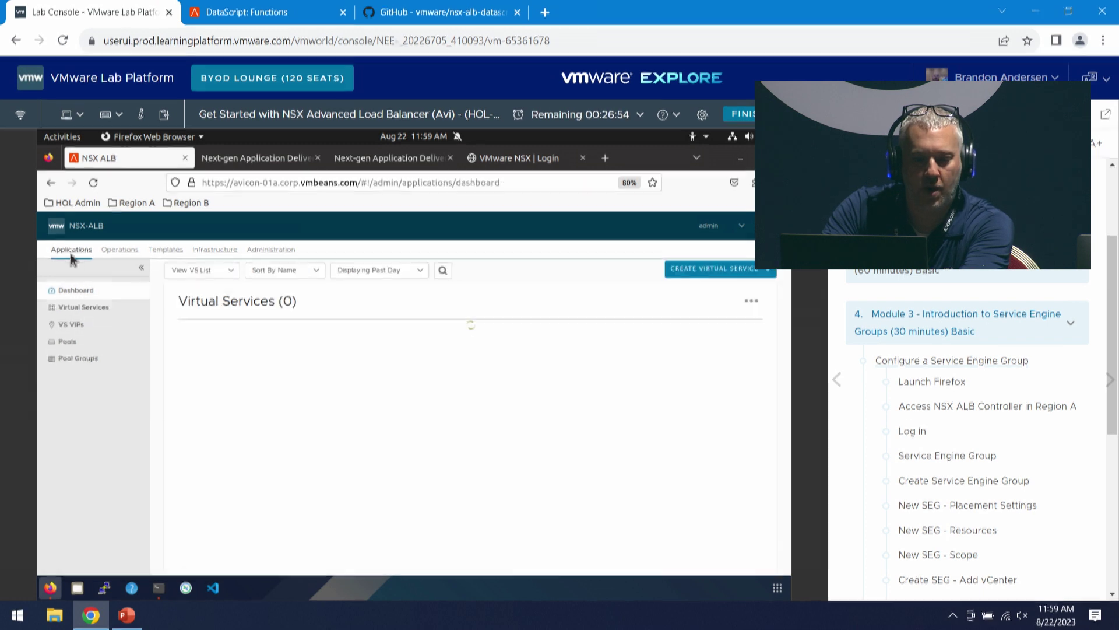
left_click(89, 315)
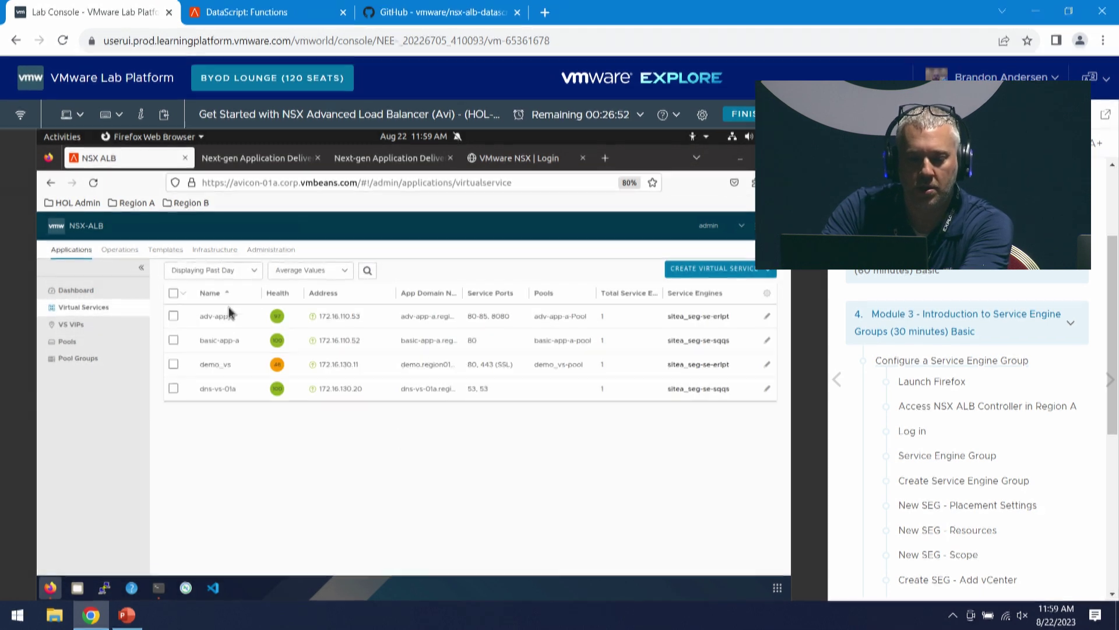
left_click(213, 366)
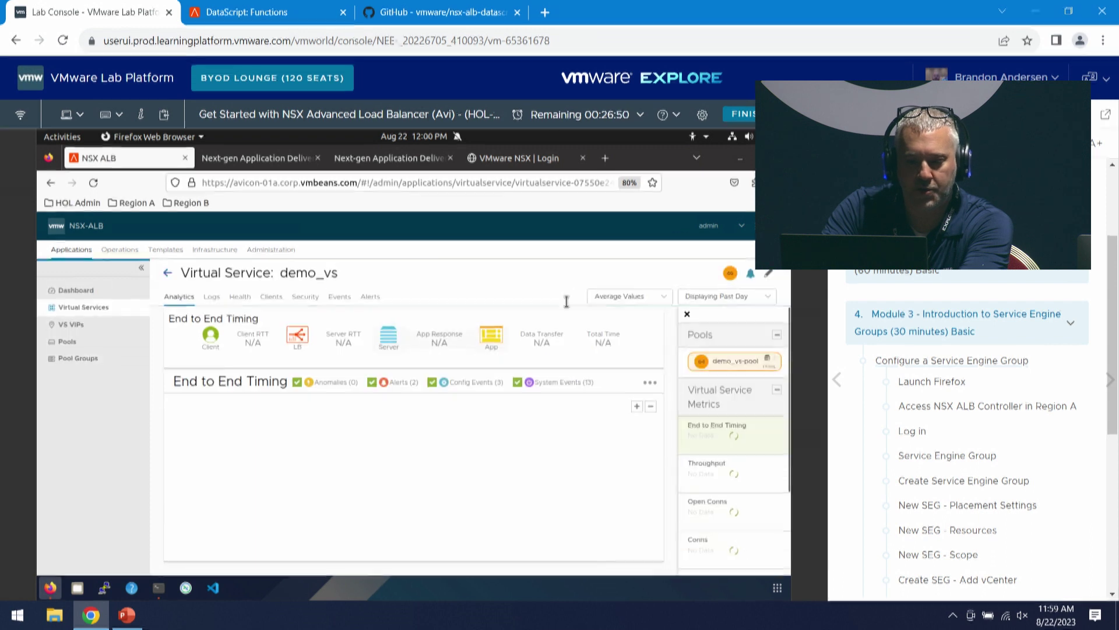
- Check demo_vs's details, then log in on the VMware NSX | Login tab
mouse_move(730, 273)
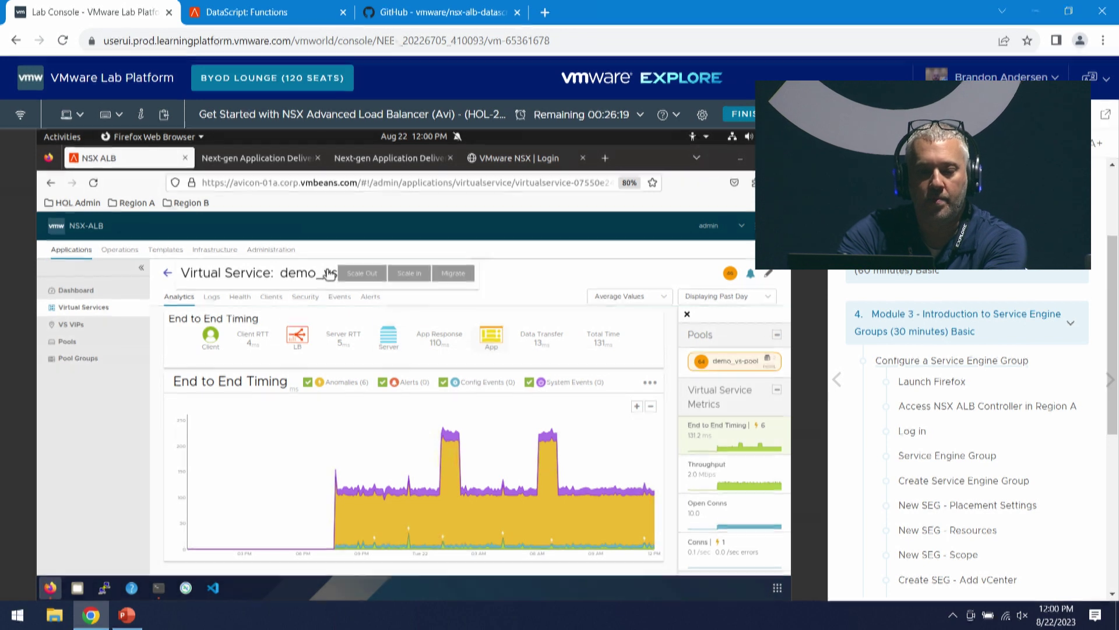
mouse_move(330, 275)
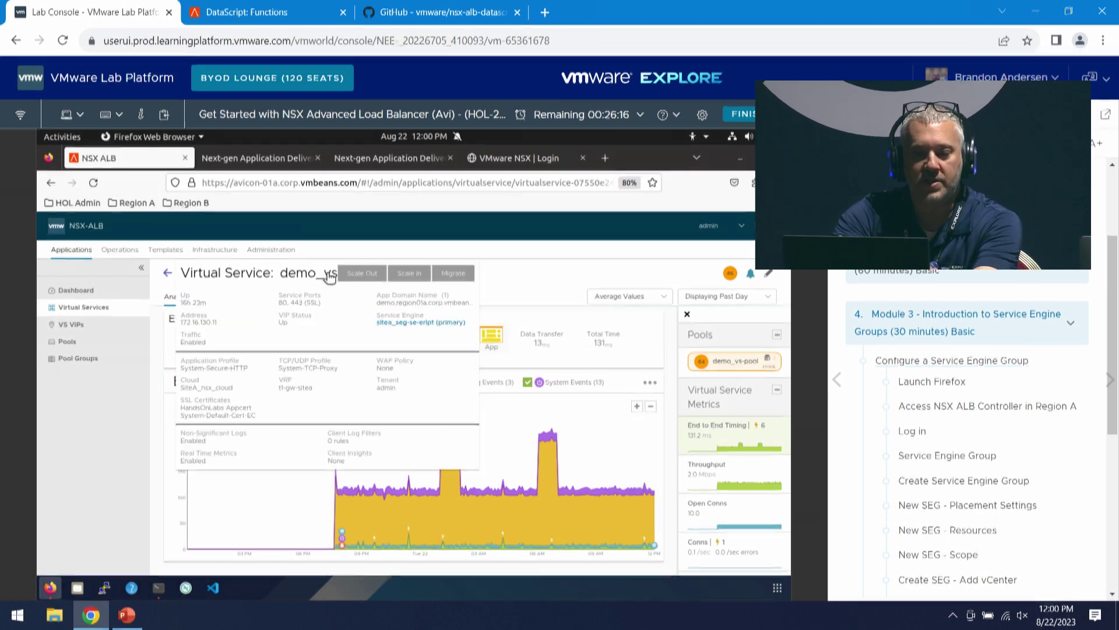
left_click(520, 157)
left_click(143, 409)
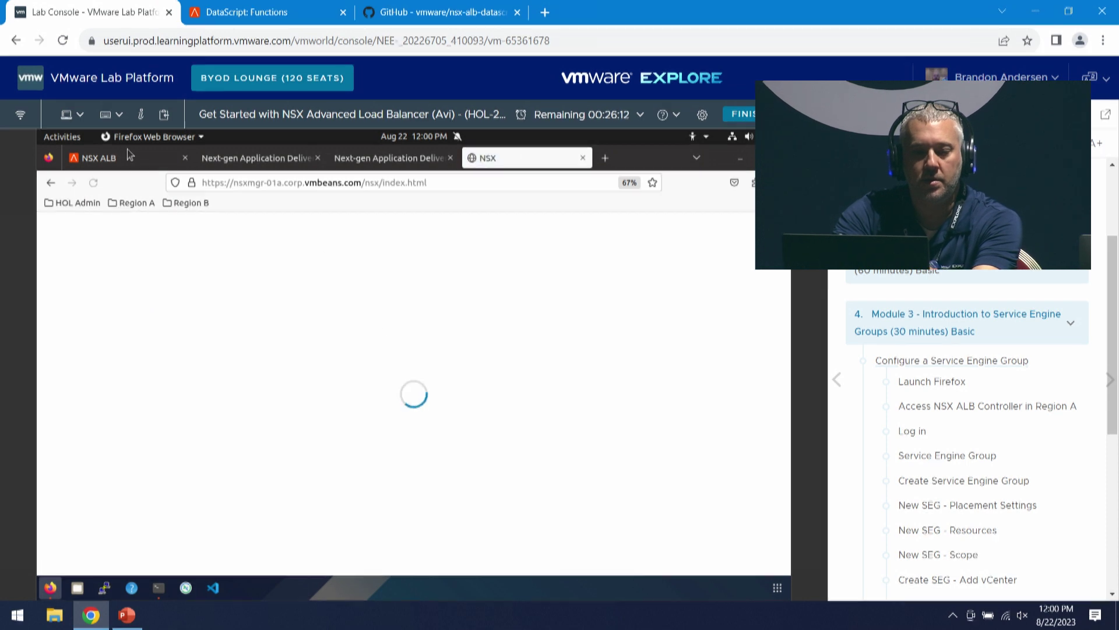
- Glance at demo_vs in NSX ALB, then switch back to NSX Manager
left_click(154, 158)
mouse_move(295, 277)
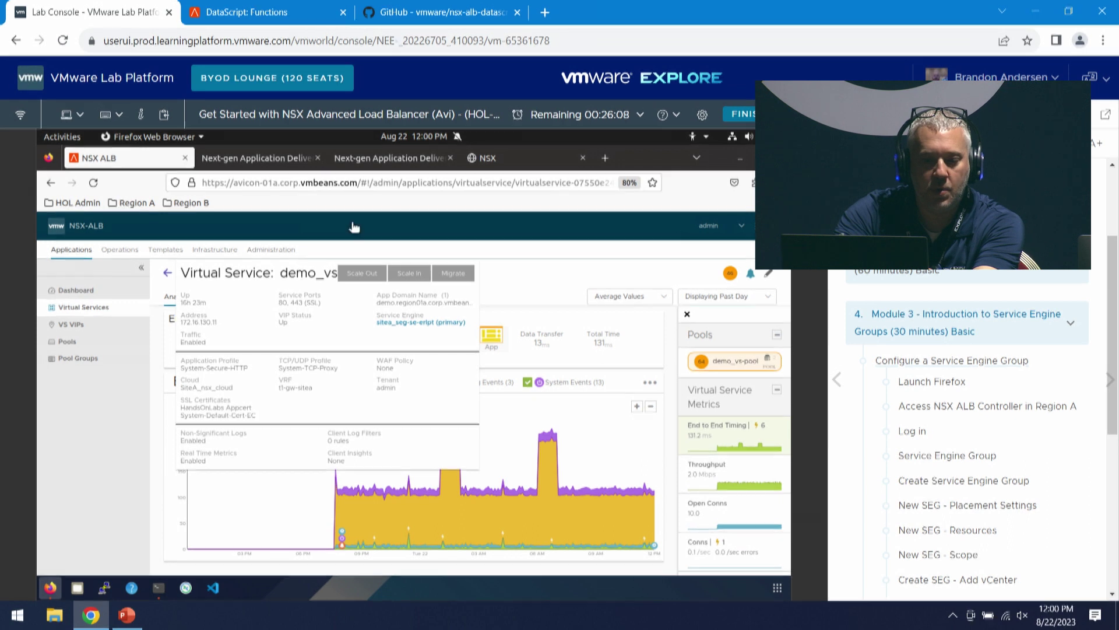
left_click(487, 157)
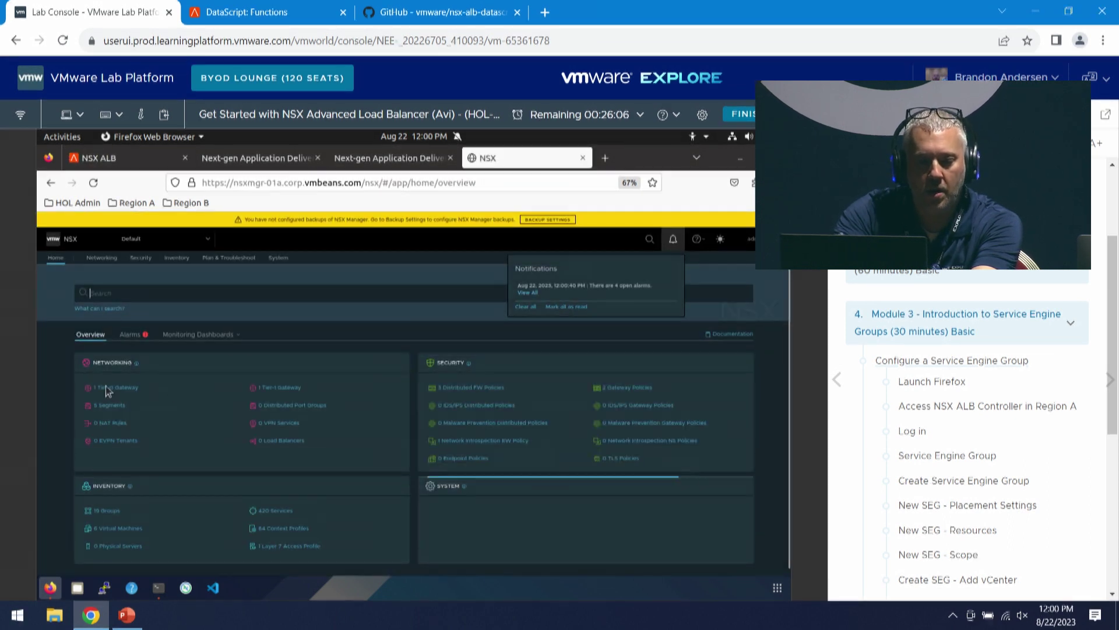
- List Tier-1 gateway t1-gw-sitea's four static routes, all Success, then return to NSX ALB
left_click(132, 390)
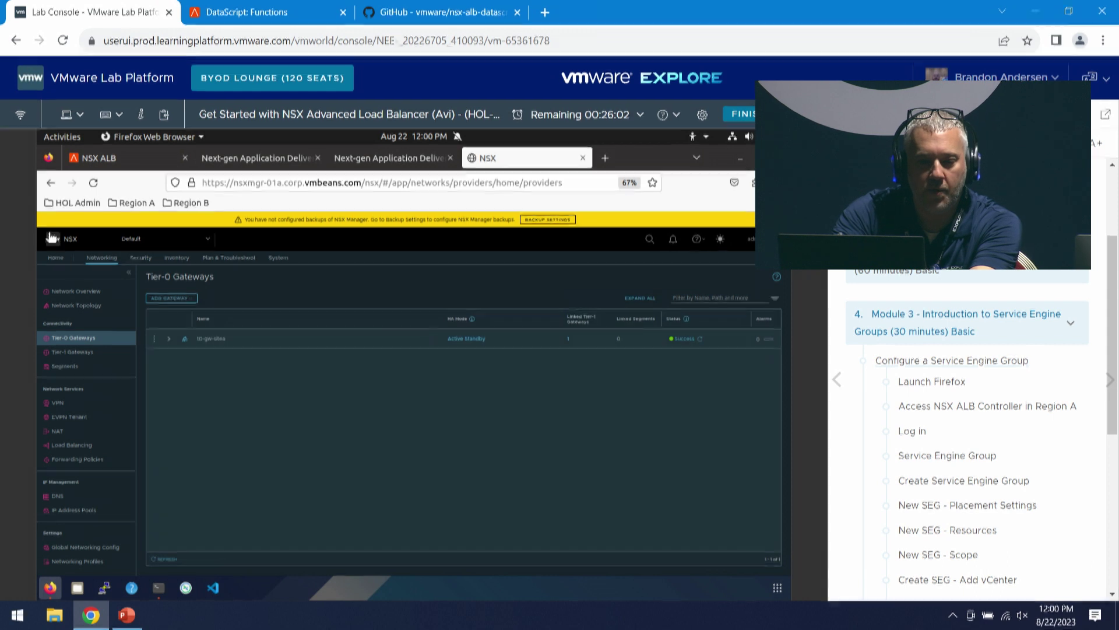
left_click(74, 353)
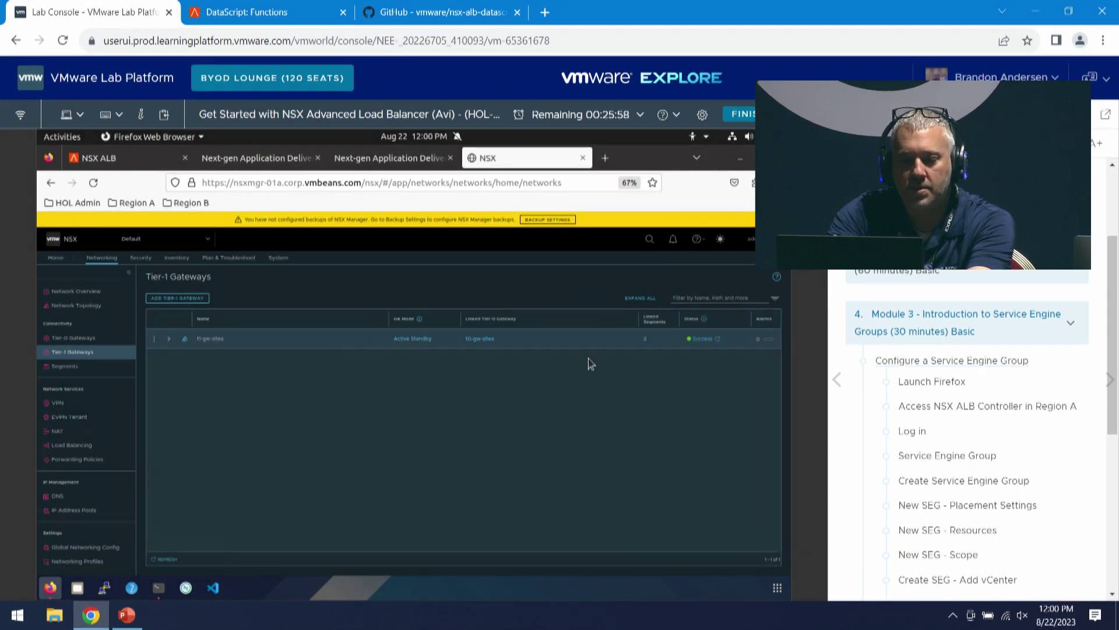
left_click(170, 338)
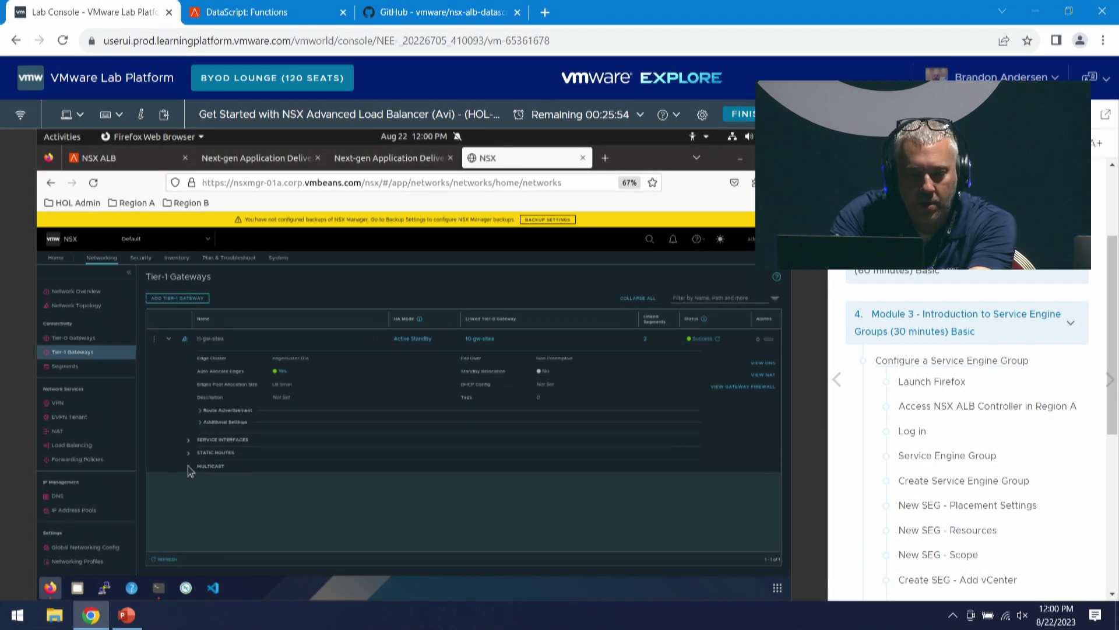
left_click(188, 452)
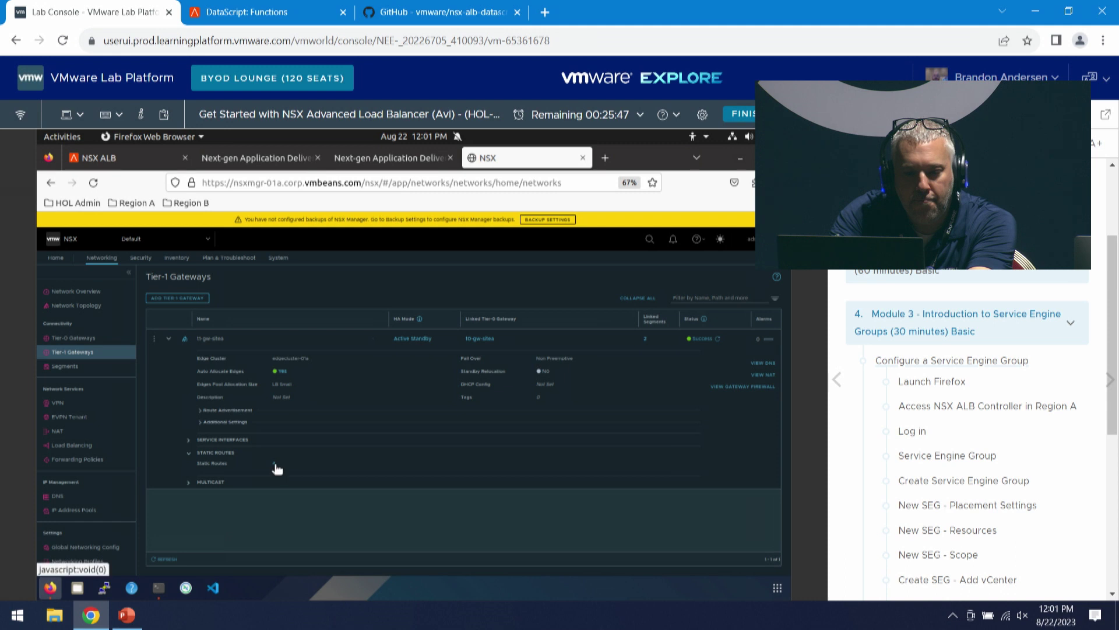
left_click(275, 464)
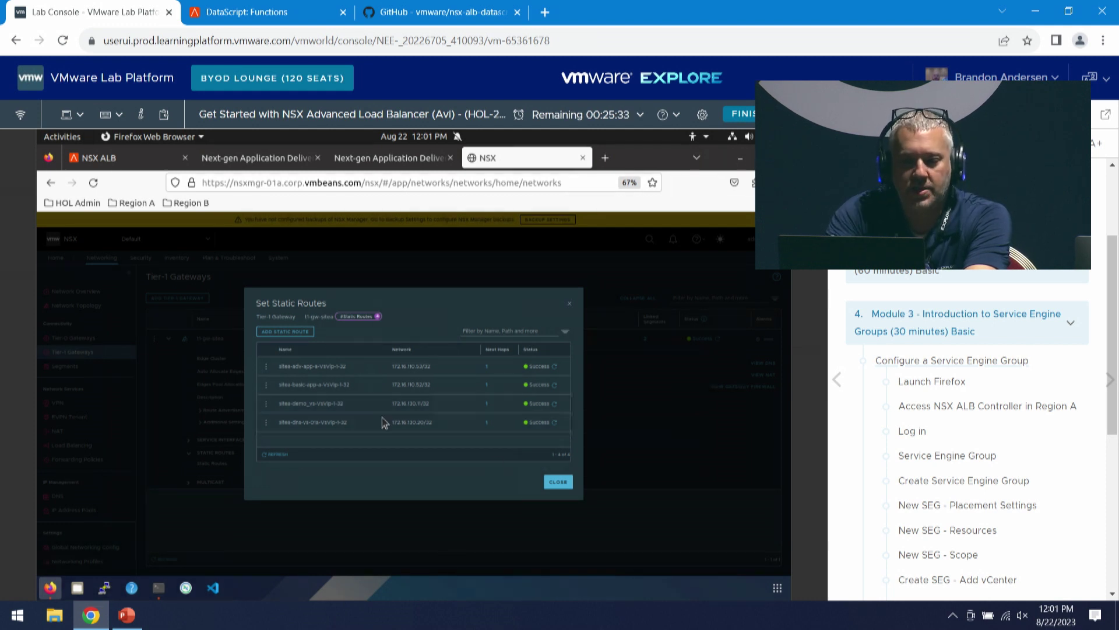
left_click(133, 169)
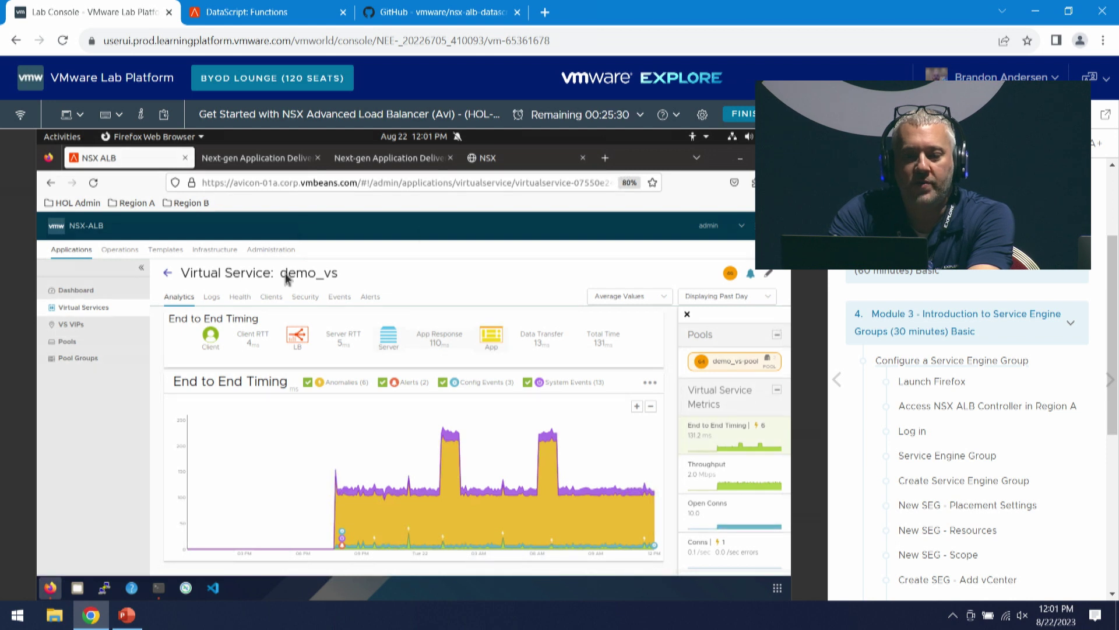
- Scale out demo_vs with default settings, adding Service Engine sitea_seg-se-sqpjc
mouse_move(290, 277)
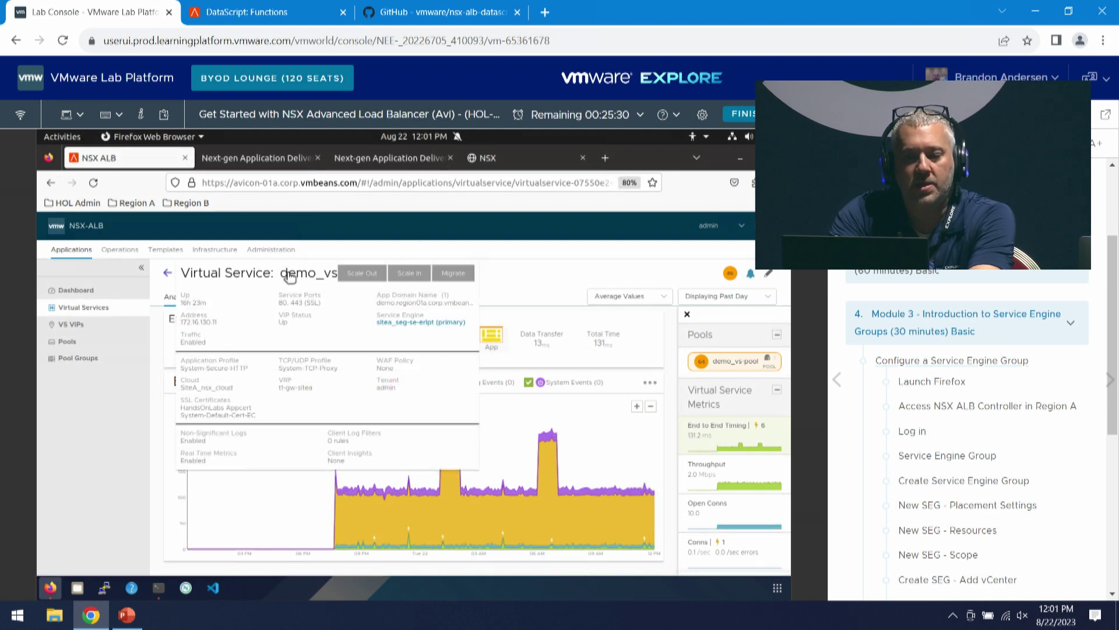
left_click(362, 273)
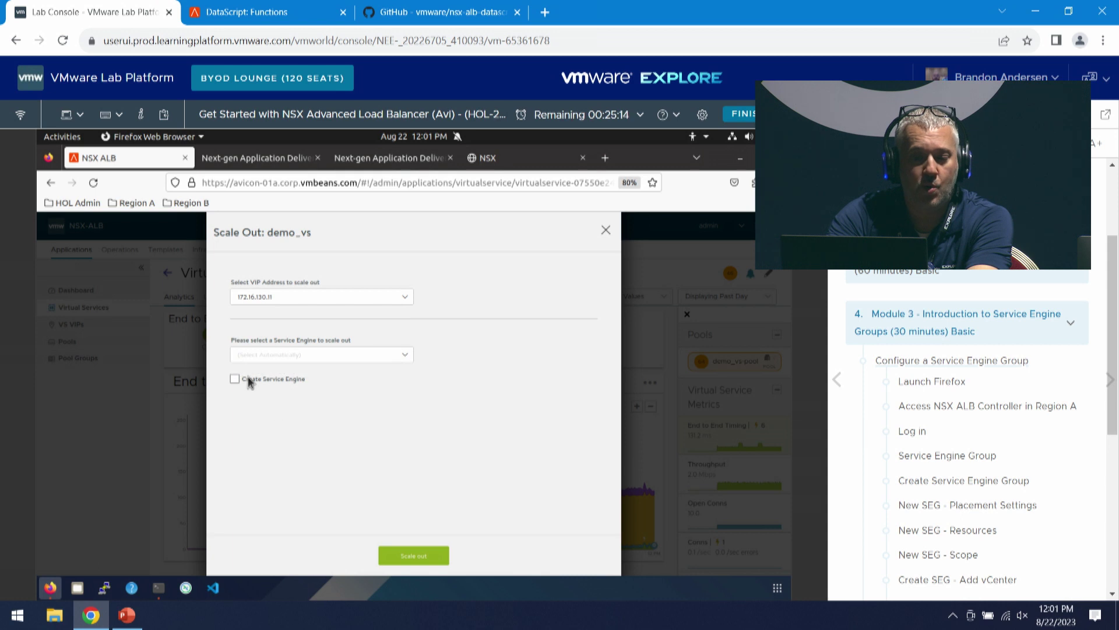
left_click(412, 557)
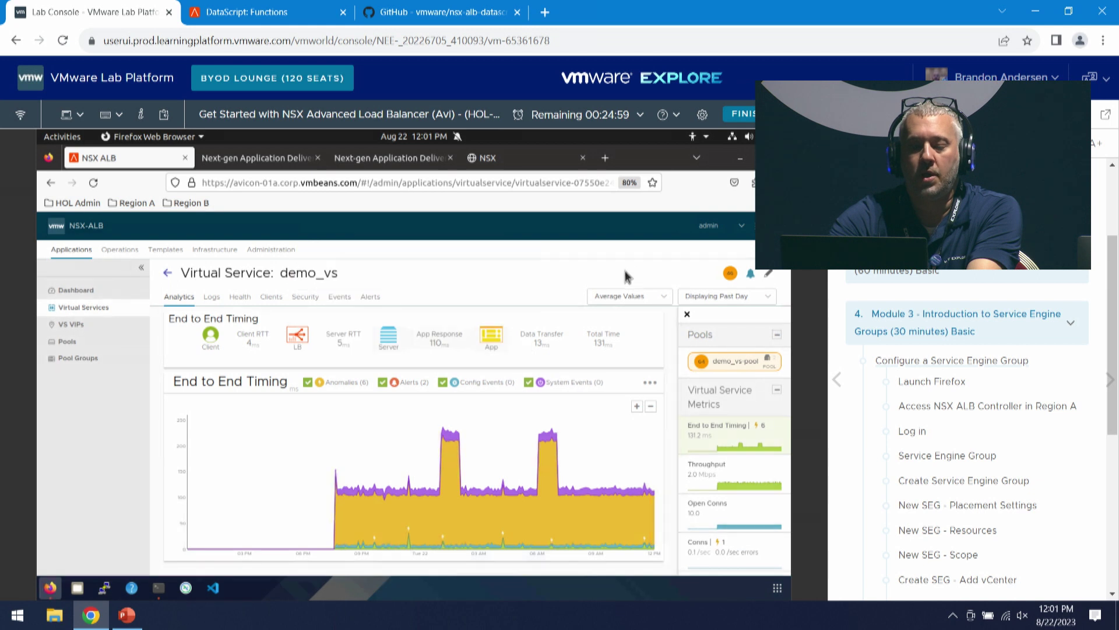
mouse_move(325, 277)
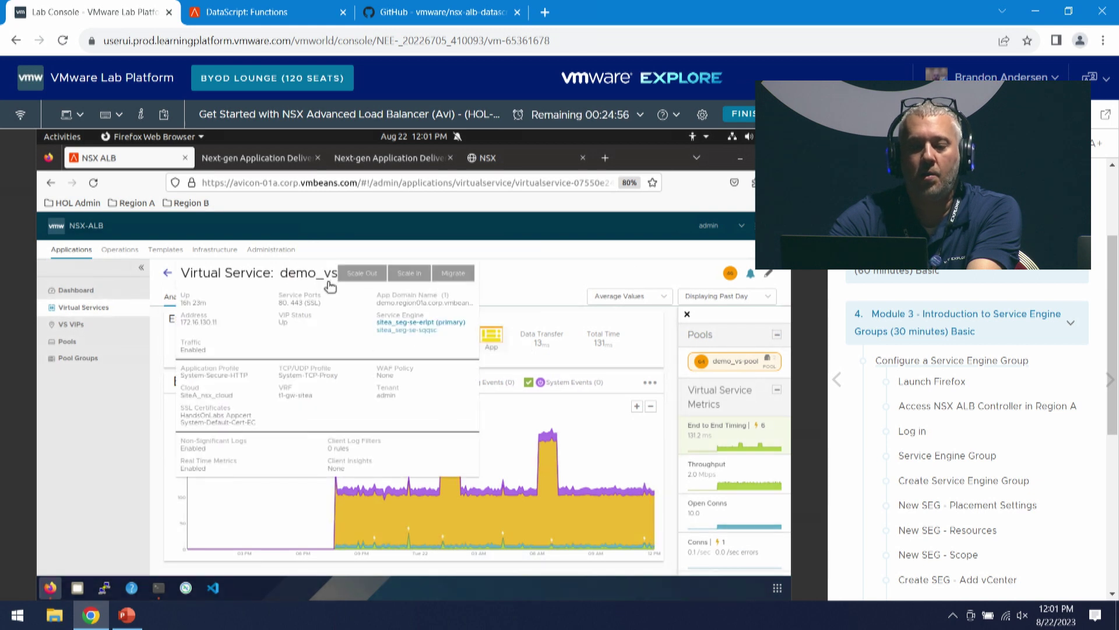
- Reopen t1-gw-sitea's static routes in NSX Manager to check for two next hops, then return to NSX ALB
left_click(515, 164)
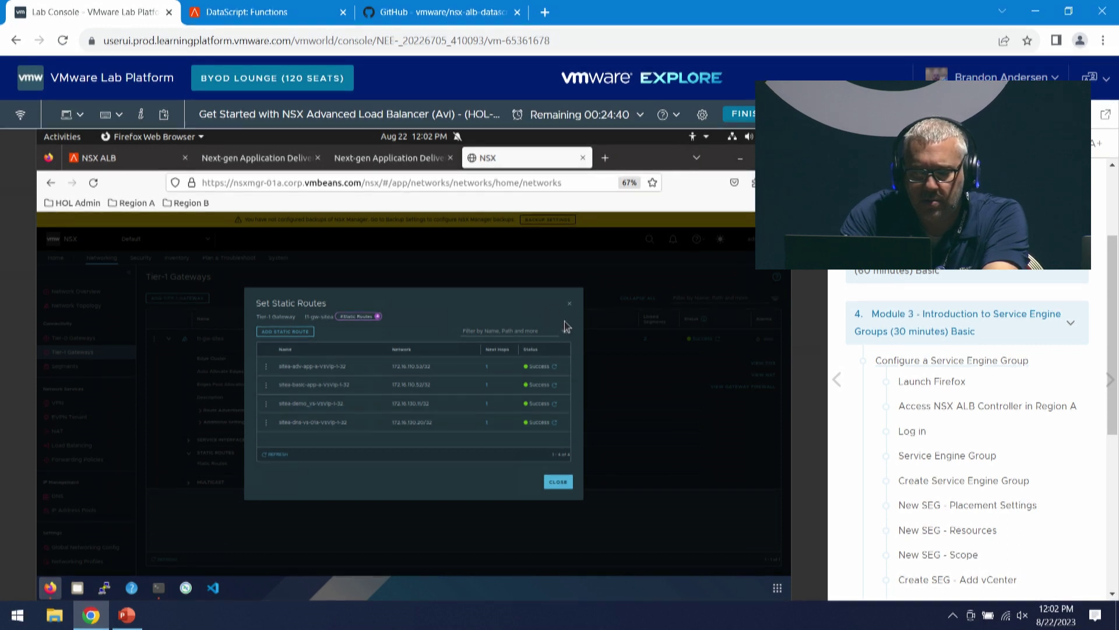
left_click(558, 482)
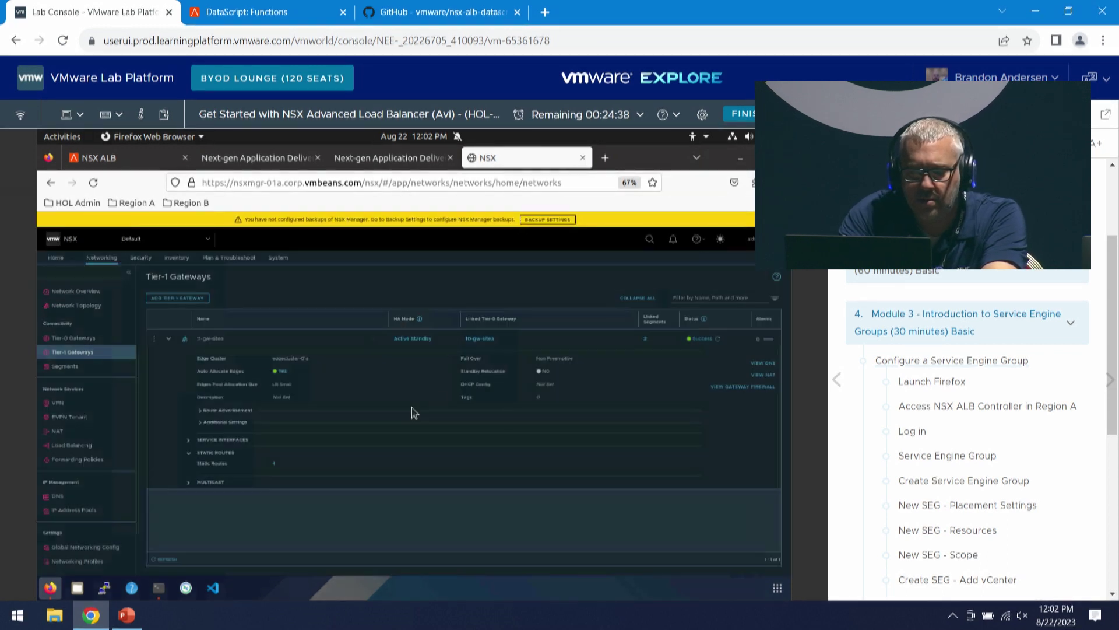
left_click(275, 467)
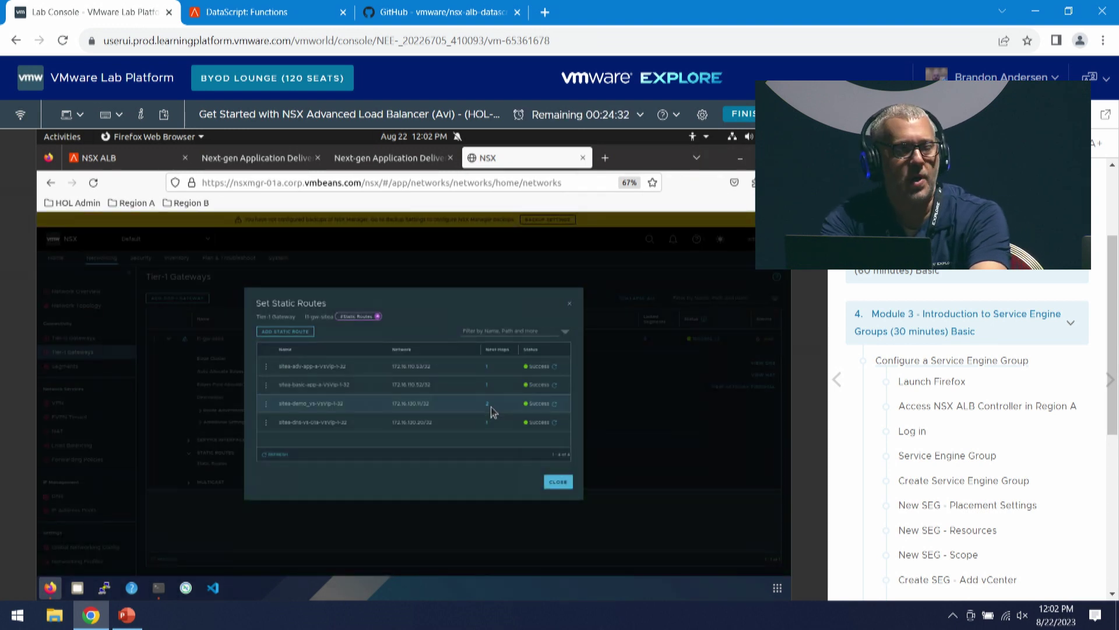
left_click(558, 483)
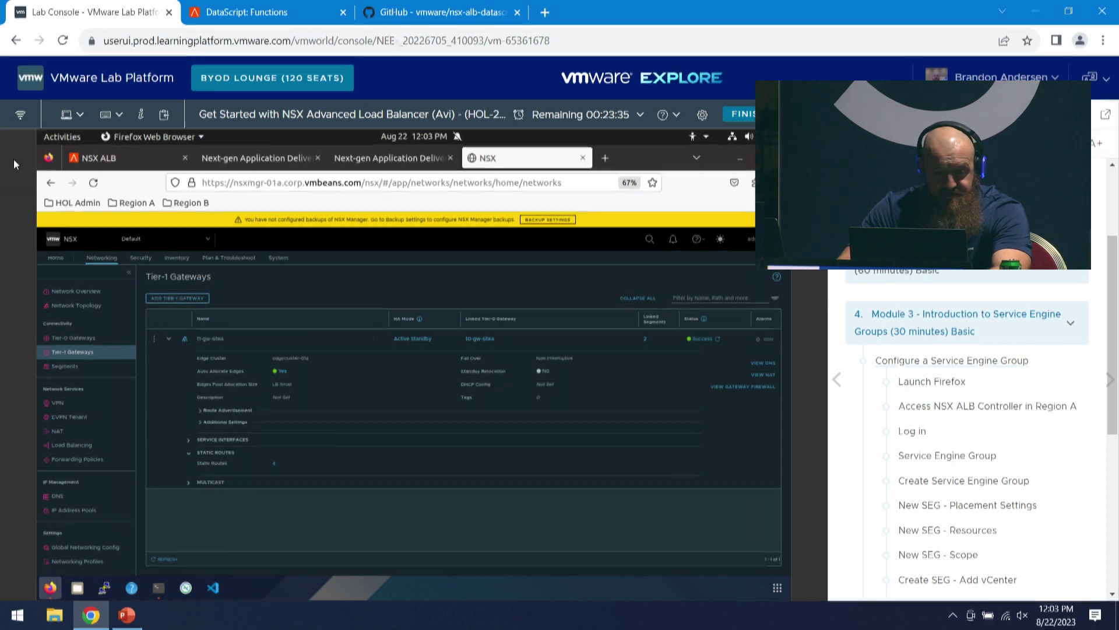
left_click(135, 161)
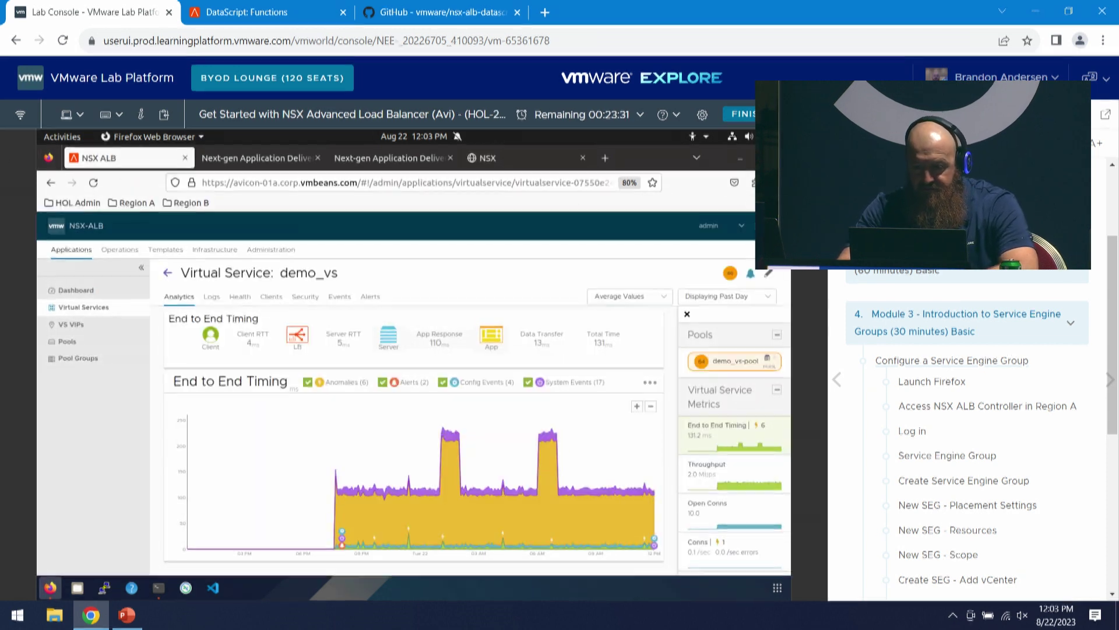
- Jump to Module 5 in the lab manual's contents, then return to the Virtual Services list
scroll(950, 307, "down", 10)
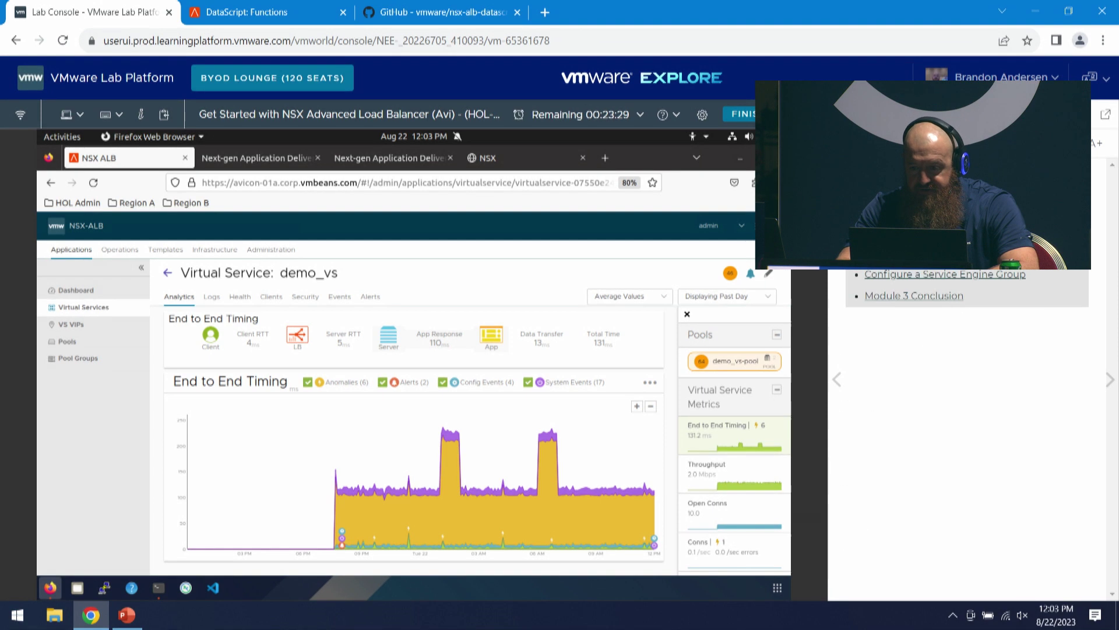
scroll(933, 408, "up", 8)
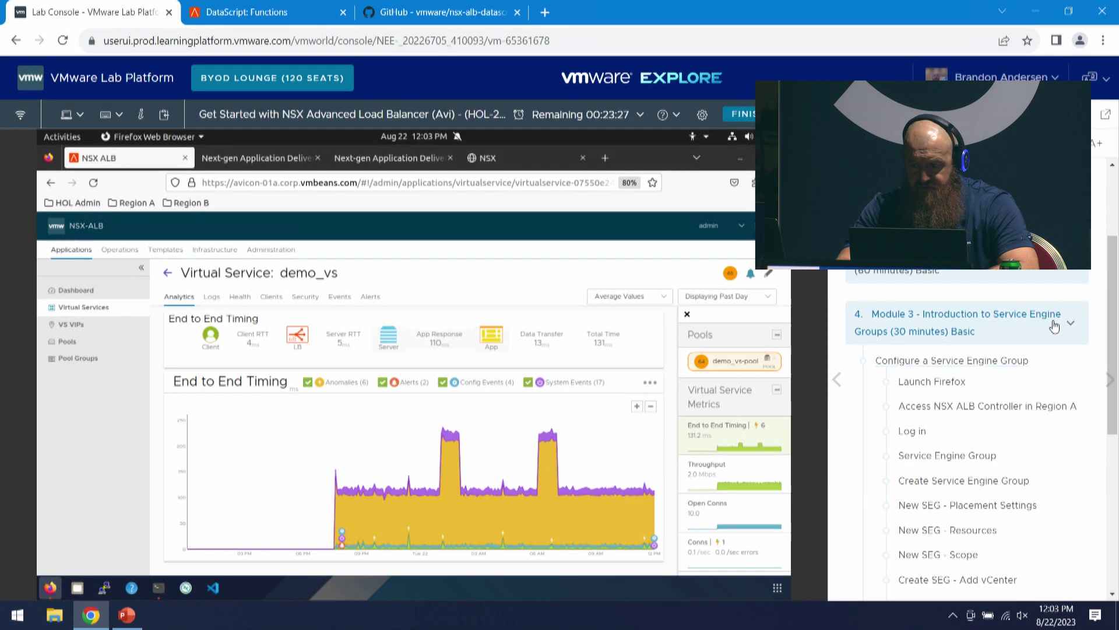
scroll(930, 420, "down", 10)
left_click(844, 143)
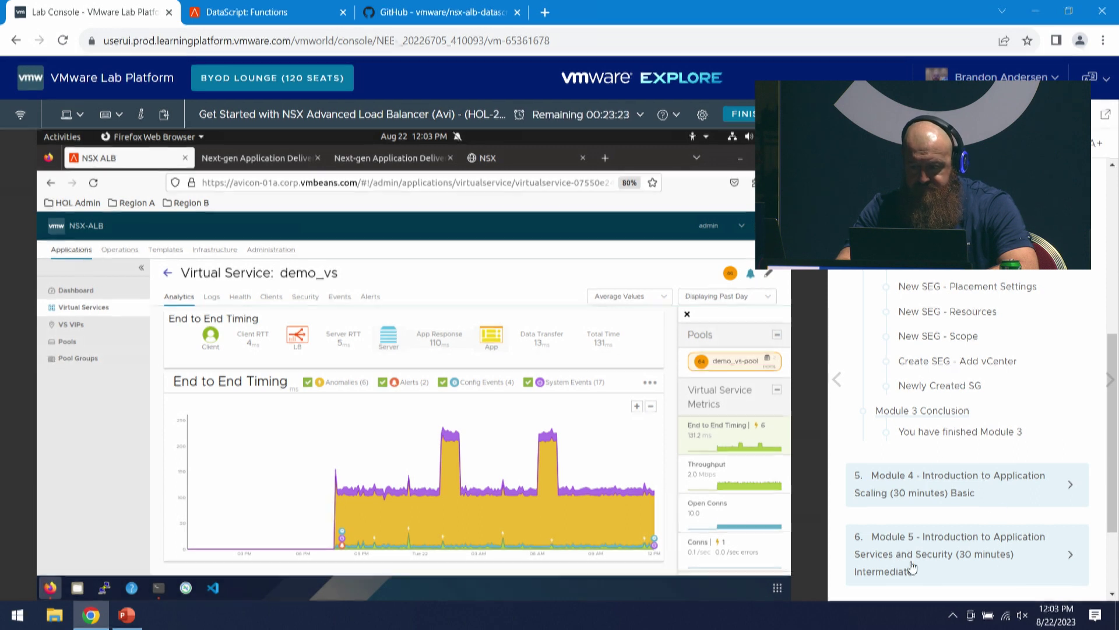
scroll(933, 568, "down", 1)
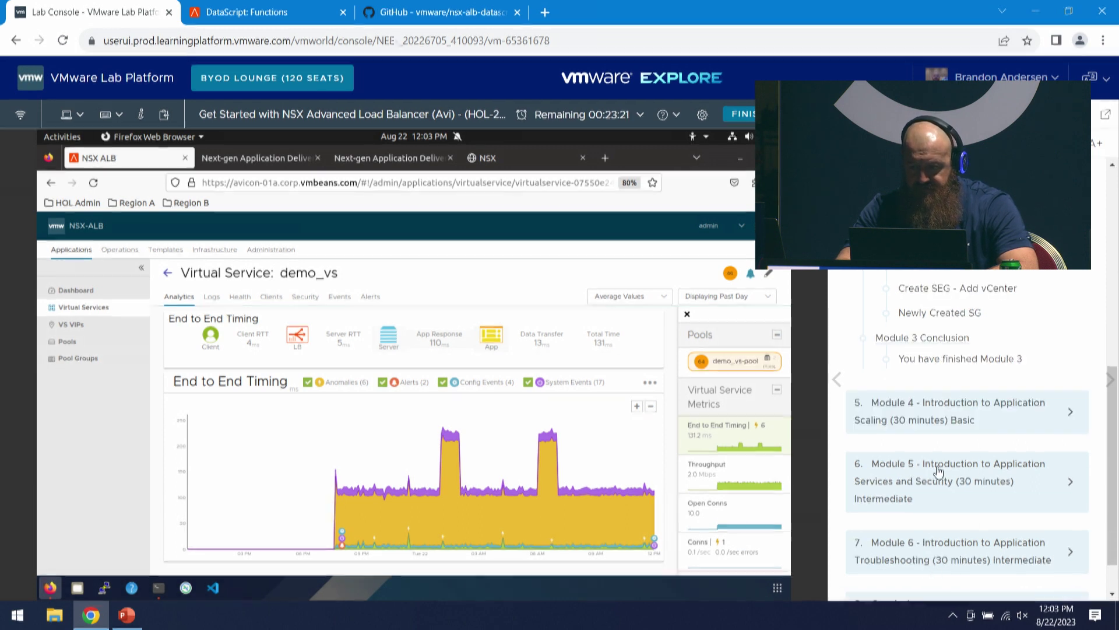
left_click(913, 469)
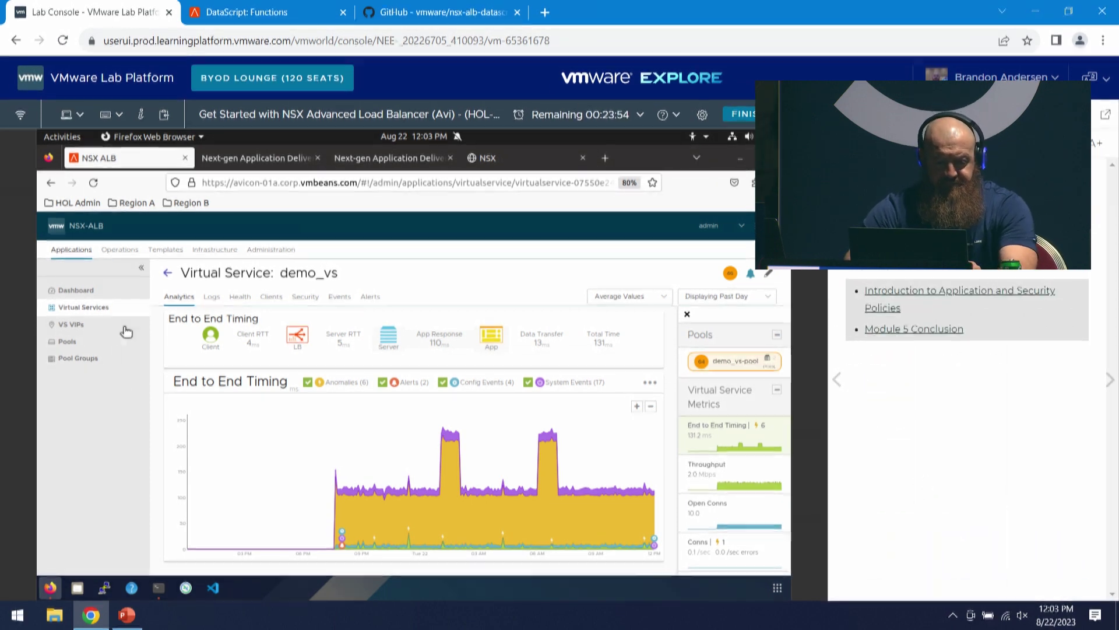
left_click(175, 276)
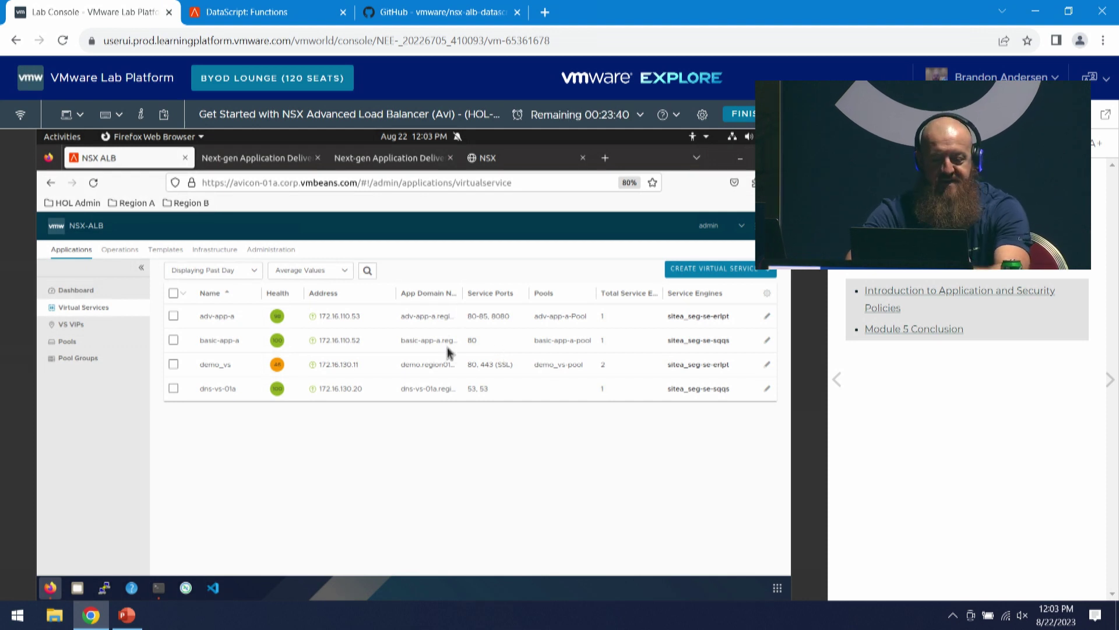
- Edit adv-app-a and show its Policies tab, where no network security rules exist yet
left_click(767, 318)
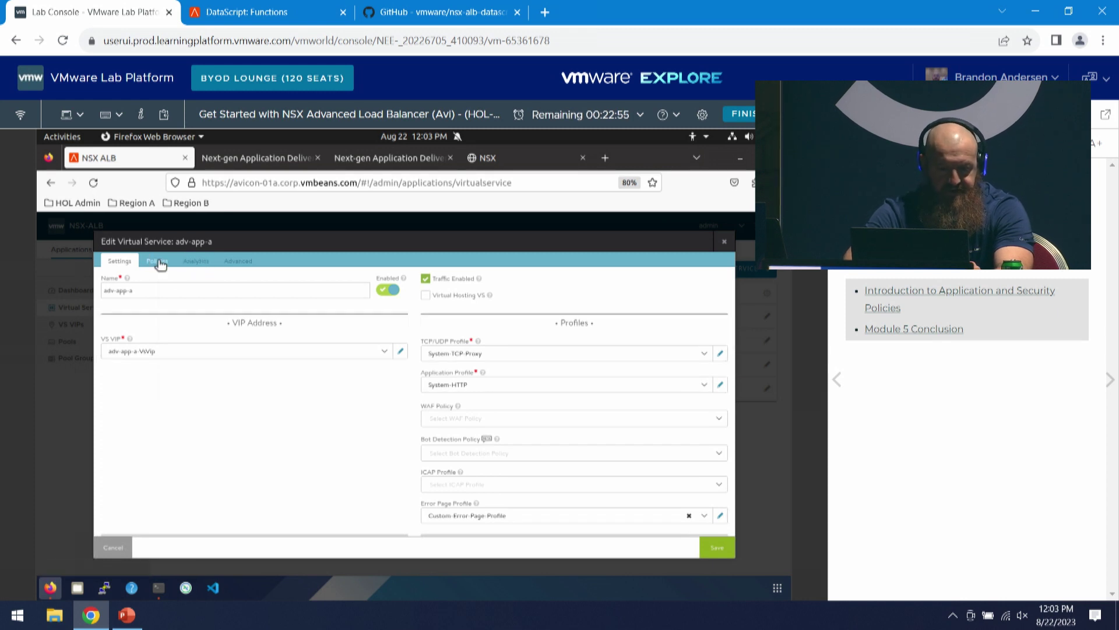
right_click(161, 263)
key("Escape")
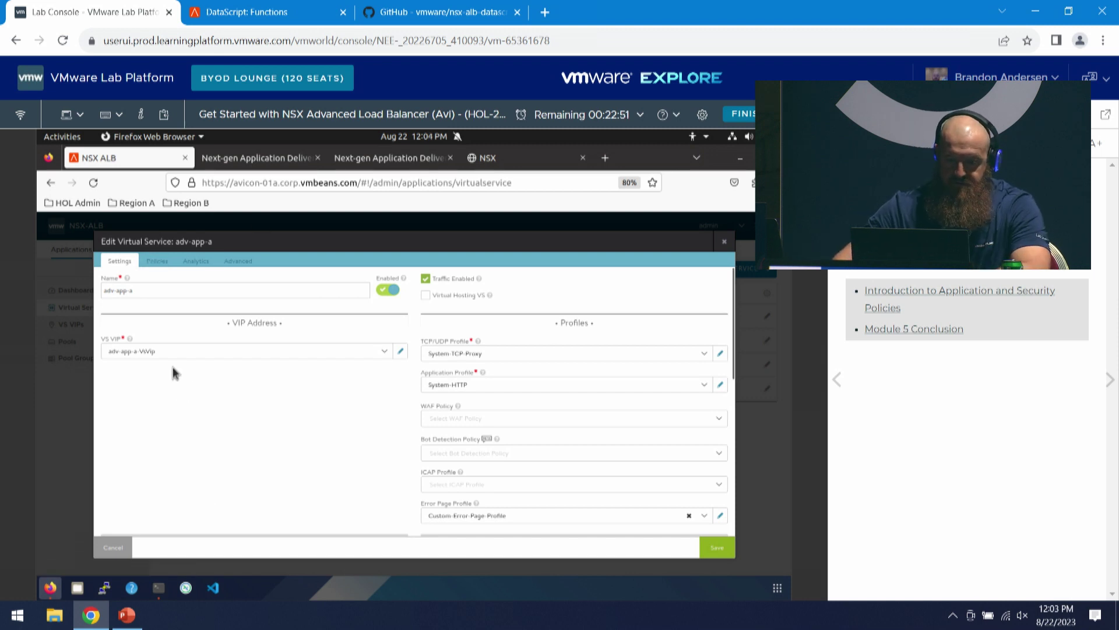
left_click(157, 263)
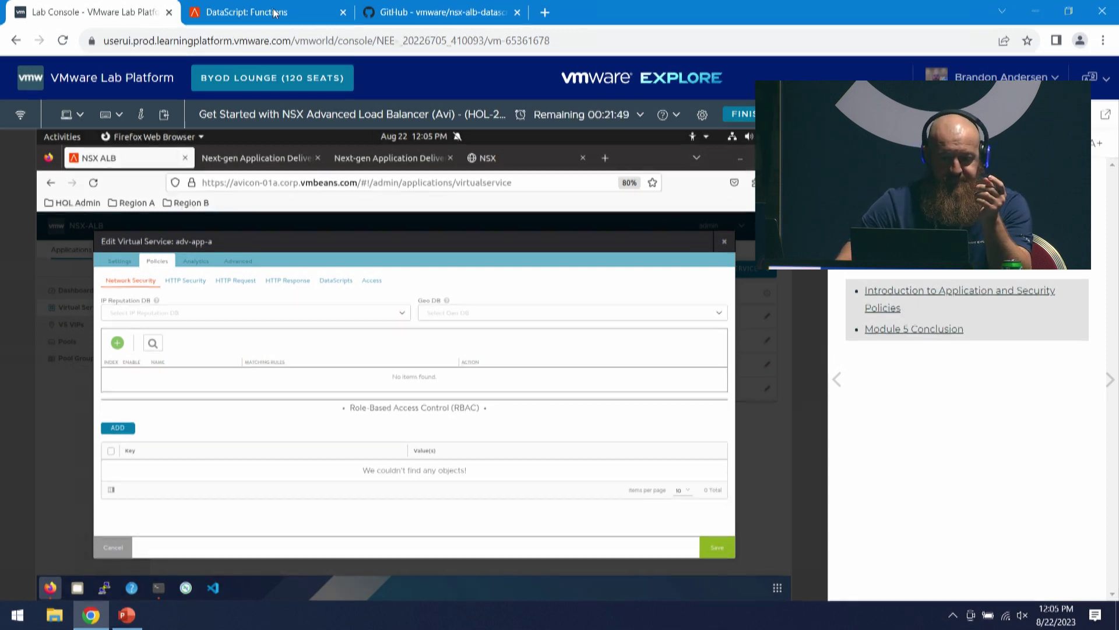
mouse_move(270, 16)
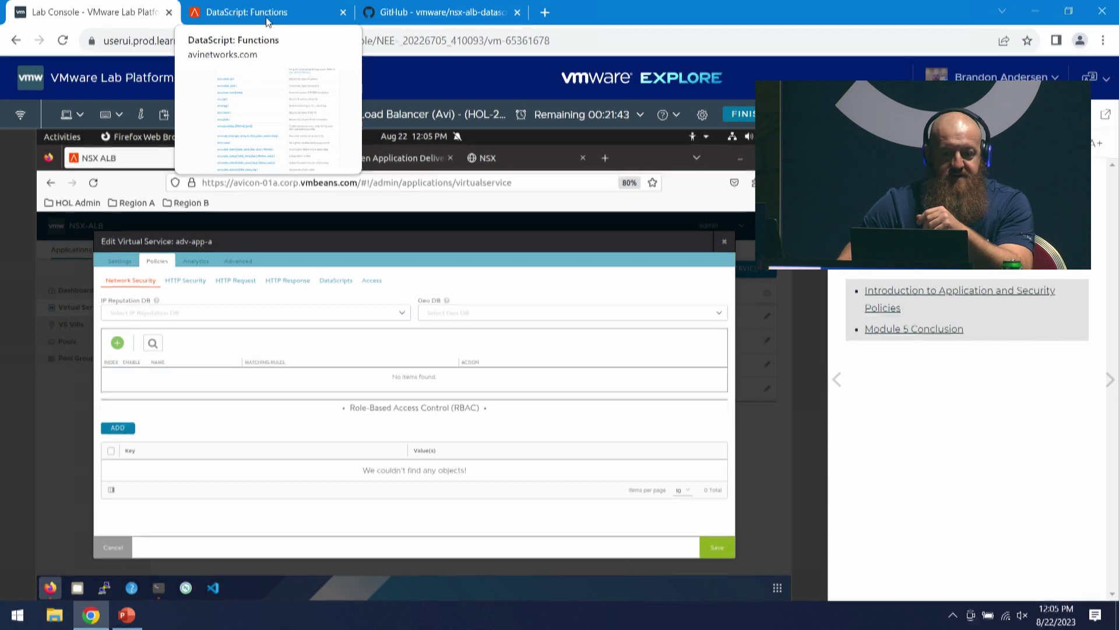
- Open the avi.vs.client_ip() page from the DataScript Functions reference and select its example code line
left_click(268, 21)
scroll(492, 230, "down", 1)
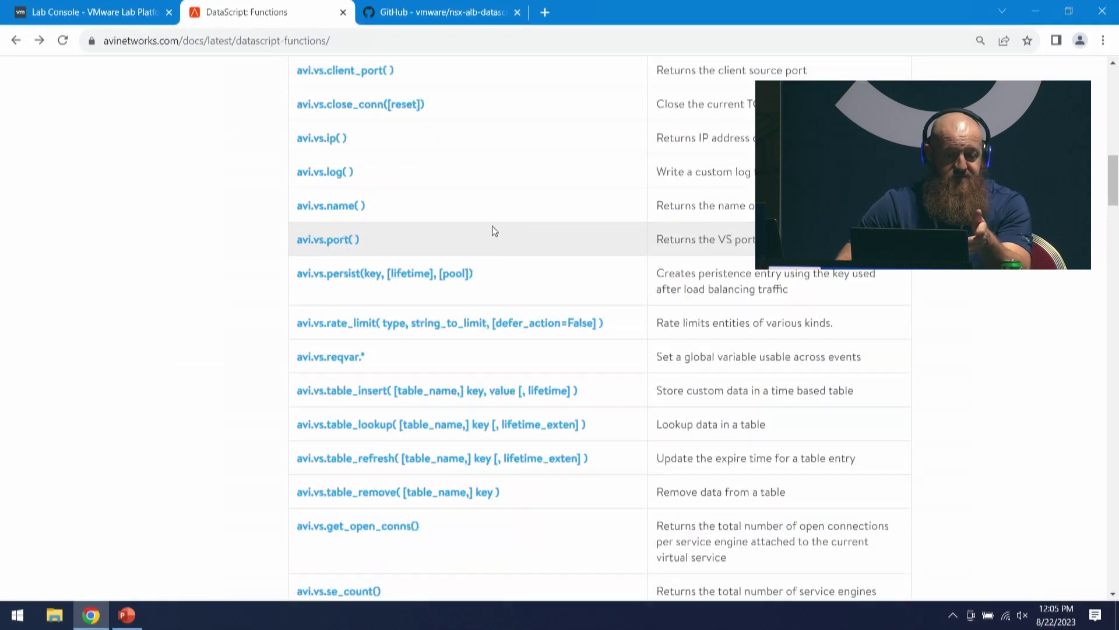
scroll(492, 231, "up", 2)
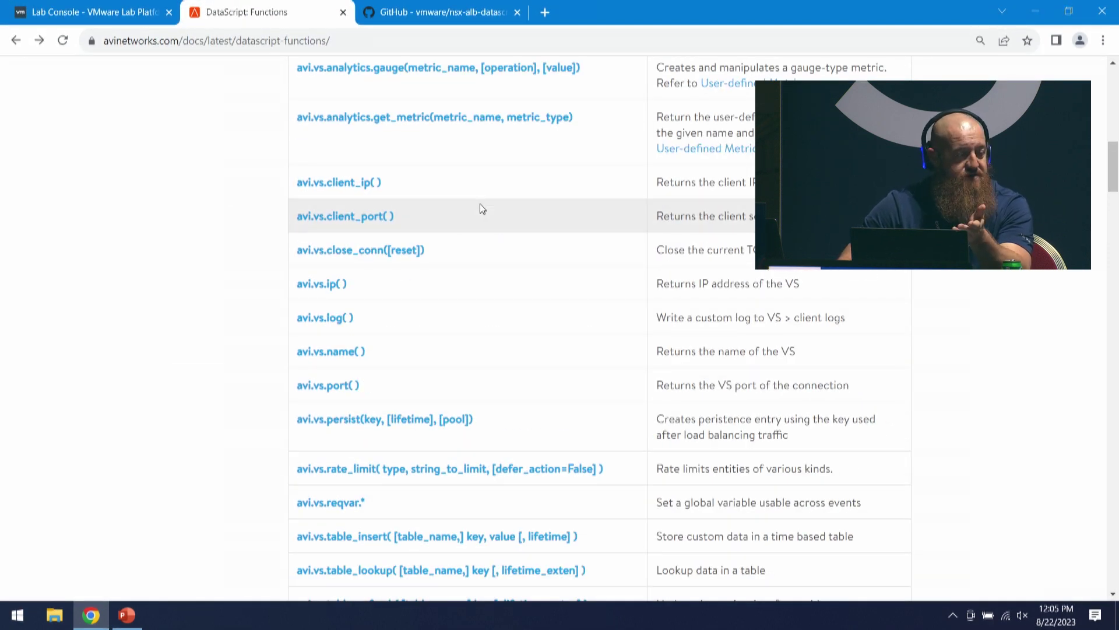
scroll(466, 227, "up", 2)
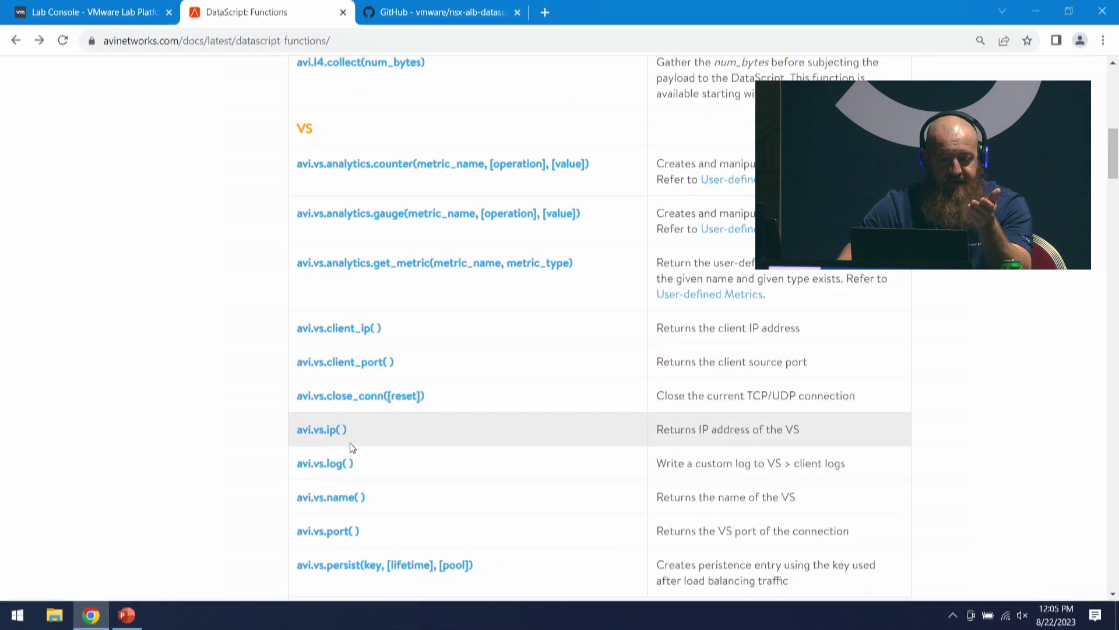
left_click(342, 329)
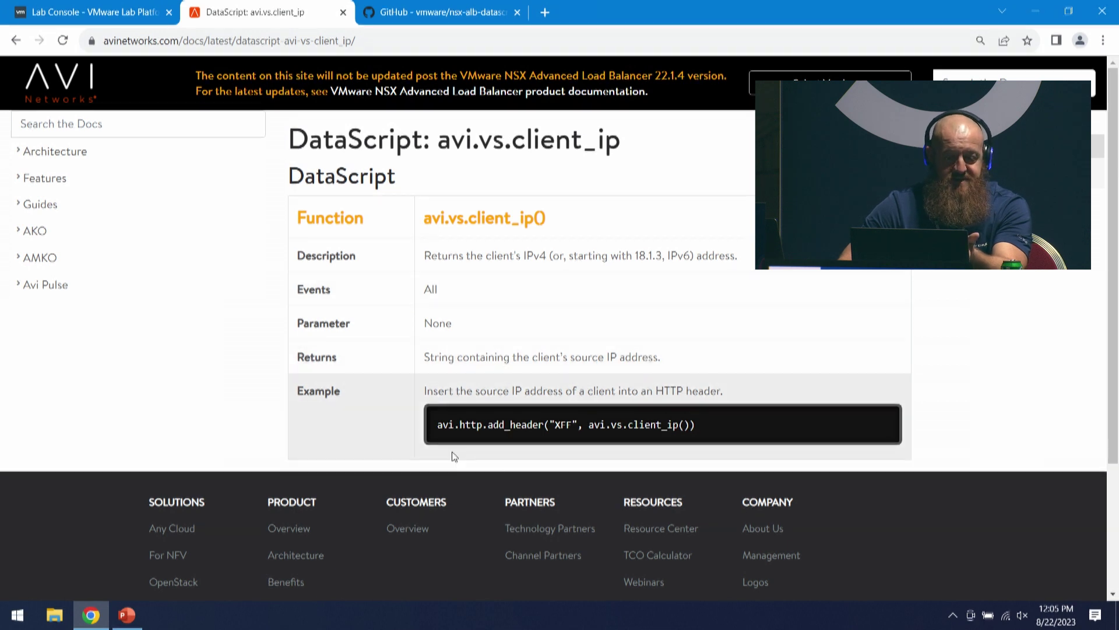
left_click_drag(697, 425, 437, 435)
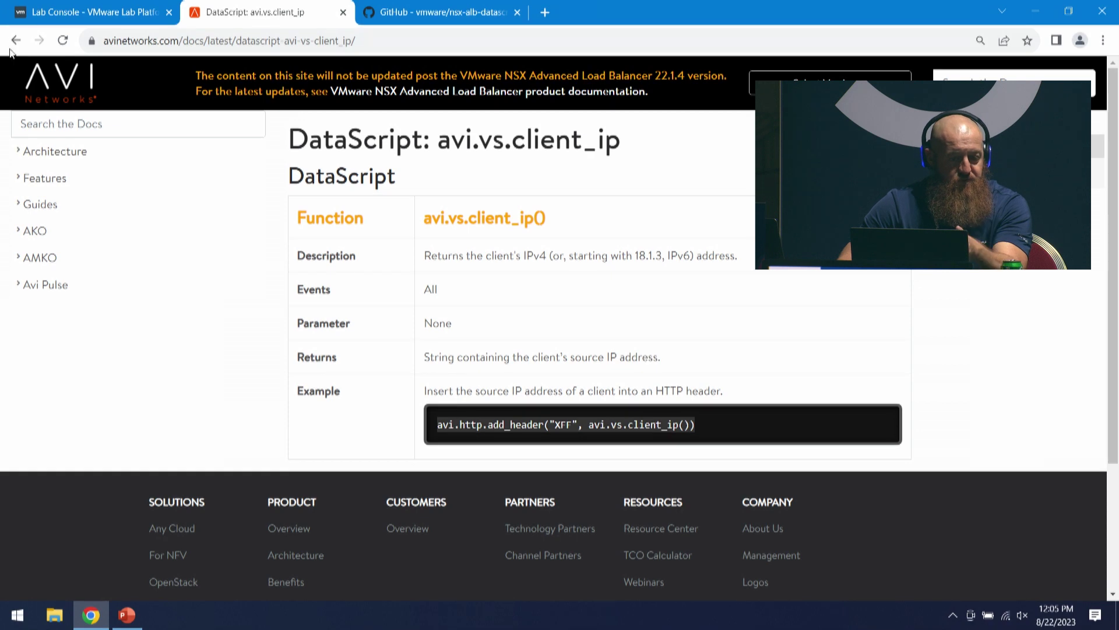
left_click(450, 14)
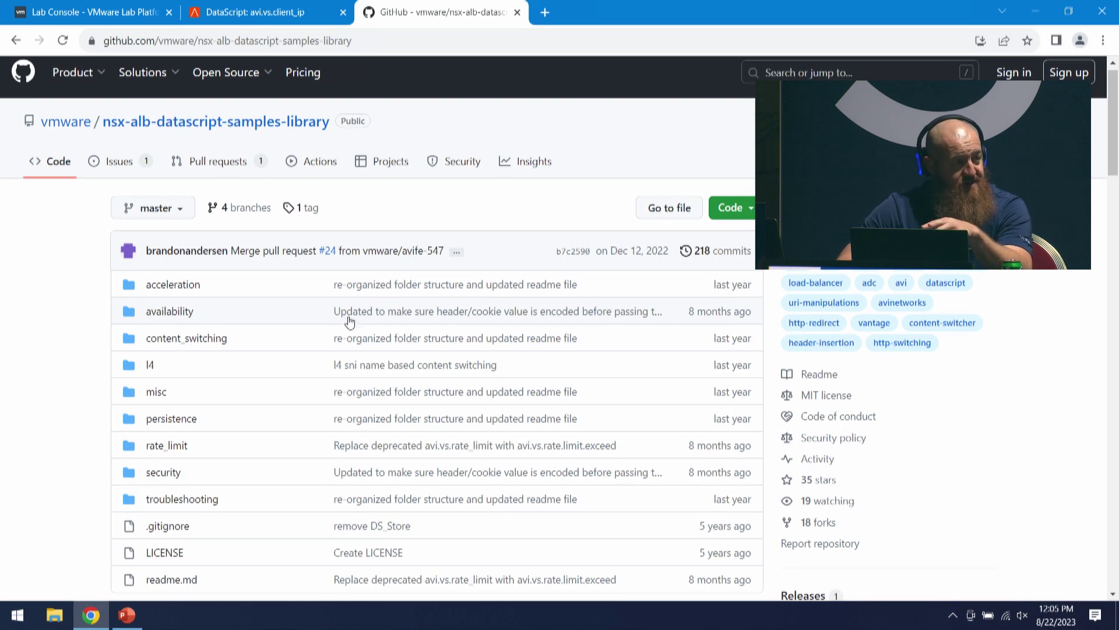
- Open the HTTP Host Switching example under Content Switching and scroll to its Avi DataScript code
scroll(350, 329, "down", 7)
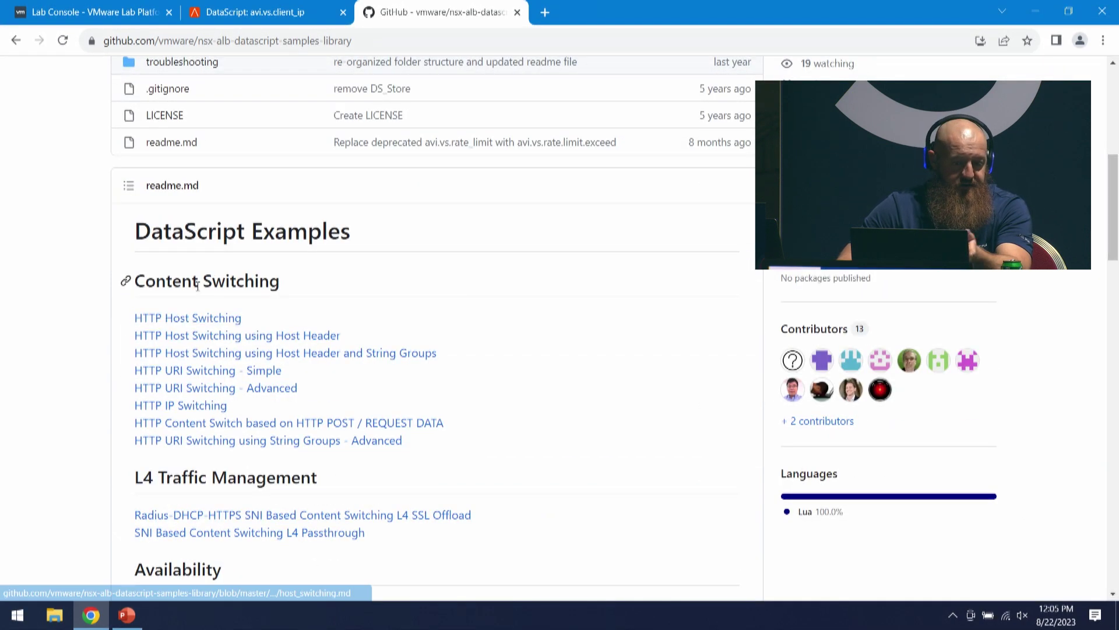
scroll(225, 260, "down", 5)
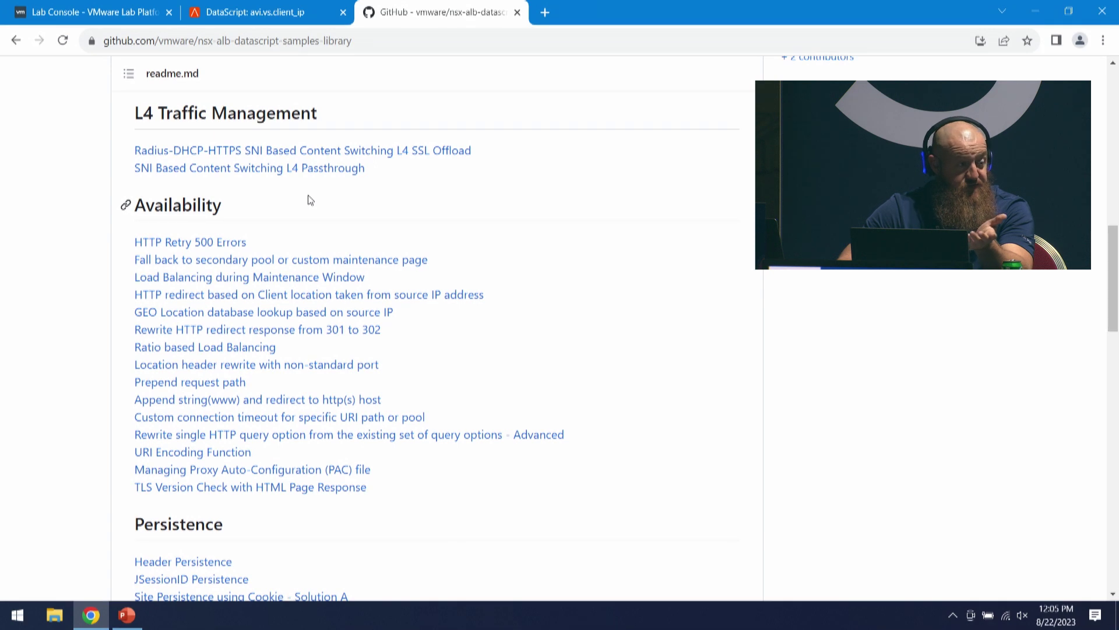
scroll(311, 198, "down", 4)
scroll(273, 195, "up", 8)
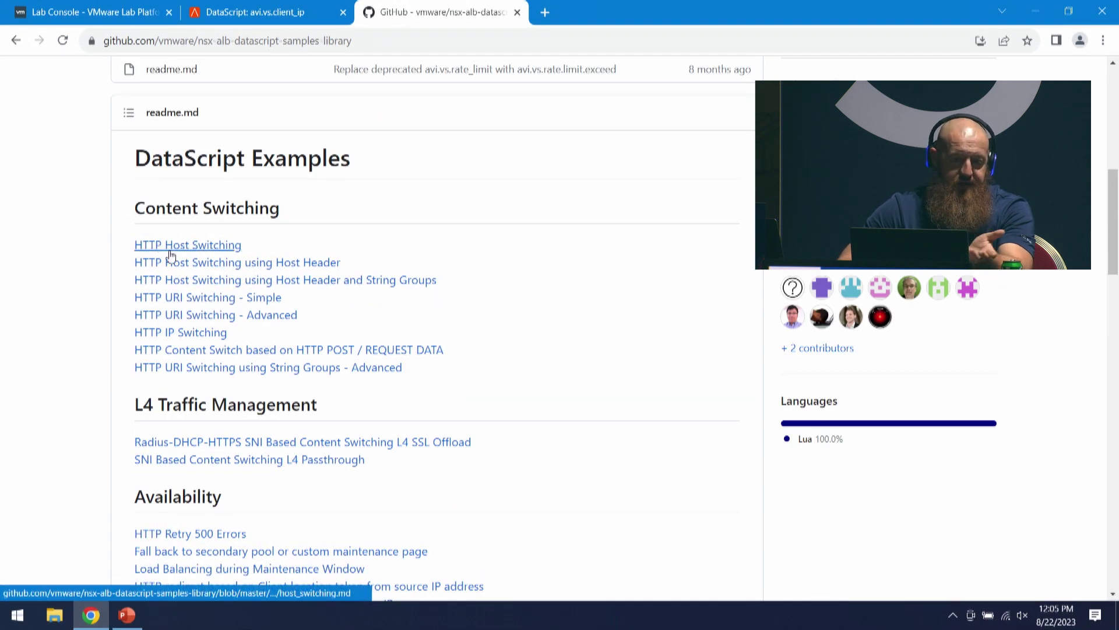
left_click(171, 255)
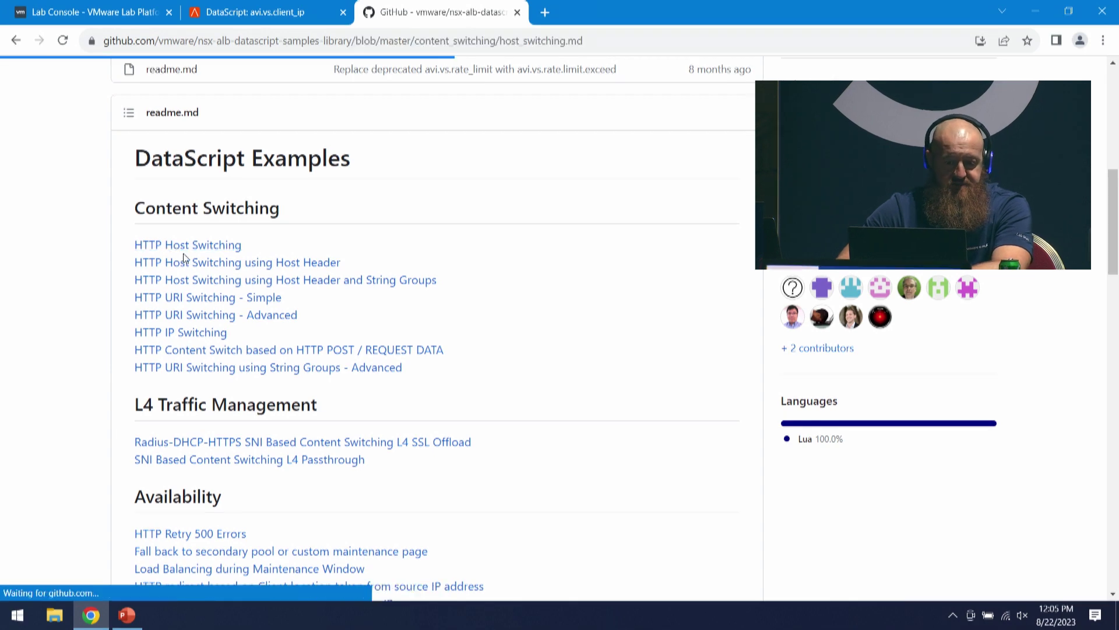
scroll(492, 338, "down", 2)
scroll(314, 249, "down", 1)
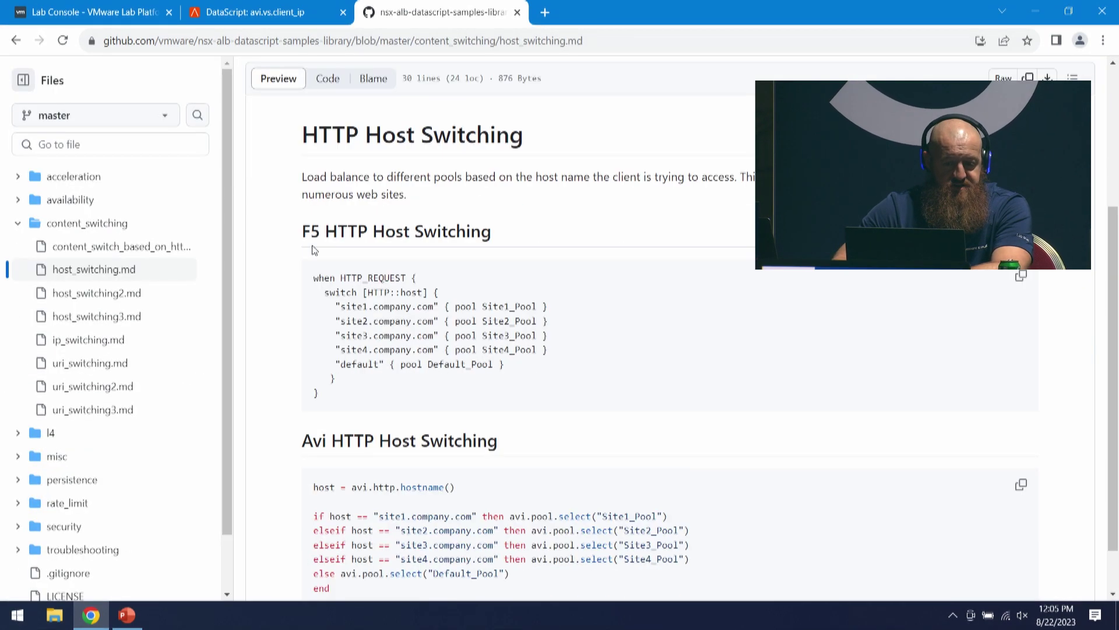
scroll(472, 277, "down", 1)
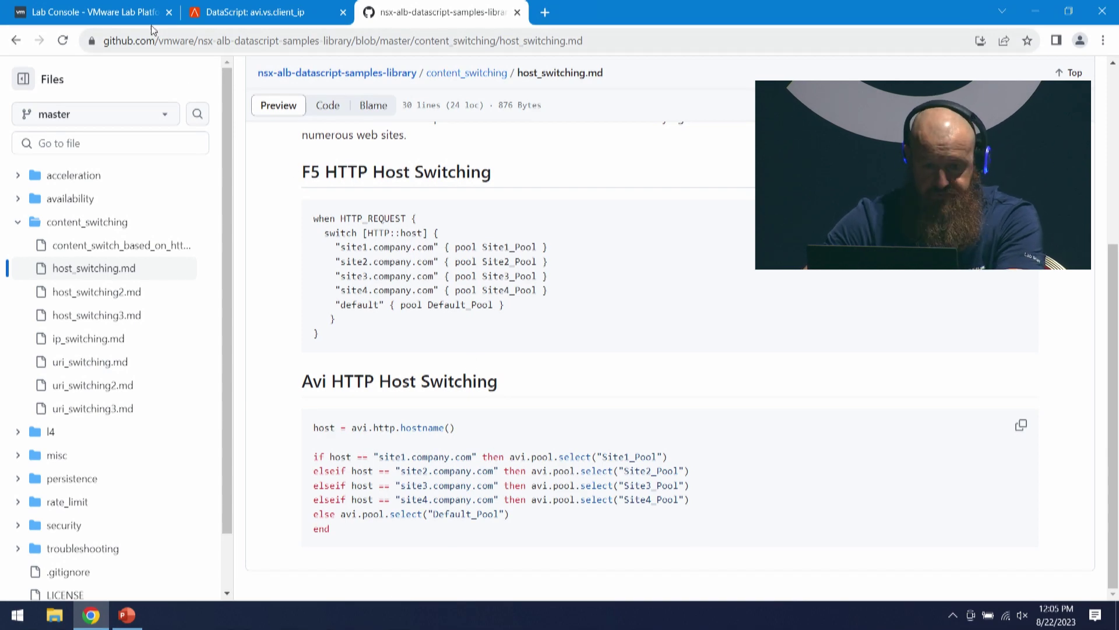
- Back in the Lab Console, add Rule 1 in adv-app-a's Network Security section
left_click(70, 14)
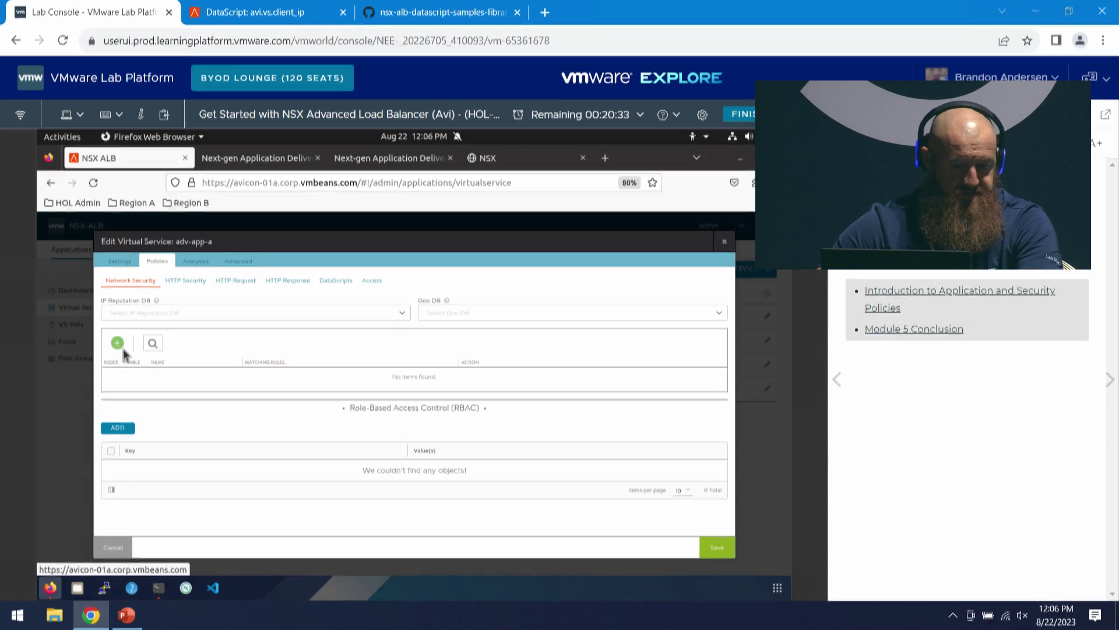
left_click(118, 345)
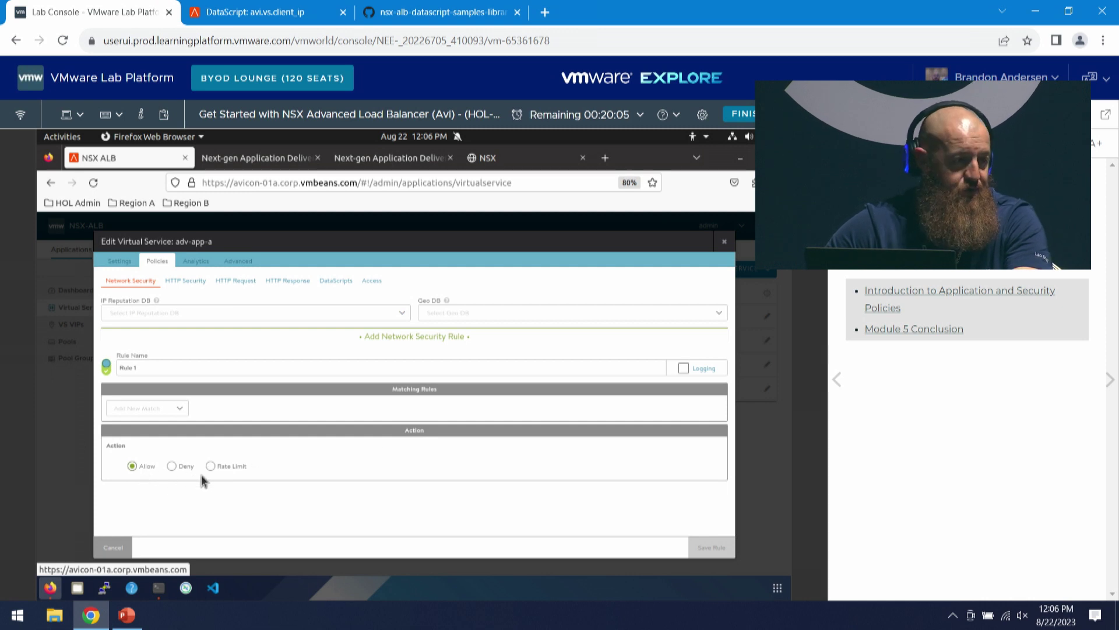
- Discard the network security draft and set HTTP Security Rule 1's action to Send Response
left_click(185, 283)
left_click(536, 415)
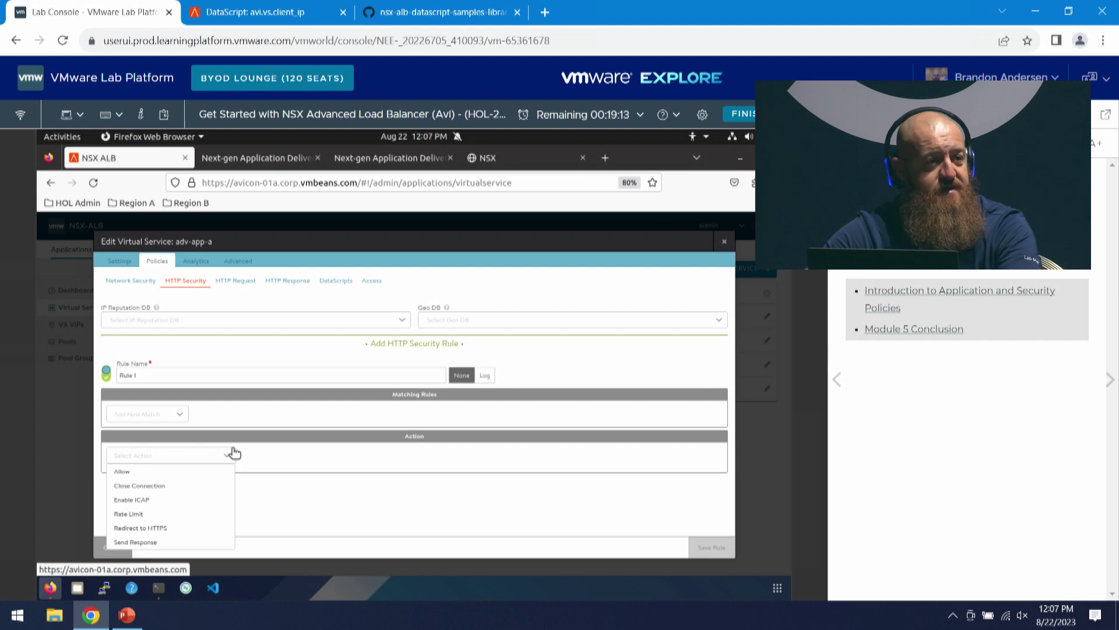
left_click(166, 542)
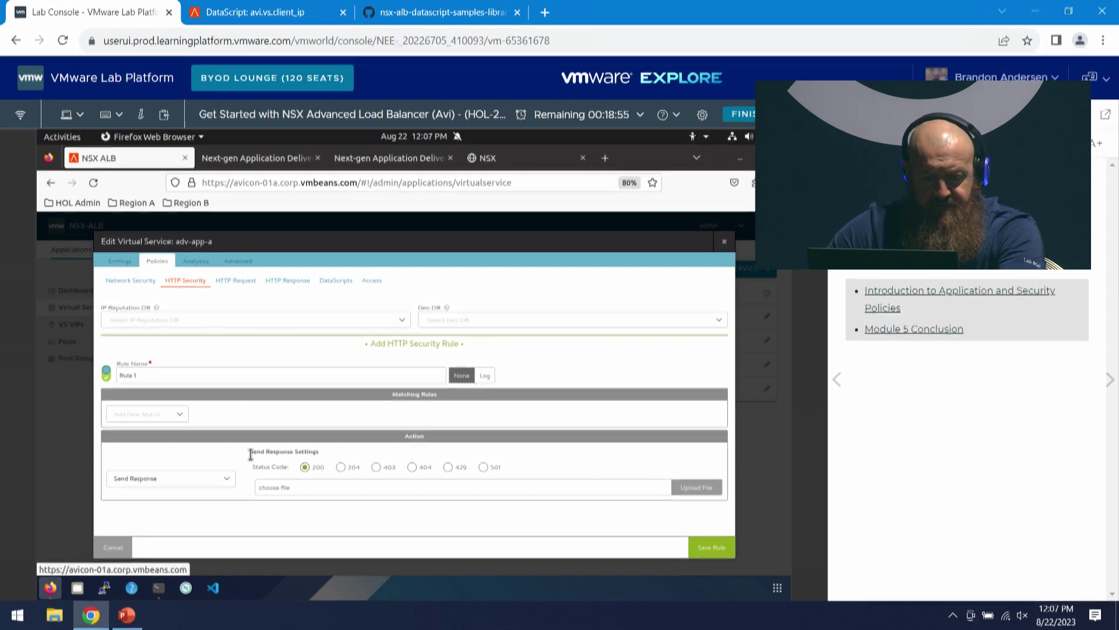
- Discard the HTTP security draft and start an HTTP request rule with a Content Switch action
left_click(237, 281)
left_click(546, 418)
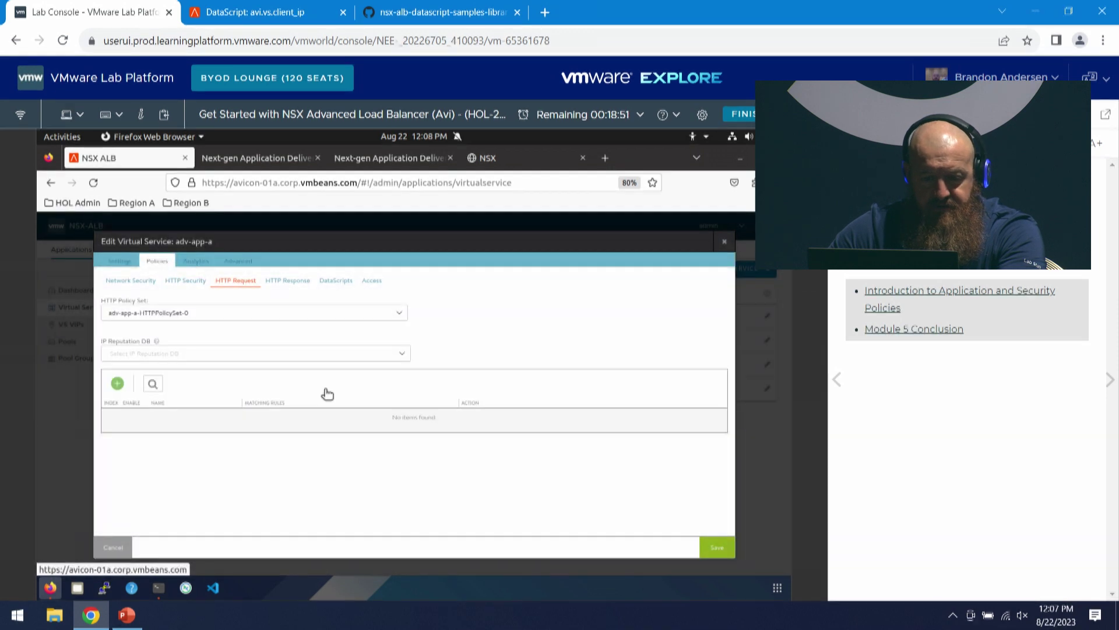
left_click(118, 385)
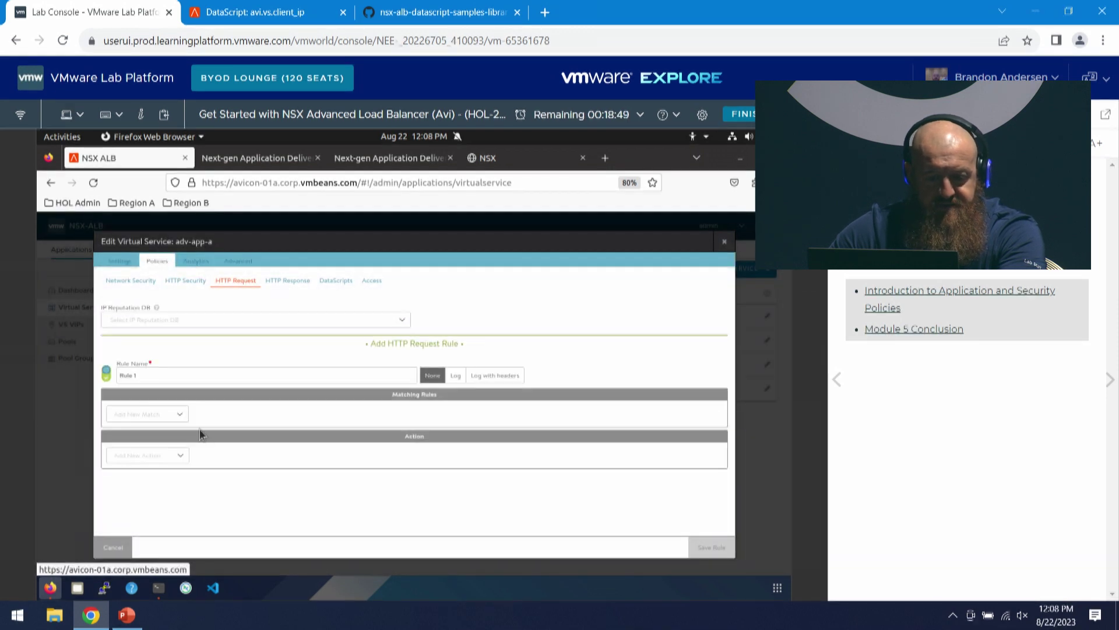
left_click(178, 415)
scroll(149, 492, "down", 3)
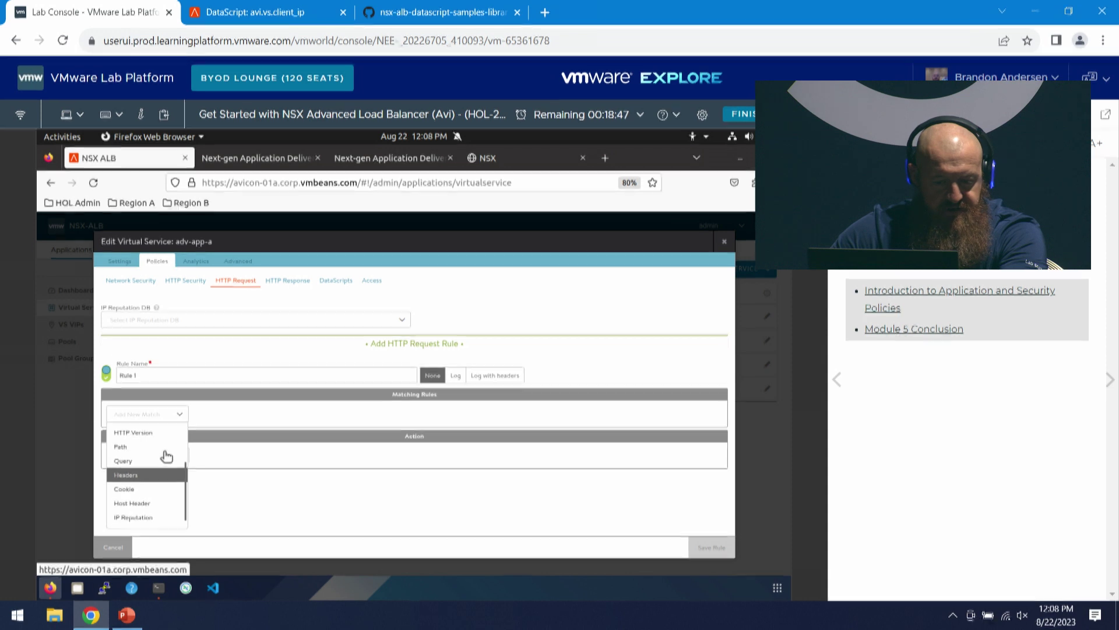
left_click(255, 477)
left_click(181, 456)
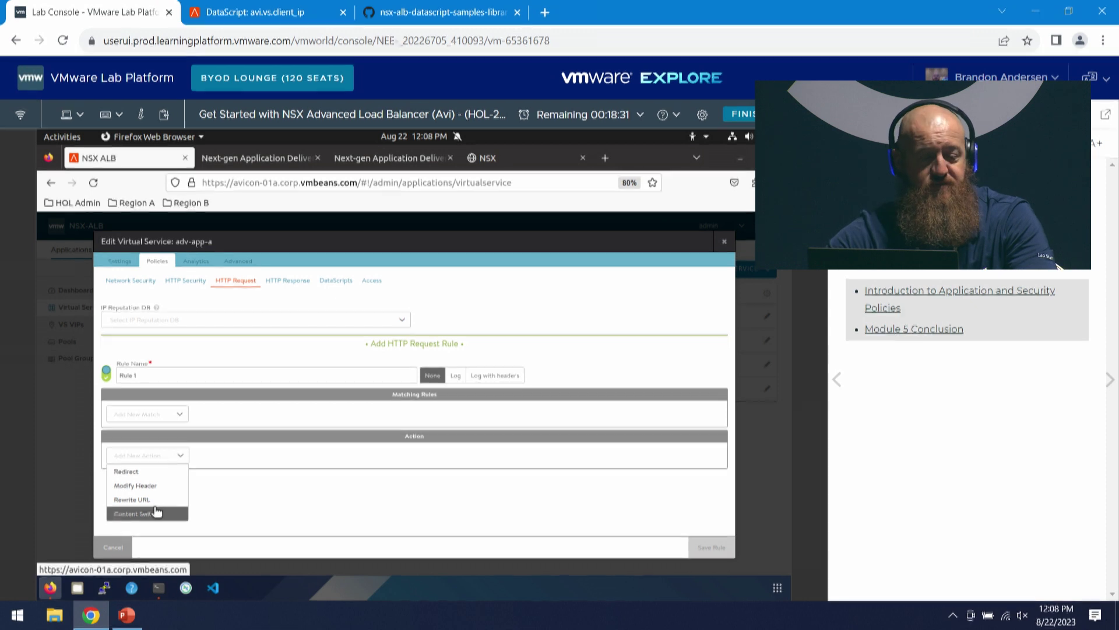
left_click(156, 515)
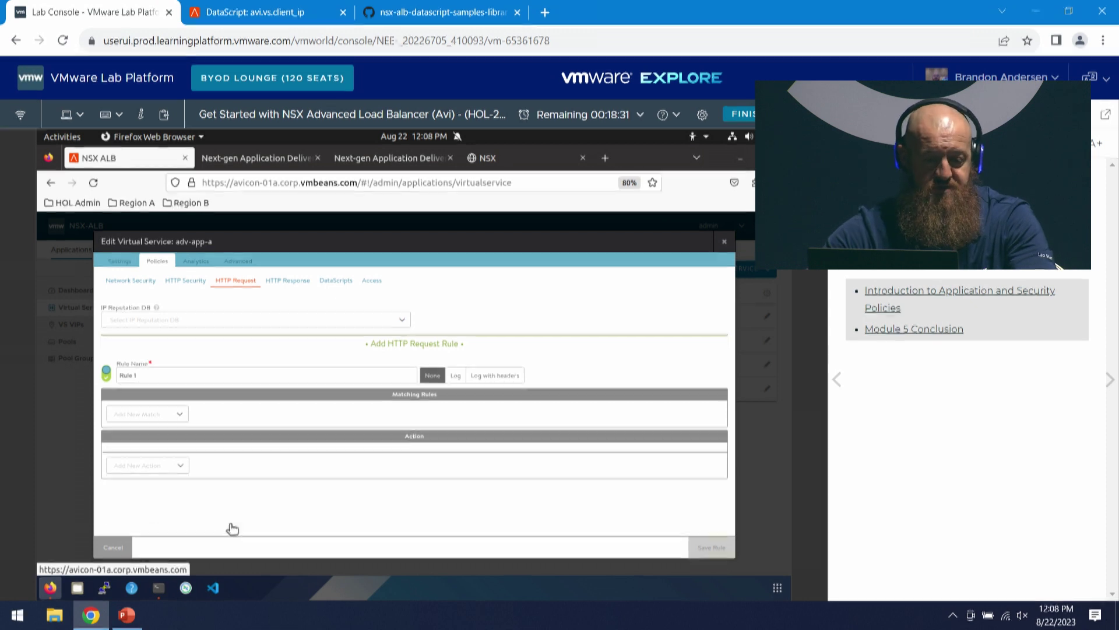
- Match client IP 192.168.110.10, switch traffic to pool demo_vs-pool, and save Rule 1
left_click(178, 415)
left_click(169, 431)
left_click(228, 428)
type("19")
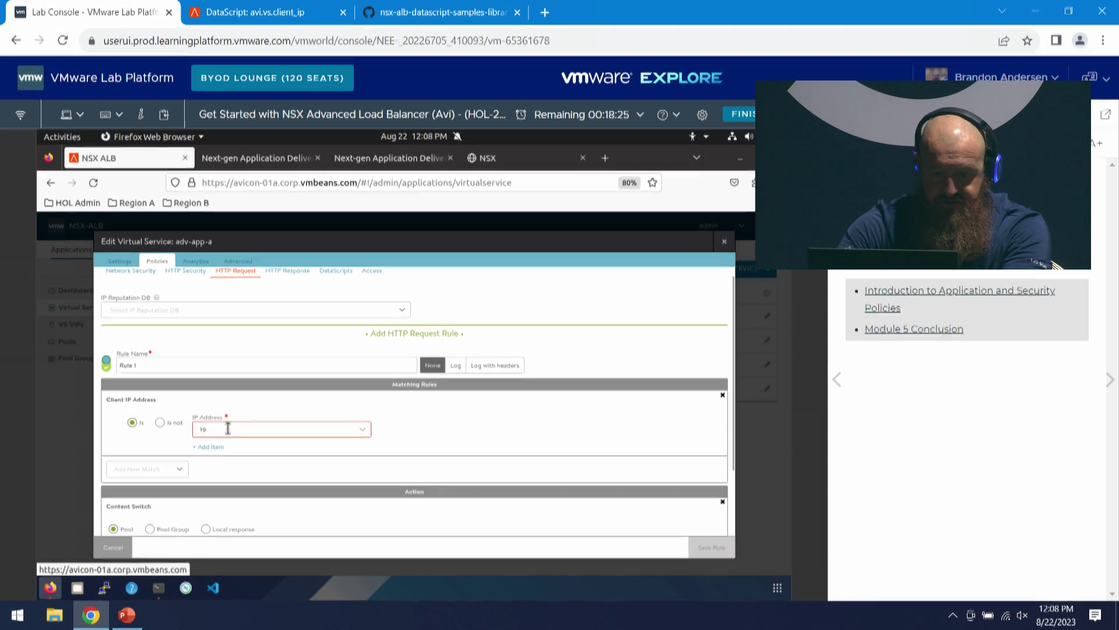
type("2.168.110.10")
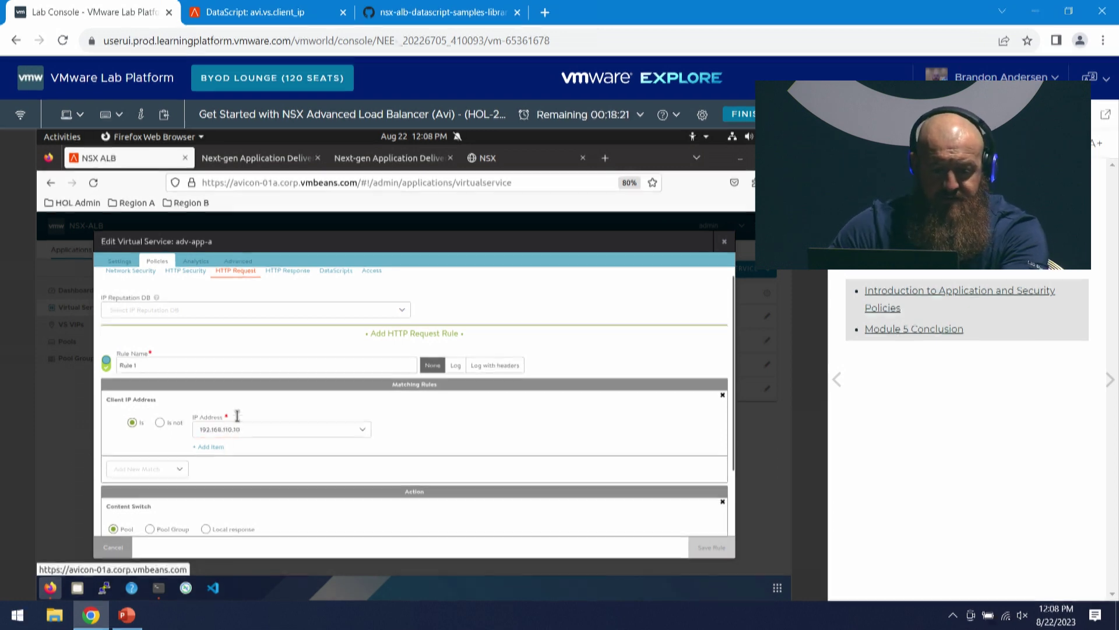
scroll(257, 431, "down", 2)
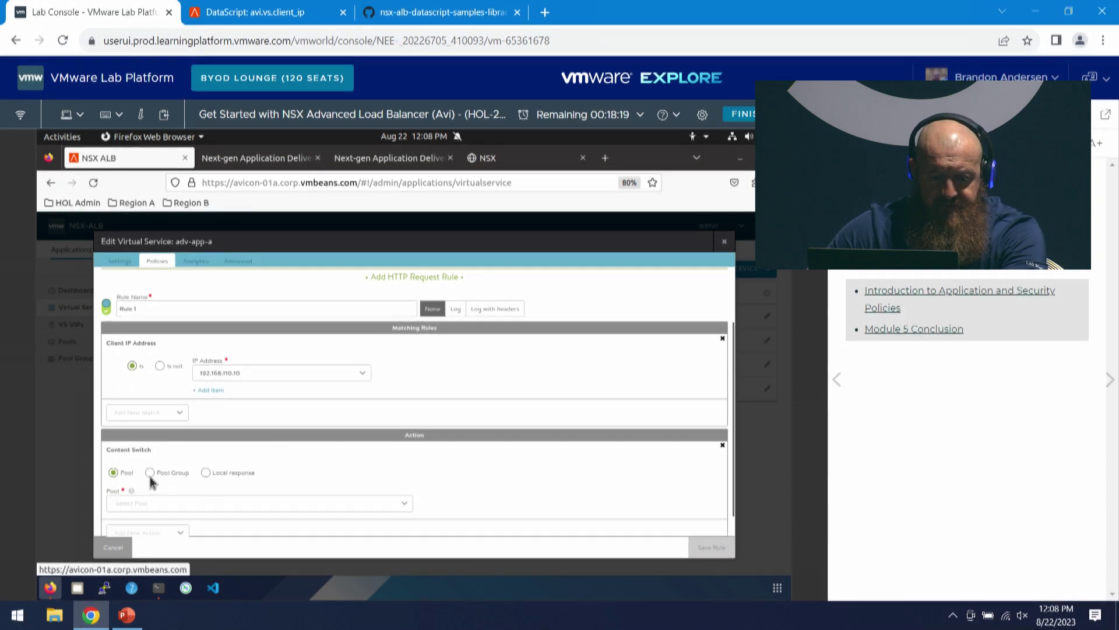
scroll(221, 473, "down", 1)
left_click(212, 482)
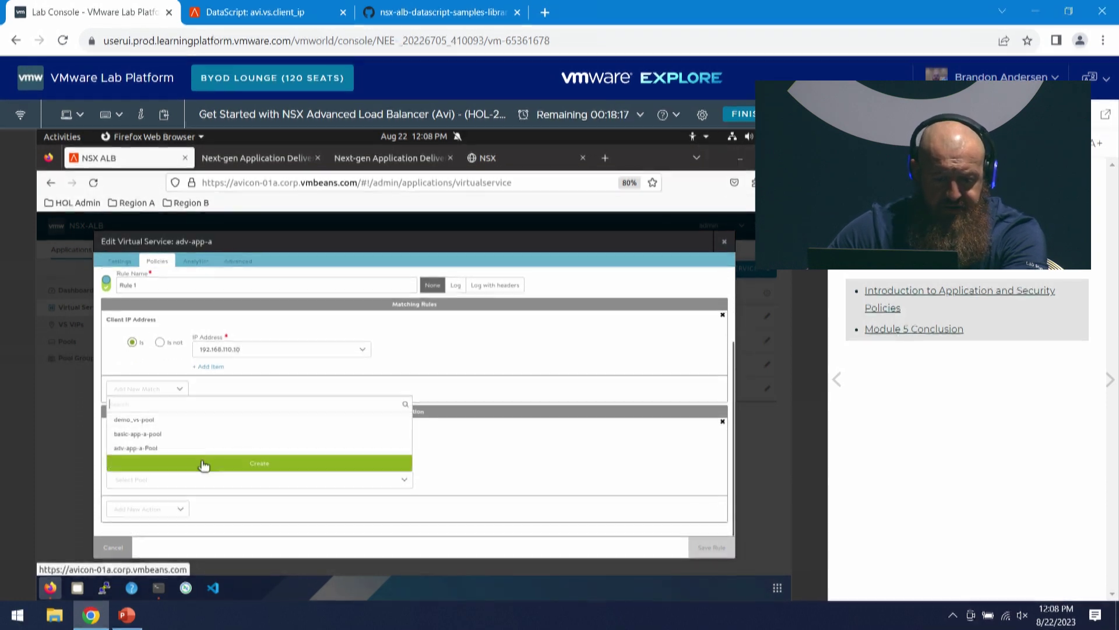
left_click(166, 419)
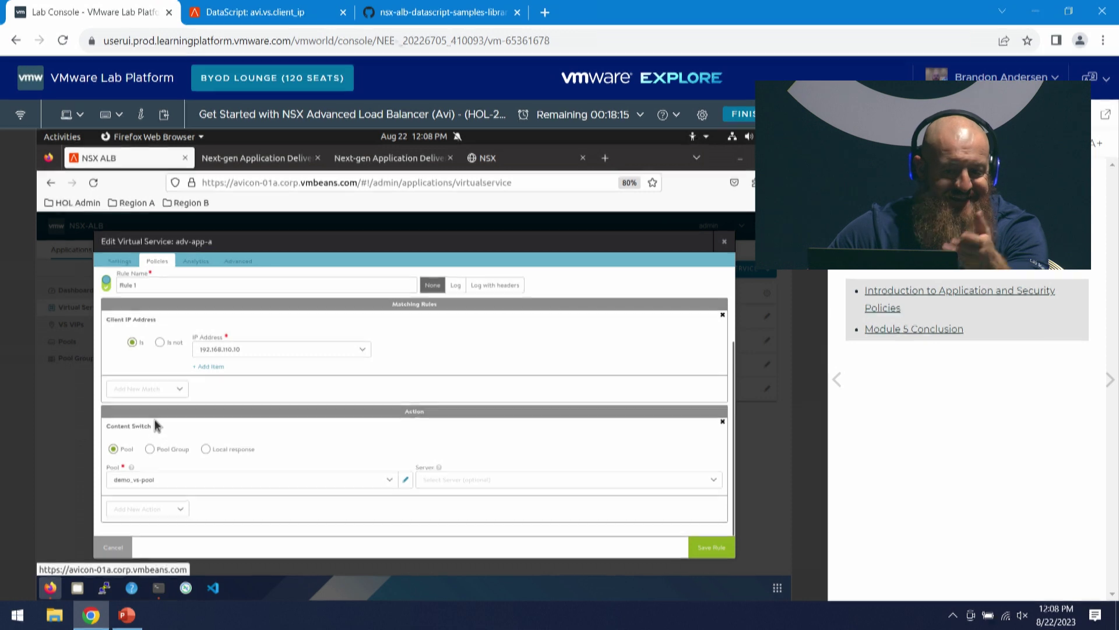
left_click(710, 548)
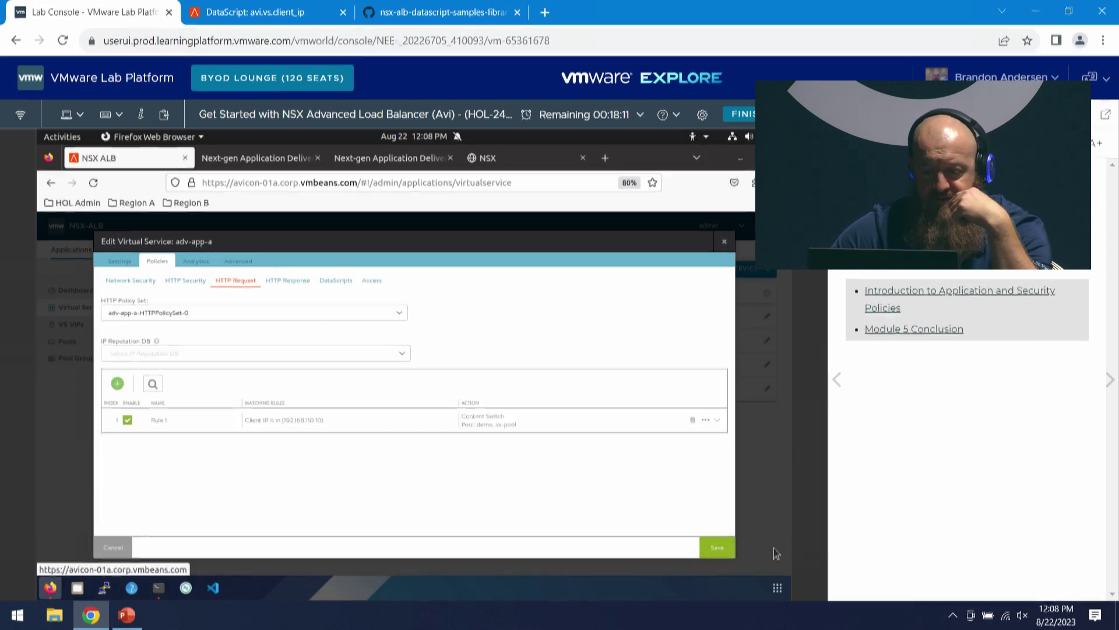
left_click(717, 547)
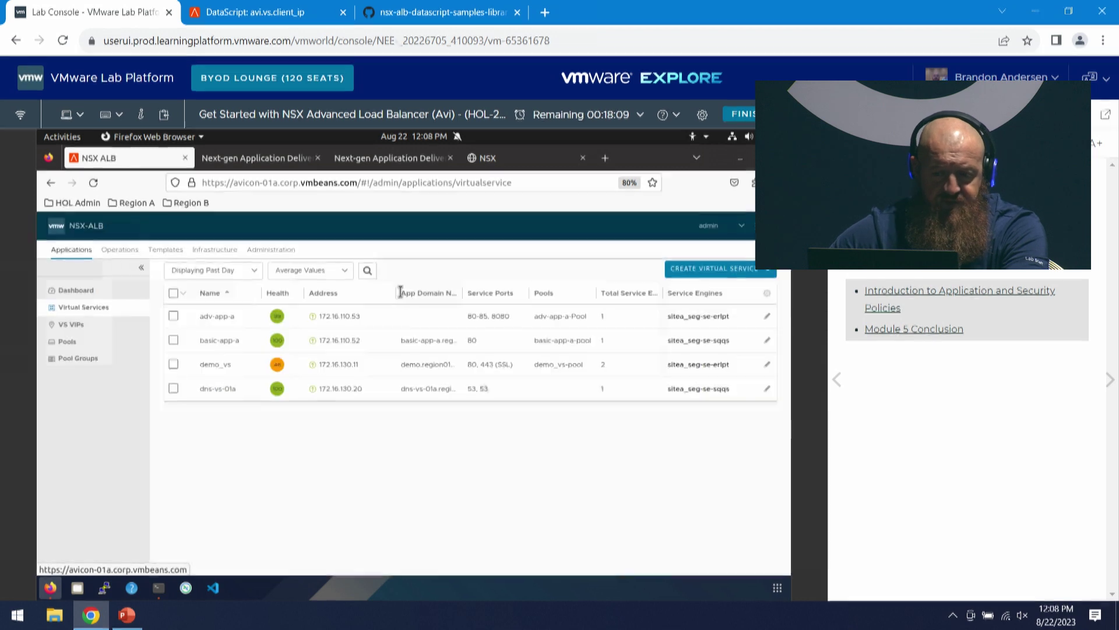
left_click(237, 315)
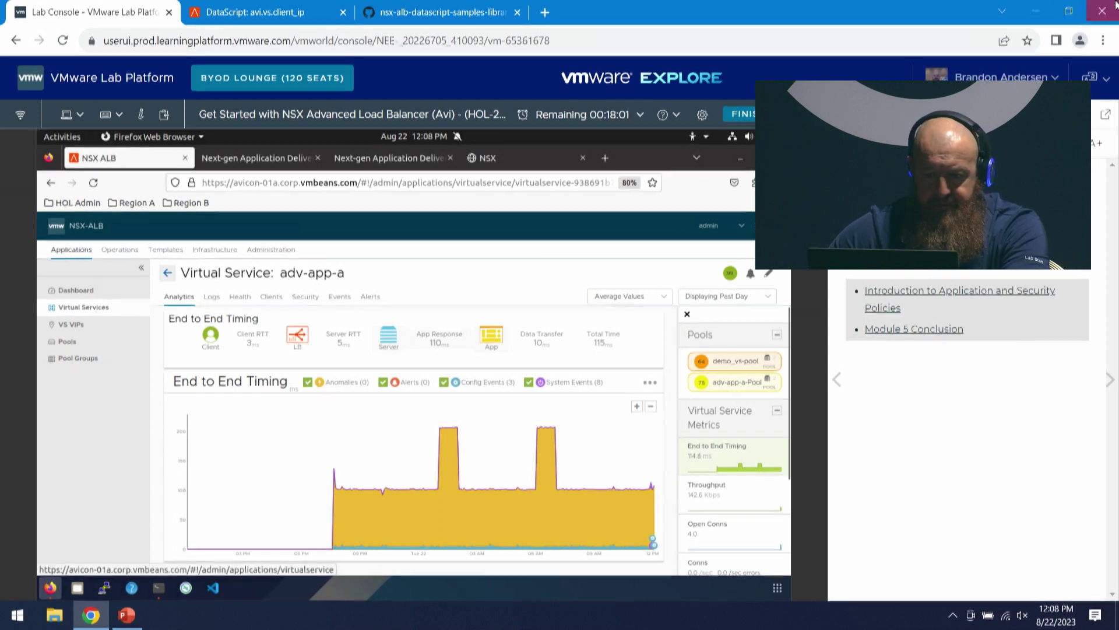
left_click(506, 161)
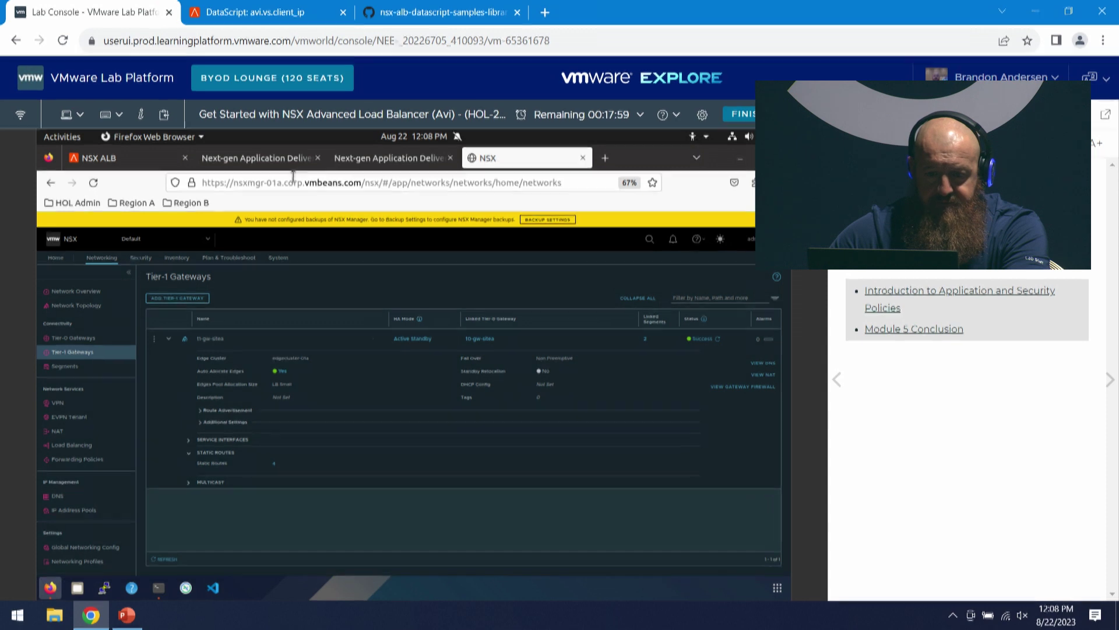
left_click(353, 165)
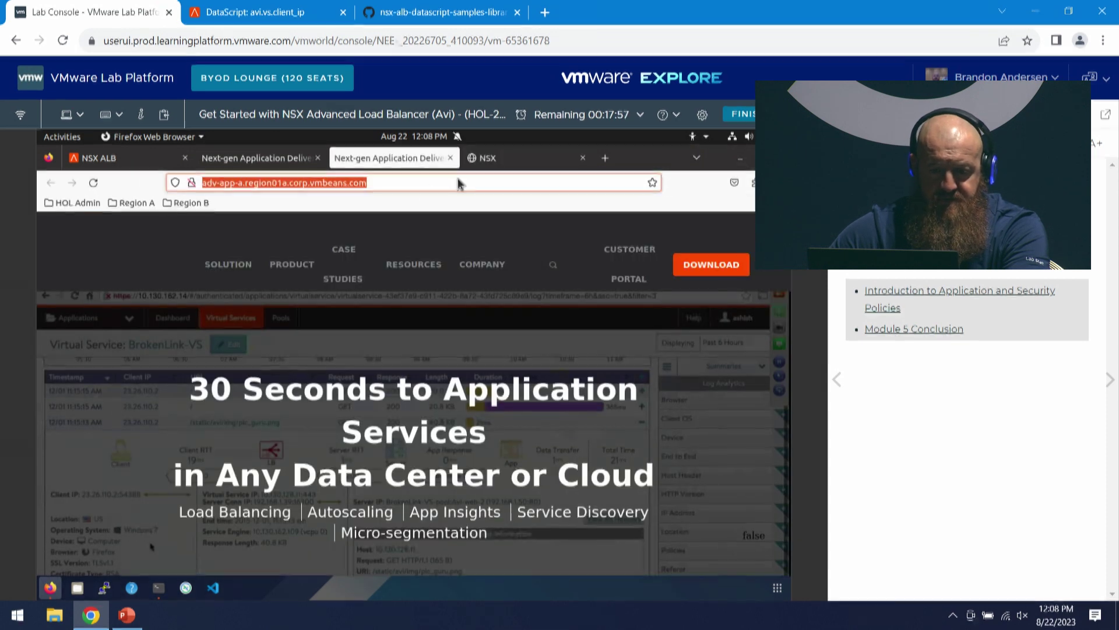
left_click(217, 181)
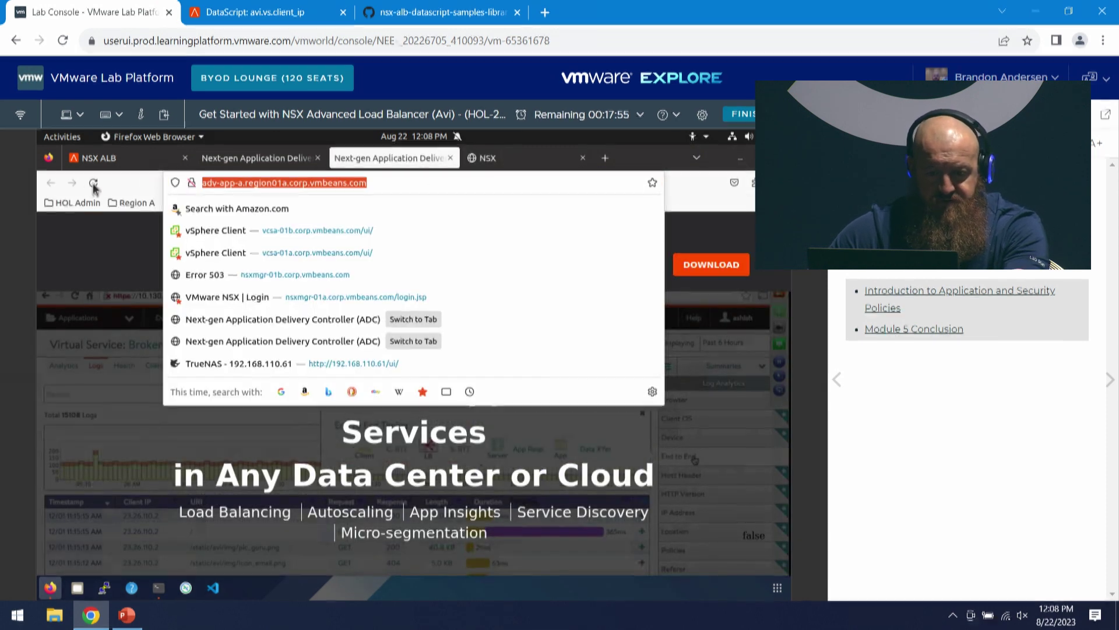
left_click(94, 185)
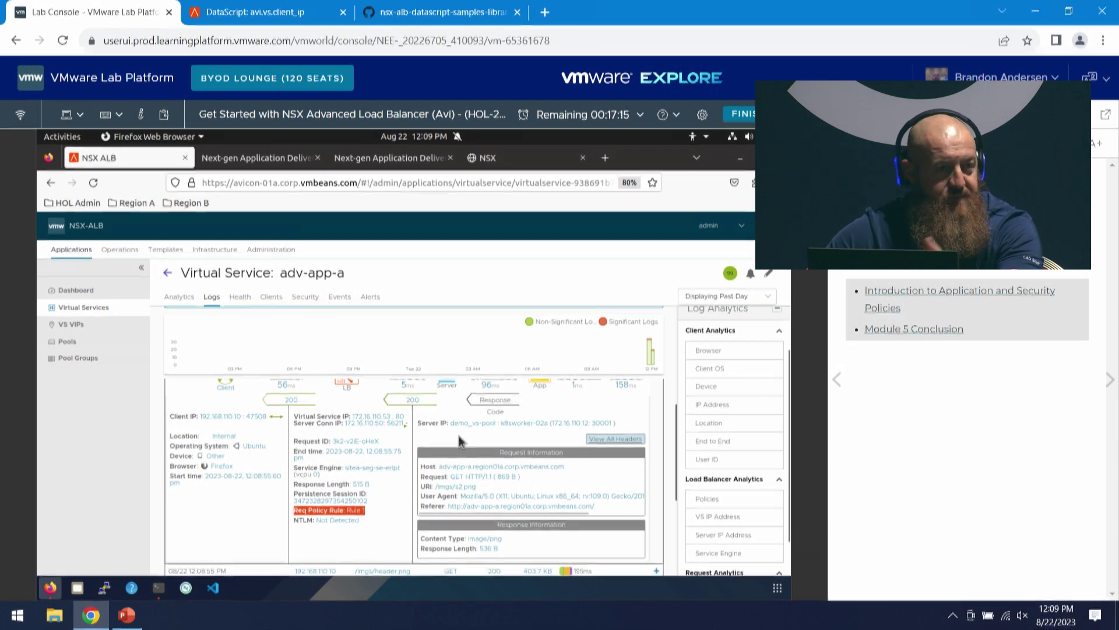
scroll(576, 445, "down", 1)
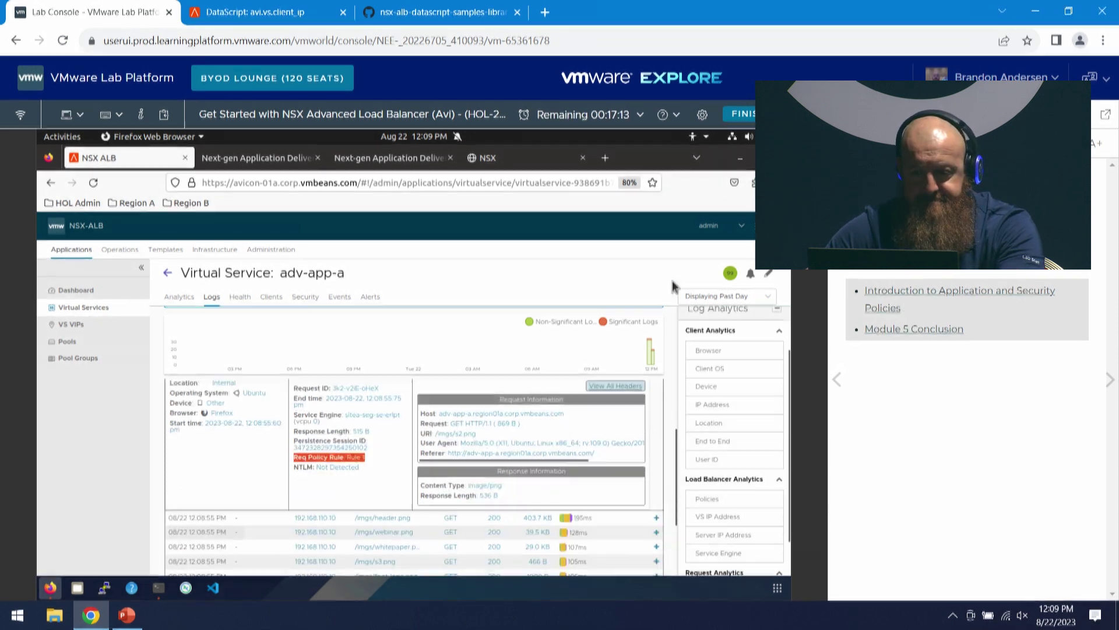
left_click(168, 274)
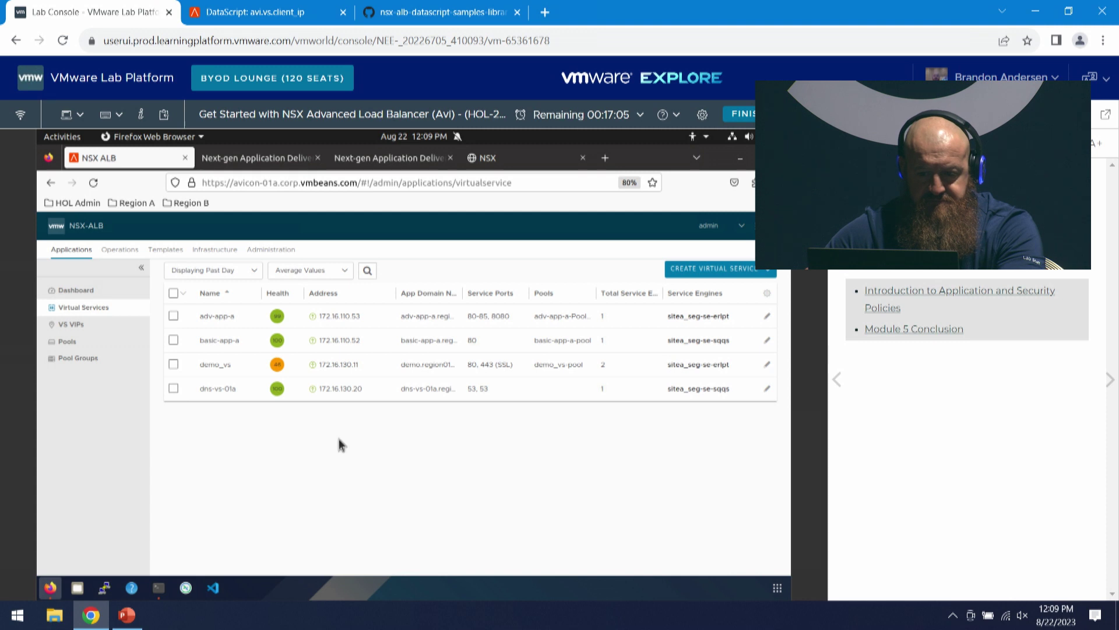
- Edit adv-app-a and add a new rule under its HTTP Response policies
left_click(767, 318)
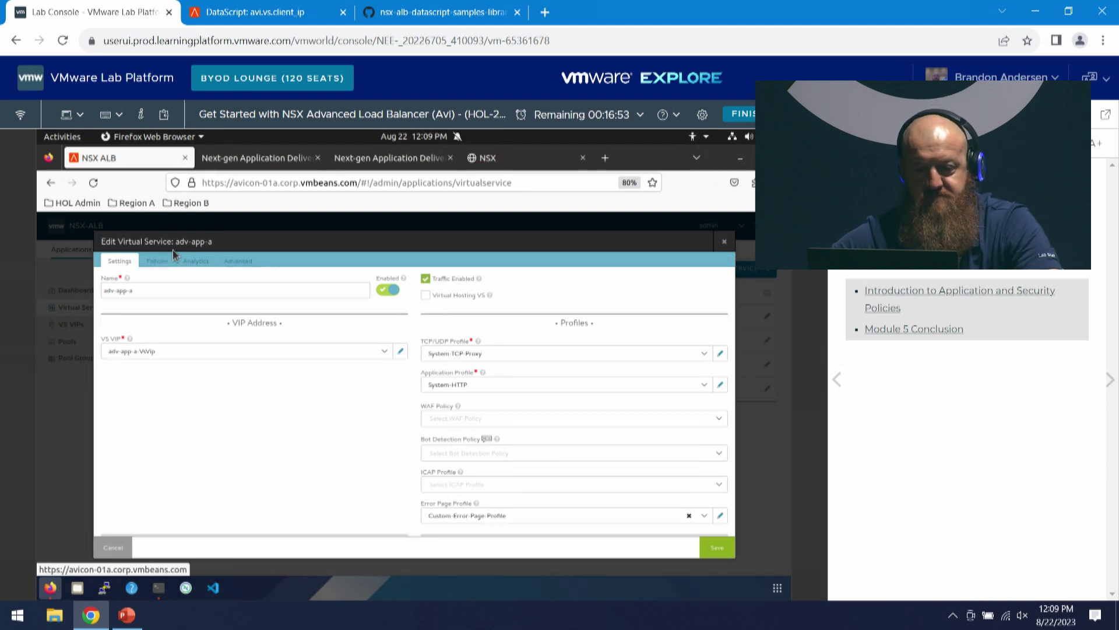
left_click(162, 263)
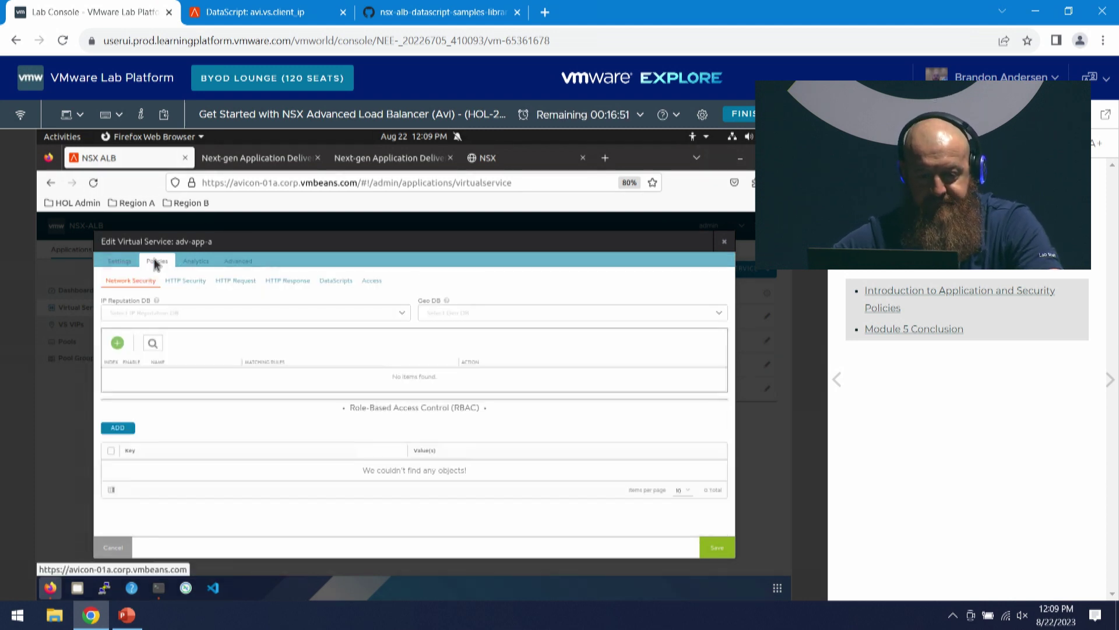
left_click(288, 280)
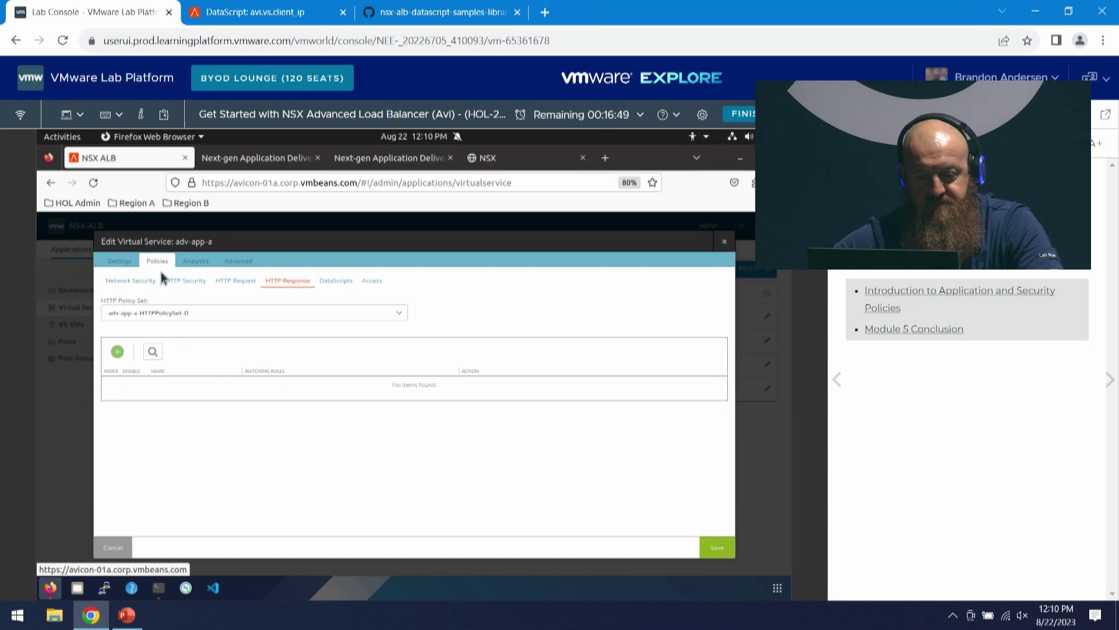
left_click(118, 352)
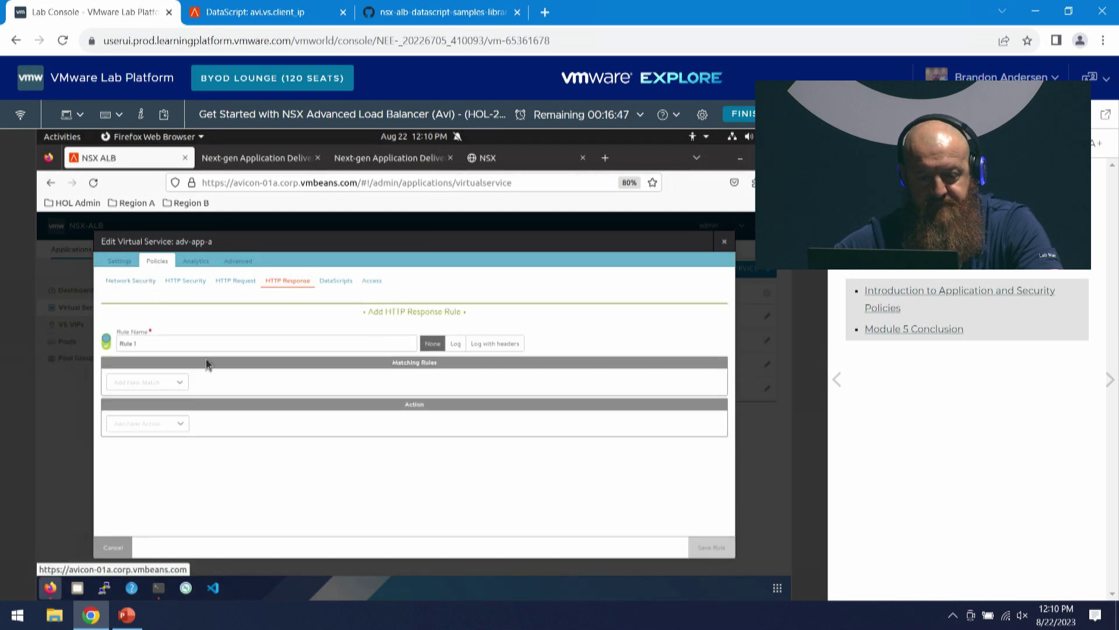
- Browse the response rule's match conditions and actions without choosing, then leave for DataScripts
left_click(182, 382)
scroll(176, 434, "down", 3)
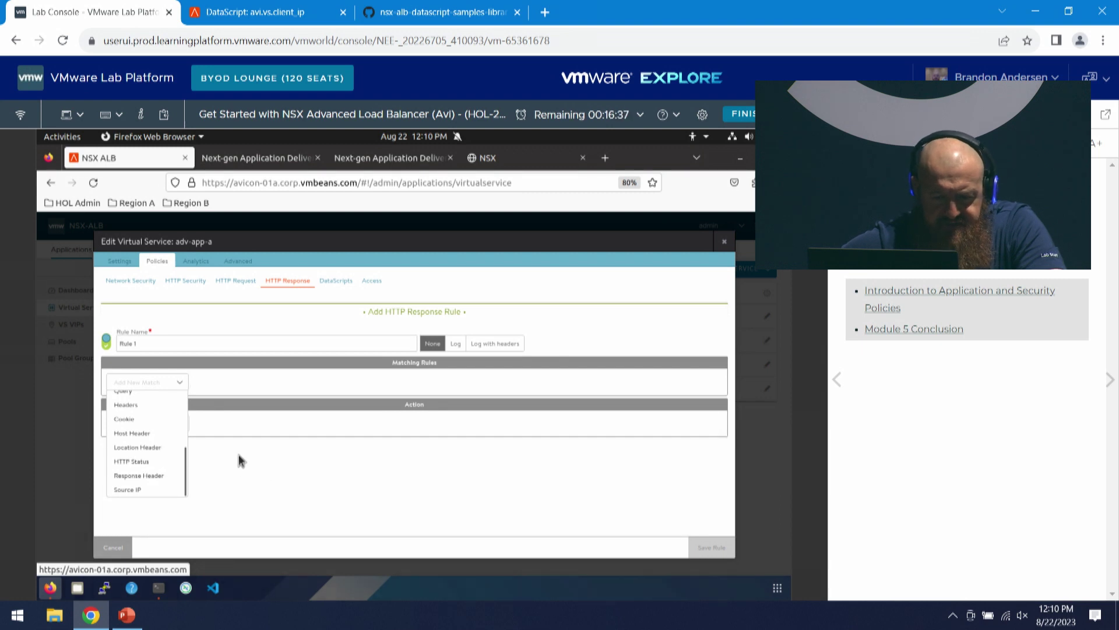
left_click(199, 460)
left_click(172, 423)
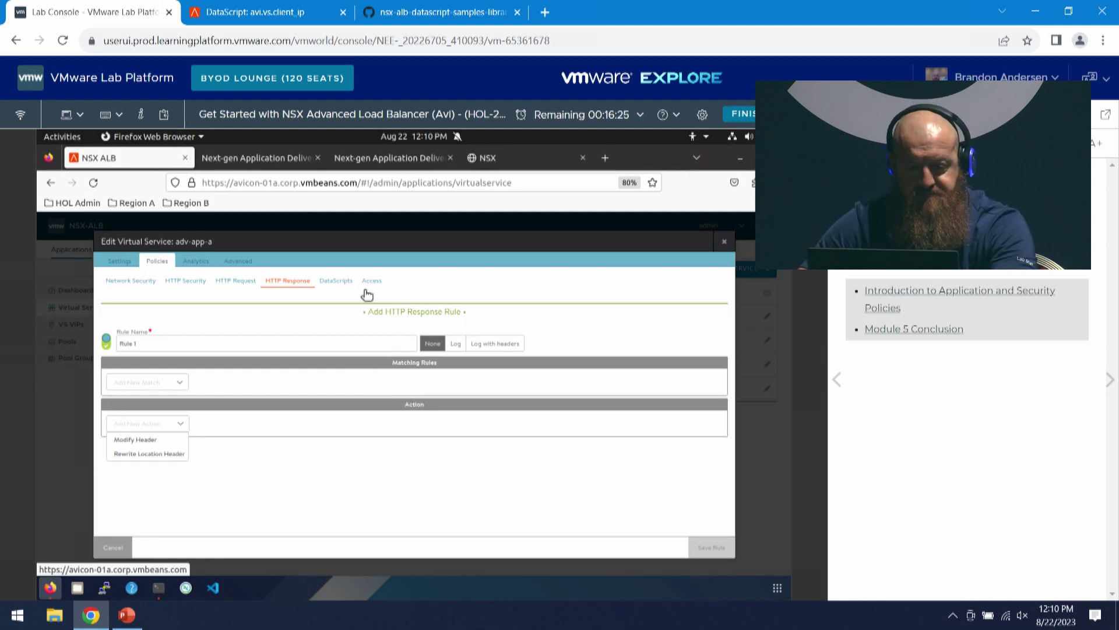
left_click(337, 281)
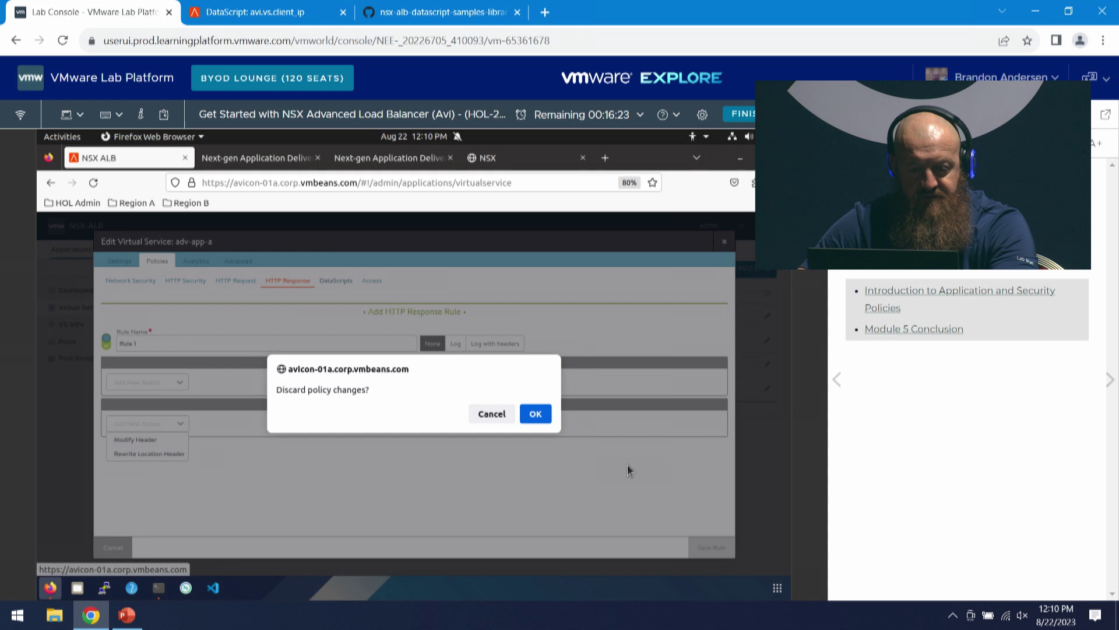
- Discard the response rule draft and create a new DataScript set named test
left_click(534, 417)
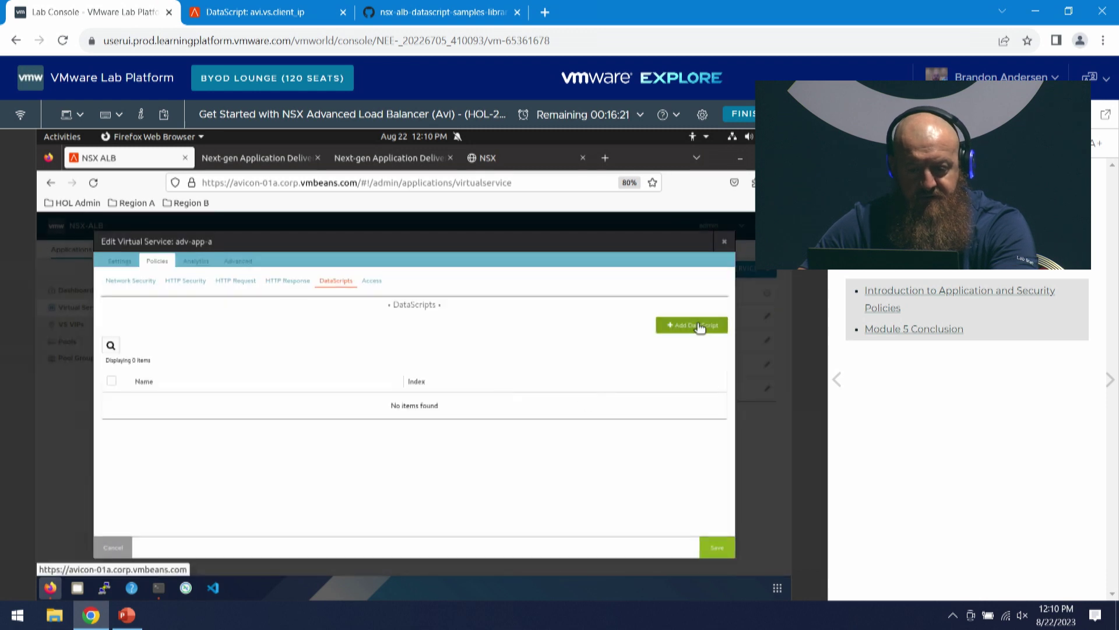
left_click(698, 326)
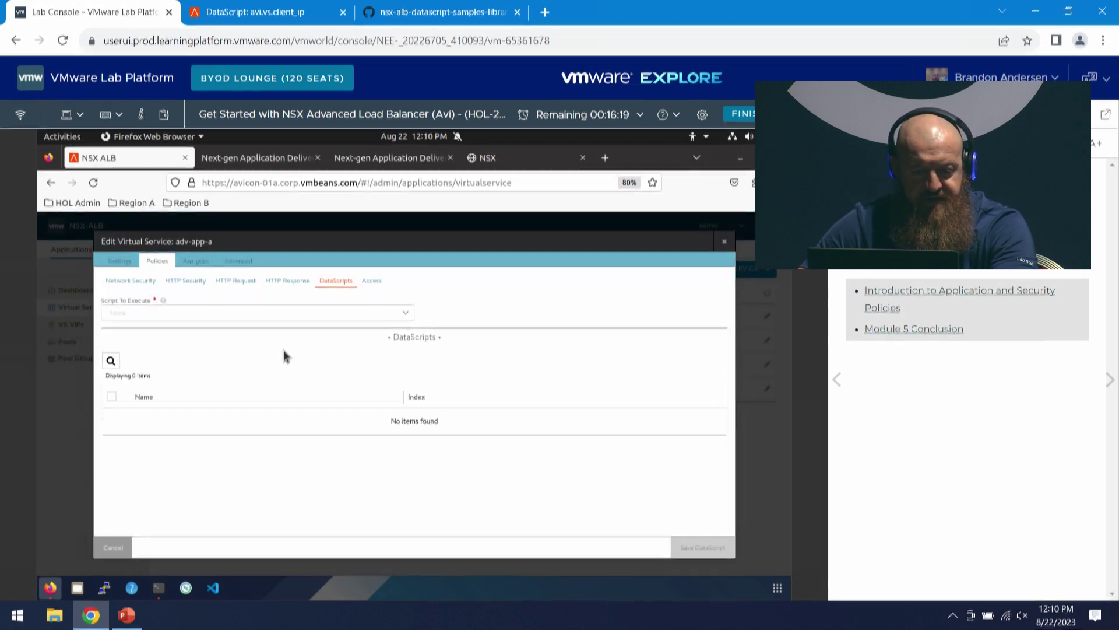
left_click(165, 319)
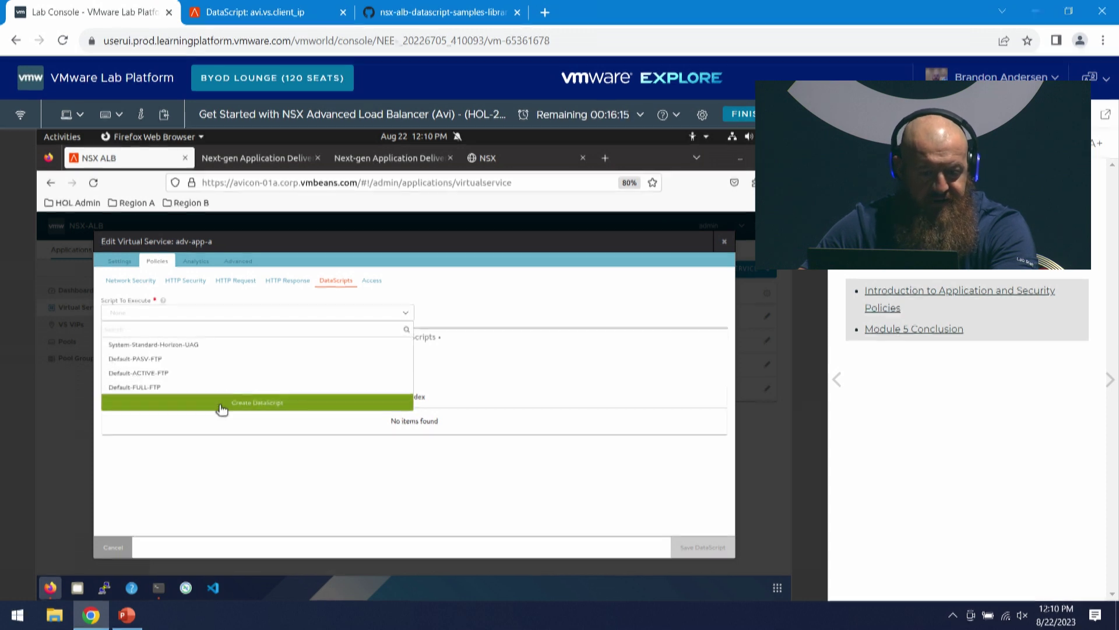
left_click(221, 402)
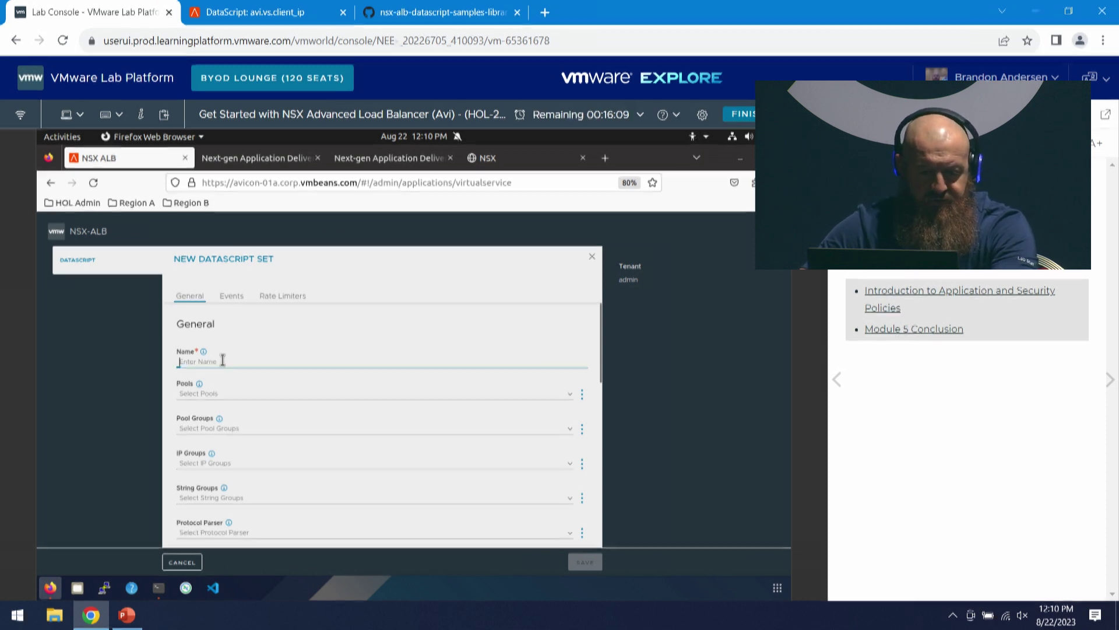
type("test")
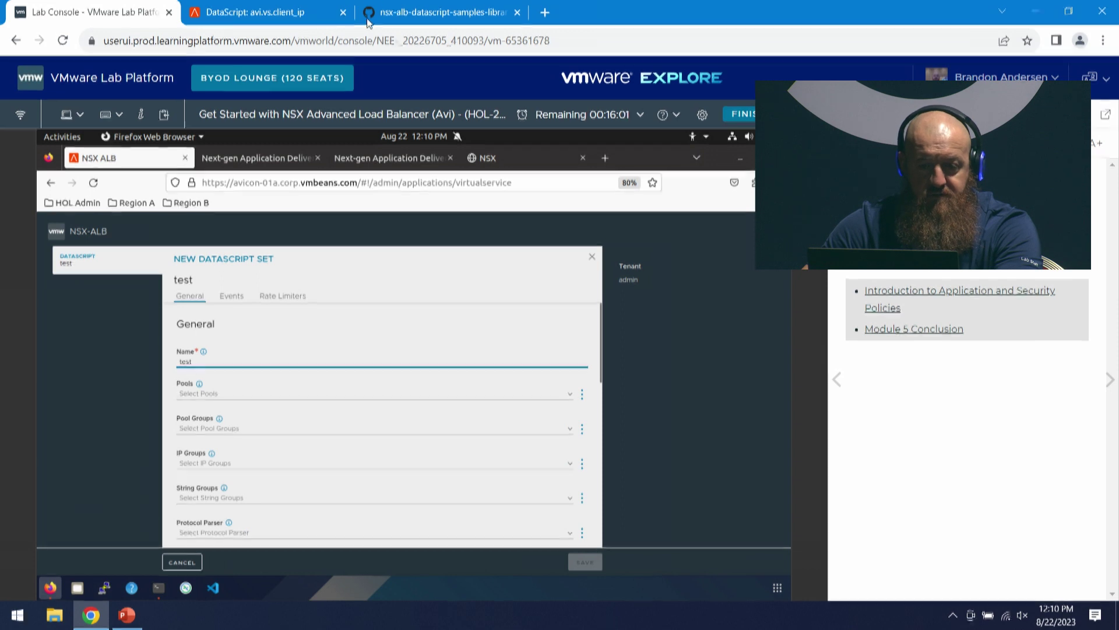
- Copy the Avi HTTP Host Switching sample code from GitHub and add an HTTP Request event script
left_click(440, 12)
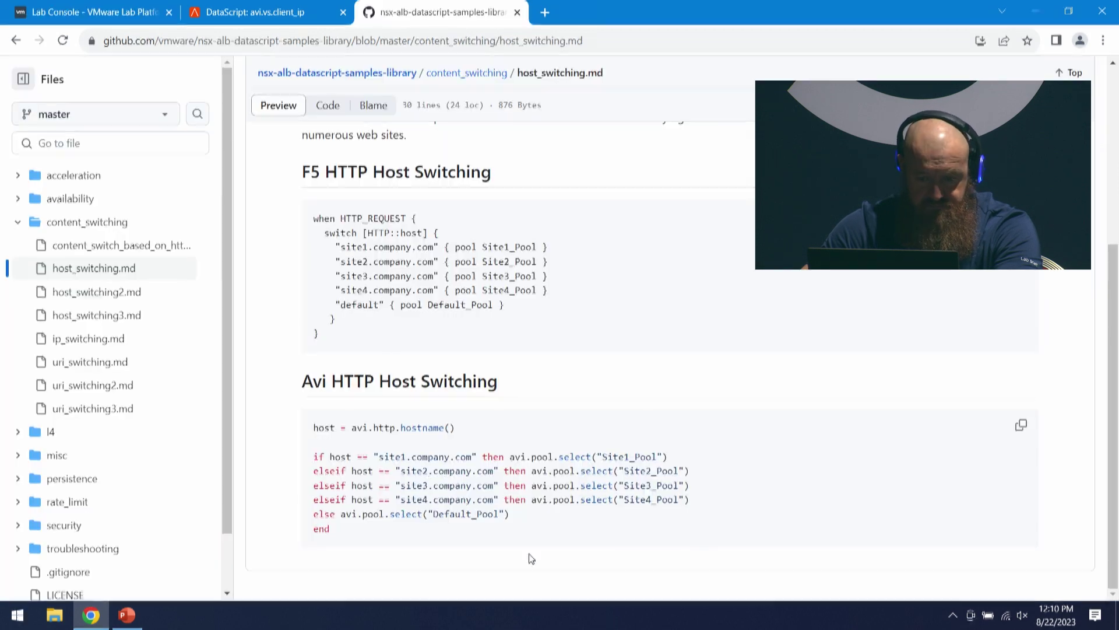
left_click_drag(348, 535, 313, 426)
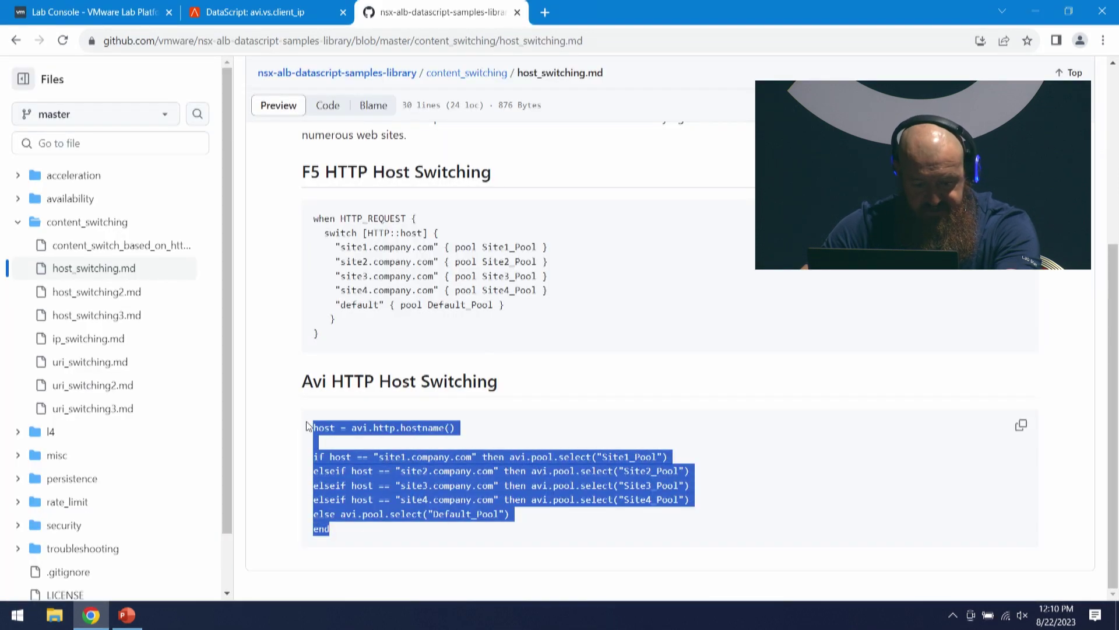
key("ctrl+1")
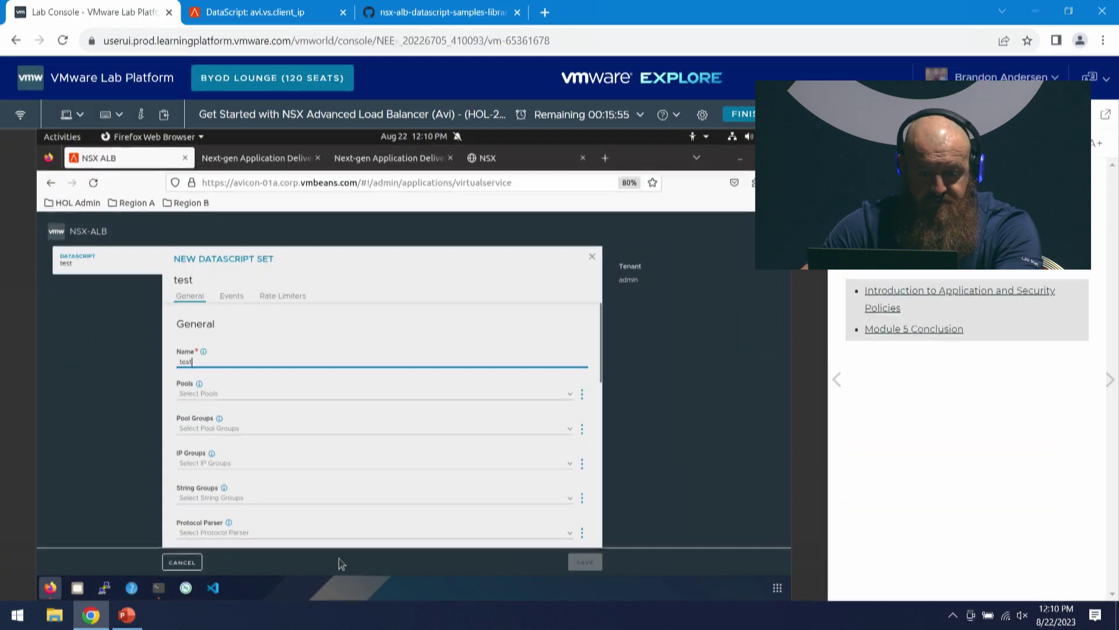
scroll(297, 478, "down", 2)
scroll(298, 478, "down", 2)
left_click(214, 493)
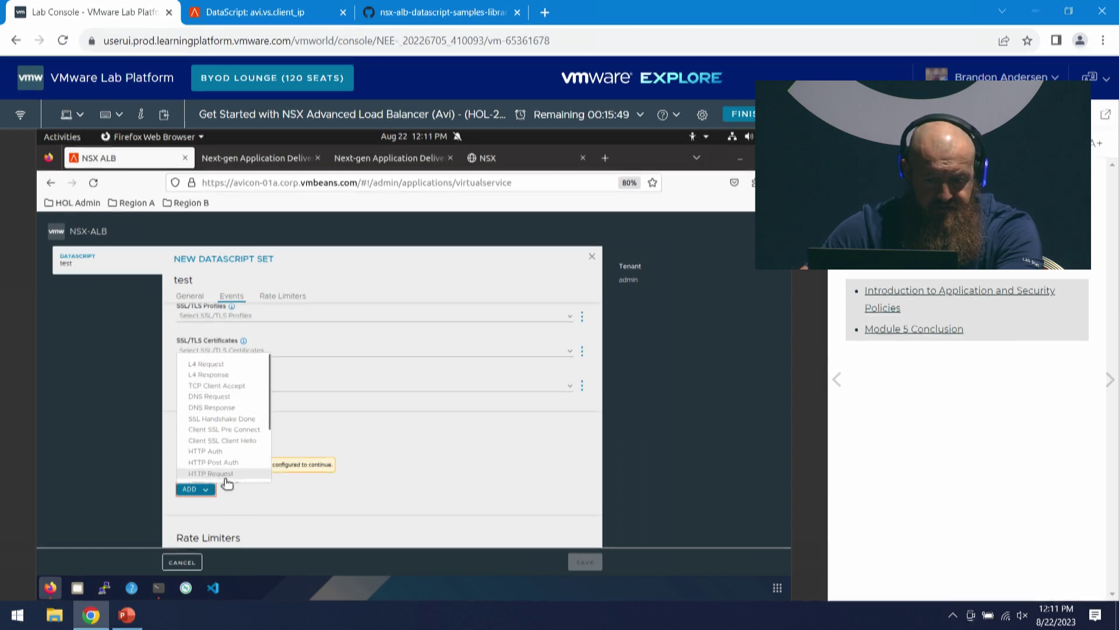
scroll(243, 478, "down", 4)
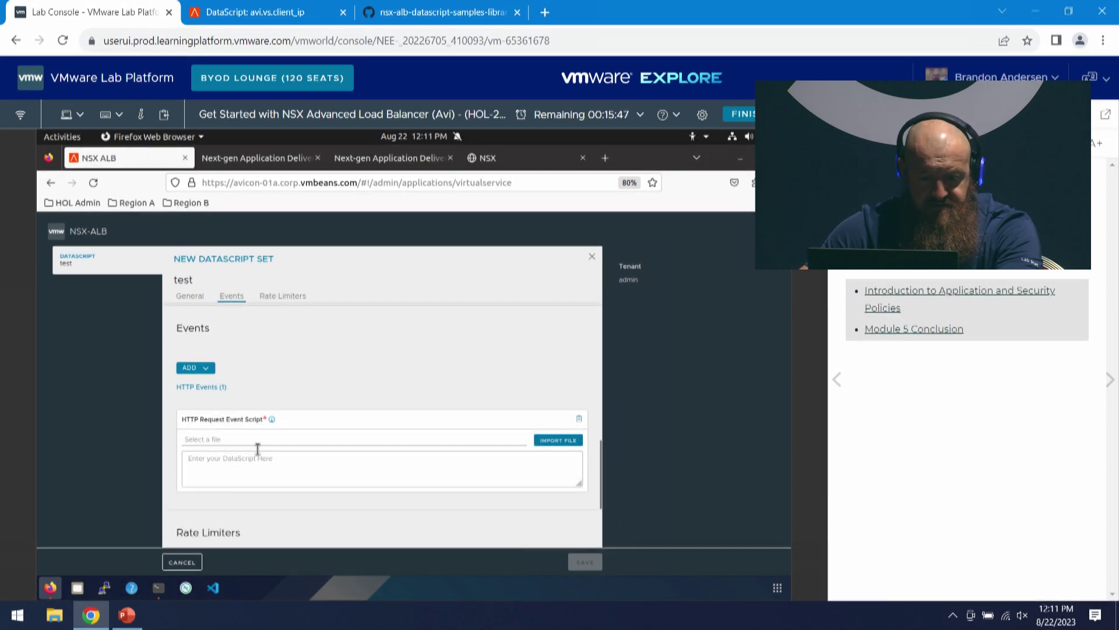
left_click(246, 468)
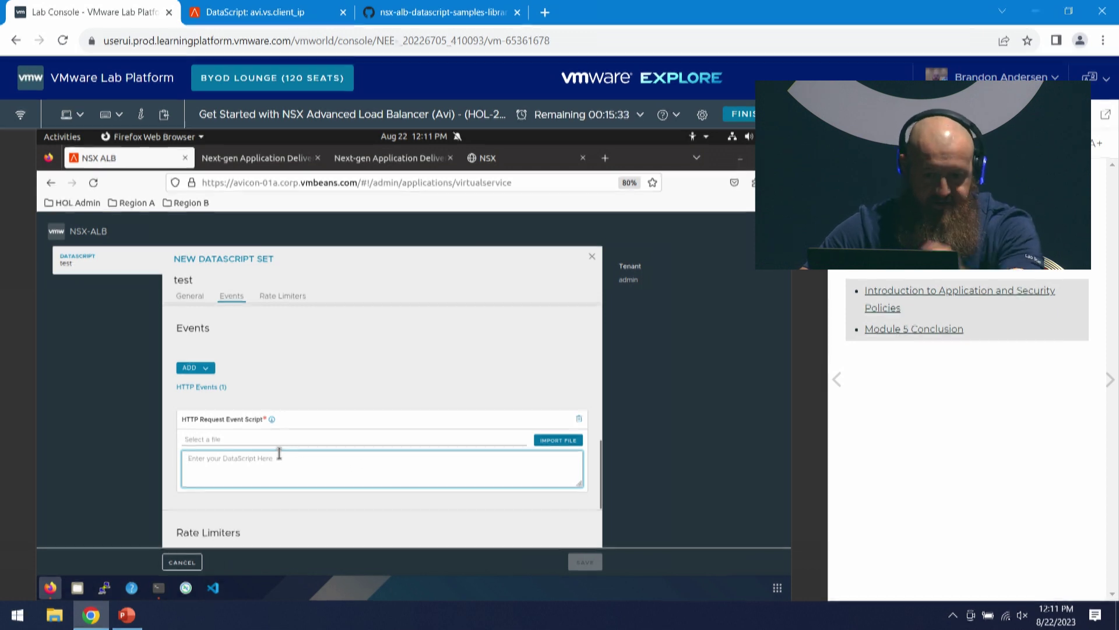
scroll(455, 405, "down", 2)
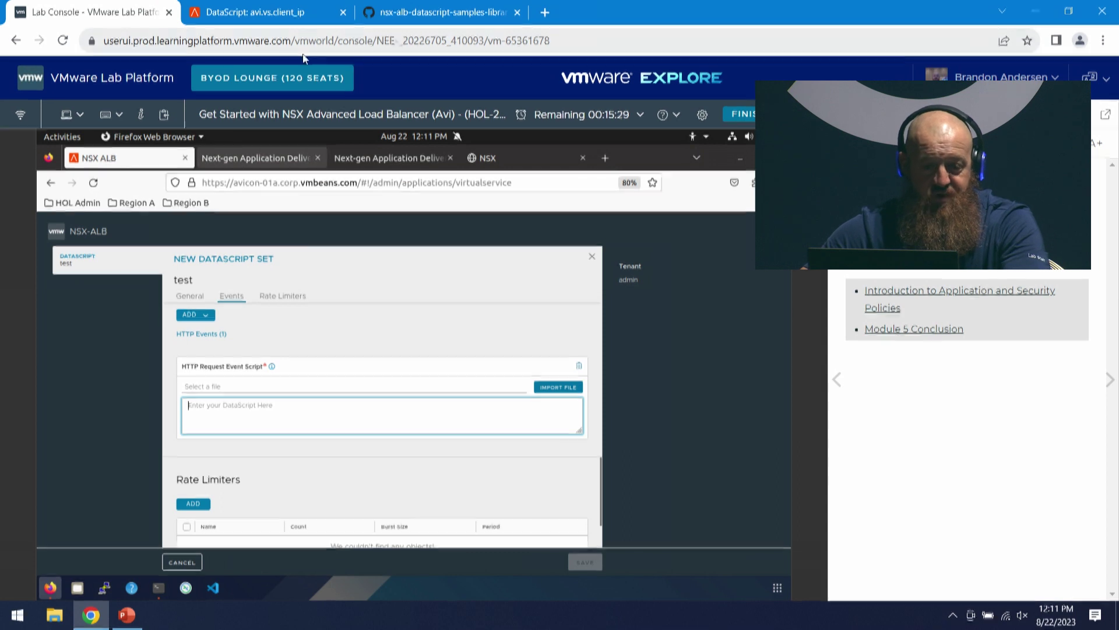
- Review the avi.vs.client_ip documentation, then go back to the DataScript functions list
left_click(264, 16)
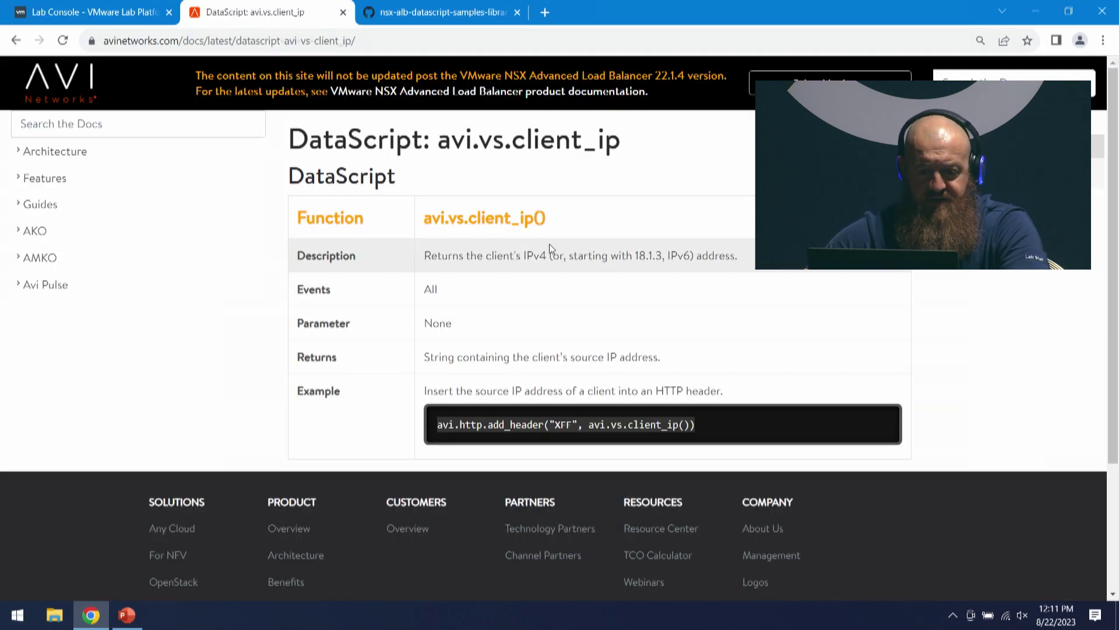
scroll(596, 242, "down", 1)
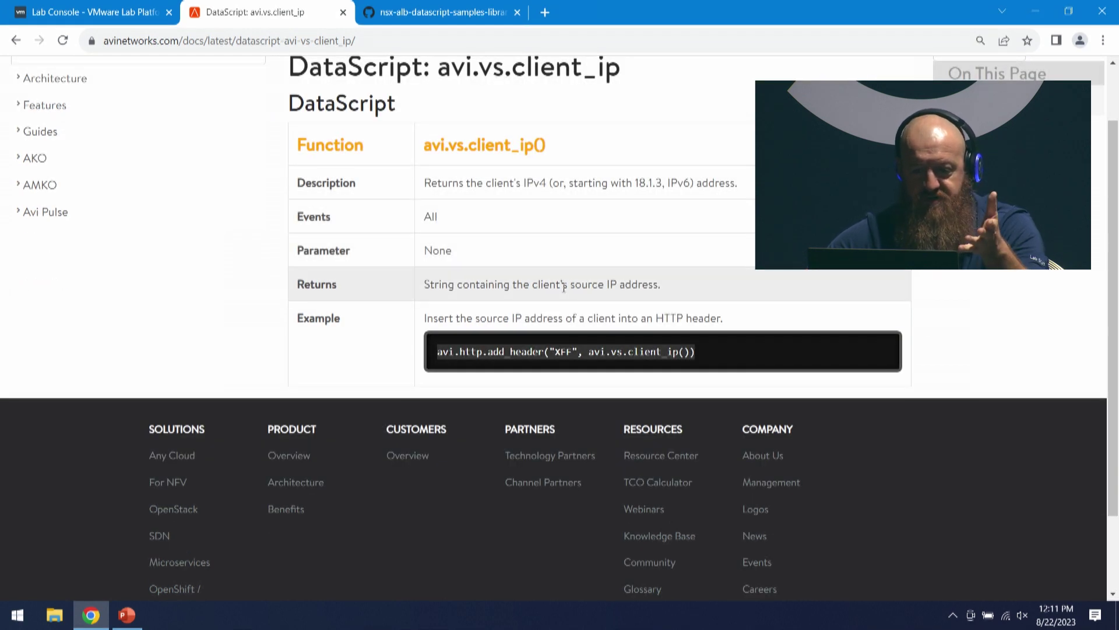
scroll(629, 303, "up", 1)
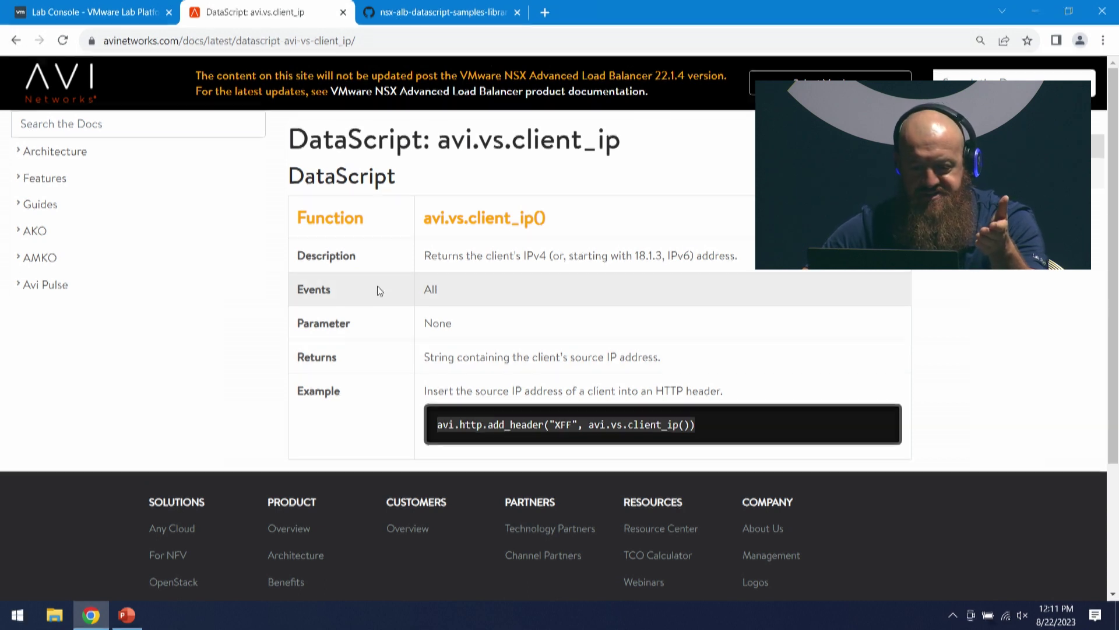
key("alt+Left")
- Read the avi.http.disable() reference, select its HTTP_RESP event, and return to the lab console
scroll(429, 387, "down", 10)
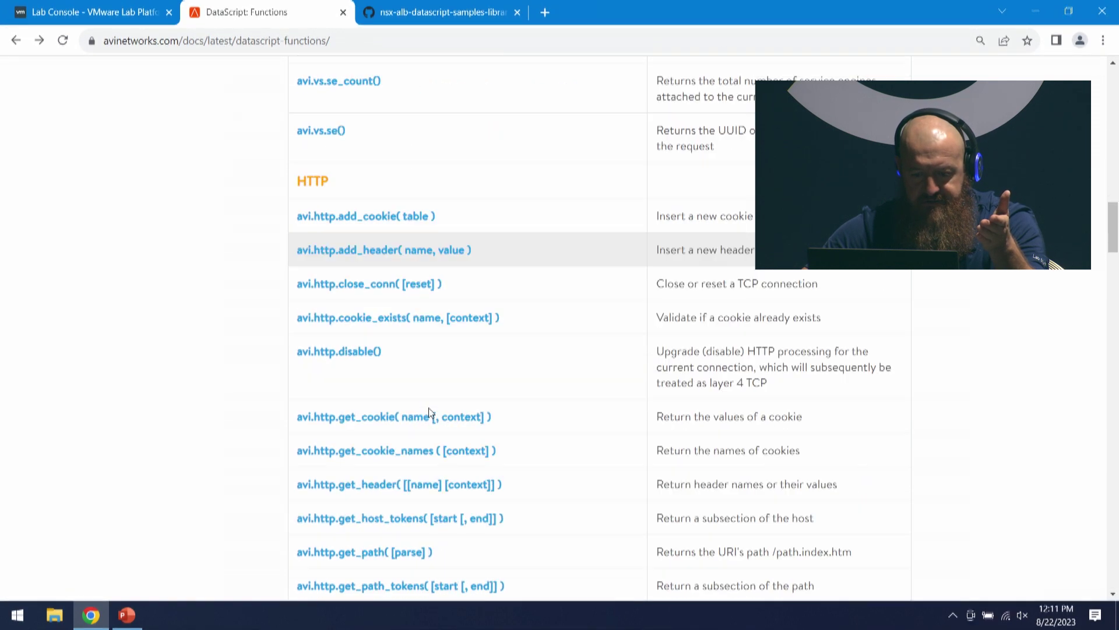
scroll(414, 417, "down", 2)
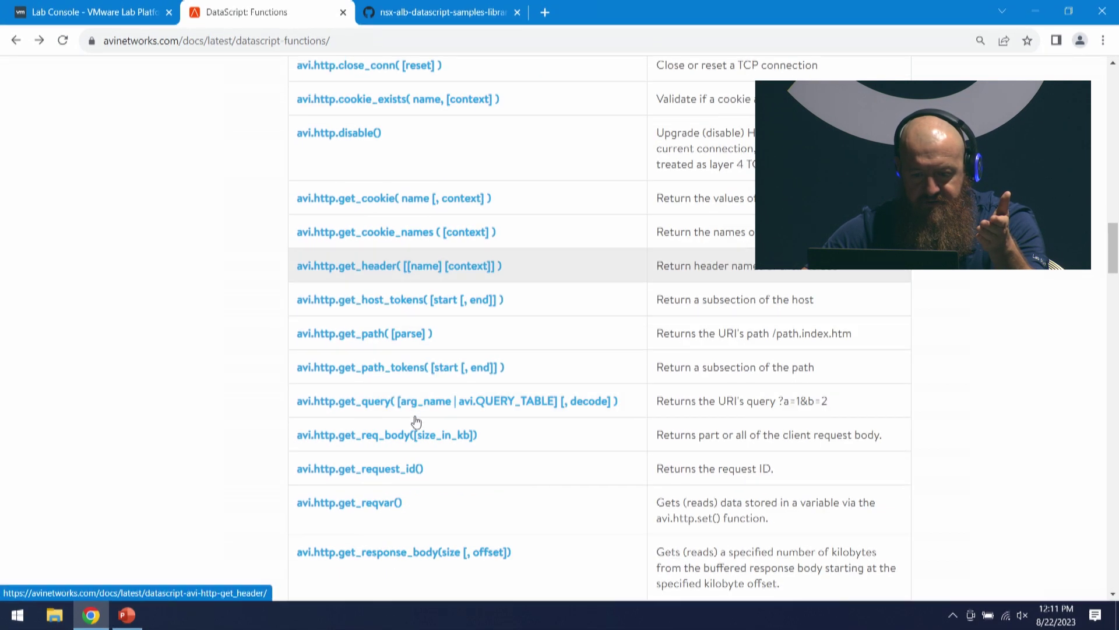
scroll(416, 422, "down", 4)
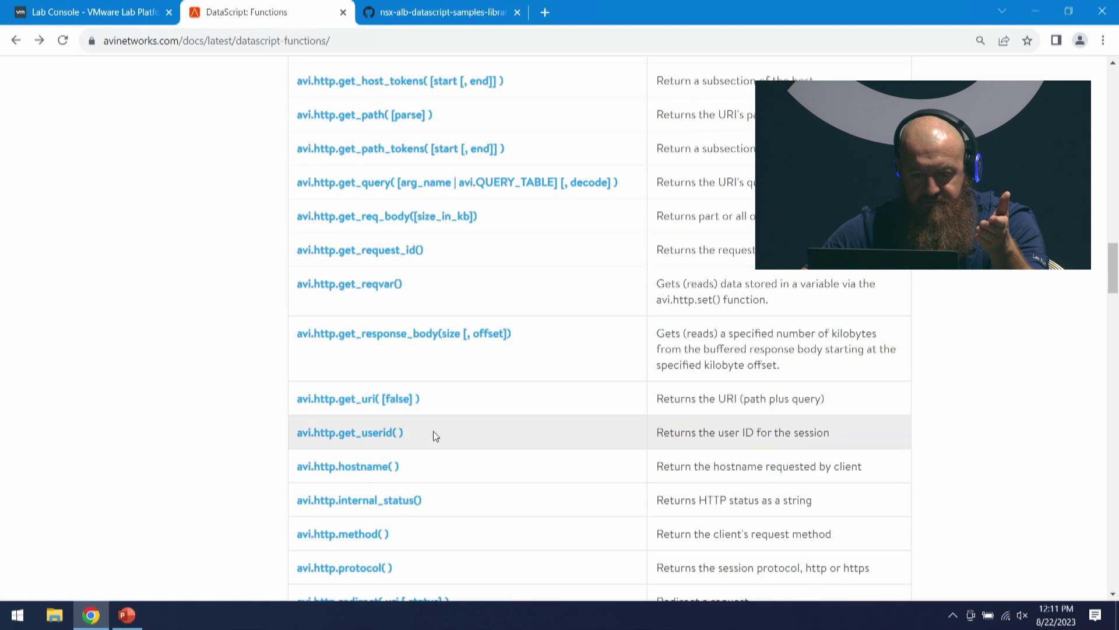
scroll(449, 406, "up", 3)
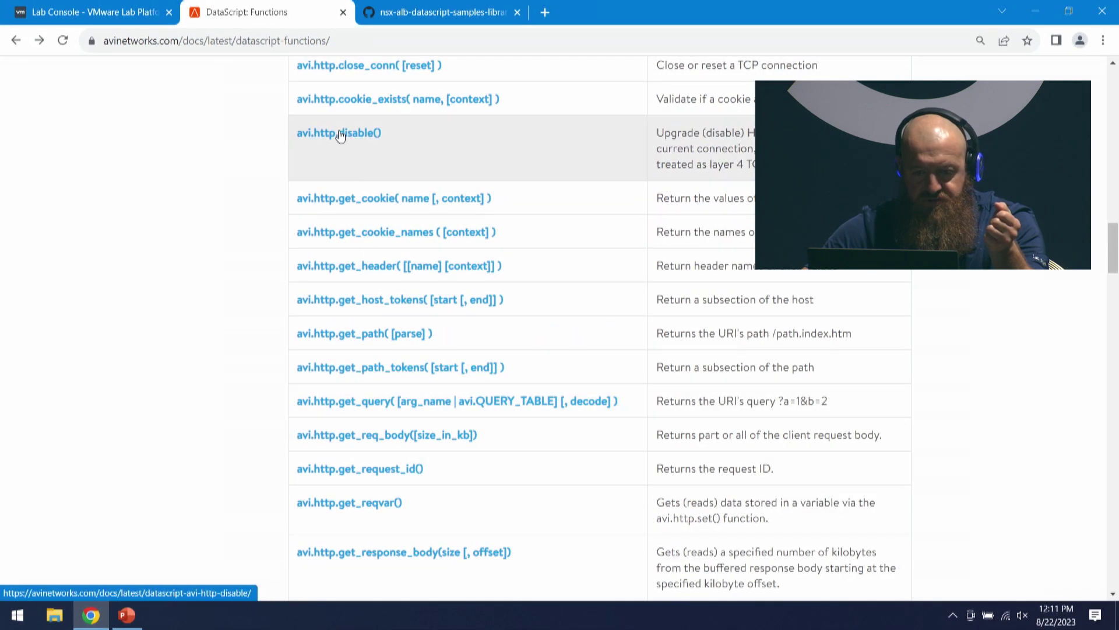
left_click(341, 137)
scroll(445, 460, "down", 2)
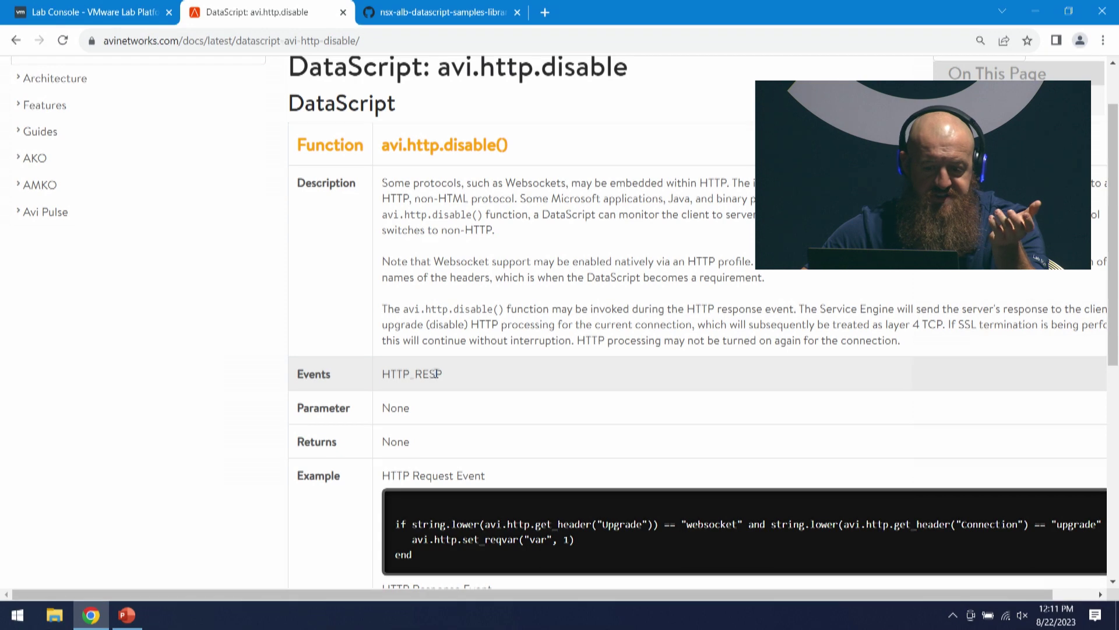
left_click_drag(442, 373, 390, 378)
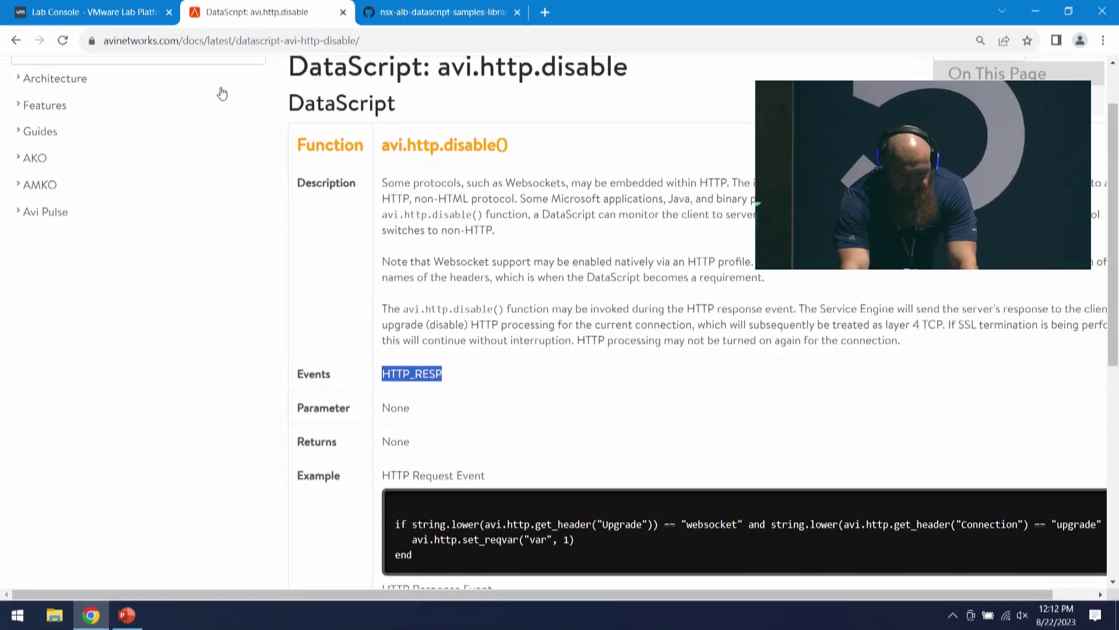
left_click(108, 14)
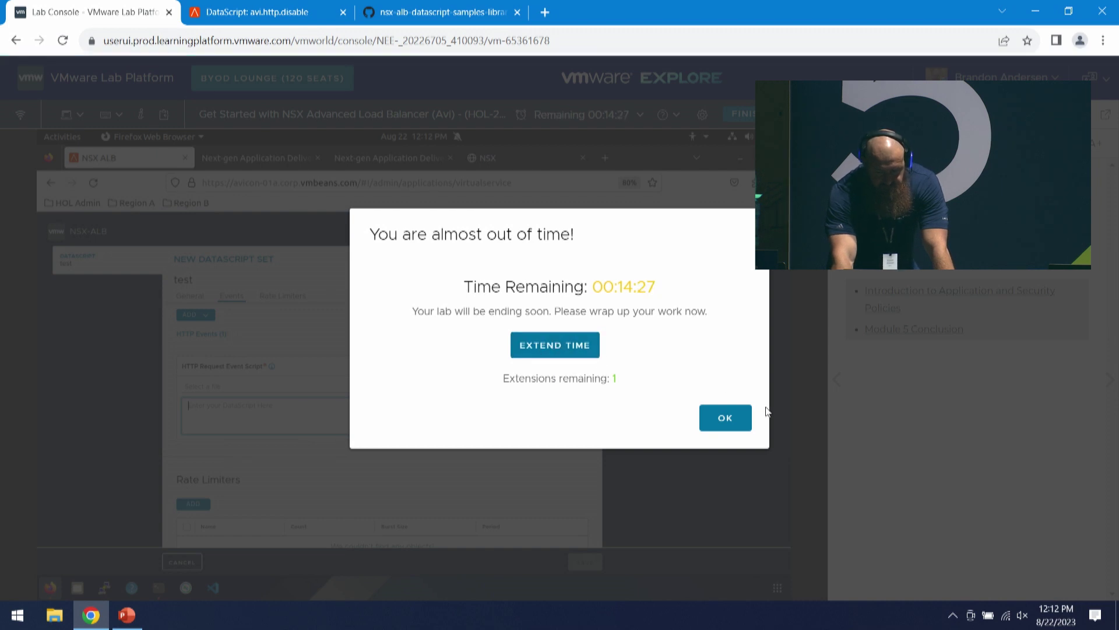
- Dismiss the time warning, discard the test DataScript set and policy edits, then choose SAML access policy
left_click(744, 428)
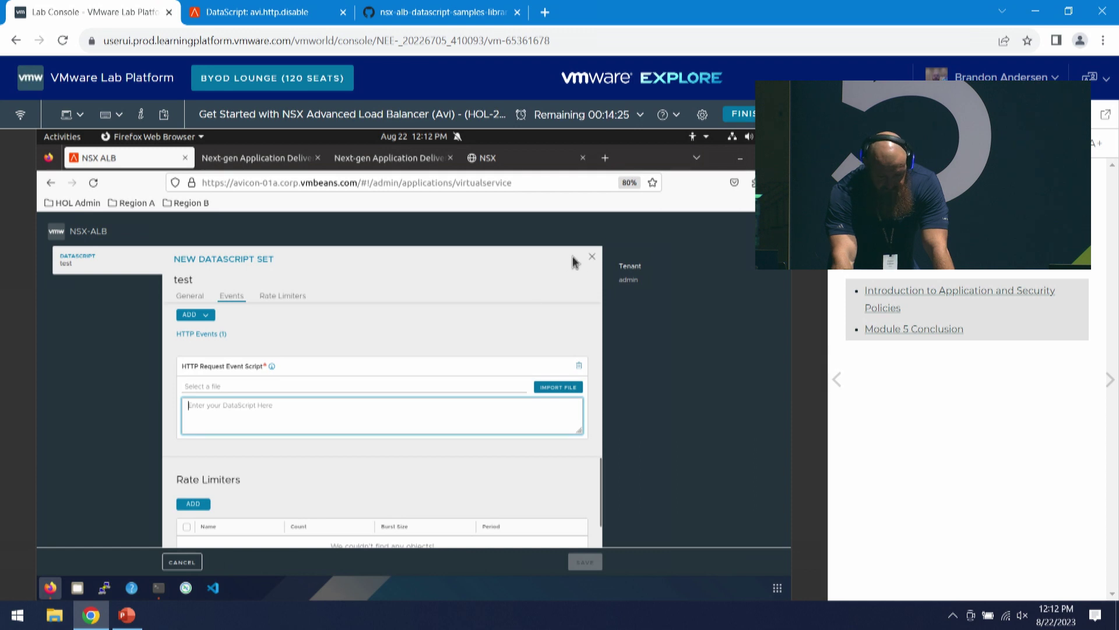
left_click(592, 257)
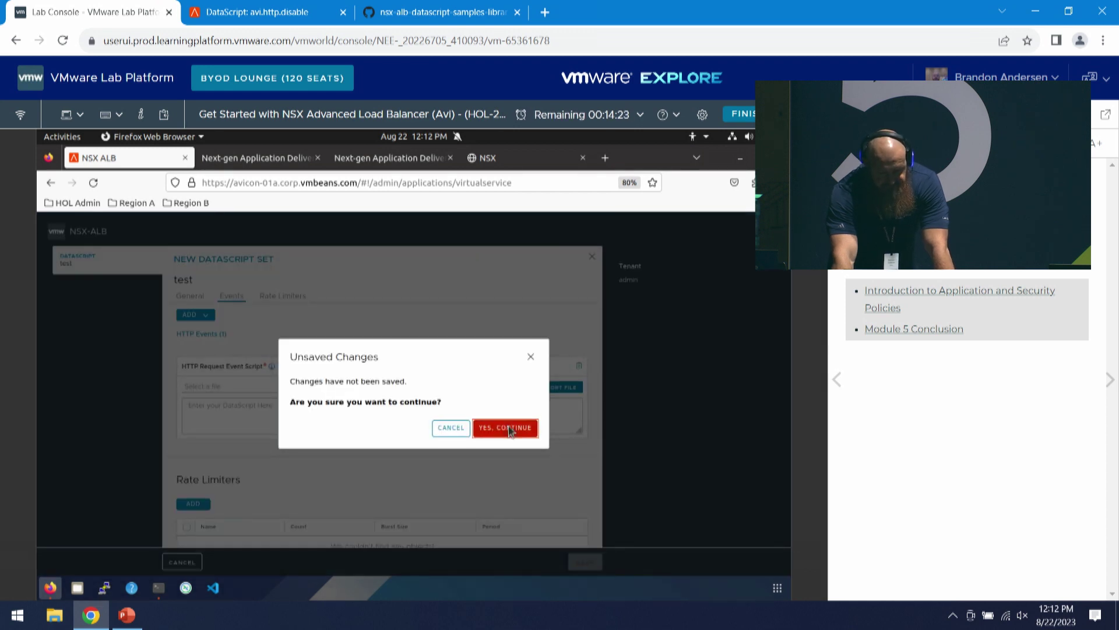
left_click(509, 428)
left_click(373, 282)
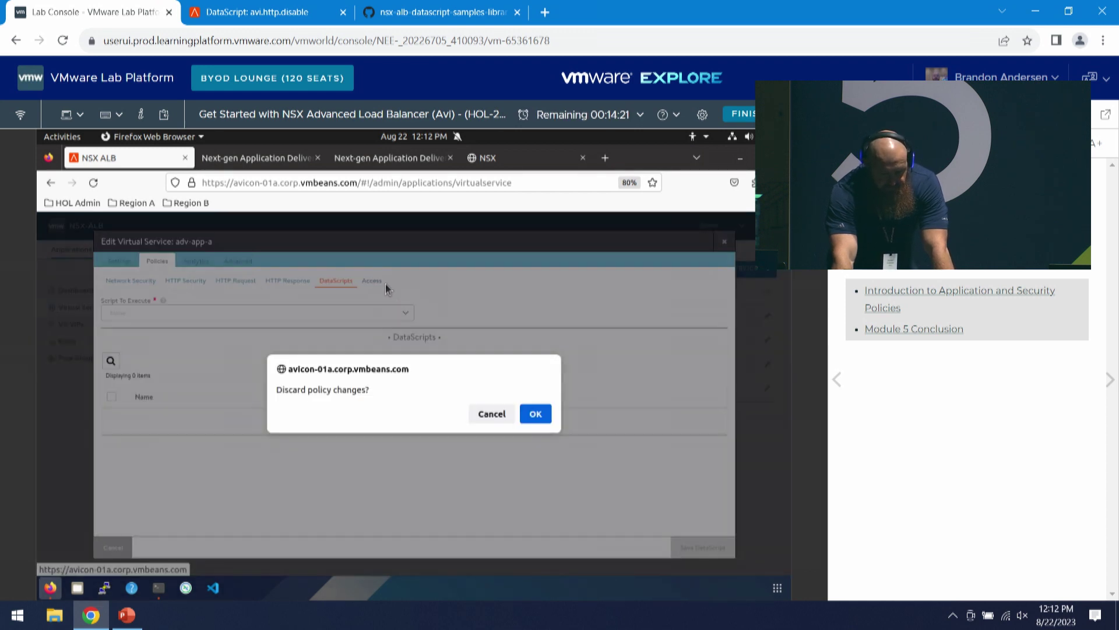
left_click(534, 414)
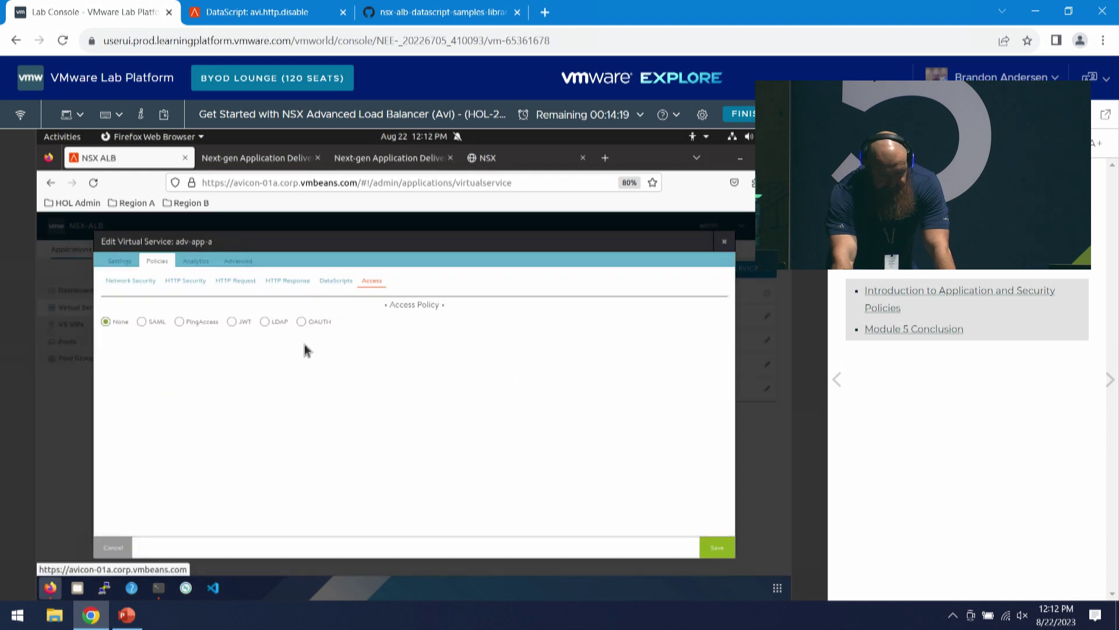
left_click(141, 321)
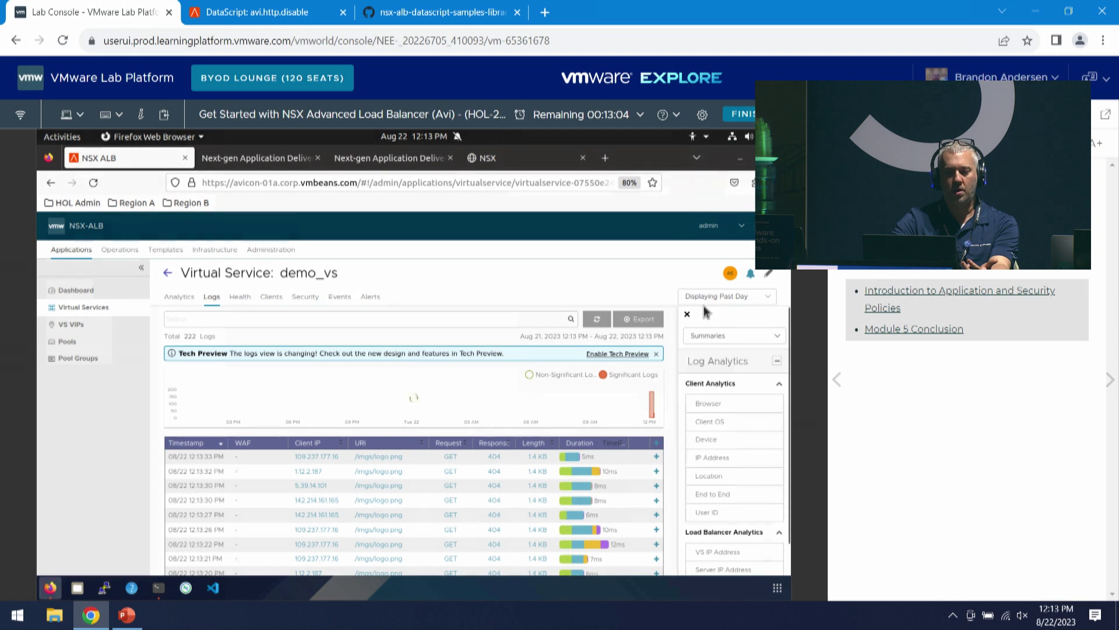
- From an expanded log entry's Top Response Codes, filter demo_vs logs to 404 (Not Found), leaving 41,846 entries
scroll(398, 500, "down", 3)
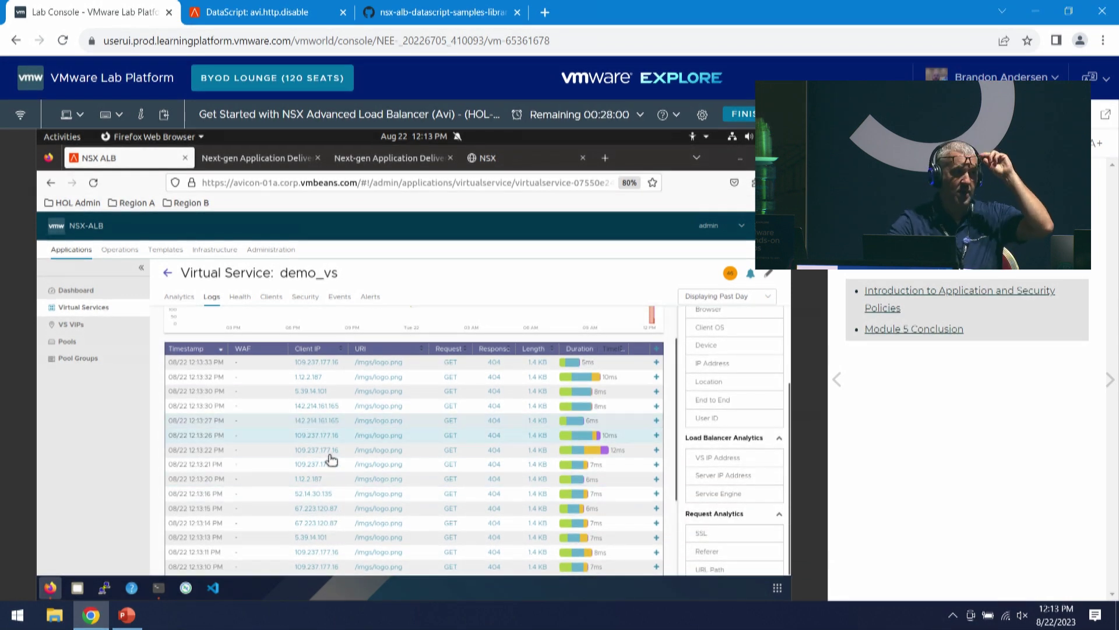
left_click(315, 362)
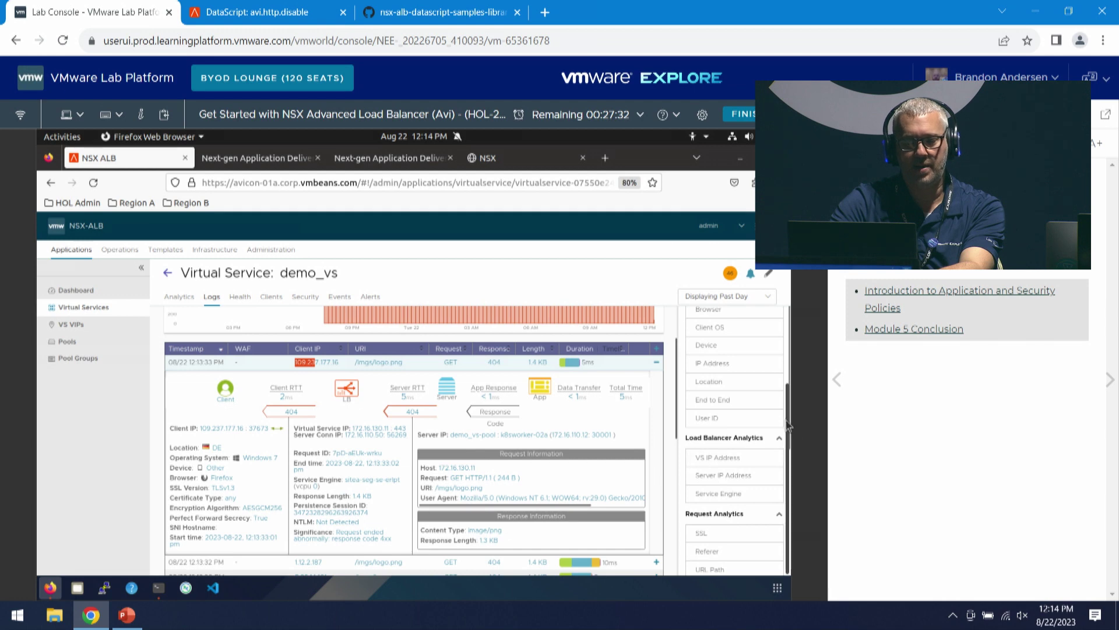
scroll(760, 423, "up", 3)
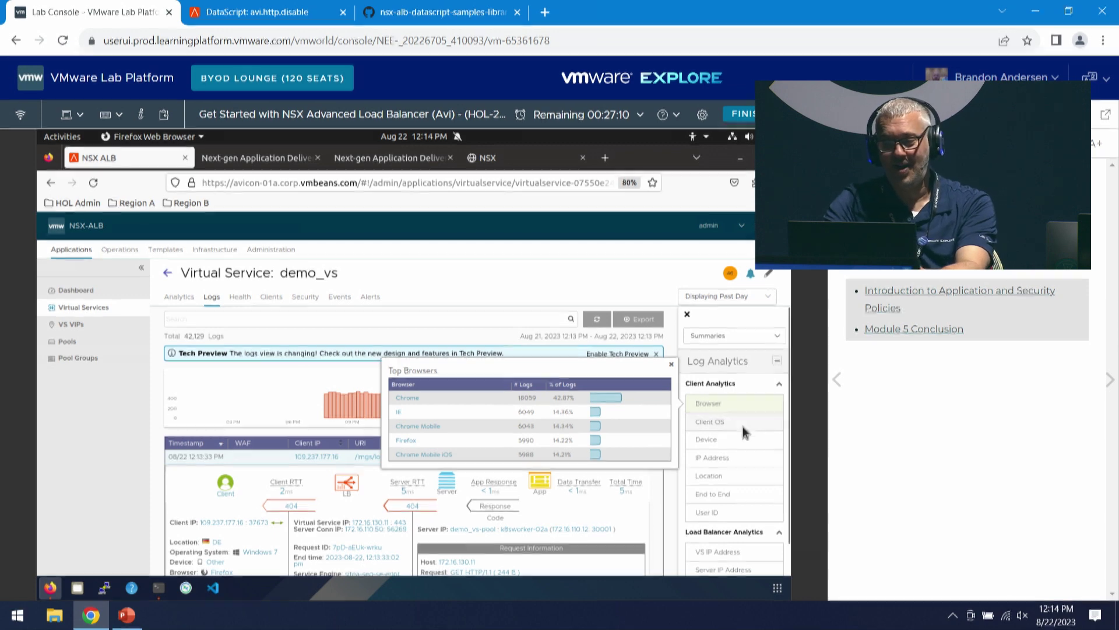
scroll(751, 438, "down", 3)
scroll(751, 442, "down", 1)
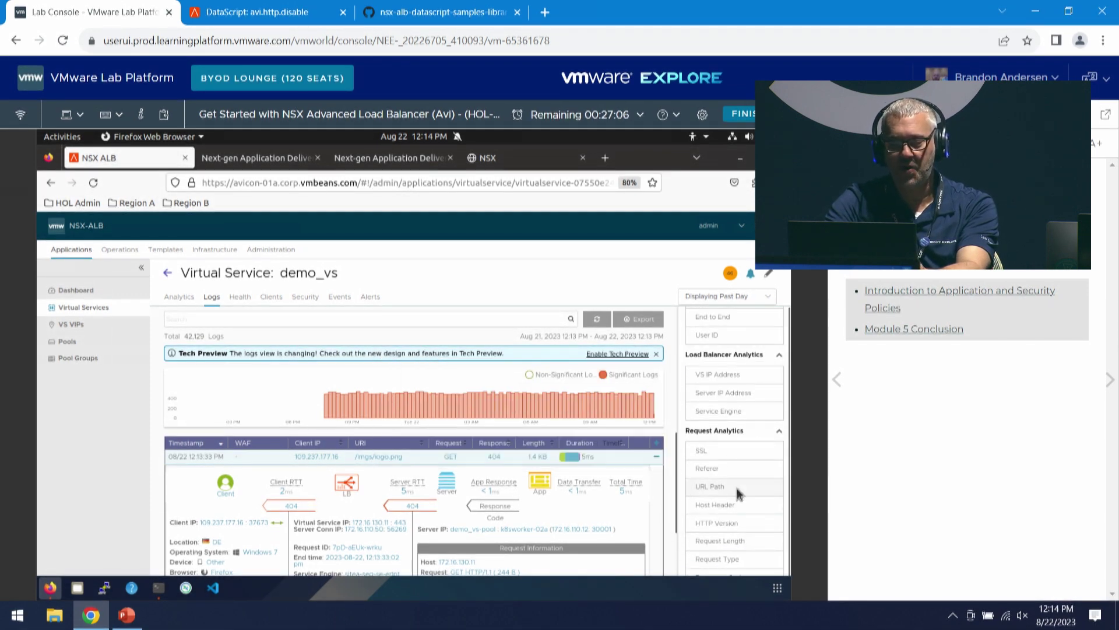
scroll(751, 487, "down", 2)
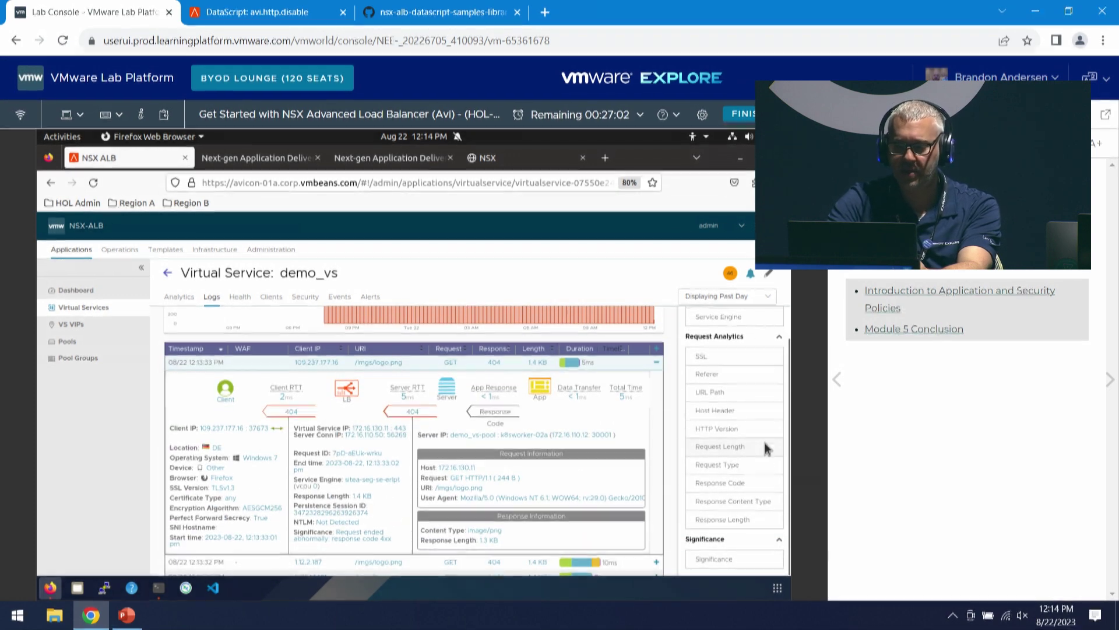
scroll(752, 477, "up", 1)
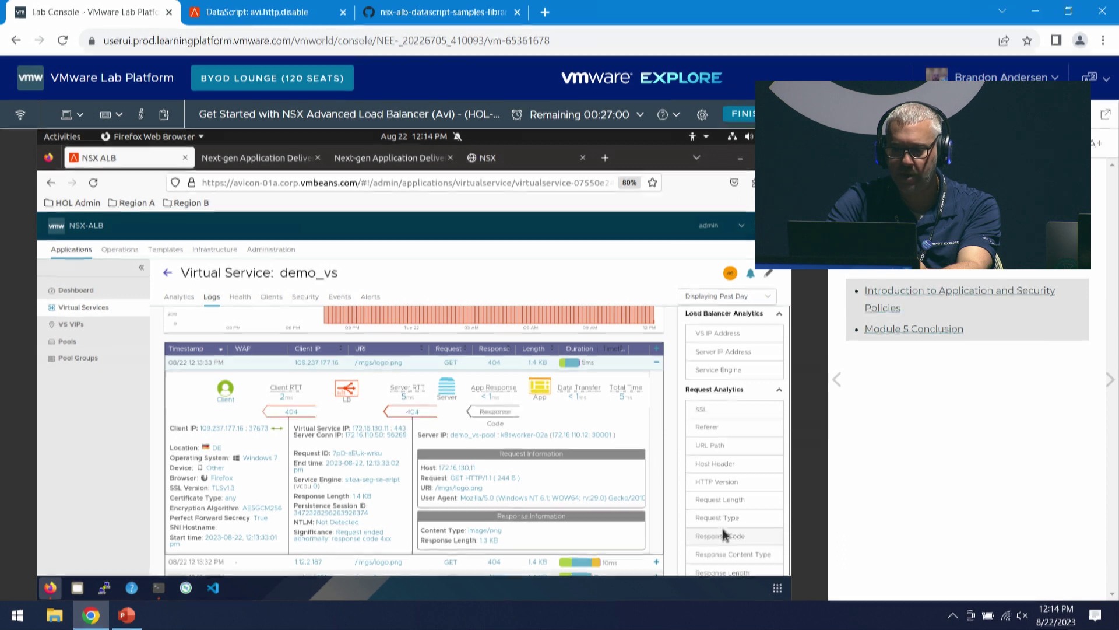
left_click(745, 533)
scroll(745, 529, "down", 1)
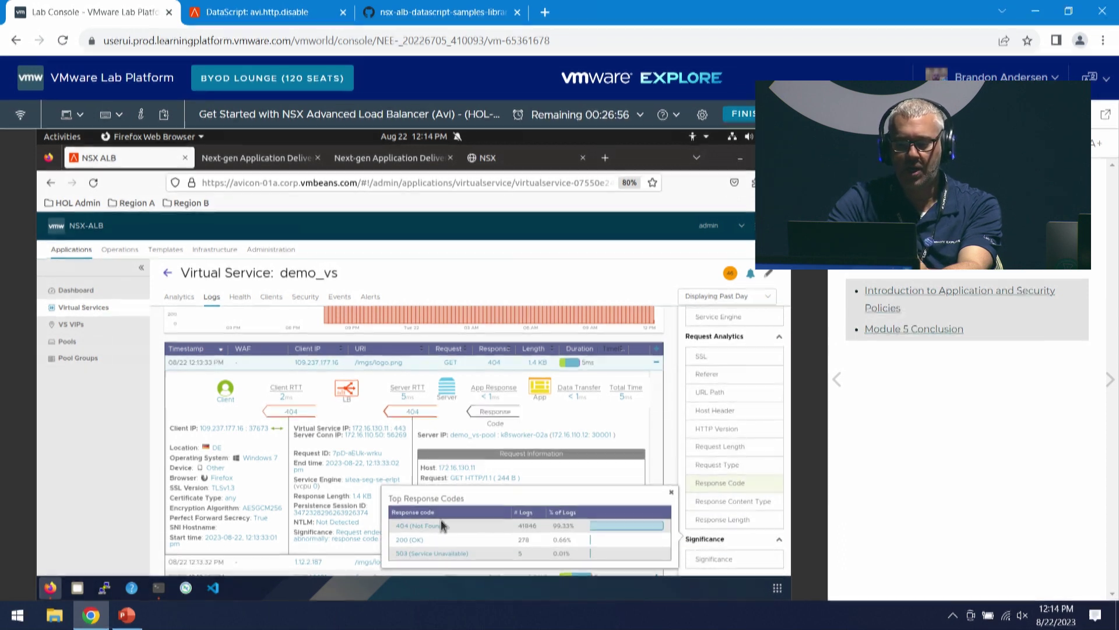
left_click(435, 528)
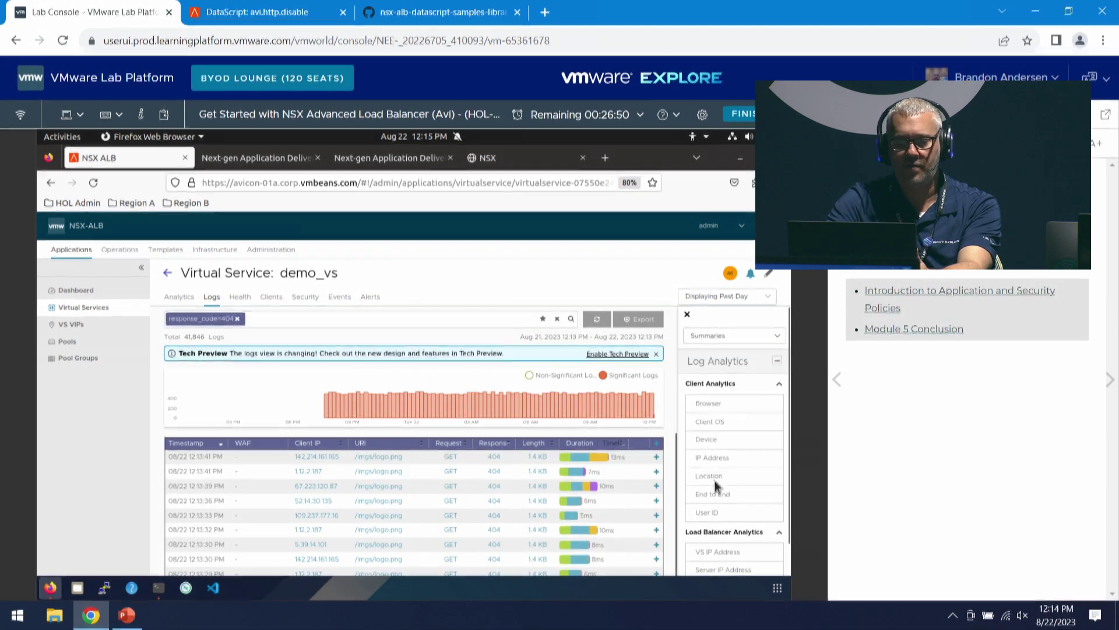
scroll(735, 484, "down", 2)
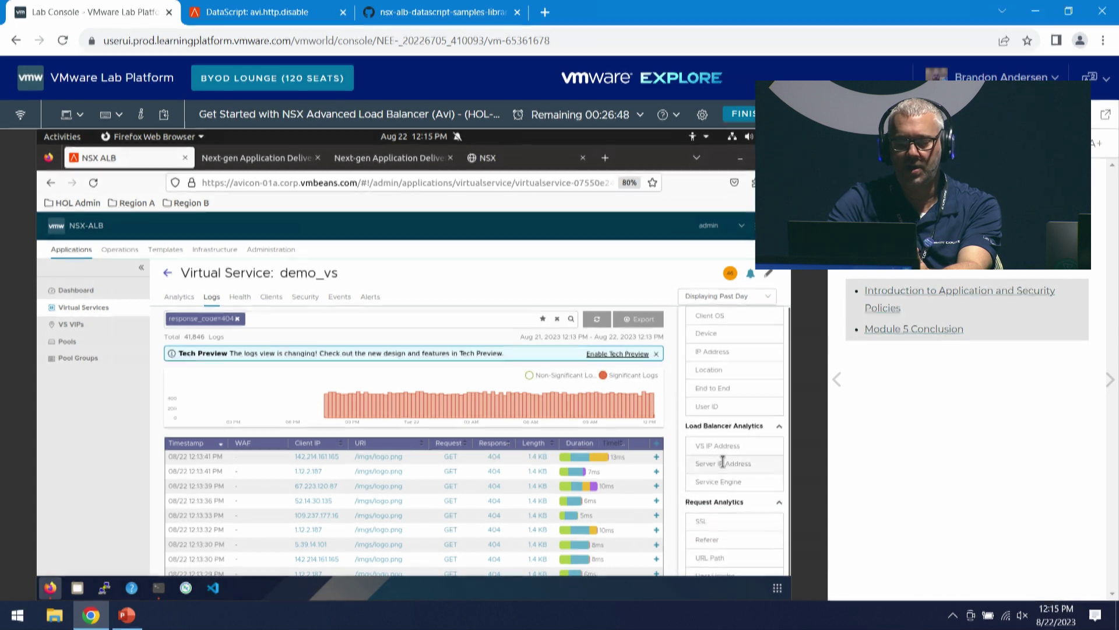
left_click(723, 462)
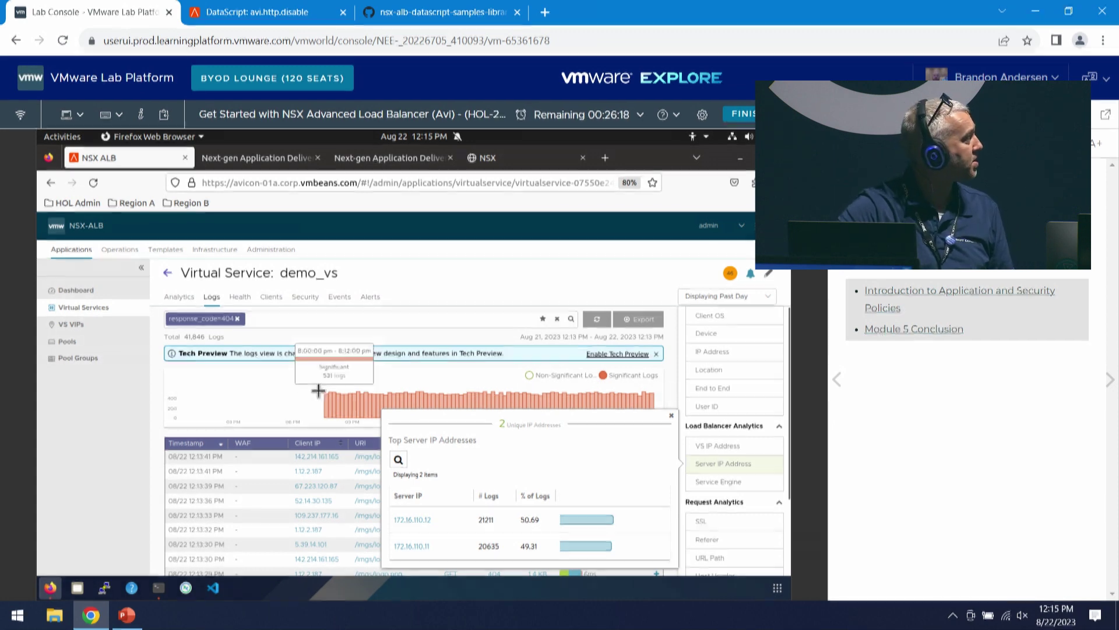
left_click(230, 392)
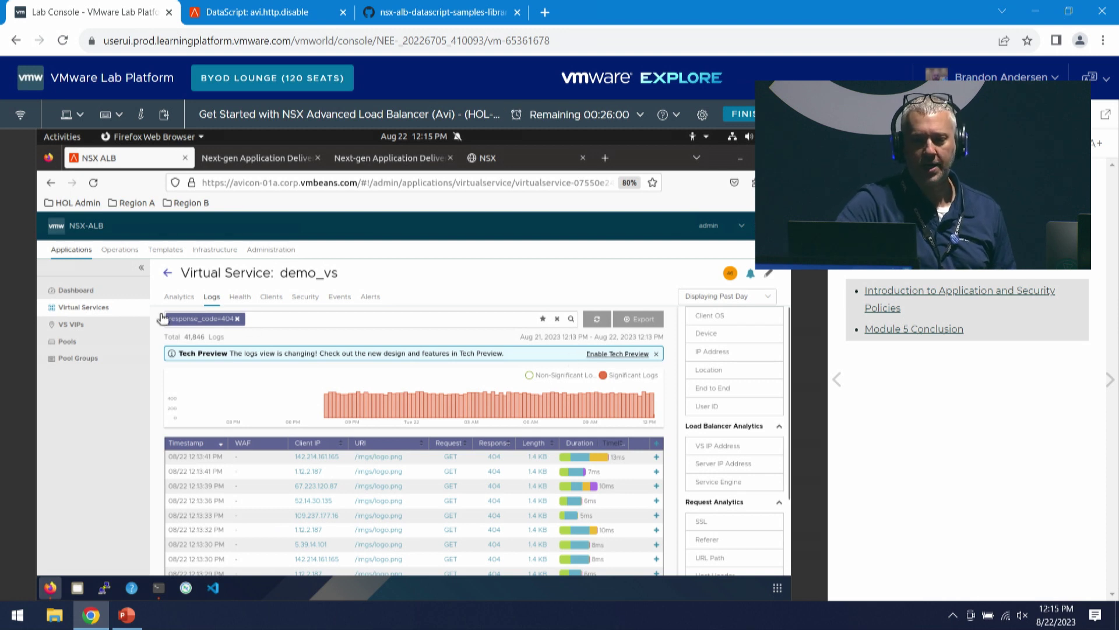
- Show demo_vs's past-day End to End Timing chart and its two CONFIG_CREATE events below it
left_click(179, 297)
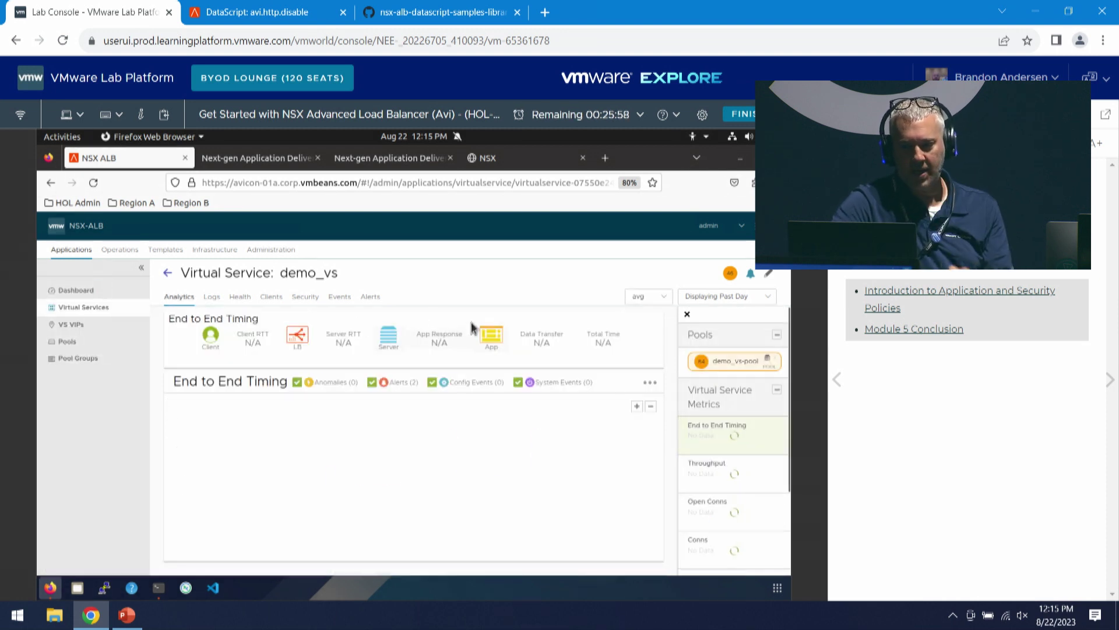
scroll(751, 398, "down", 2)
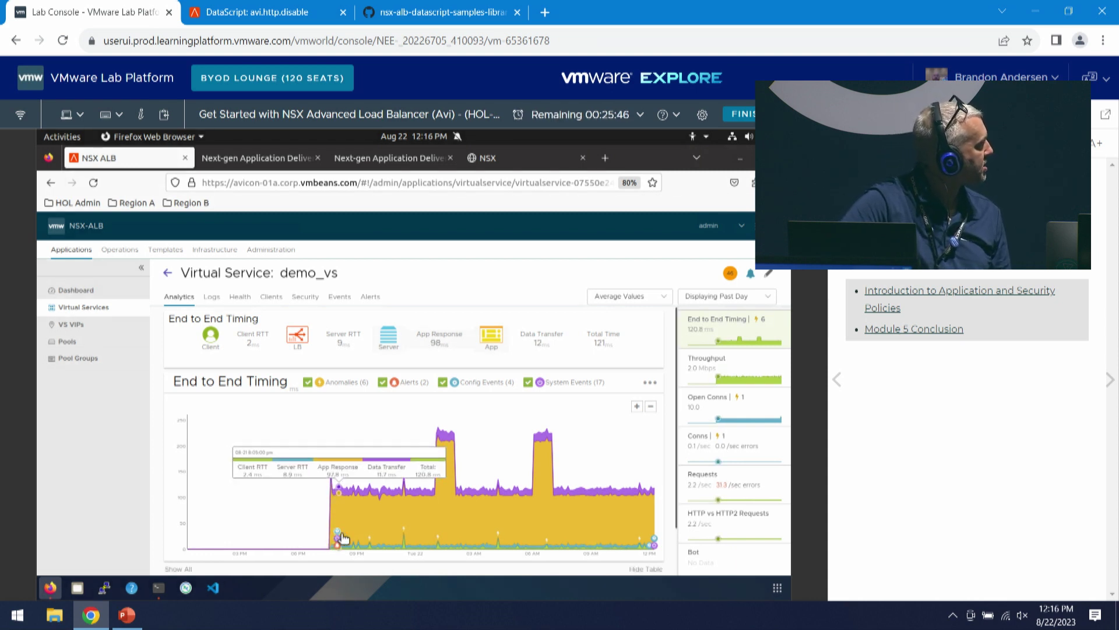
scroll(583, 466, "down", 2)
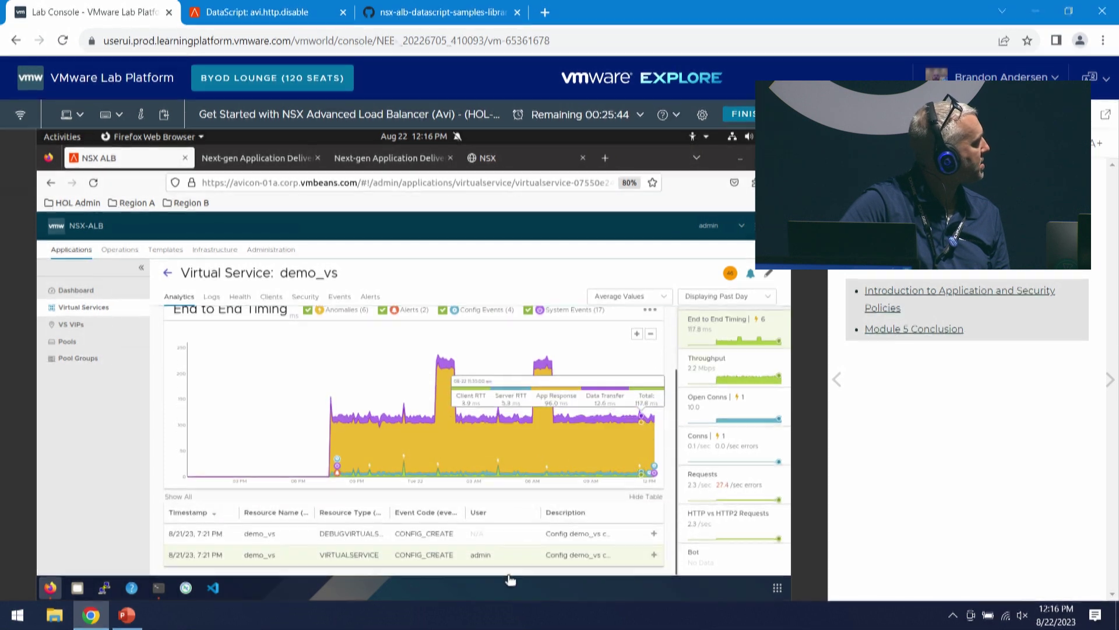
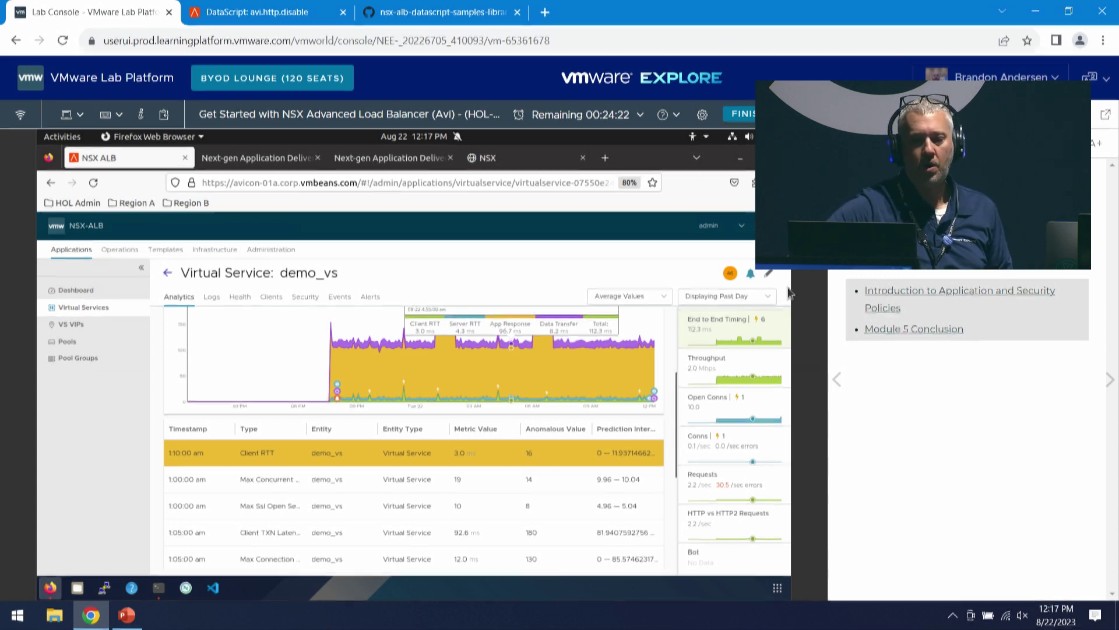
- Open Operations > All Alerts, which shows four low-level system alerts for demo_vs and dns-vs-01a
left_click(173, 261)
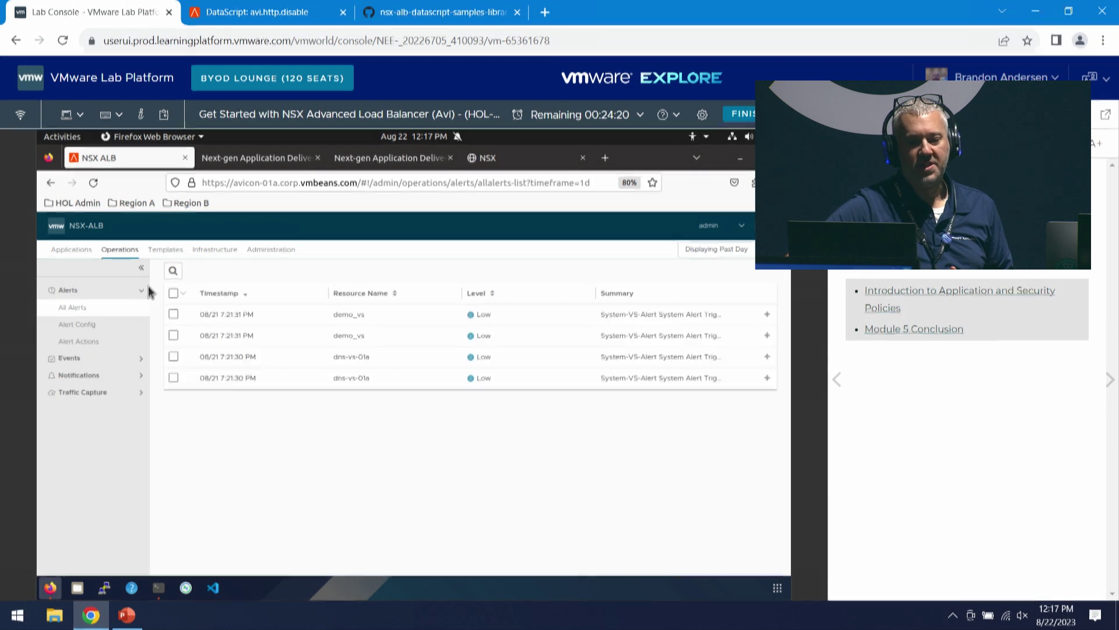
- Expand Events in the Operations sidebar and show All Events, 543 over the past day
left_click(76, 359)
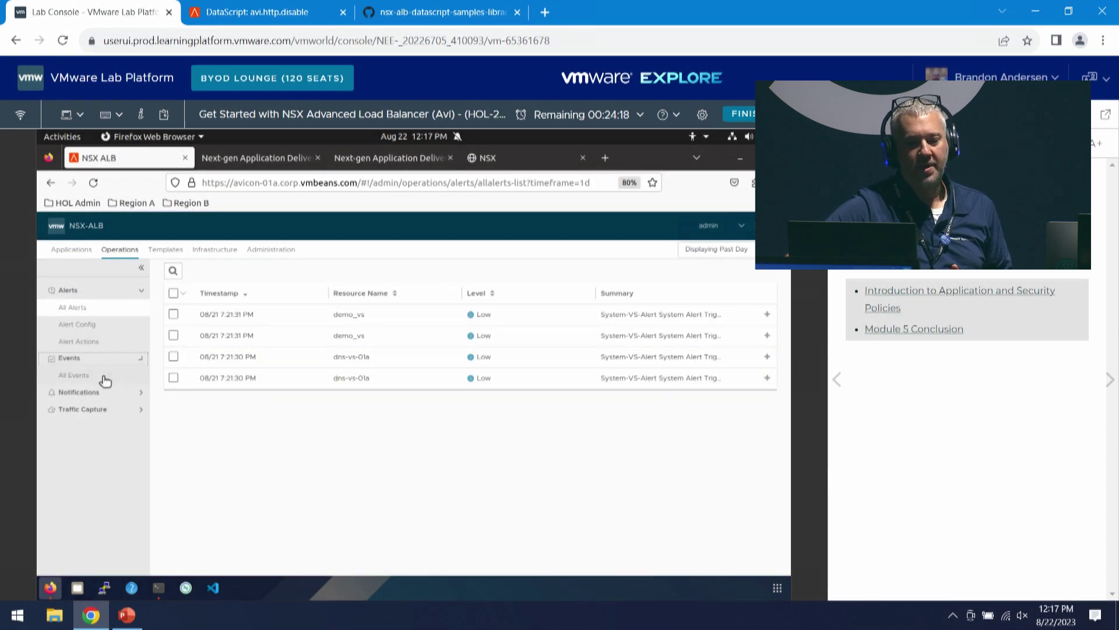
left_click(87, 378)
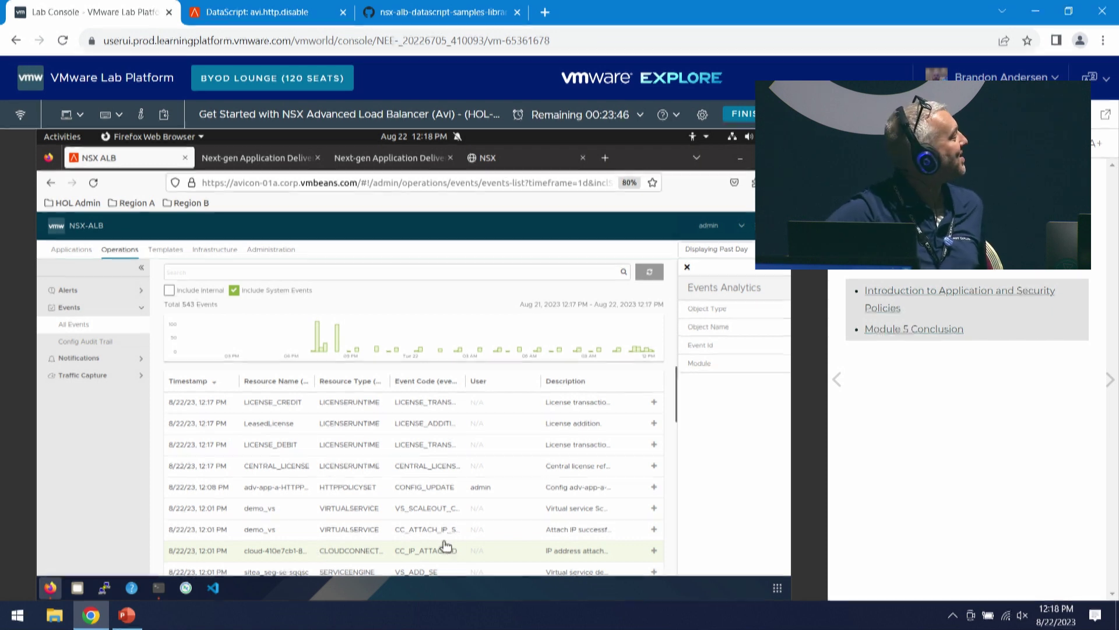
scroll(435, 532, "down", 3)
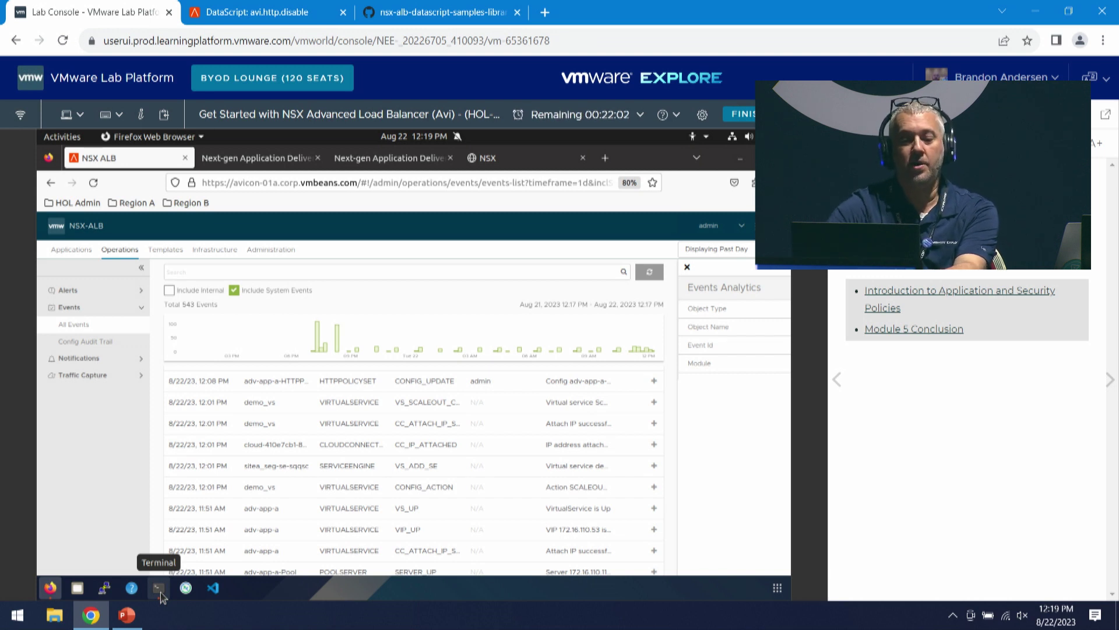
- Open Avi API Documentation from the admin dropdown in a new tab
left_click(160, 589)
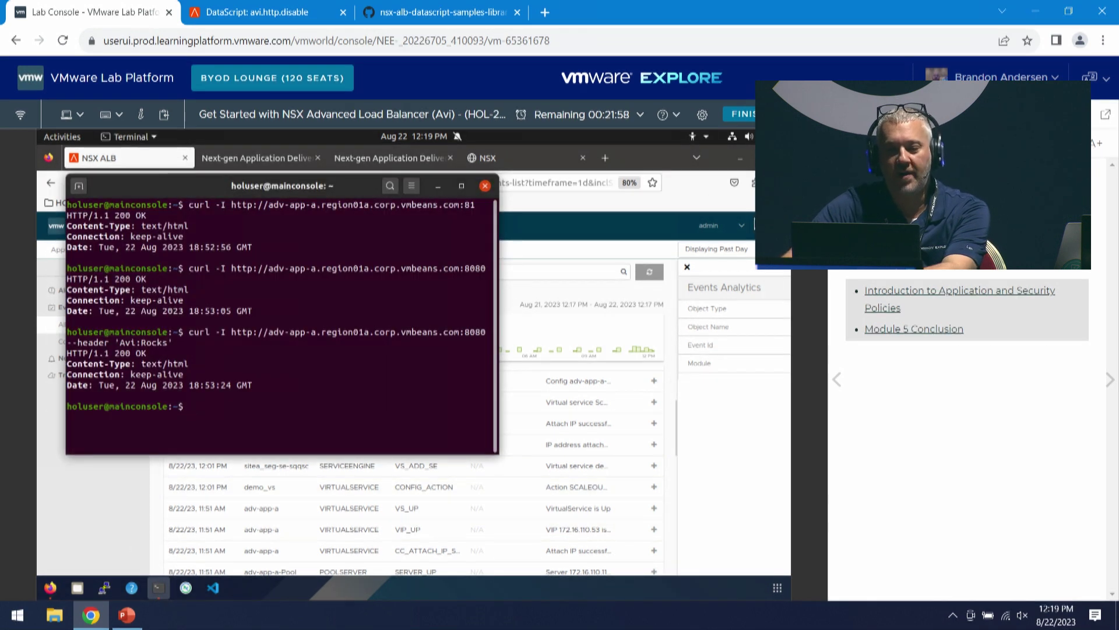
left_click(737, 210)
left_click(735, 231)
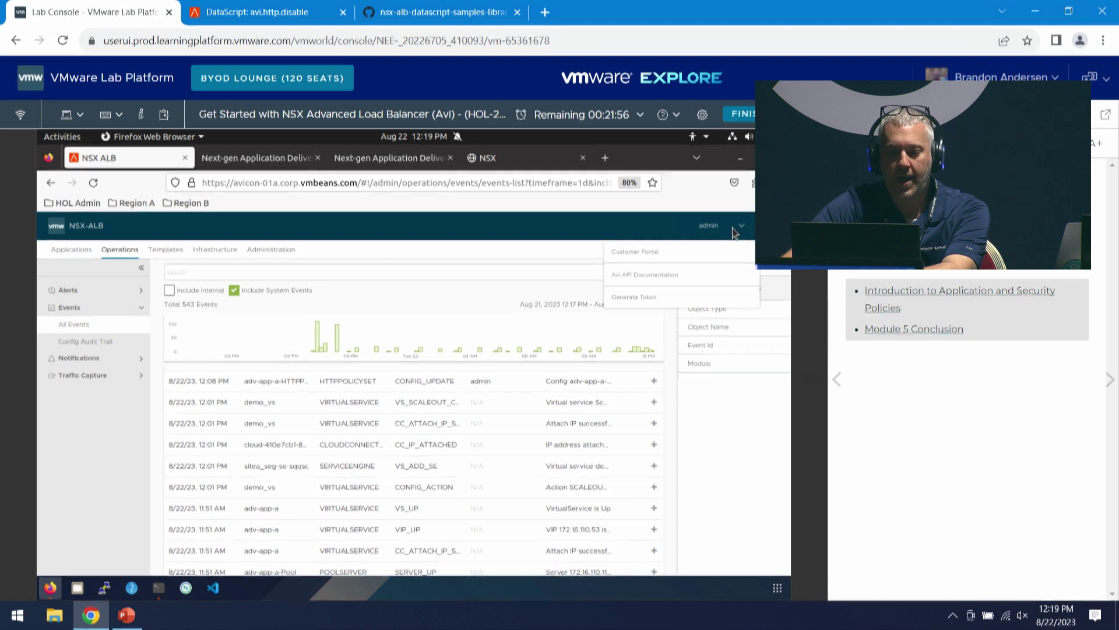
left_click(653, 277)
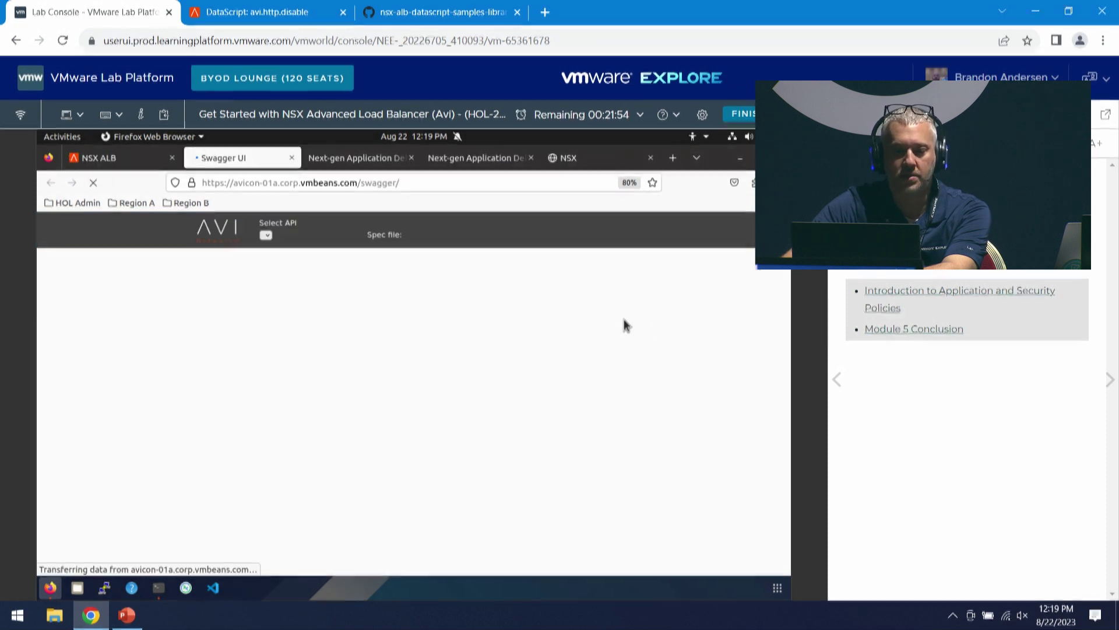
- Keep VirtualService selected and show the POST /virtualservice Model schema, including cloud_ref and cloud_type
left_click(294, 236)
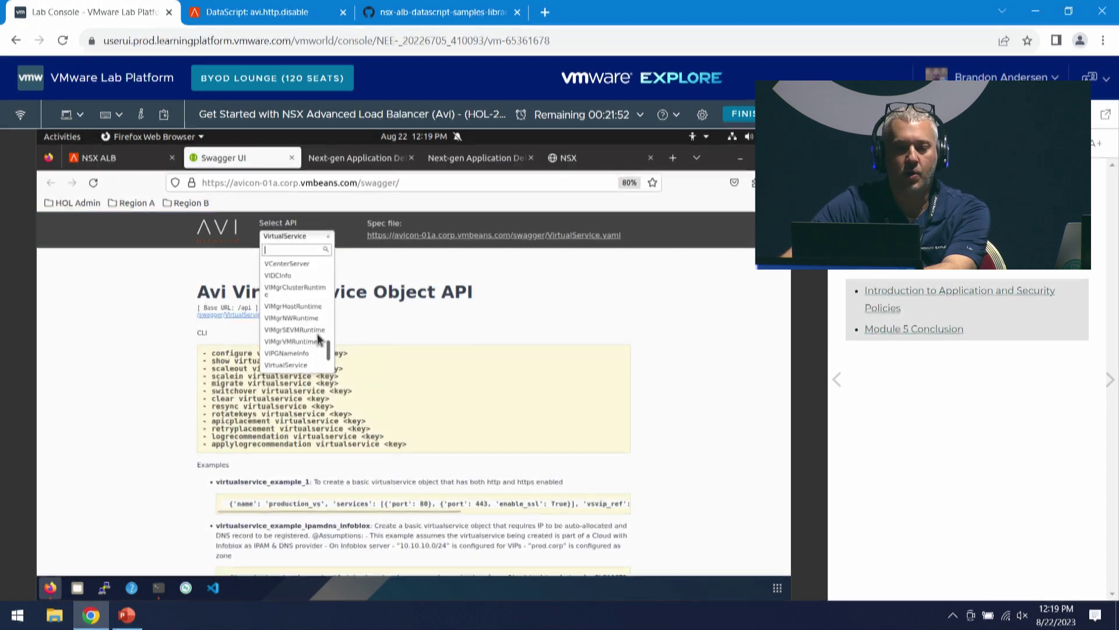
left_click(289, 364)
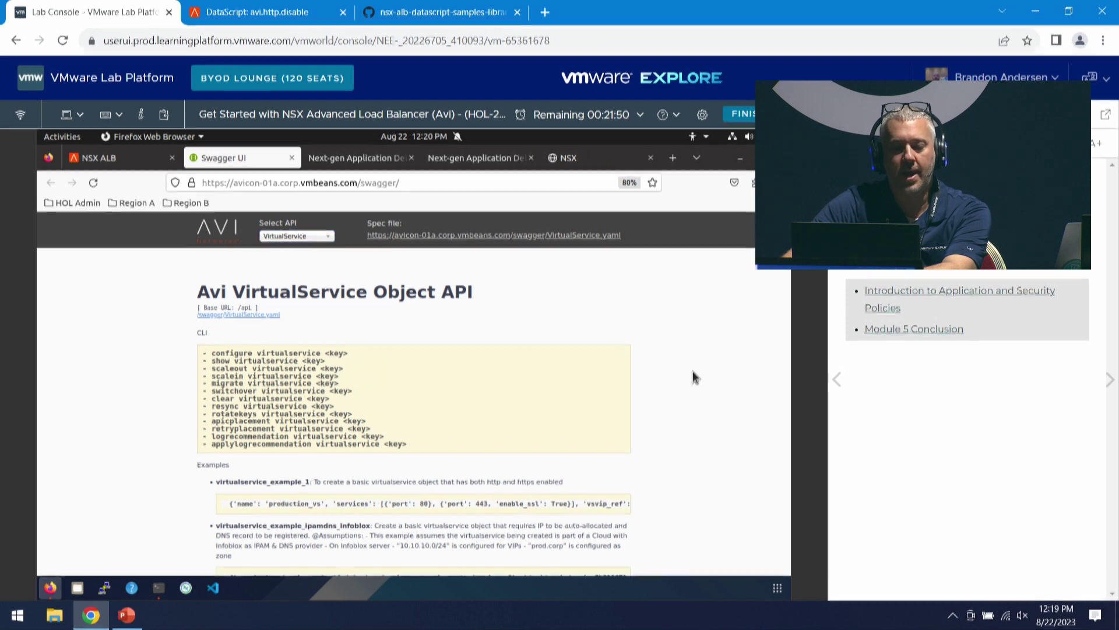
scroll(470, 492, "down", 10)
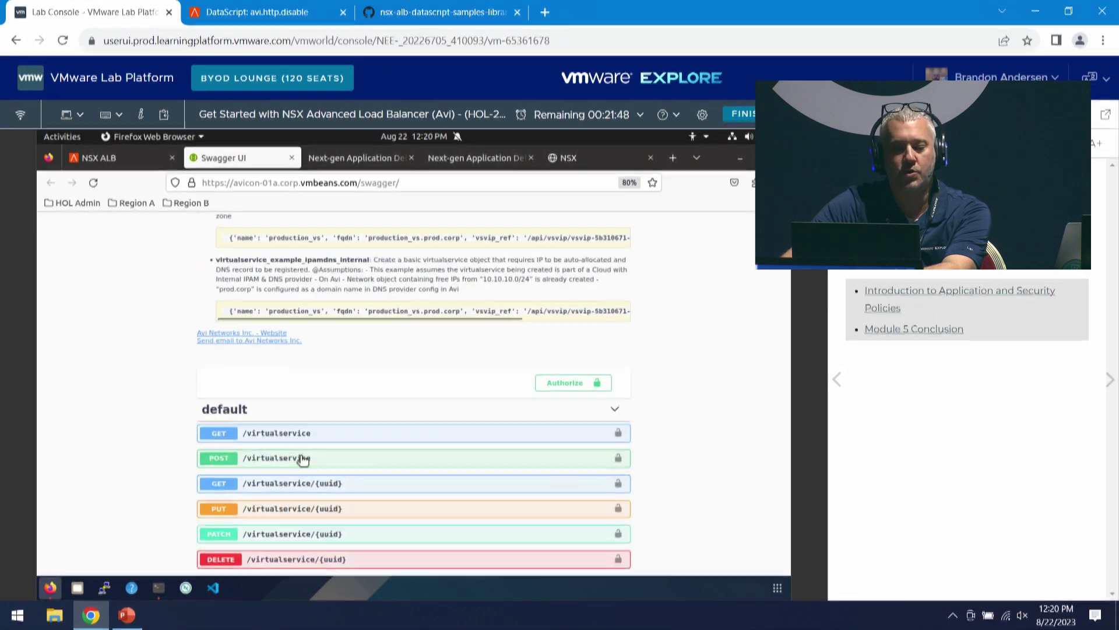
left_click(302, 459)
scroll(420, 484, "down", 2)
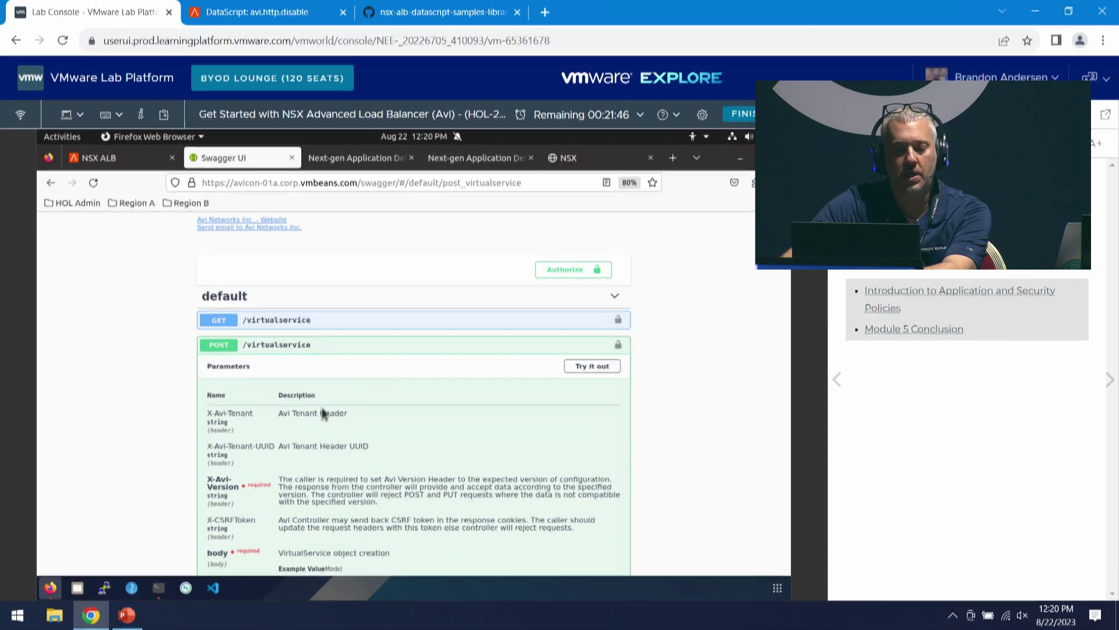
scroll(321, 466, "down", 5)
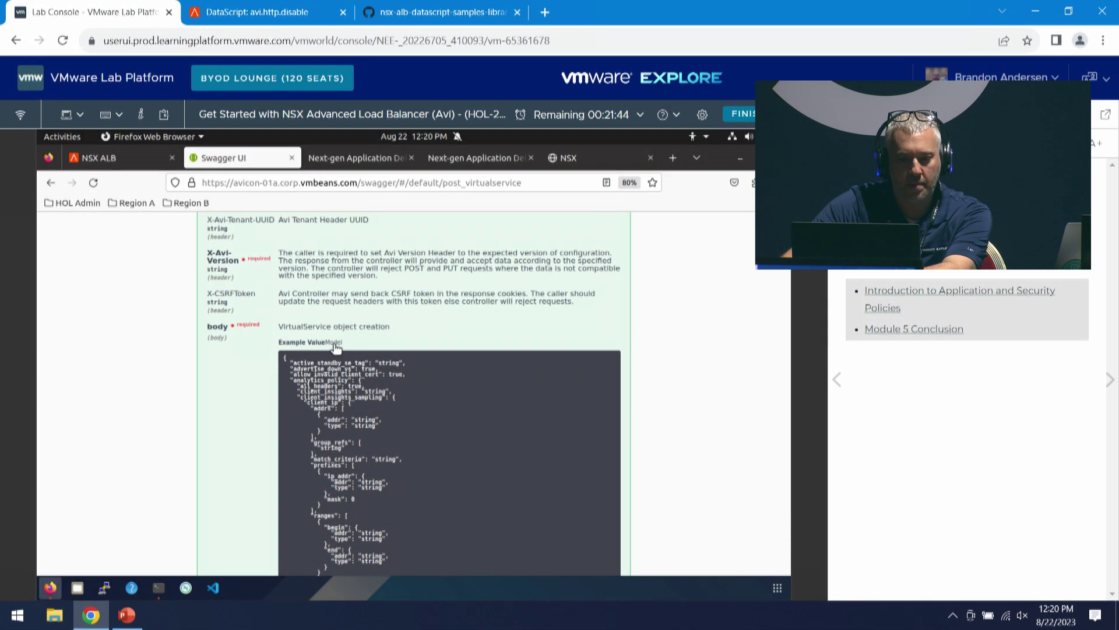
left_click(334, 343)
scroll(357, 386, "down", 1)
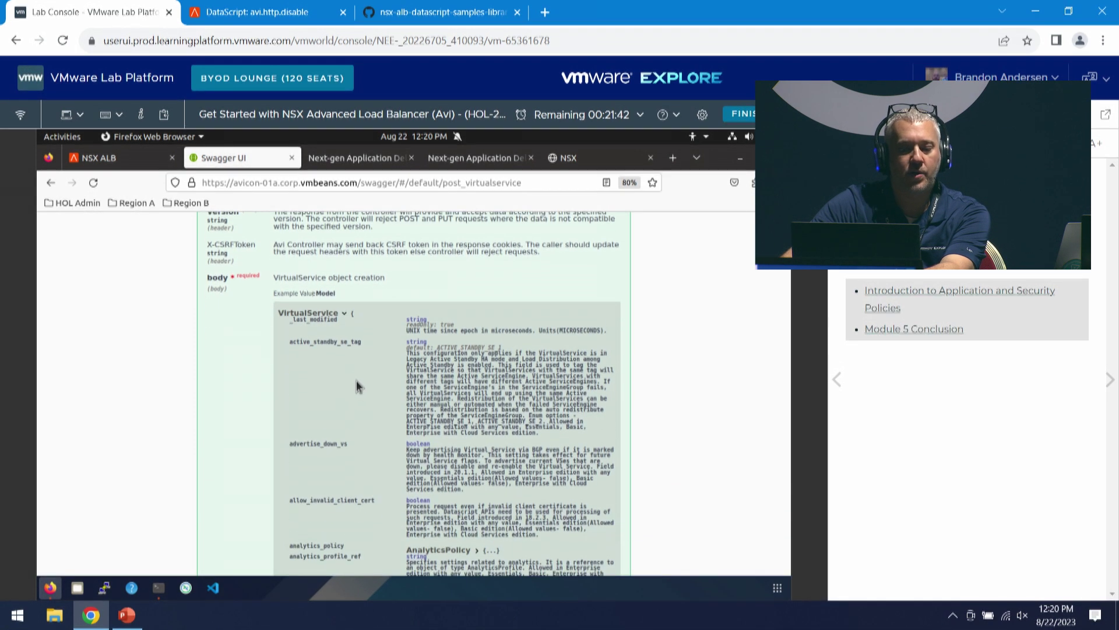
scroll(356, 385, "down", 7)
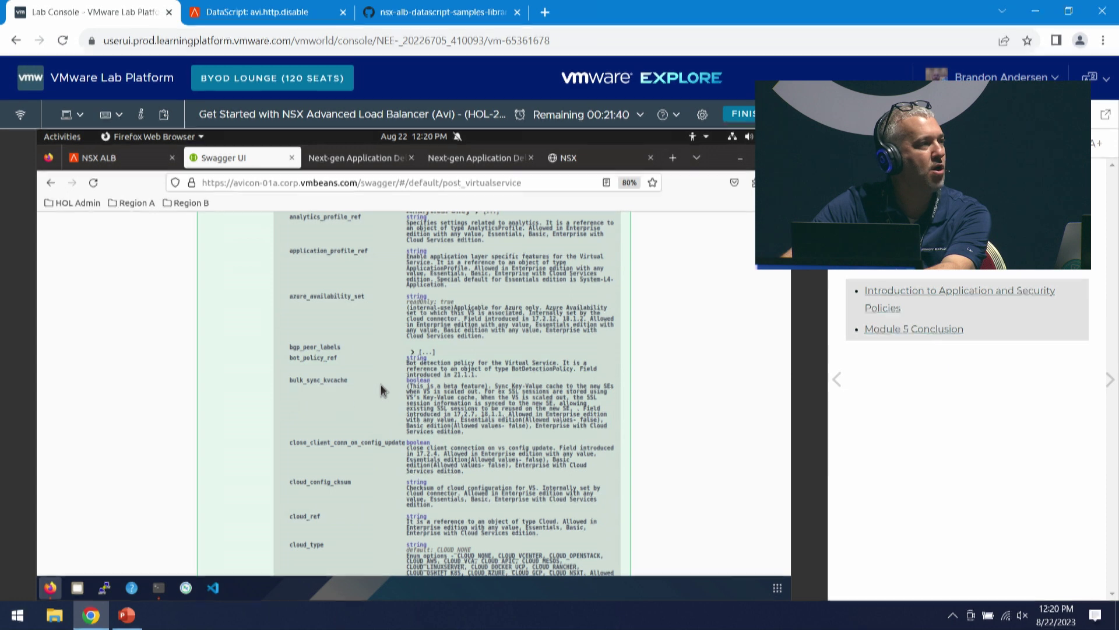
scroll(386, 390, "down", 1)
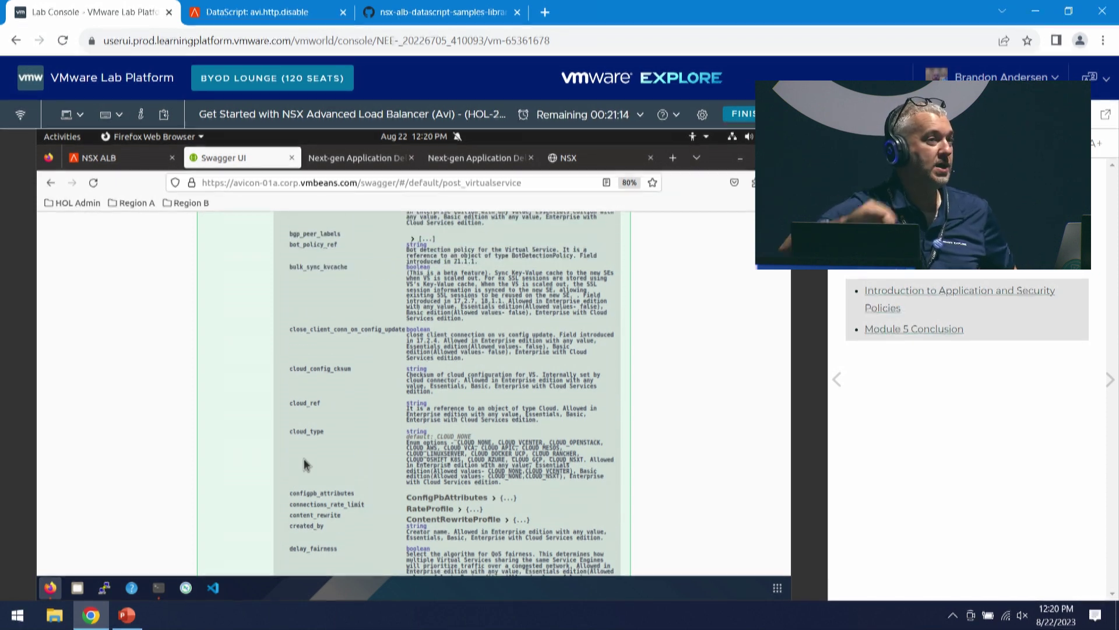
- Log in to the Avi controller shell from the terminal
left_click(158, 589)
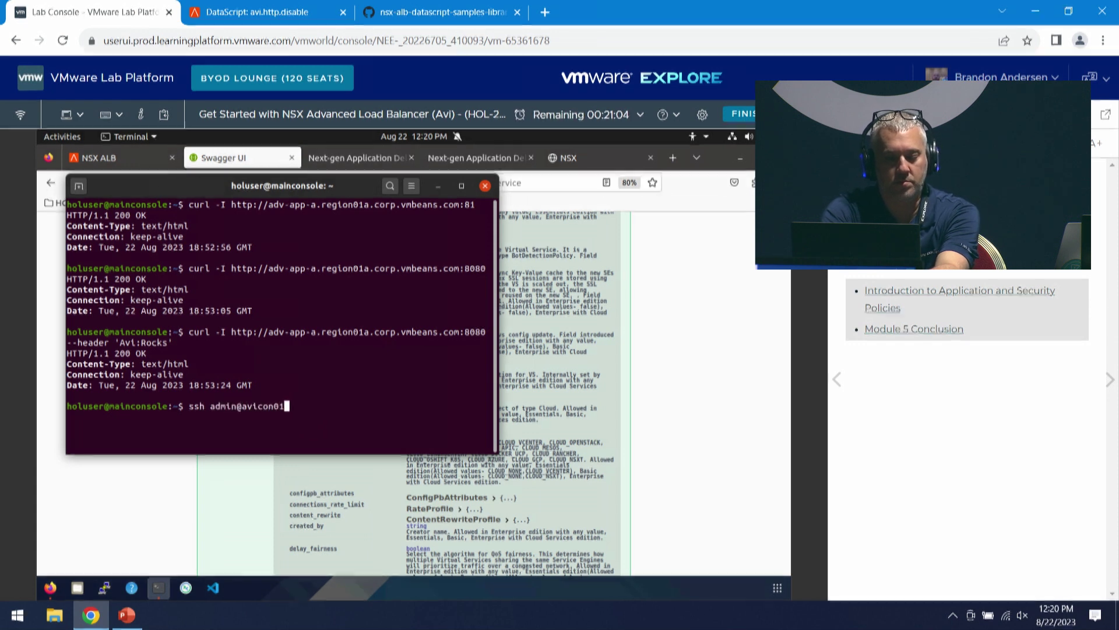
key("BackSpace")
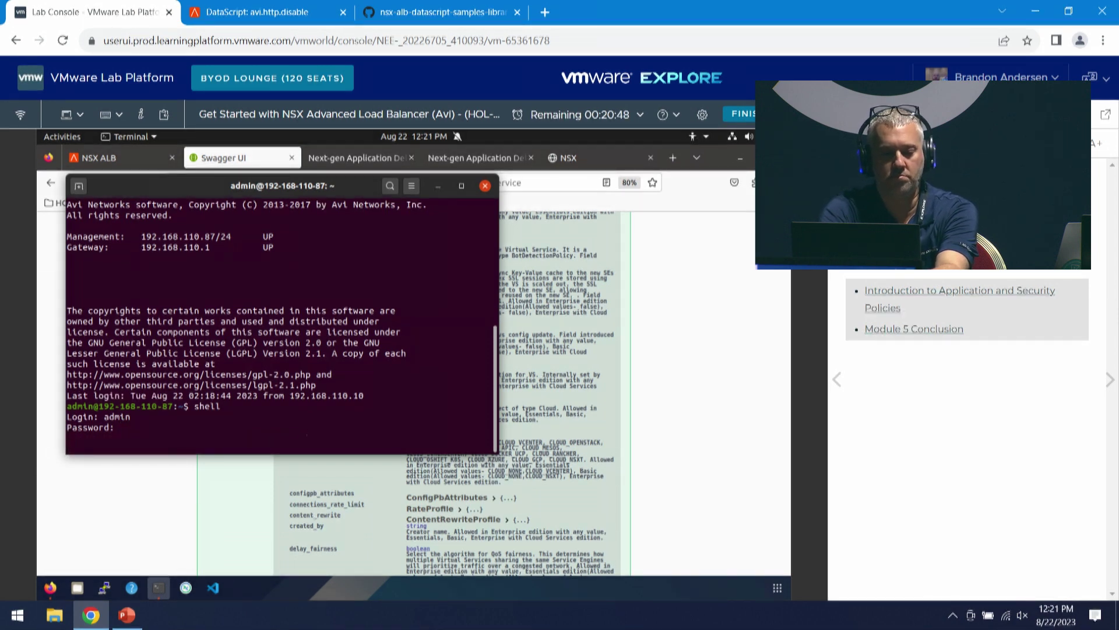
key("Return")
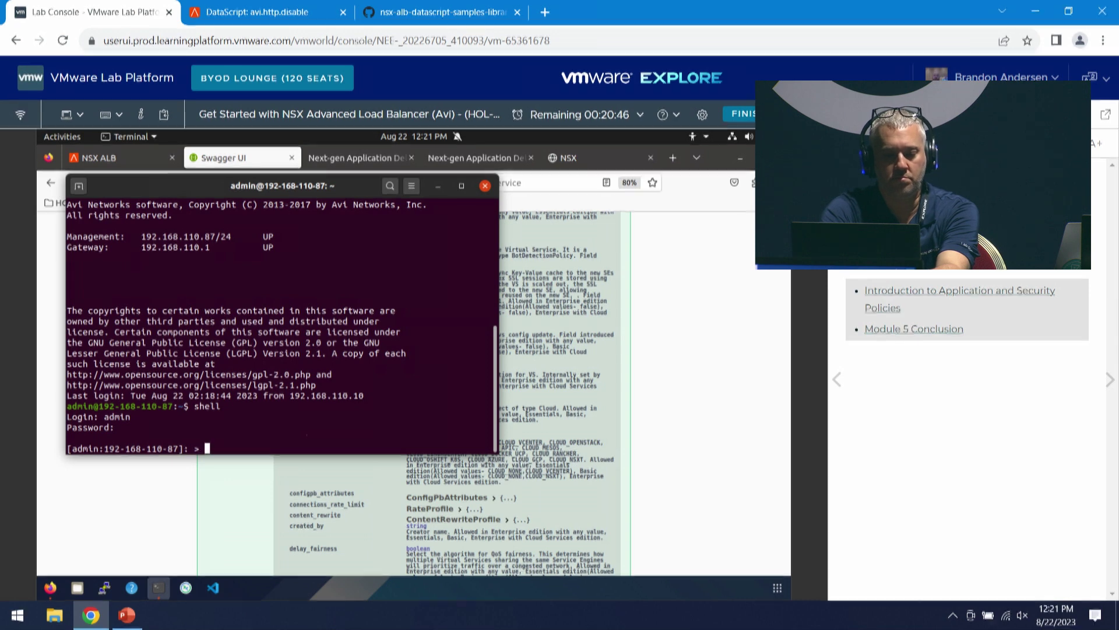
- Run 'show virtualservice demo_vs' and enlarge the terminal to view the full property table
type("show virtualservice")
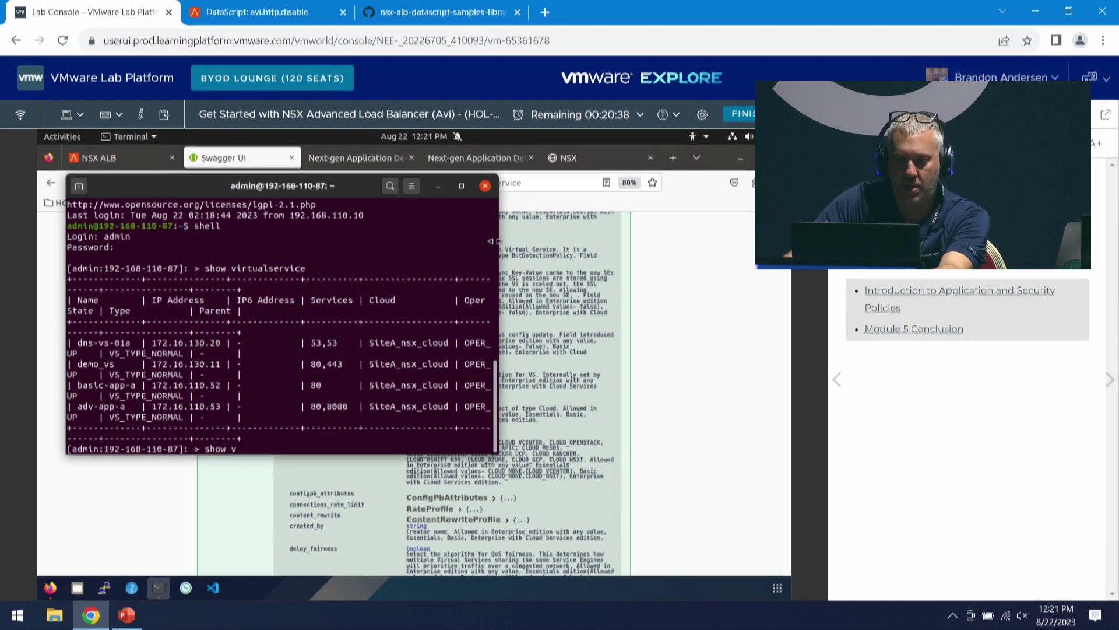
left_click_drag(499, 270, 786, 270)
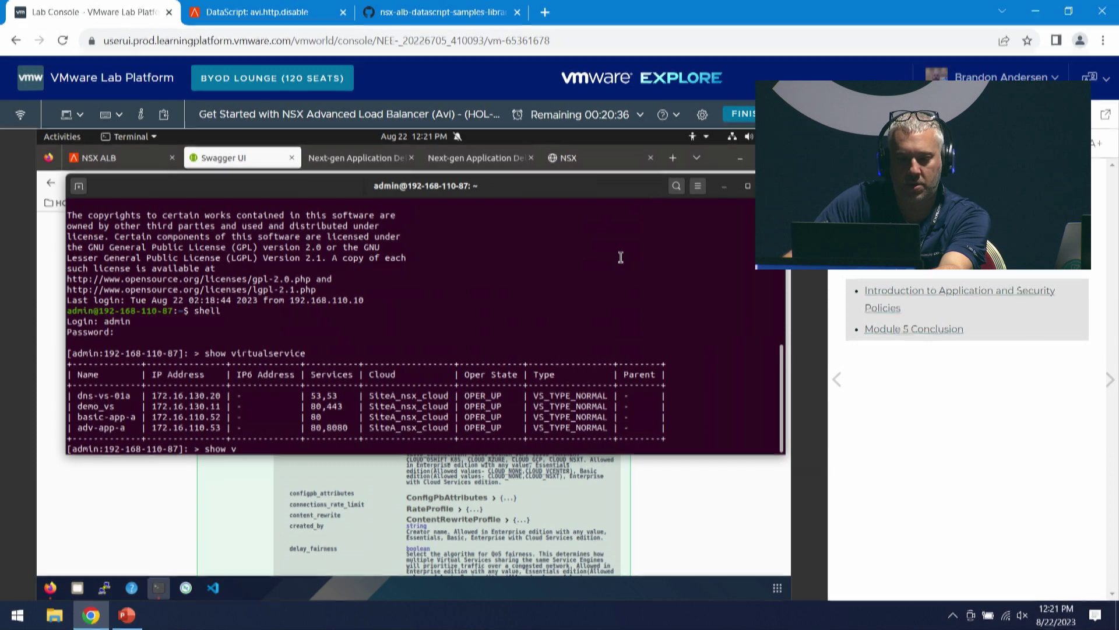
type("irtualservice demo_vs")
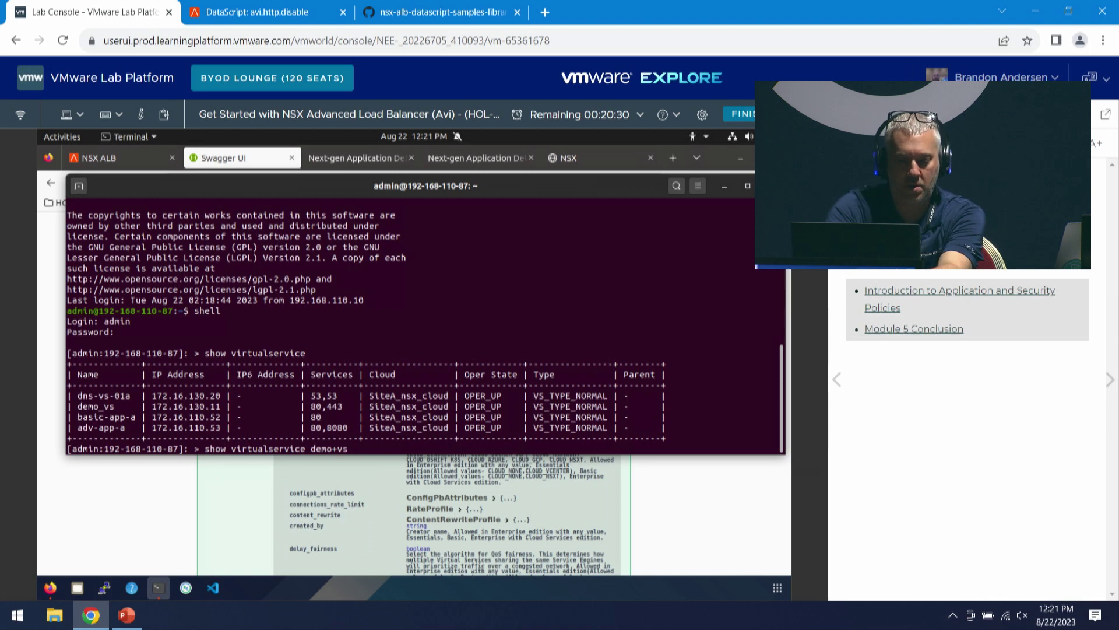
key("BackSpace")
key("BackSpace")
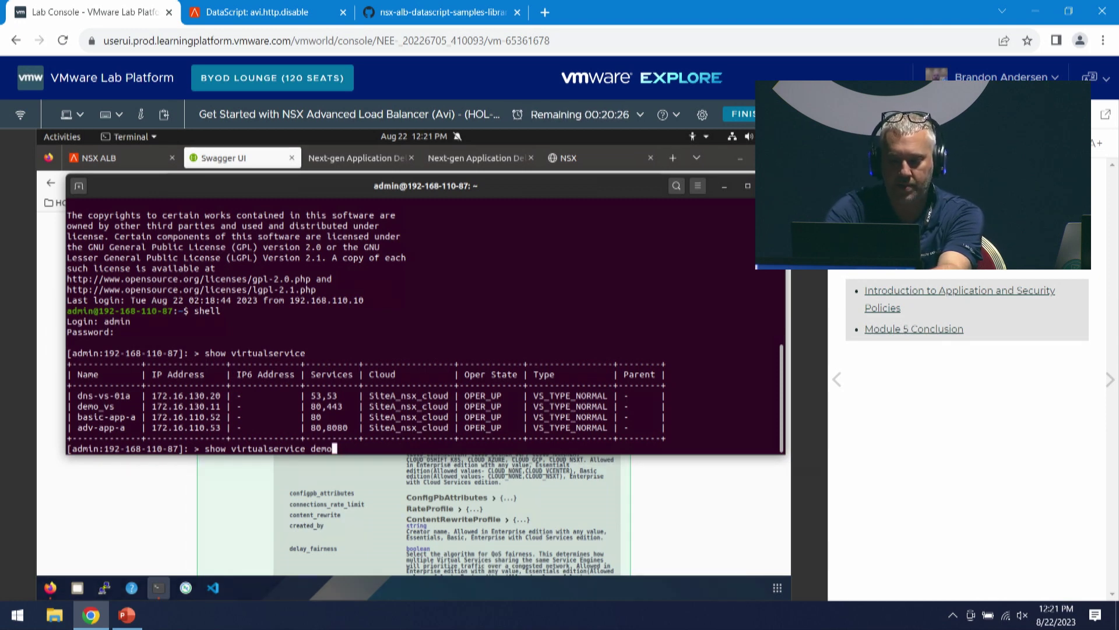
type("_vs")
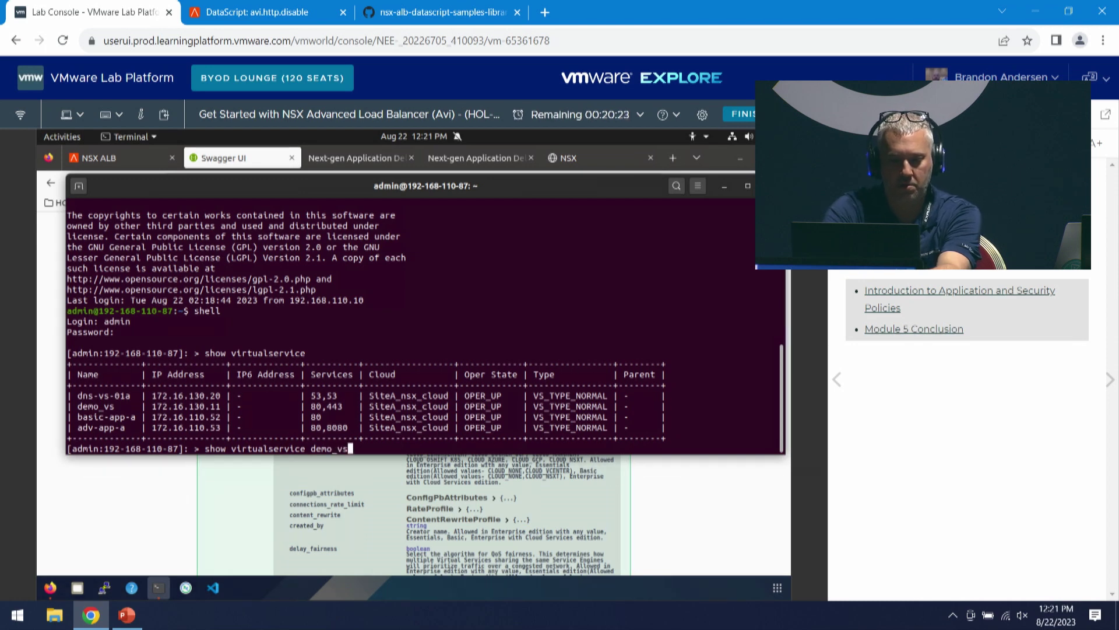
key("Return")
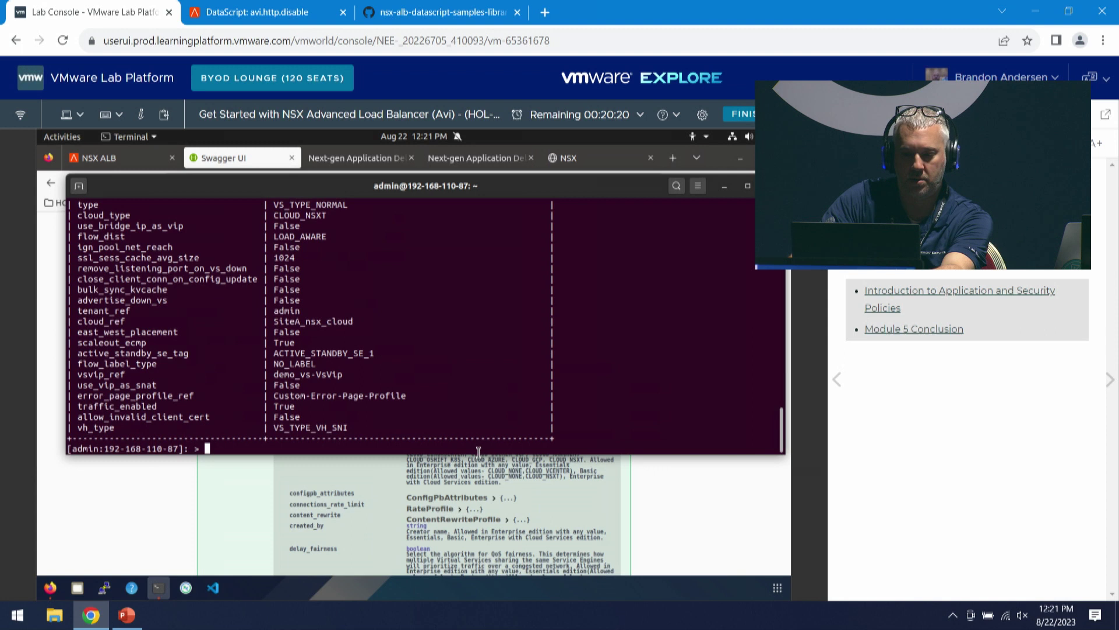
left_click_drag(475, 449, 475, 570)
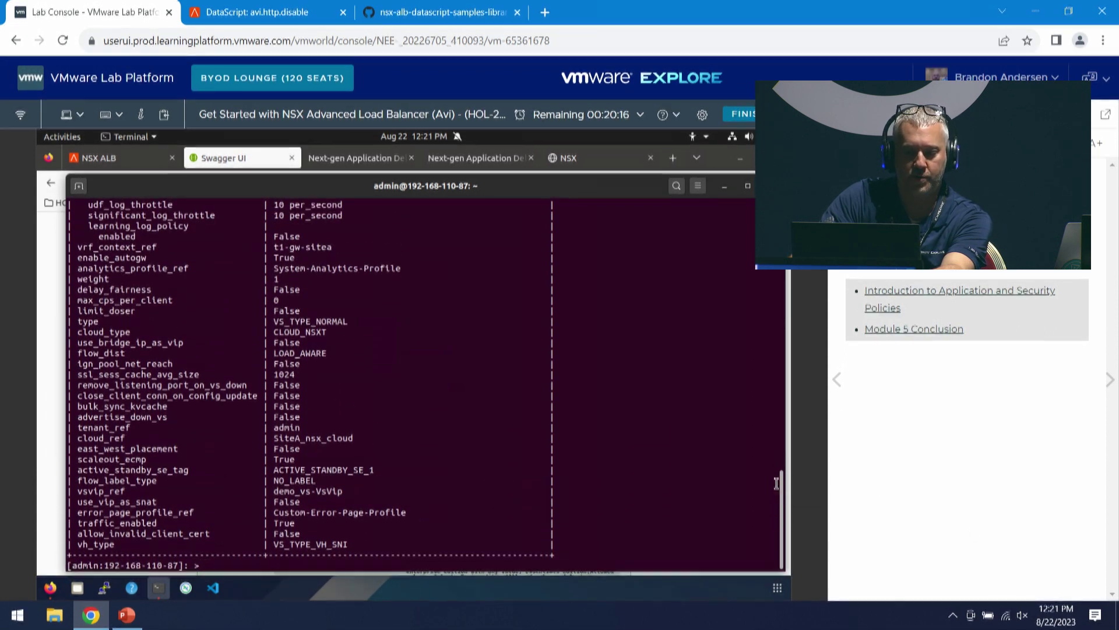
left_click_drag(782, 487, 792, 540)
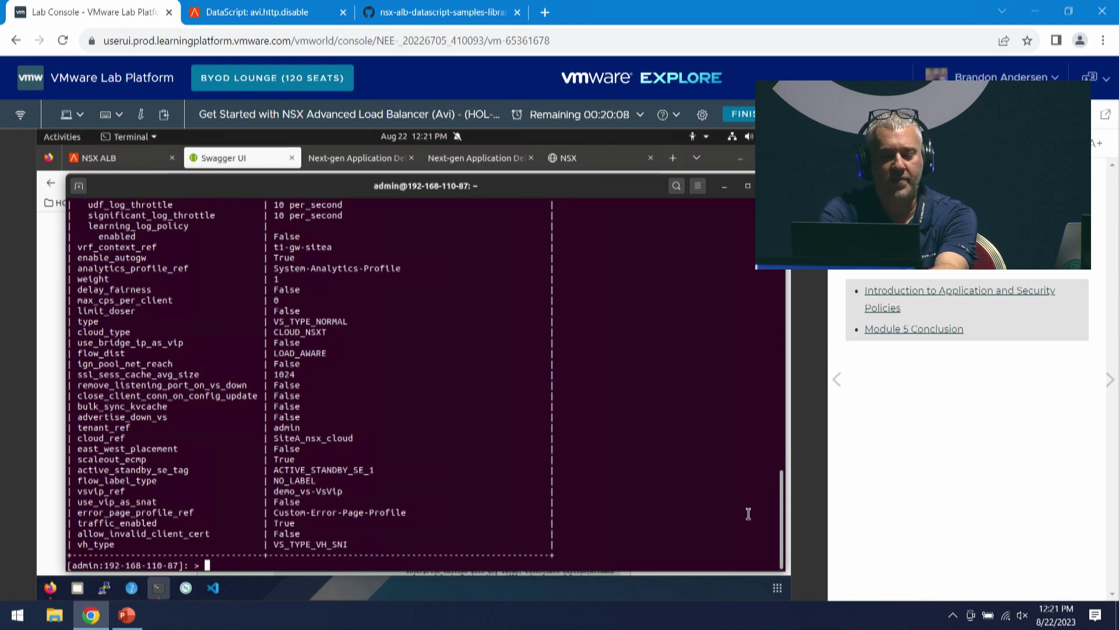
- Set 'terminal mode script' and rerun 'show virtualservice demo_vs' to get key-value lines
type("te")
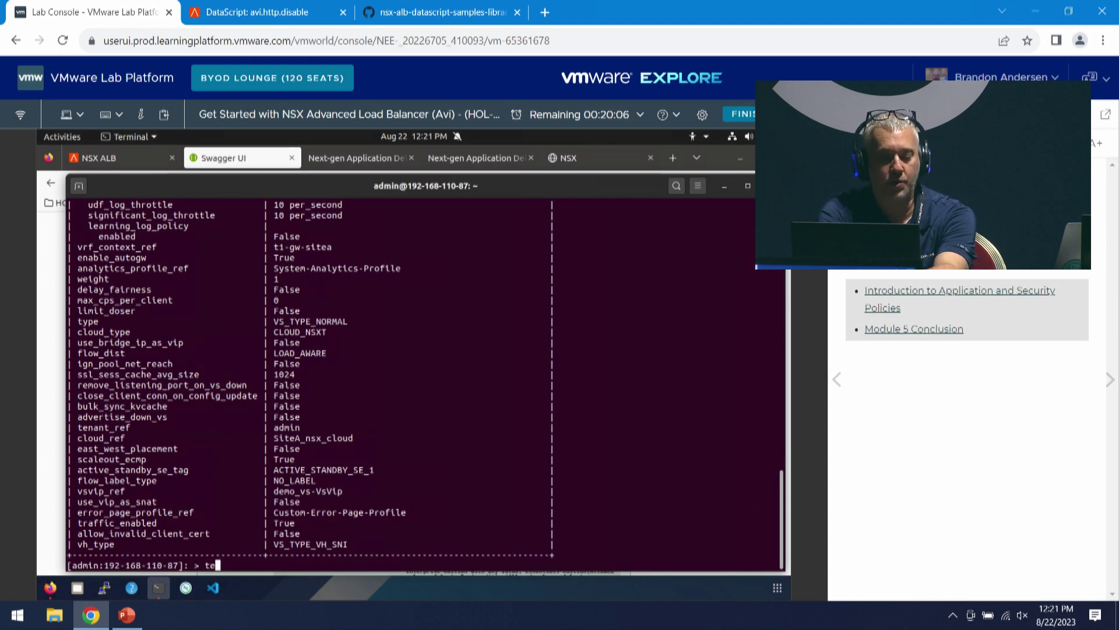
type("r,oma;")
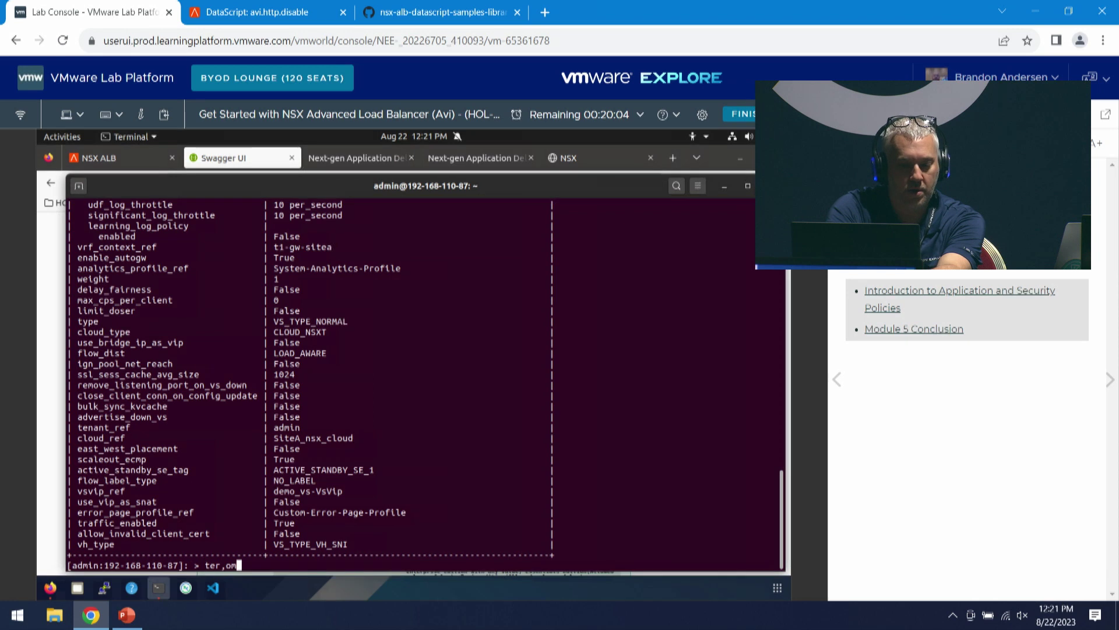
key("BackSpace")
key("BackSpace")
key("BackSpace")
key("BackSpace")
key("BackSpace")
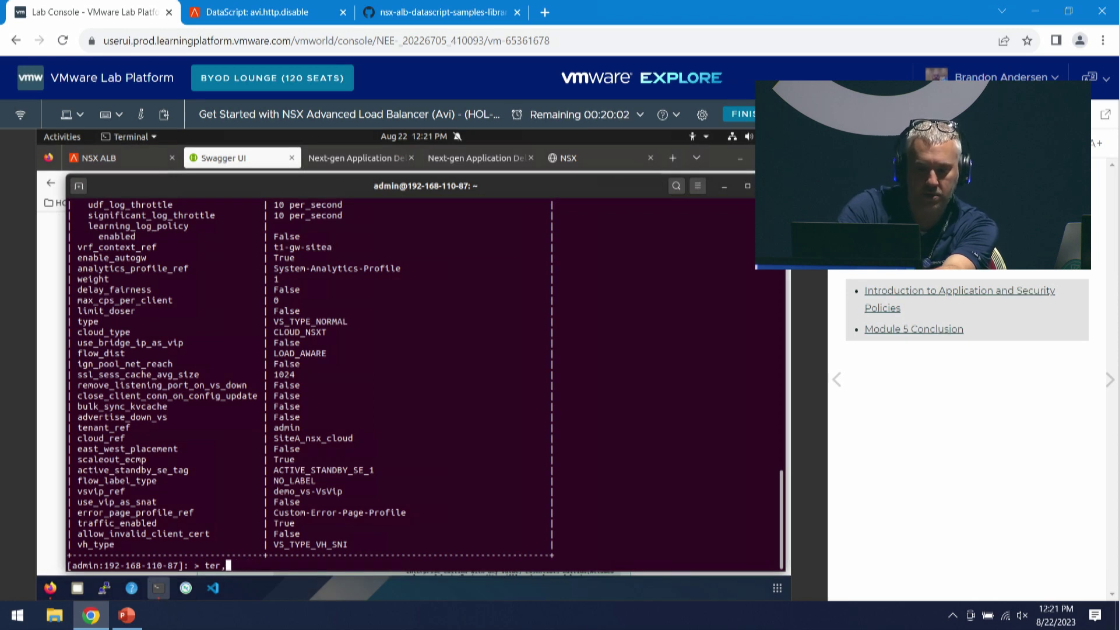
type("minalm")
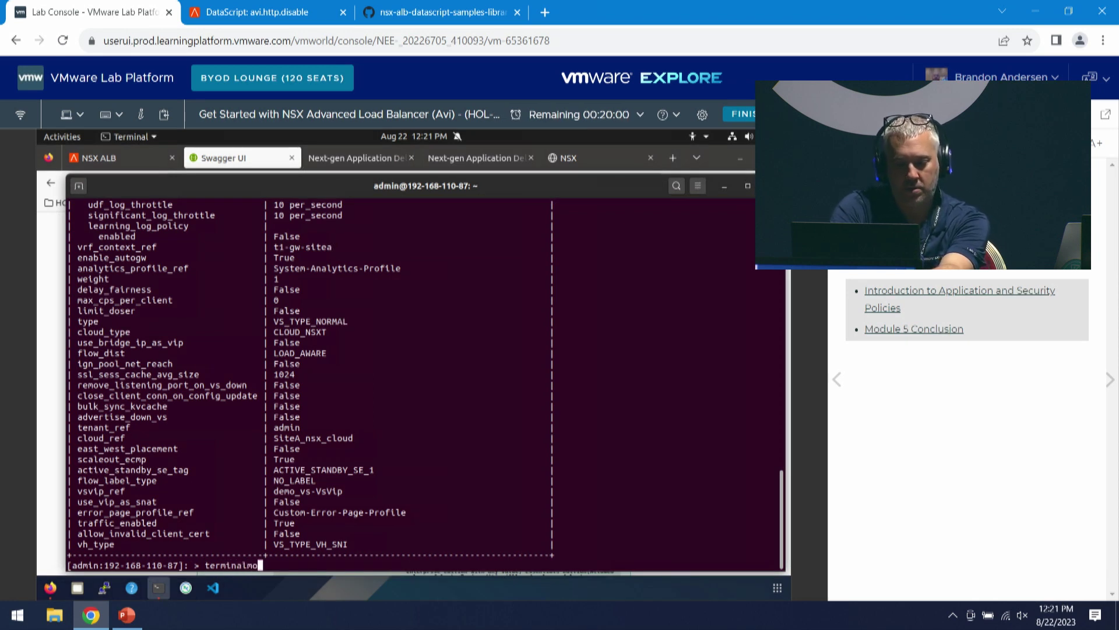
key("BackSpace")
type("mode script")
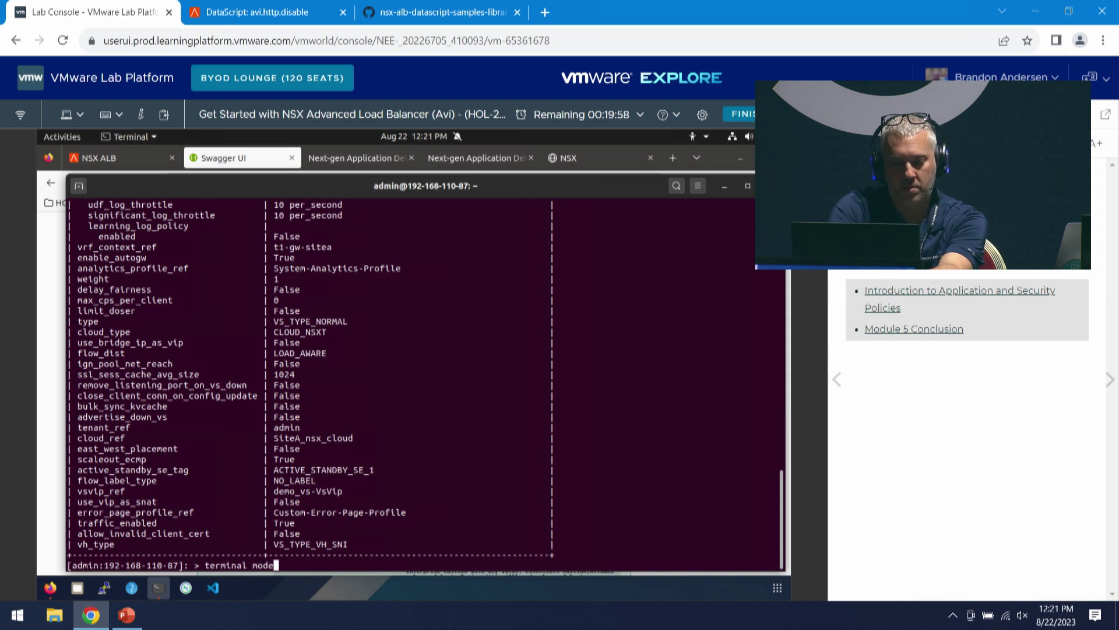
key("Return")
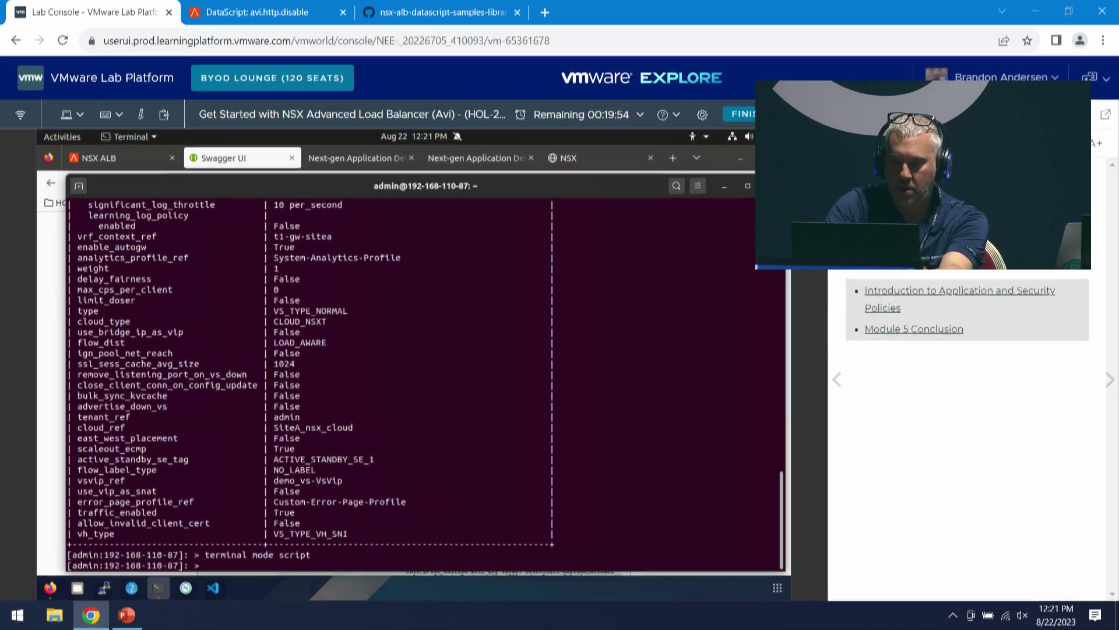
key("Up")
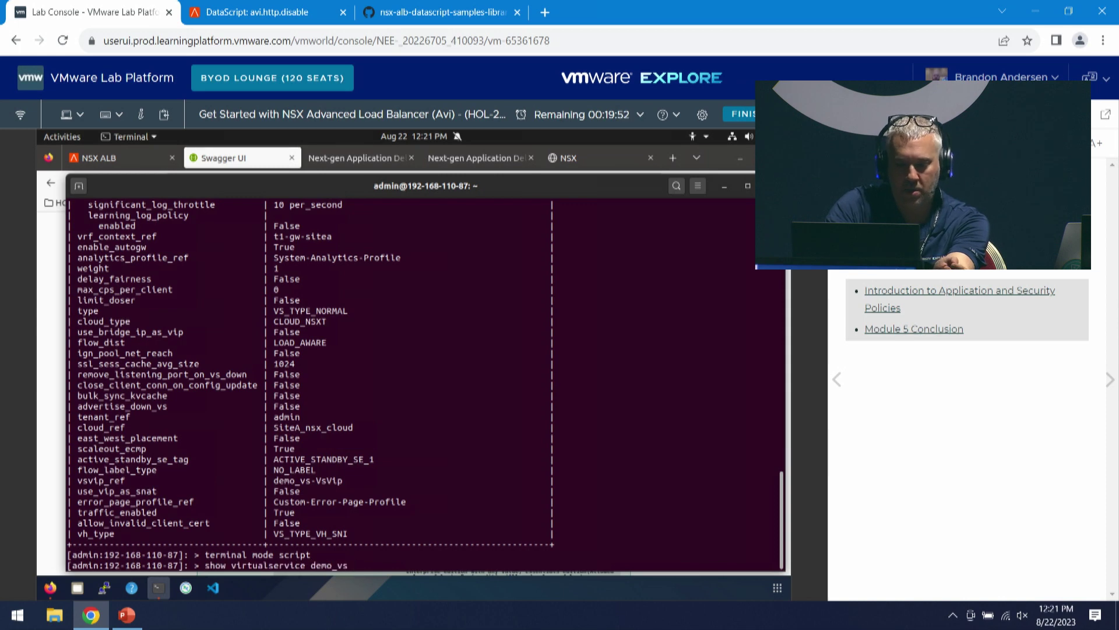
key("Return")
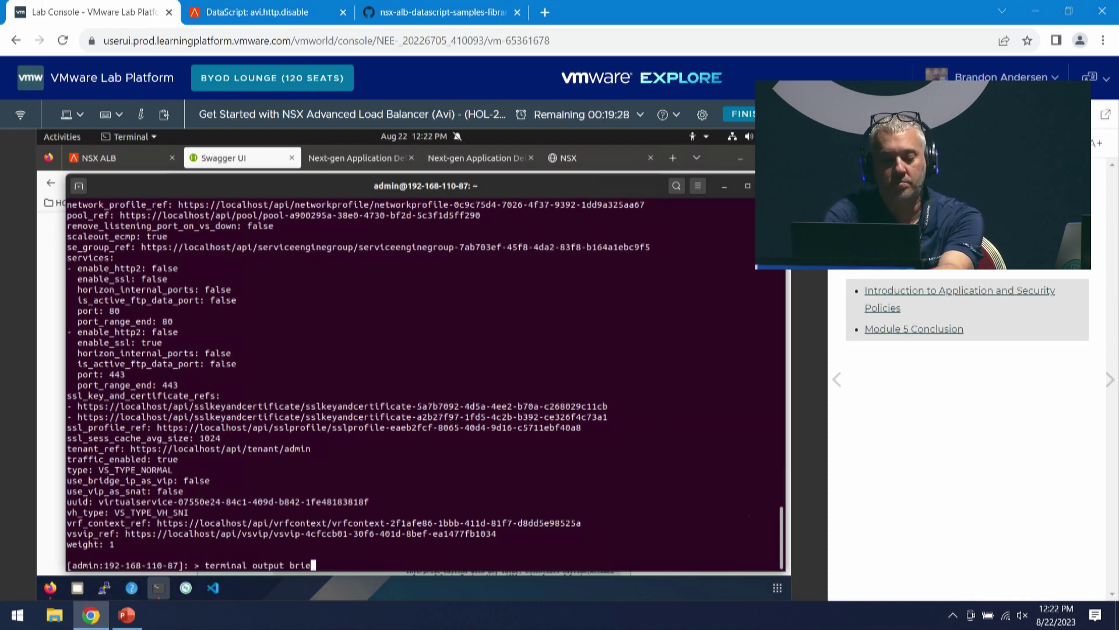
- Apply 'terminal output brief' so demo_vs lists only its set fields
key("Return")
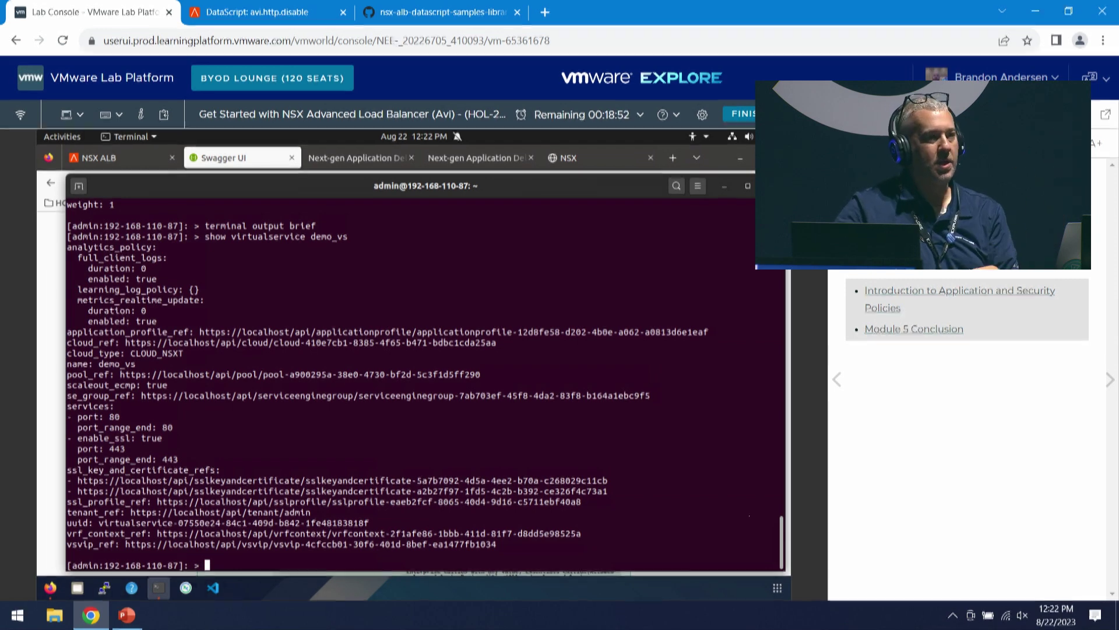
- View the NSX ALB All Events list of 543 events, then return to the terminal
left_click(158, 167)
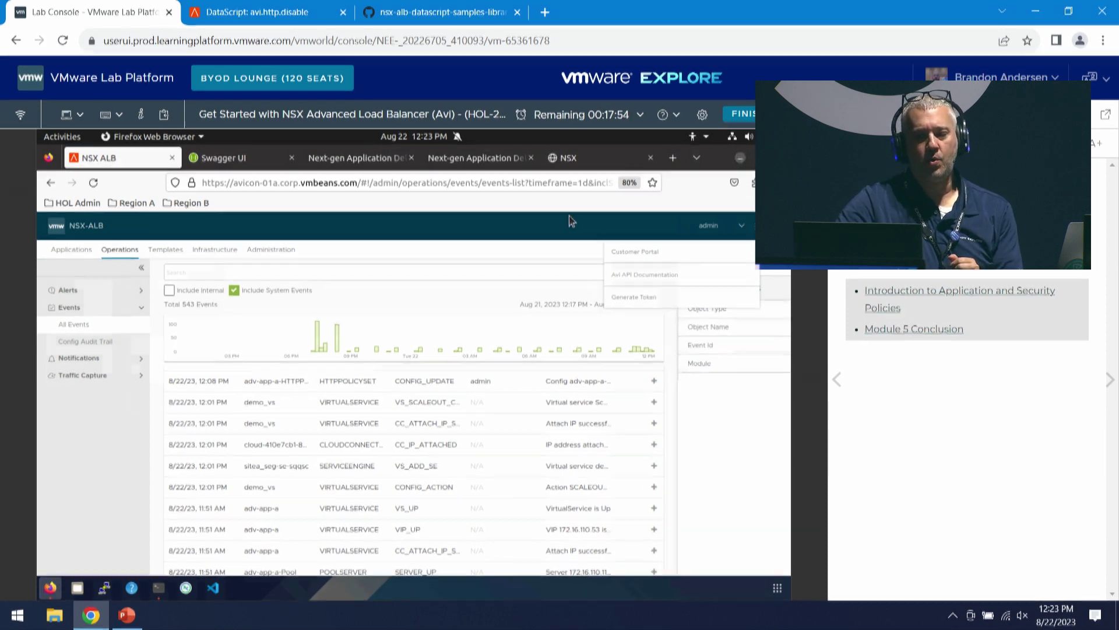
key("alt+Tab")
- Minimize the terminal and choose 'Go to Module Selection' to list modules 1 through 6
left_click(724, 186)
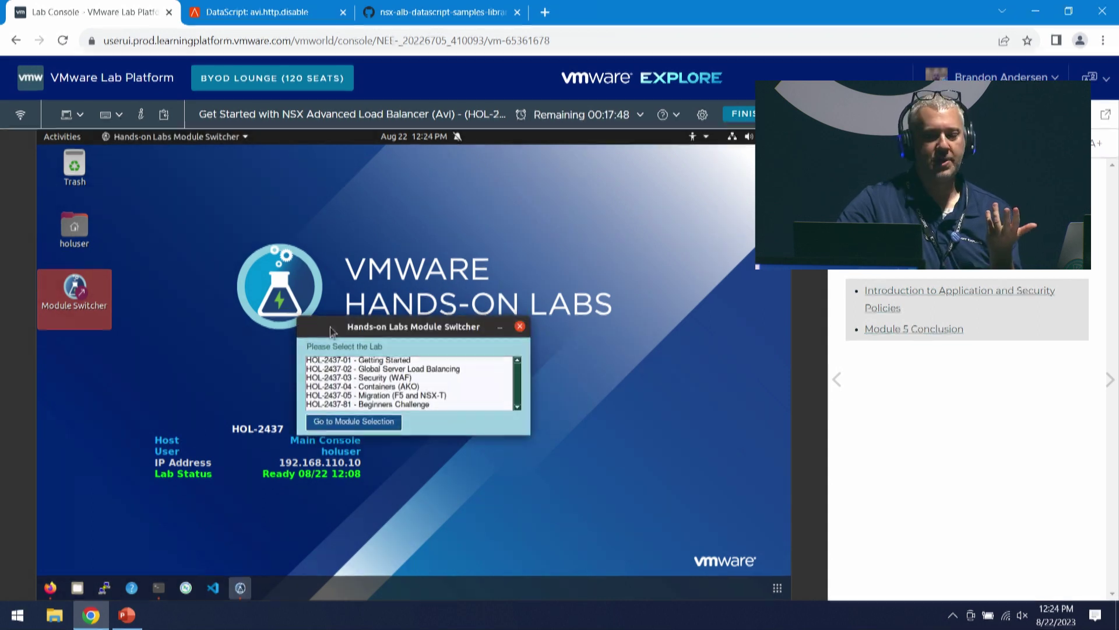
left_click(371, 422)
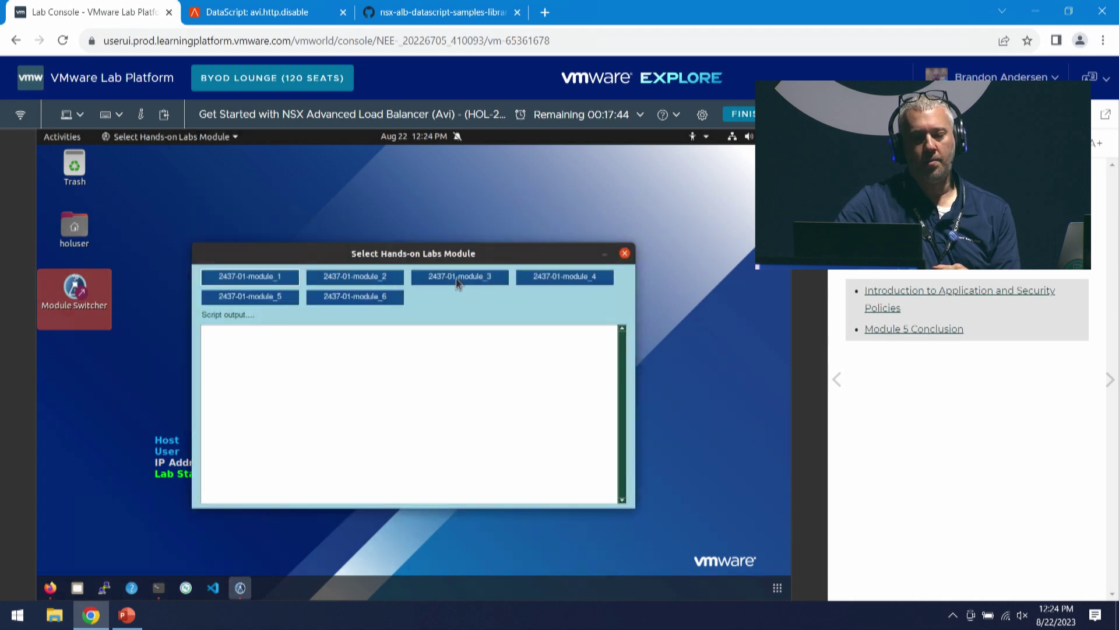